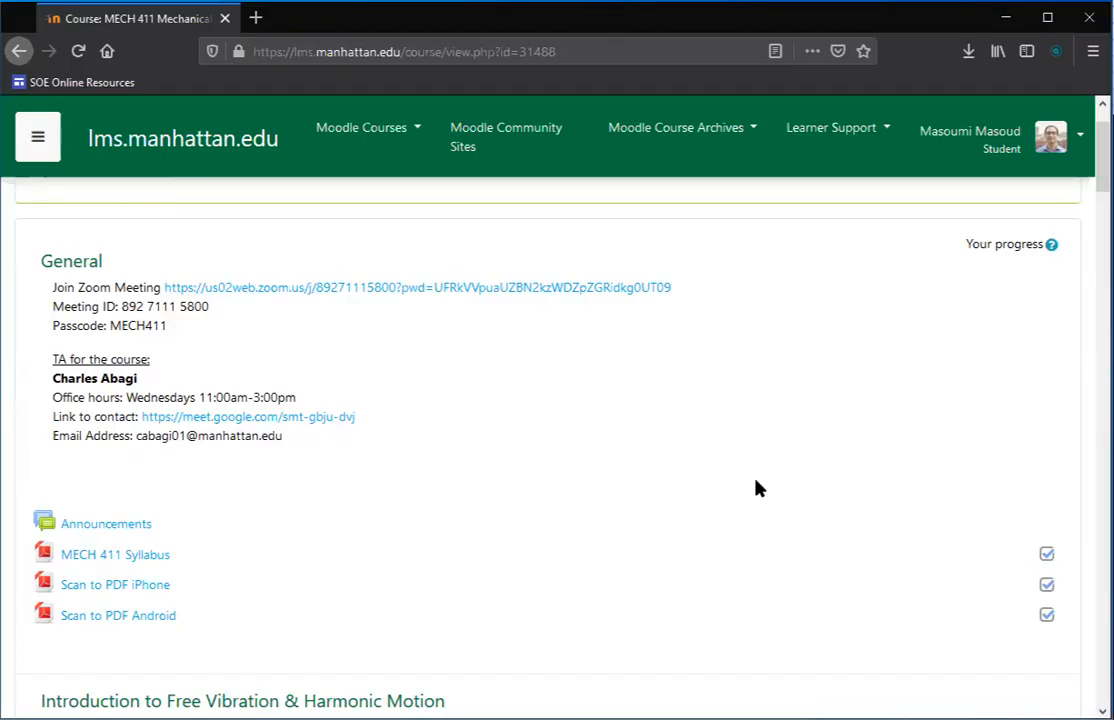
- Look through the MECH 411 course page and examine the Softwares and Tools section with its Graph and Tracker entries
{"action": "scroll", "coordinate": [756, 487], "scroll_direction": "down", "scroll_amount": 10}
{"action": "scroll", "coordinate": [756, 490], "scroll_direction": "up", "scroll_amount": 10}
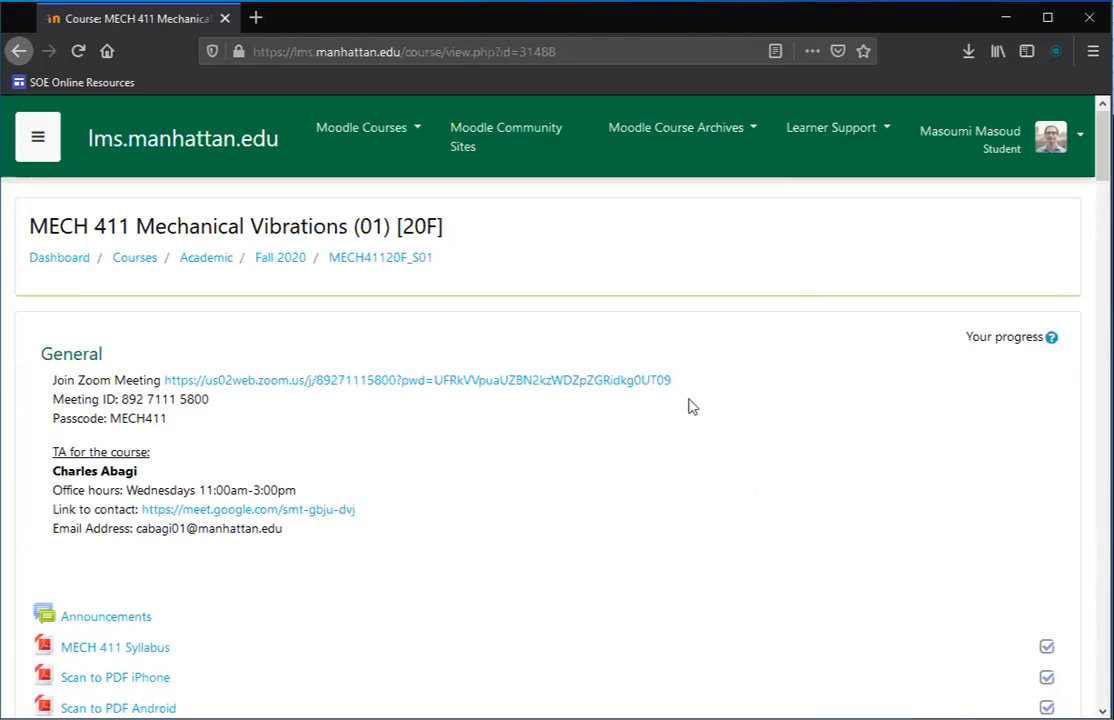
{"action": "scroll", "coordinate": [776, 465], "scroll_direction": "down", "scroll_amount": 15}
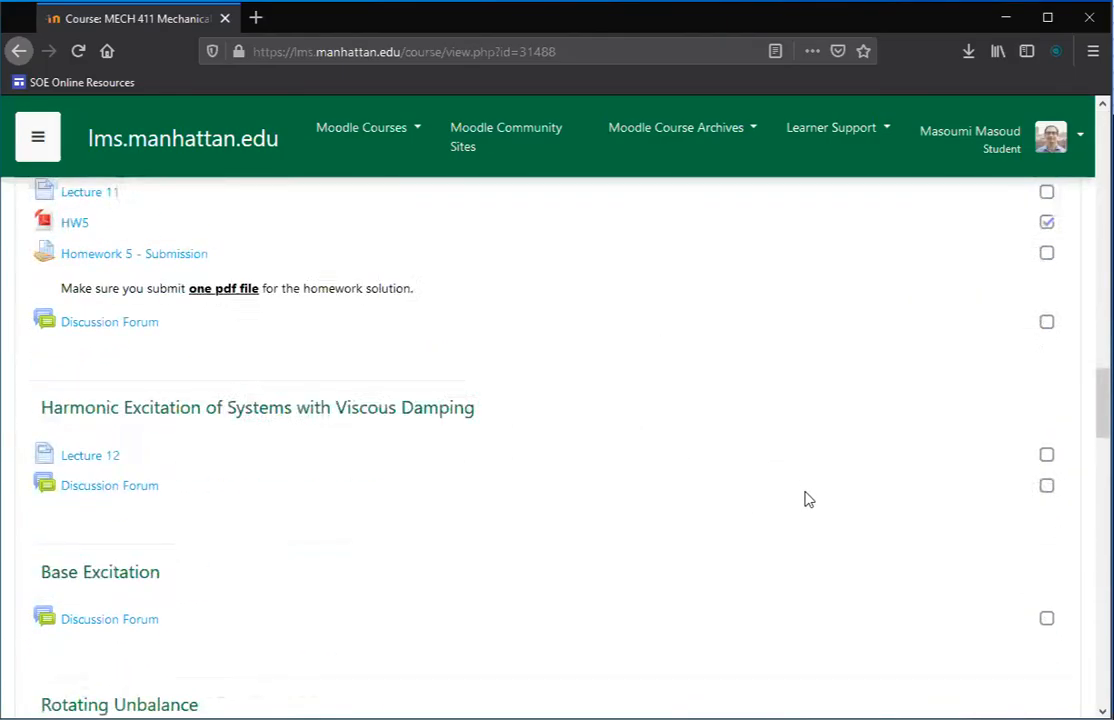
{"action": "scroll", "coordinate": [808, 499], "scroll_direction": "down", "scroll_amount": 10}
{"action": "scroll", "coordinate": [808, 499], "scroll_direction": "up", "scroll_amount": 6}
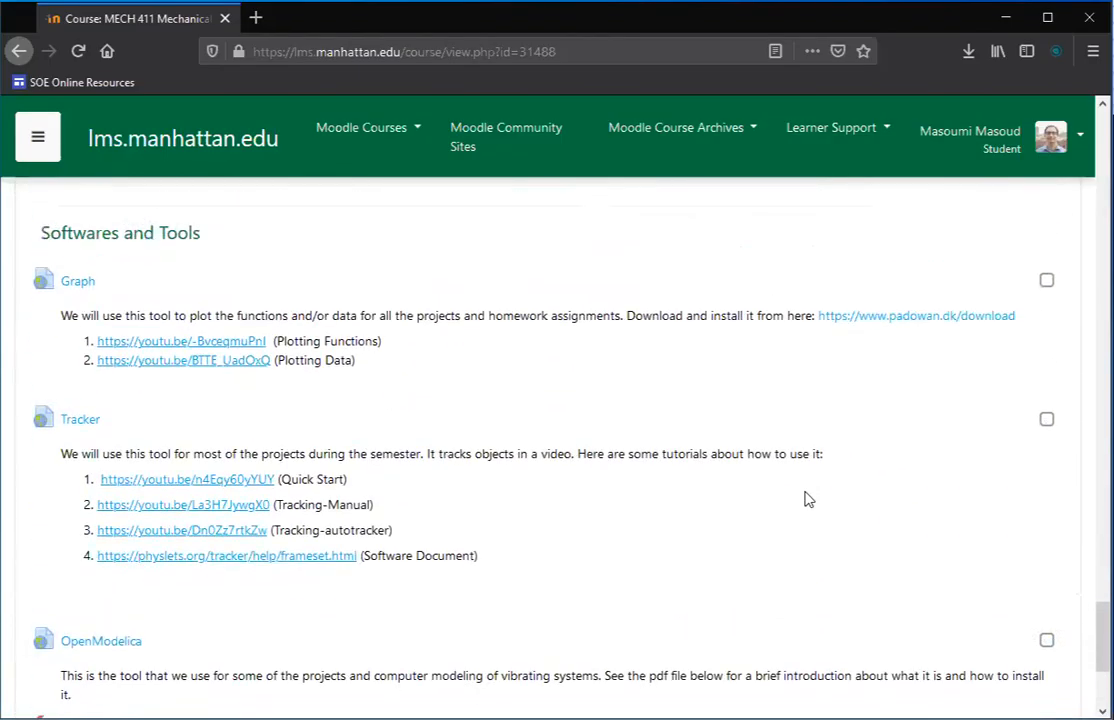
{"action": "scroll", "coordinate": [808, 499], "scroll_direction": "down", "scroll_amount": 1}
{"action": "scroll", "coordinate": [453, 331], "scroll_direction": "up", "scroll_amount": 3}
{"action": "left_click_drag", "start_coordinate": [42, 335], "coordinate": [204, 340]}
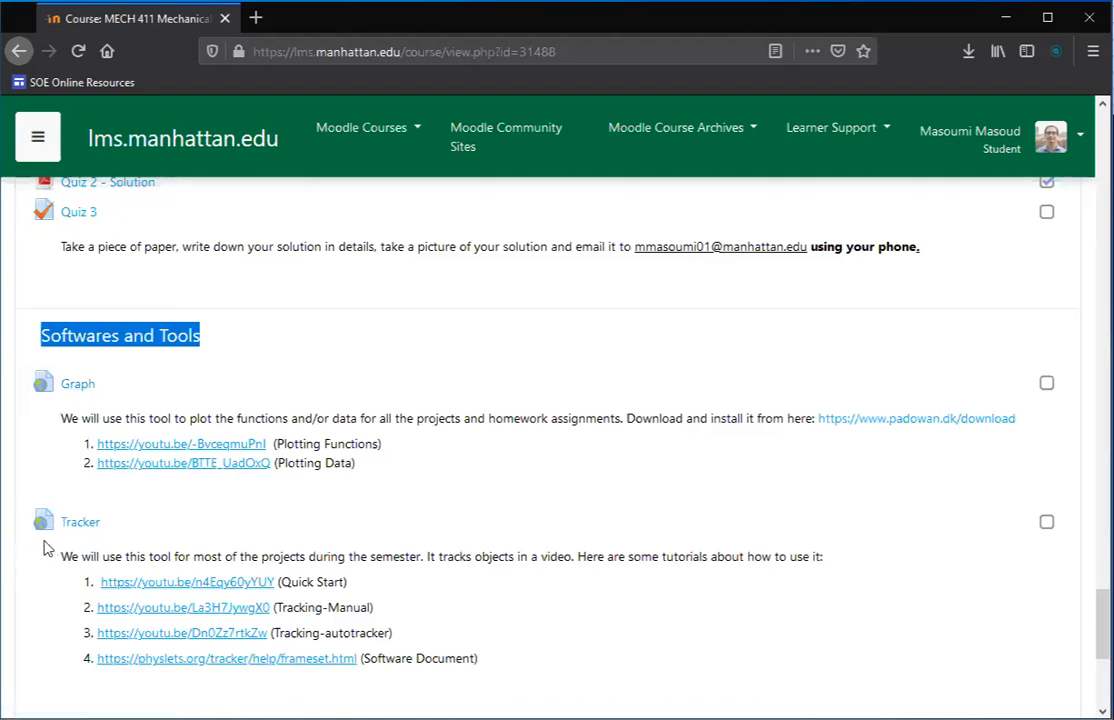
{"action": "scroll", "coordinate": [622, 507], "scroll_direction": "down", "scroll_amount": 1}
{"action": "scroll", "coordinate": [615, 495], "scroll_direction": "down", "scroll_amount": 2}
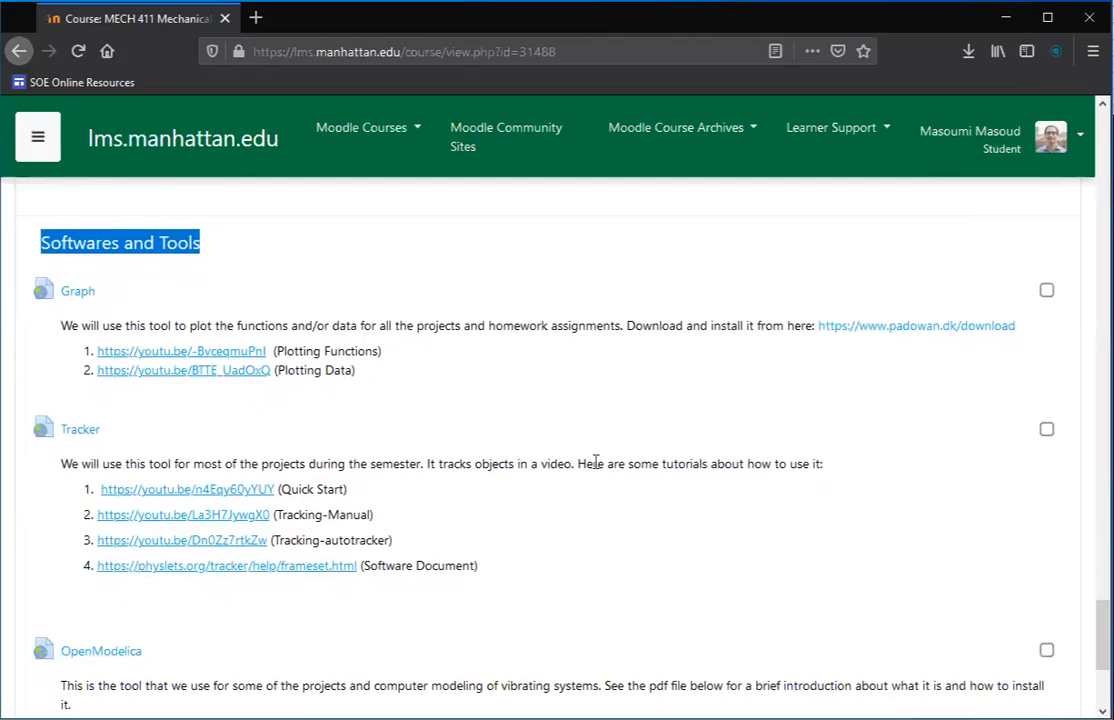
{"action": "left_click", "coordinate": [595, 462]}
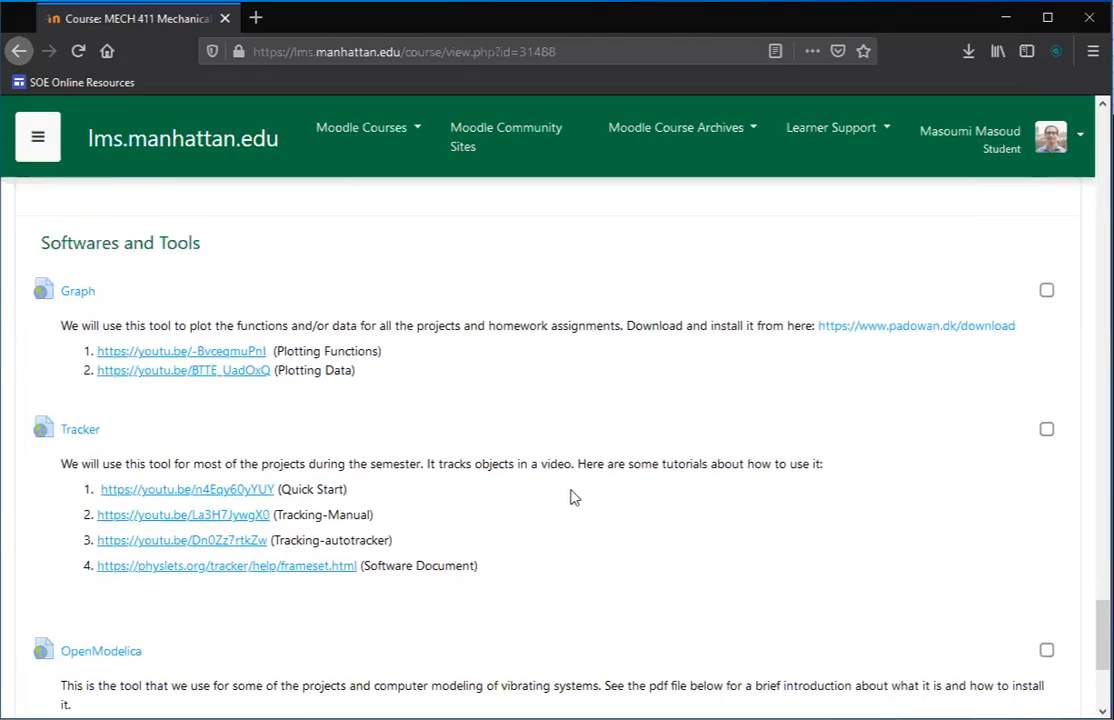
- Open the Introduction and Installation of OpenModelica PDF in an enlarged window and hide its document outline
{"action": "scroll", "coordinate": [582, 514], "scroll_direction": "down", "scroll_amount": 5}
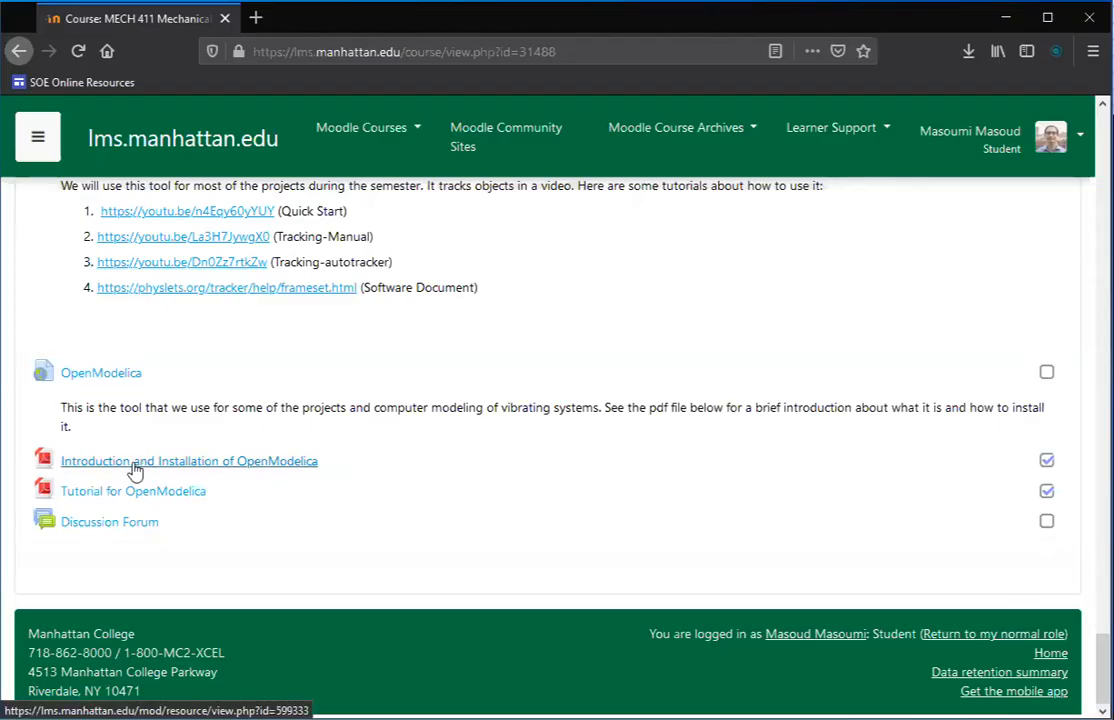
{"action": "left_click", "coordinate": [240, 466]}
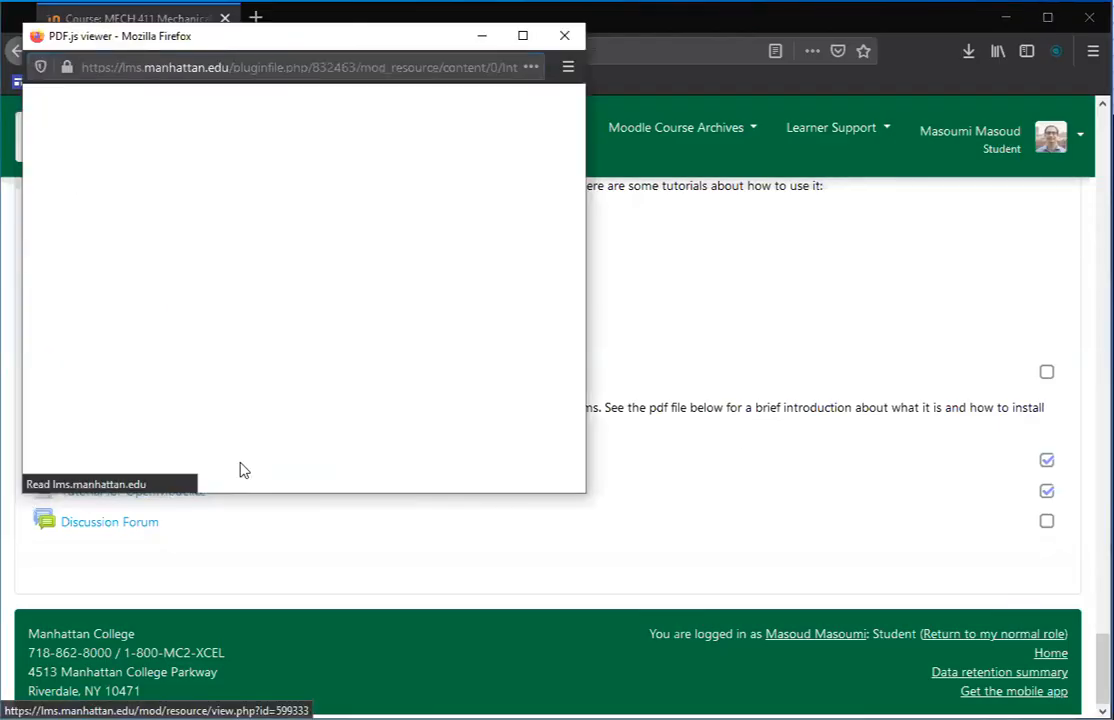
{"action": "left_click_drag", "start_coordinate": [585, 120], "coordinate": [1108, 120]}
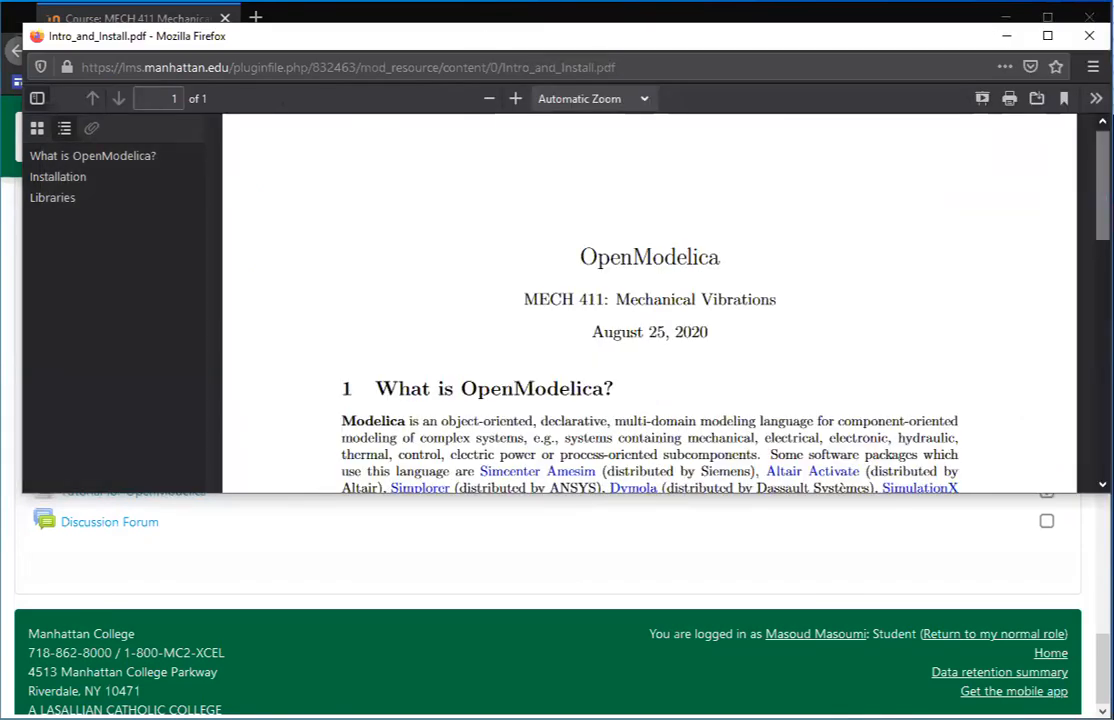
{"action": "left_click", "coordinate": [37, 98]}
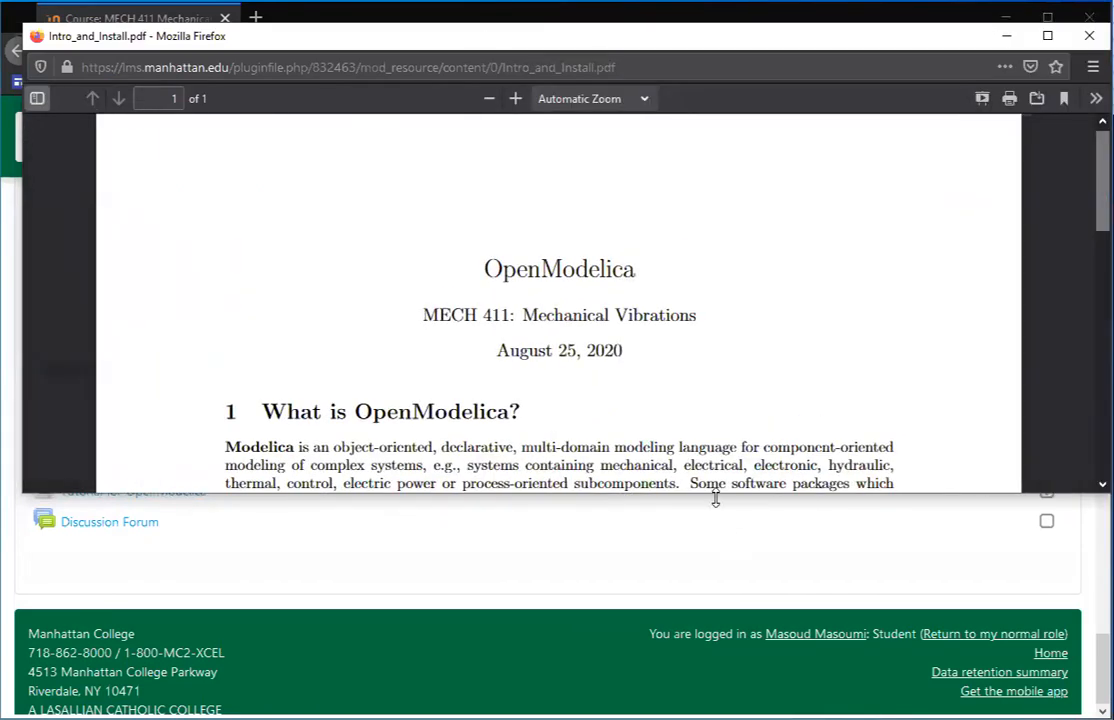
{"action": "left_click_drag", "start_coordinate": [716, 500], "coordinate": [716, 714]}
- Read down to the PDF's Installation section, open its Windows download page and enlarge the window
{"action": "scroll", "coordinate": [935, 502], "scroll_direction": "down", "scroll_amount": 1}
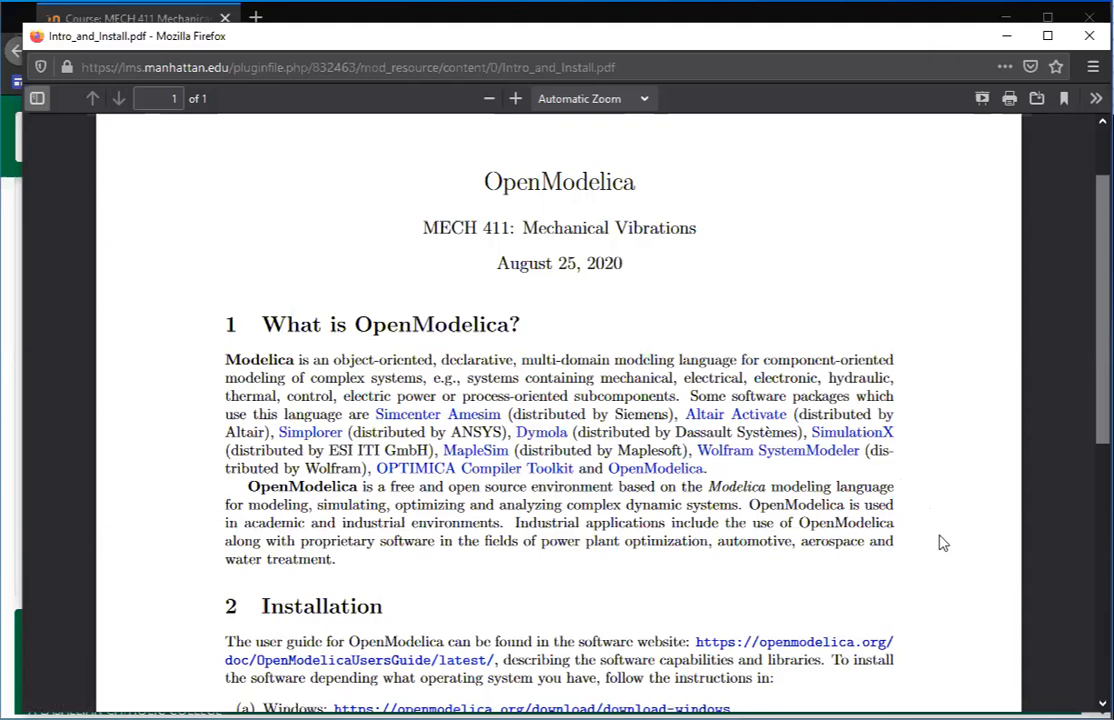
{"action": "scroll", "coordinate": [950, 529], "scroll_direction": "down", "scroll_amount": 3}
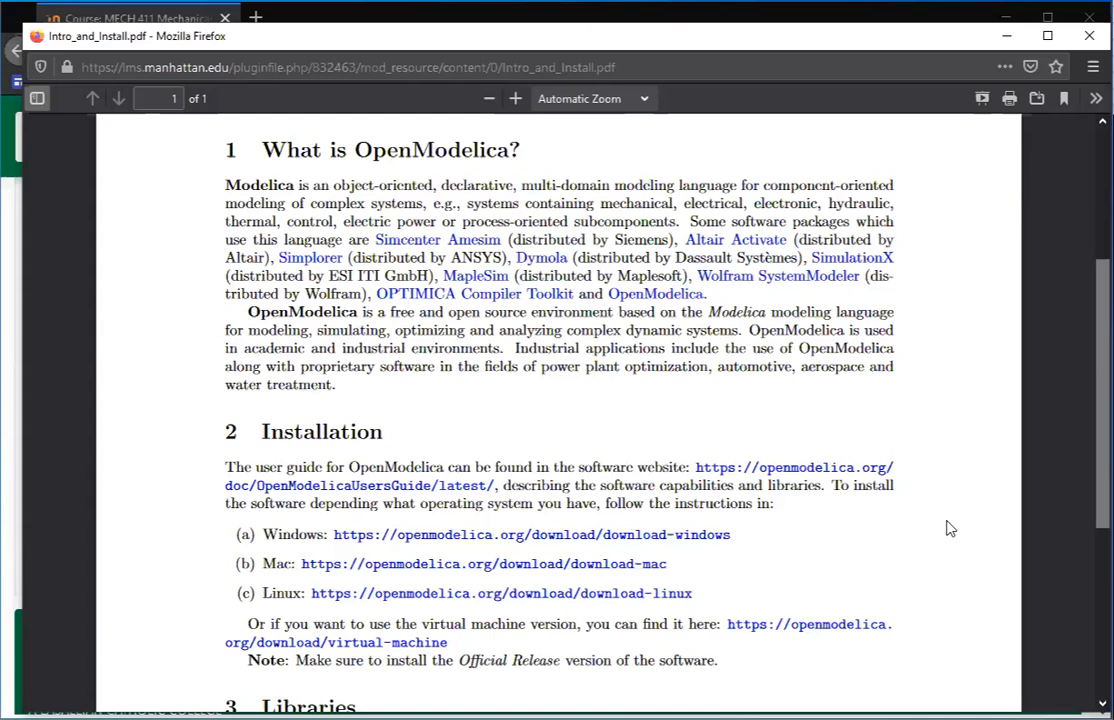
{"action": "scroll", "coordinate": [574, 388], "scroll_direction": "down", "scroll_amount": 2}
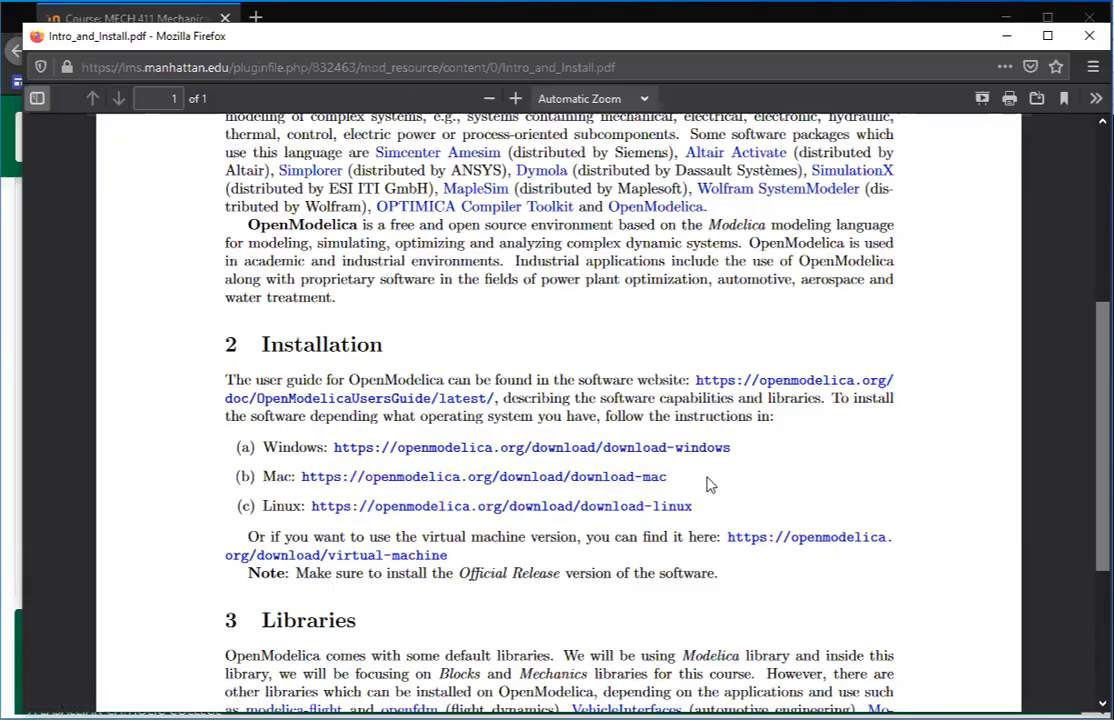
{"action": "scroll", "coordinate": [921, 500], "scroll_direction": "down", "scroll_amount": 2}
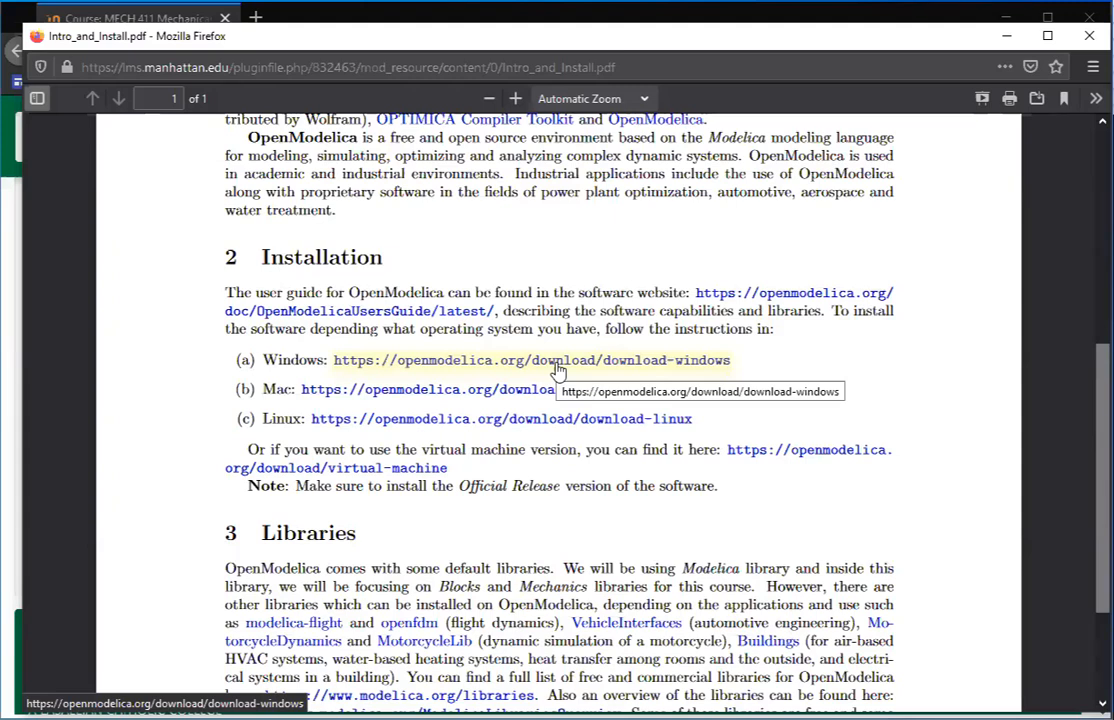
{"action": "left_click", "coordinate": [549, 362]}
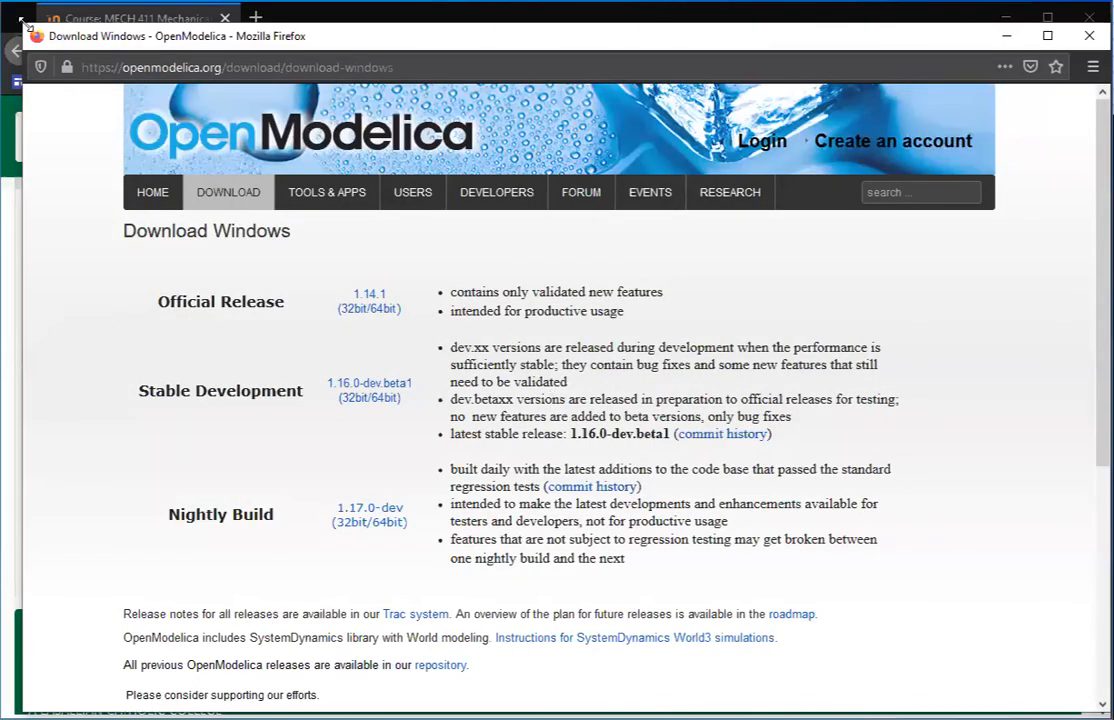
{"action": "left_click_drag", "start_coordinate": [24, 24], "coordinate": [2, 2]}
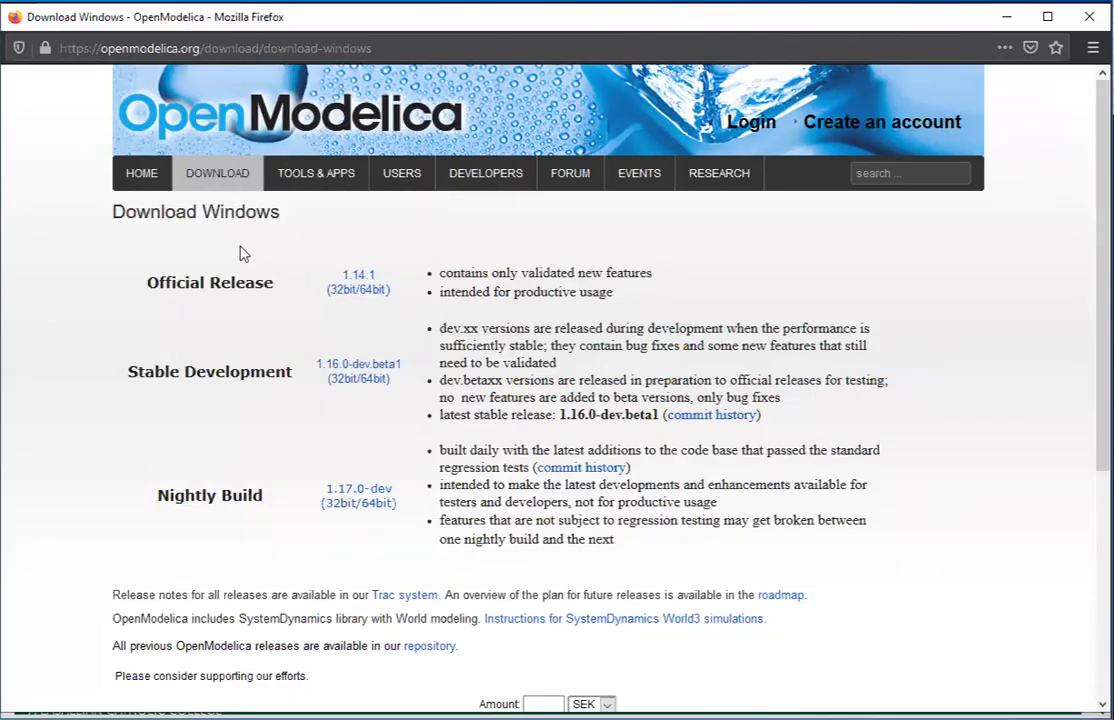
- Open the 64bit folder of the Windows Official Release 1.14.1 and check the size of OpenModelica-v1.14.1-64bit.exe
{"action": "mouse_move", "coordinate": [214, 179]}
{"action": "left_click_drag", "start_coordinate": [276, 284], "coordinate": [142, 283]}
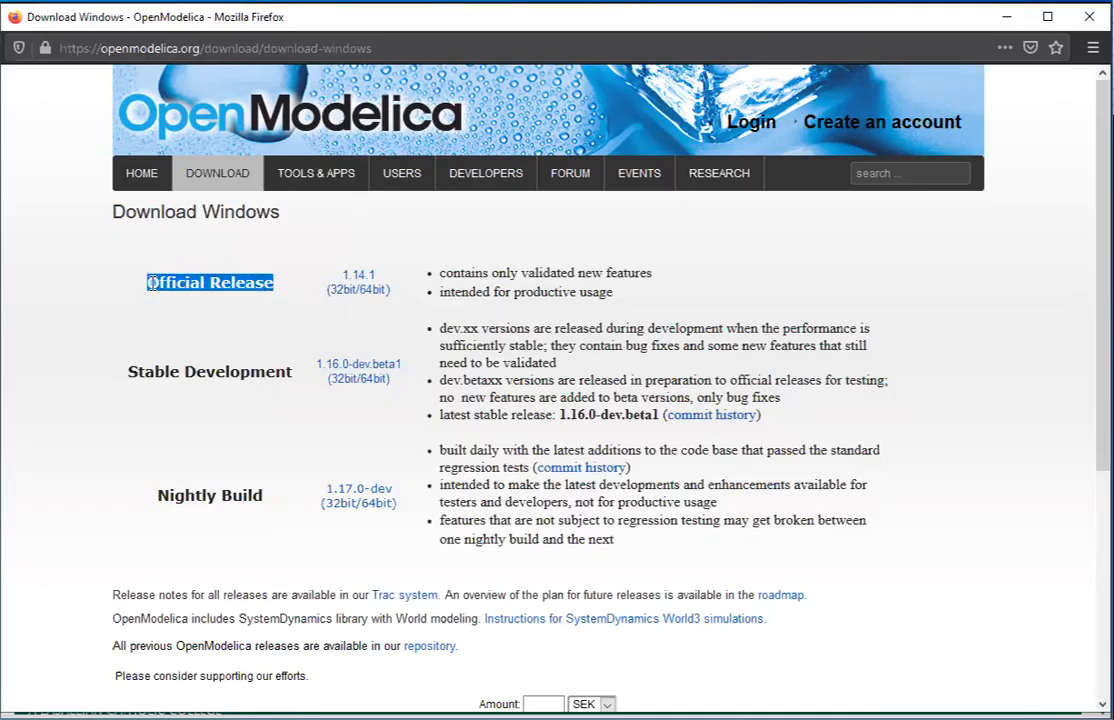
{"action": "left_click", "coordinate": [350, 300]}
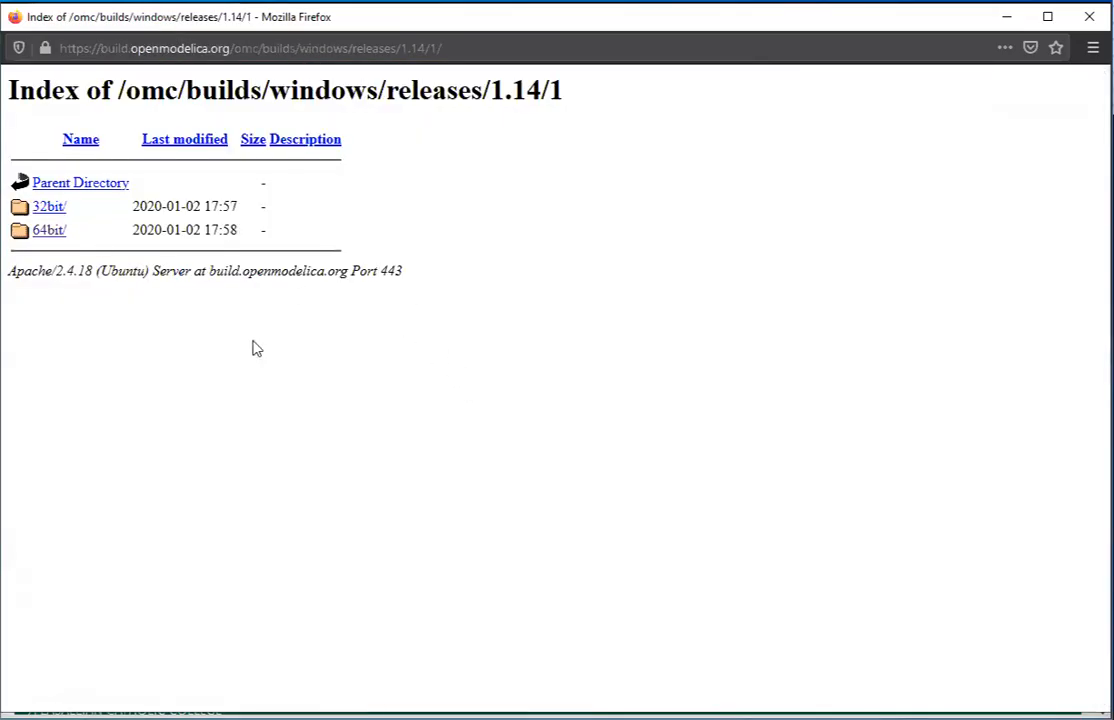
{"action": "left_click", "coordinate": [50, 230]}
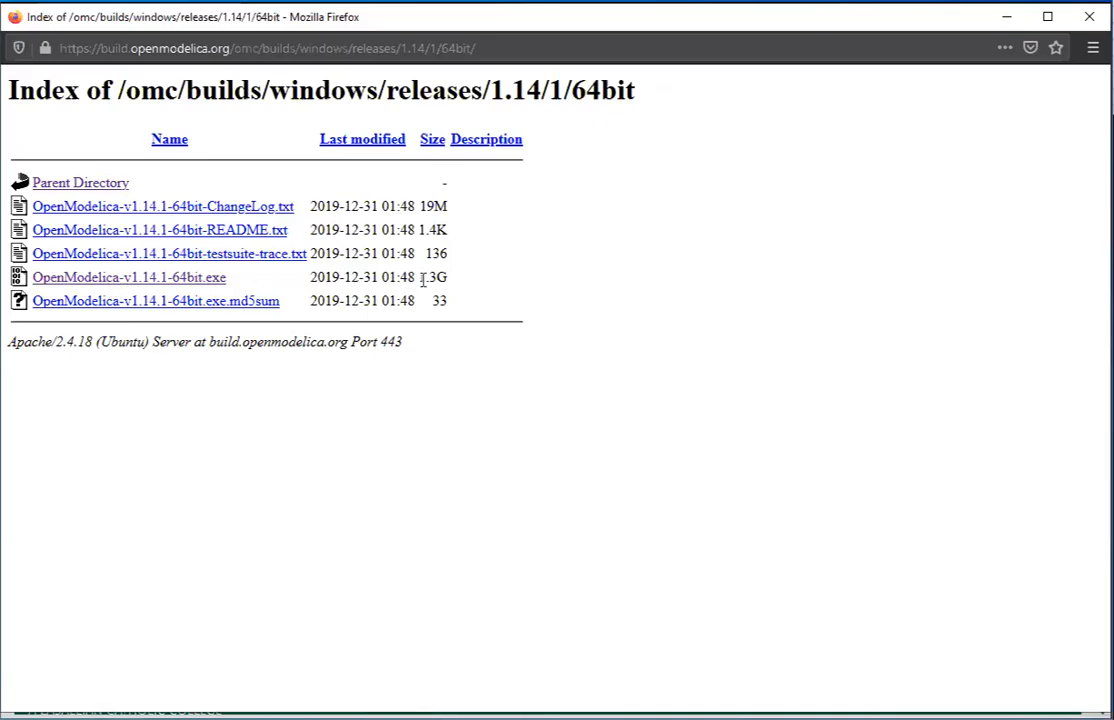
{"action": "left_click_drag", "start_coordinate": [420, 280], "coordinate": [448, 279]}
{"action": "left_click", "coordinate": [256, 280]}
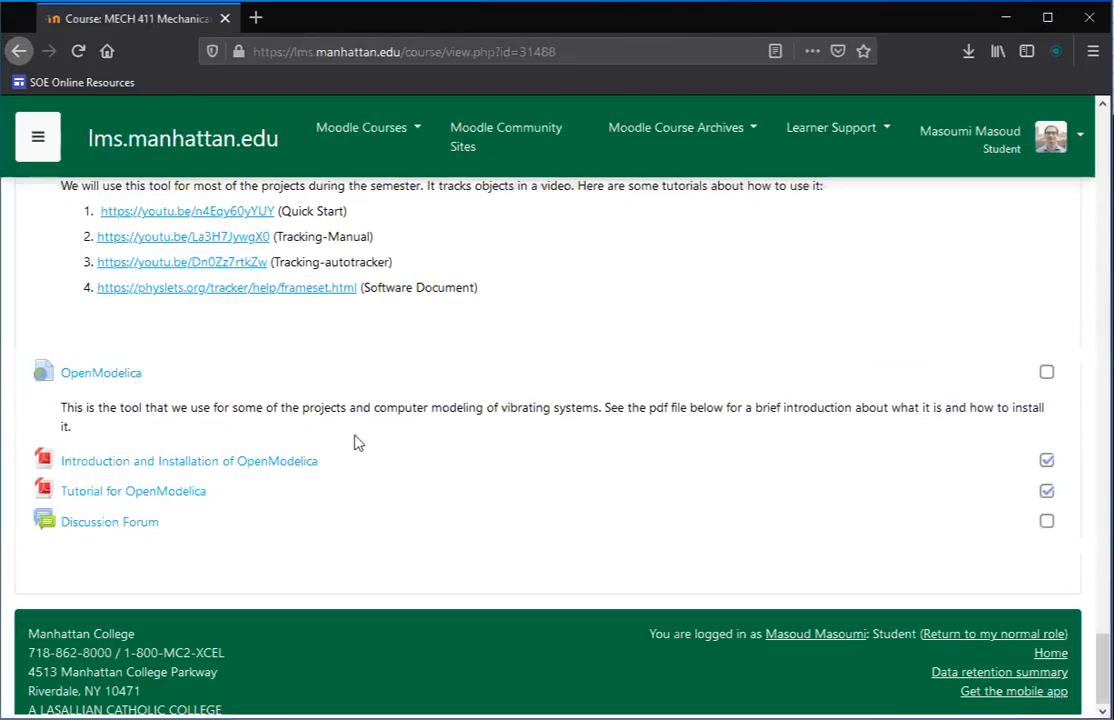
- Reopen the Introduction and Installation of OpenModelica PDF in an enlarged window and open its Mac download page
{"action": "left_click", "coordinate": [194, 462]}
{"action": "left_click_drag", "start_coordinate": [588, 157], "coordinate": [1024, 160]}
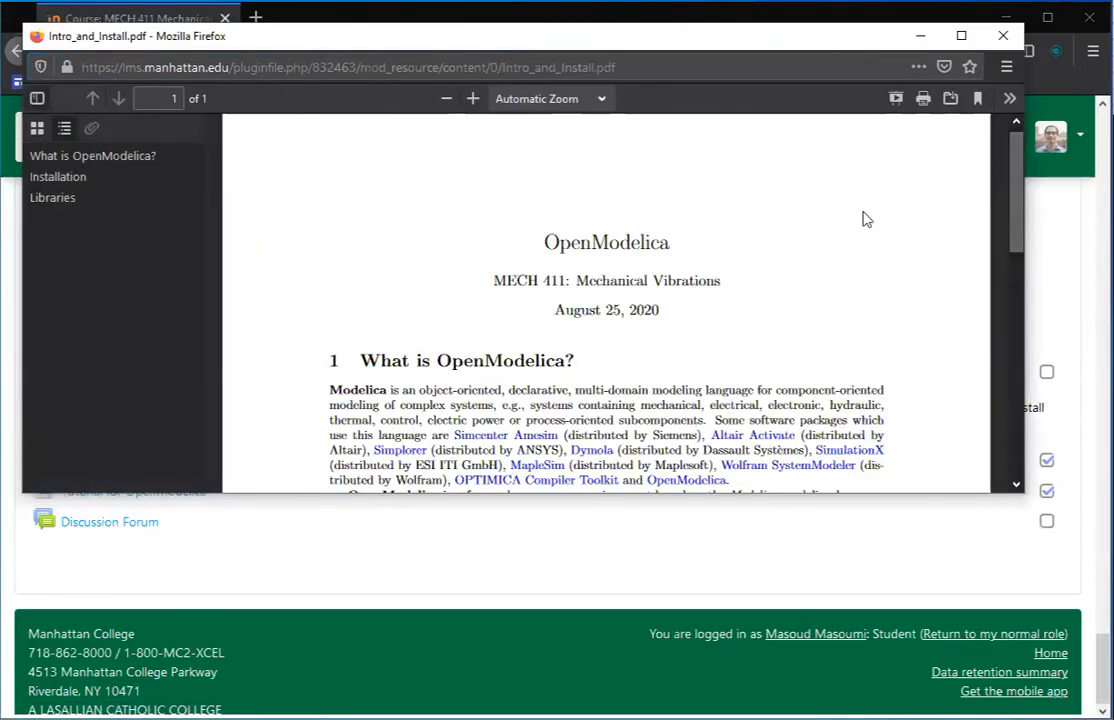
{"action": "scroll", "coordinate": [696, 345], "scroll_direction": "down", "scroll_amount": 5}
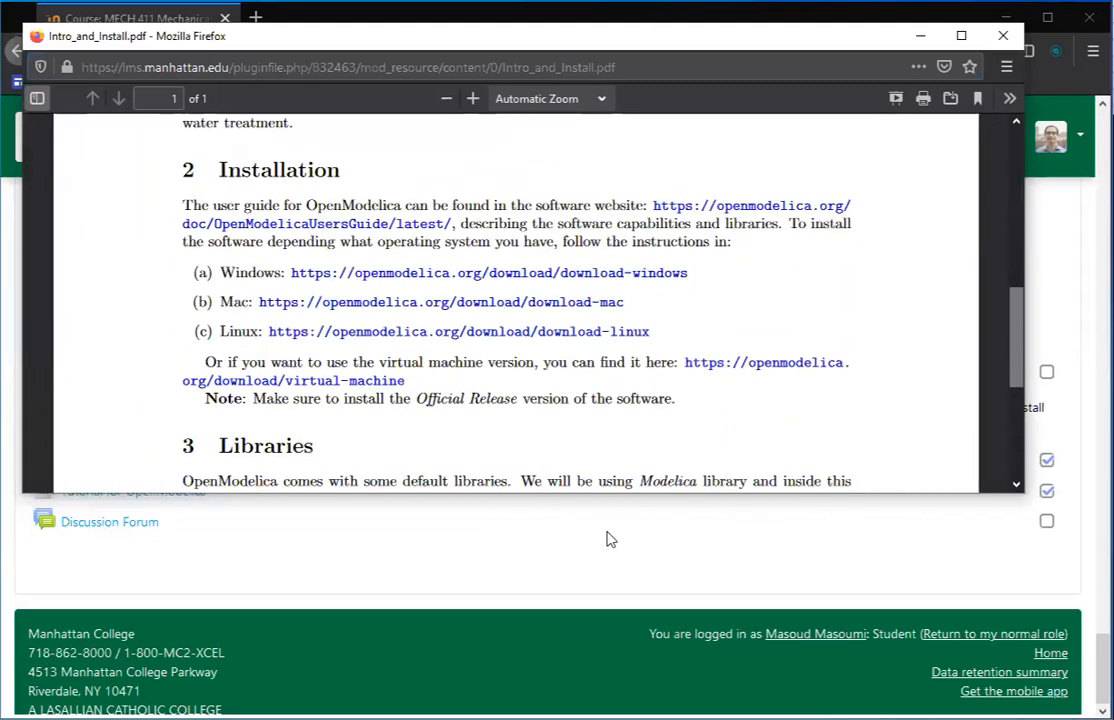
{"action": "left_click_drag", "start_coordinate": [601, 494], "coordinate": [600, 656]}
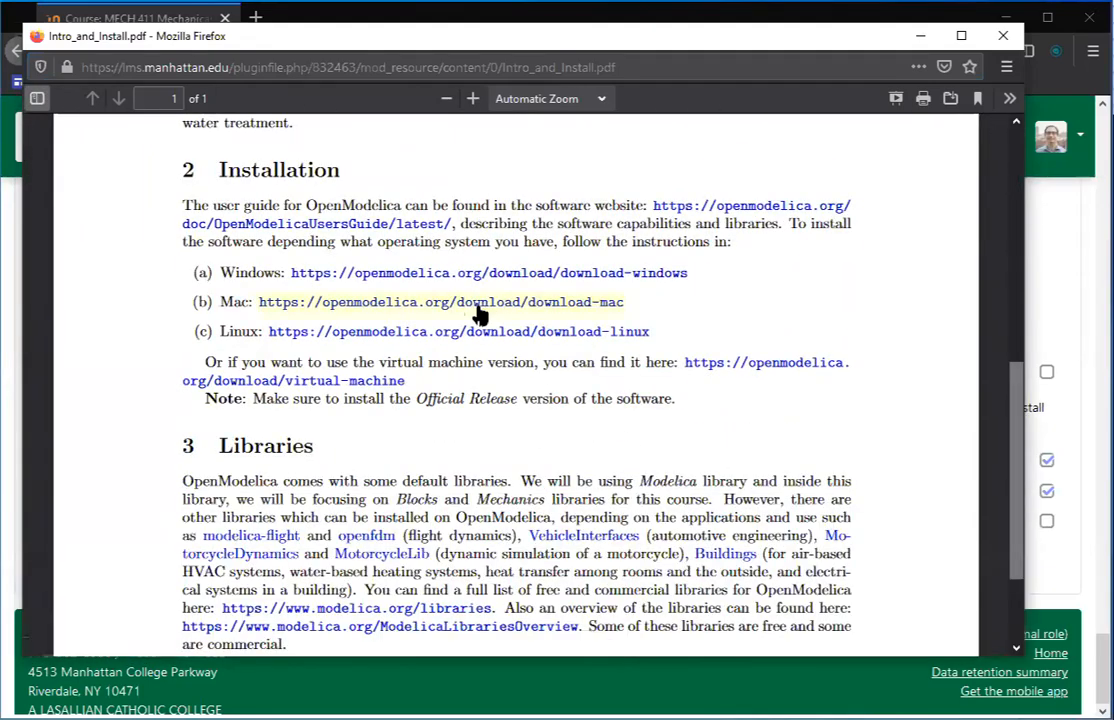
{"action": "left_click", "coordinate": [472, 304]}
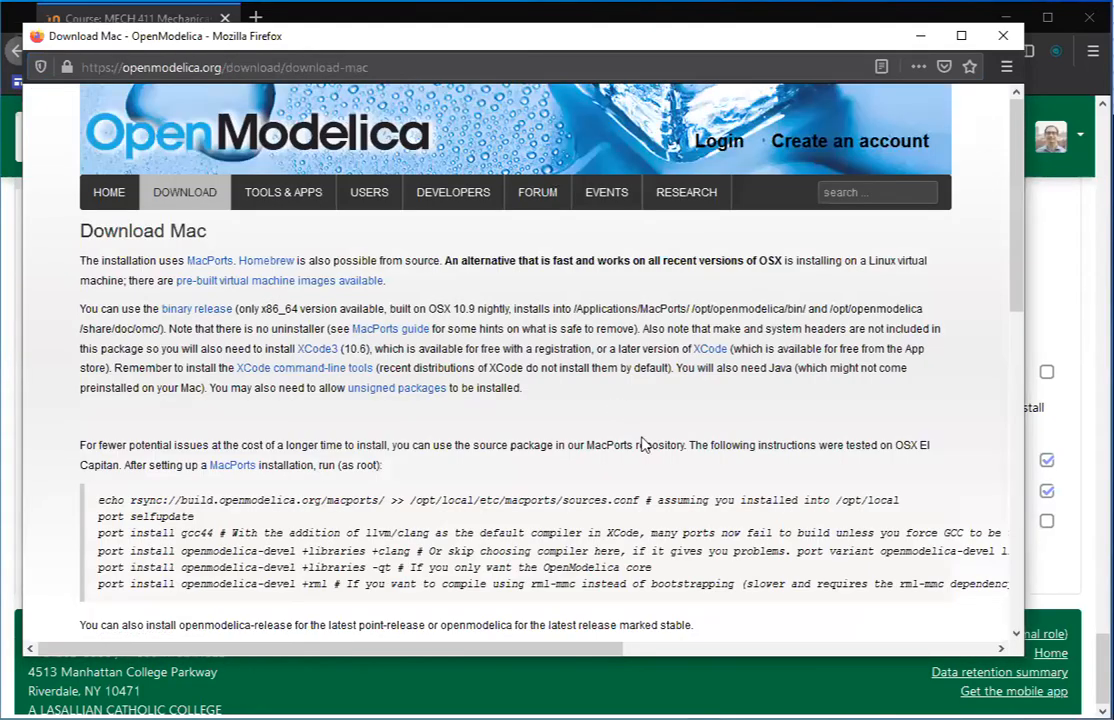
- Examine the OpenModelica installation instructions on the Download Mac page, including the MacPorts and Homebrew commands, and close its window
{"action": "scroll", "coordinate": [640, 430], "scroll_direction": "down", "scroll_amount": 2}
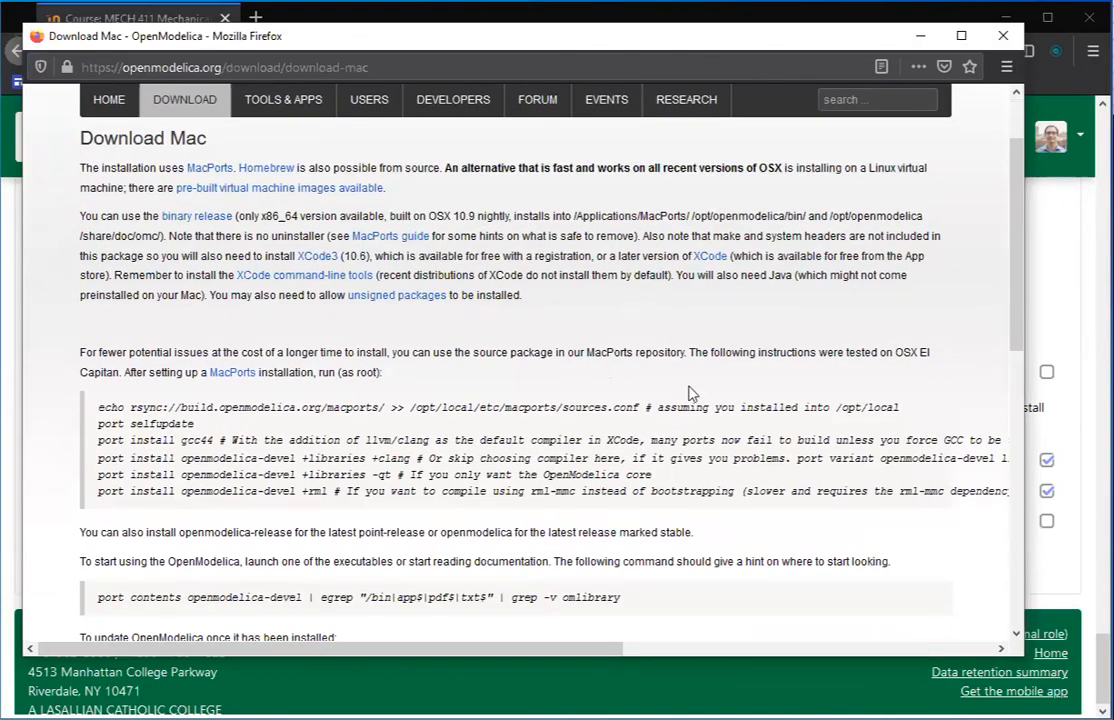
{"action": "scroll", "coordinate": [709, 492], "scroll_direction": "down", "scroll_amount": 8}
{"action": "scroll", "coordinate": [707, 493], "scroll_direction": "up", "scroll_amount": 1}
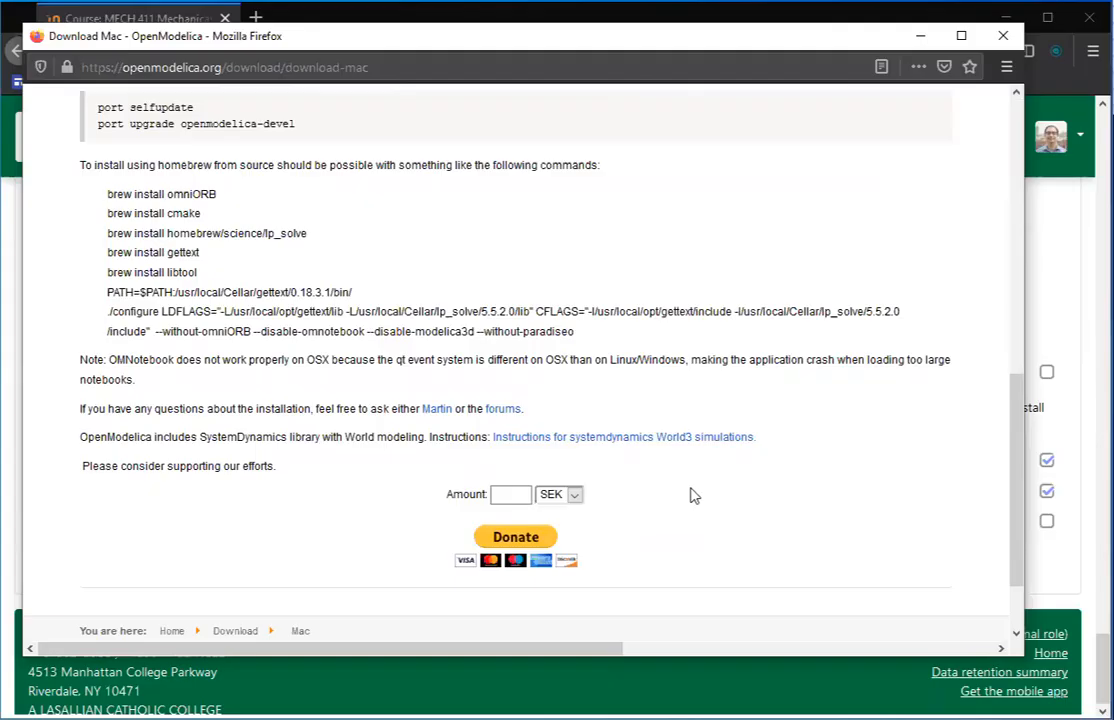
{"action": "scroll", "coordinate": [688, 485], "scroll_direction": "up", "scroll_amount": 5}
{"action": "scroll", "coordinate": [688, 482], "scroll_direction": "up", "scroll_amount": 6}
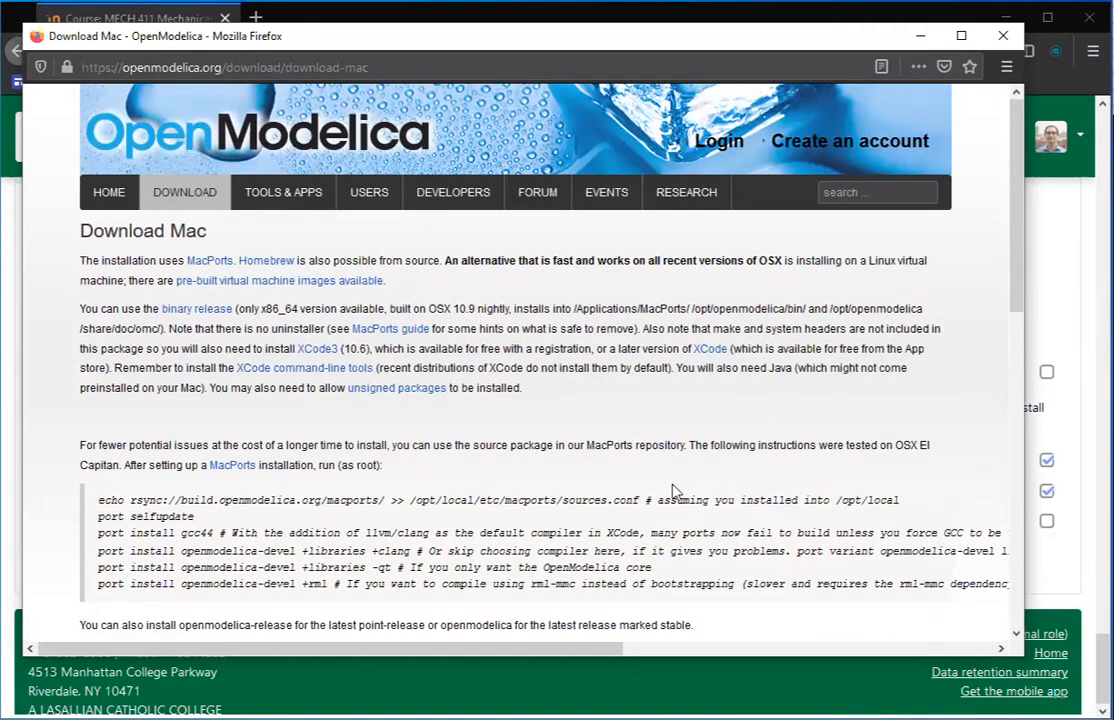
{"action": "scroll", "coordinate": [675, 490], "scroll_direction": "down", "scroll_amount": 3}
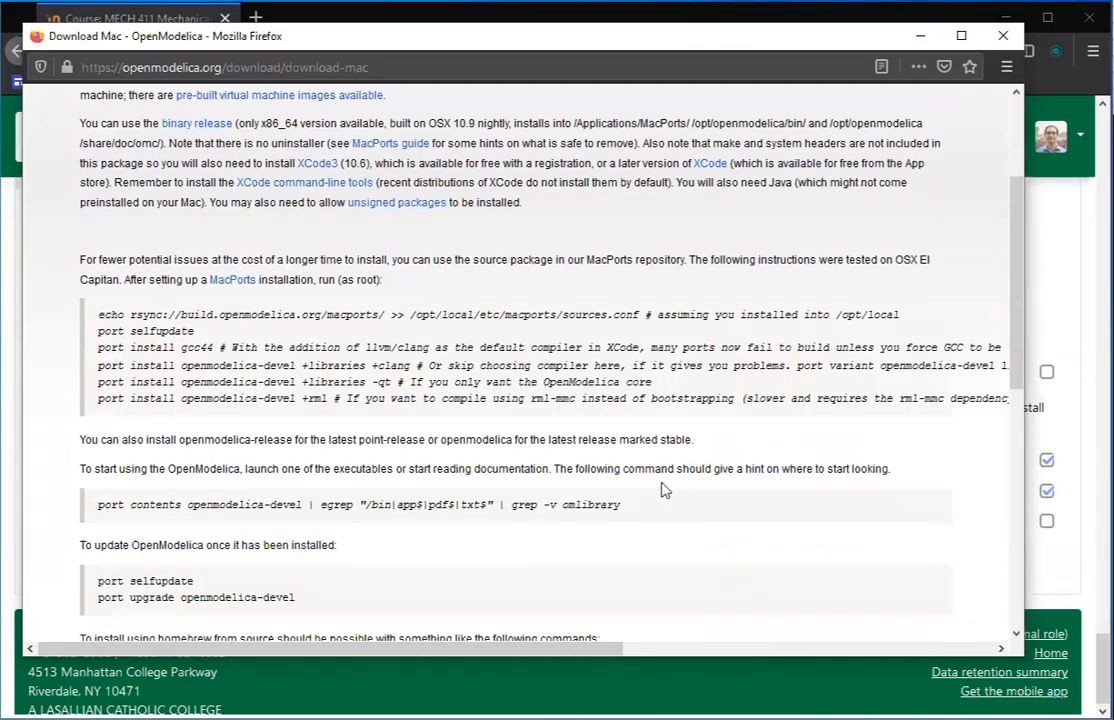
{"action": "scroll", "coordinate": [664, 489], "scroll_direction": "up", "scroll_amount": 3}
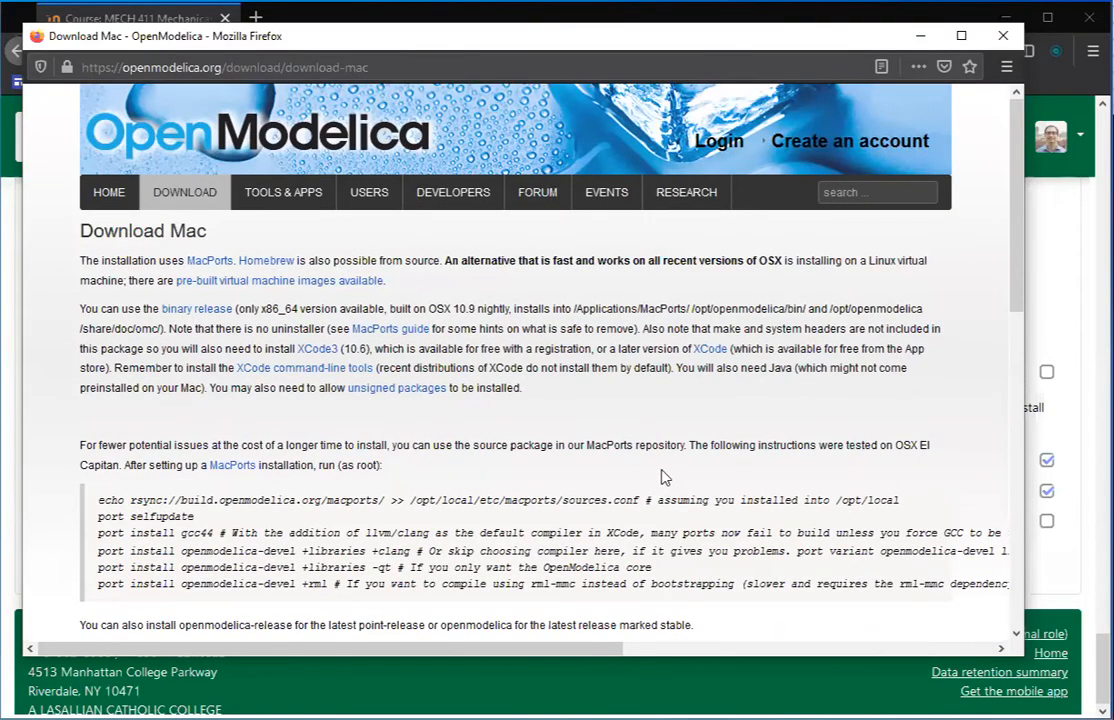
{"action": "left_click", "coordinate": [1002, 37]}
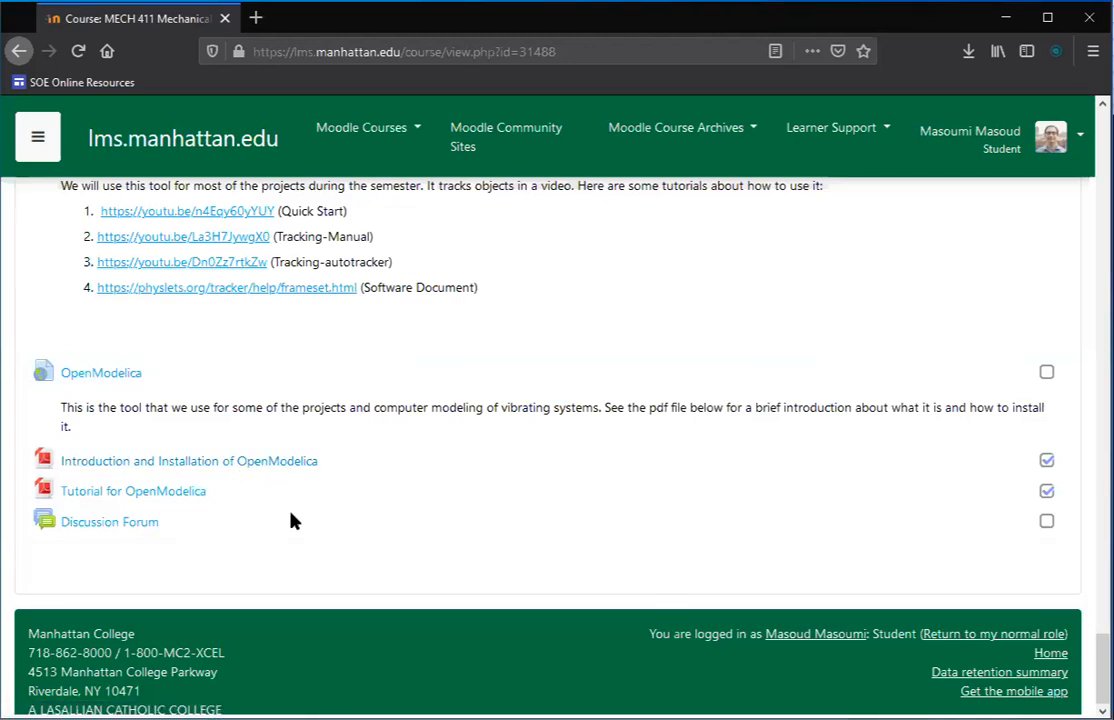
- Open the Tutorial for OpenModelica PDF in an enlarged window and examine the free vibration section in its contents
{"action": "left_click", "coordinate": [98, 501]}
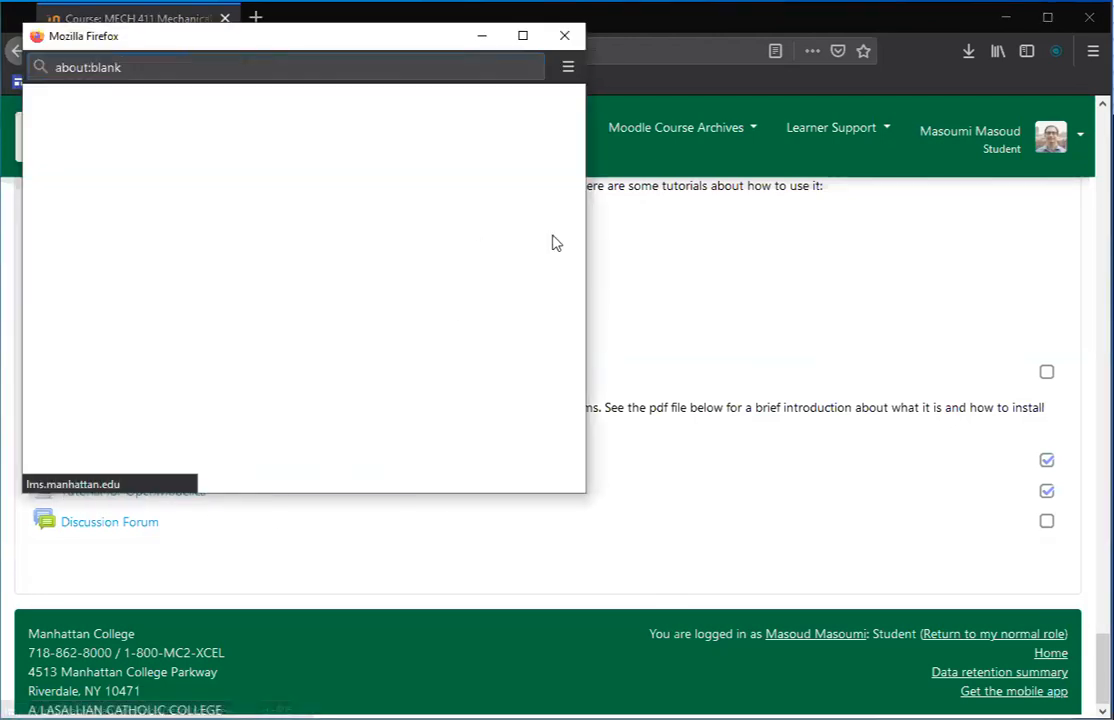
{"action": "left_click_drag", "start_coordinate": [586, 213], "coordinate": [1102, 215]}
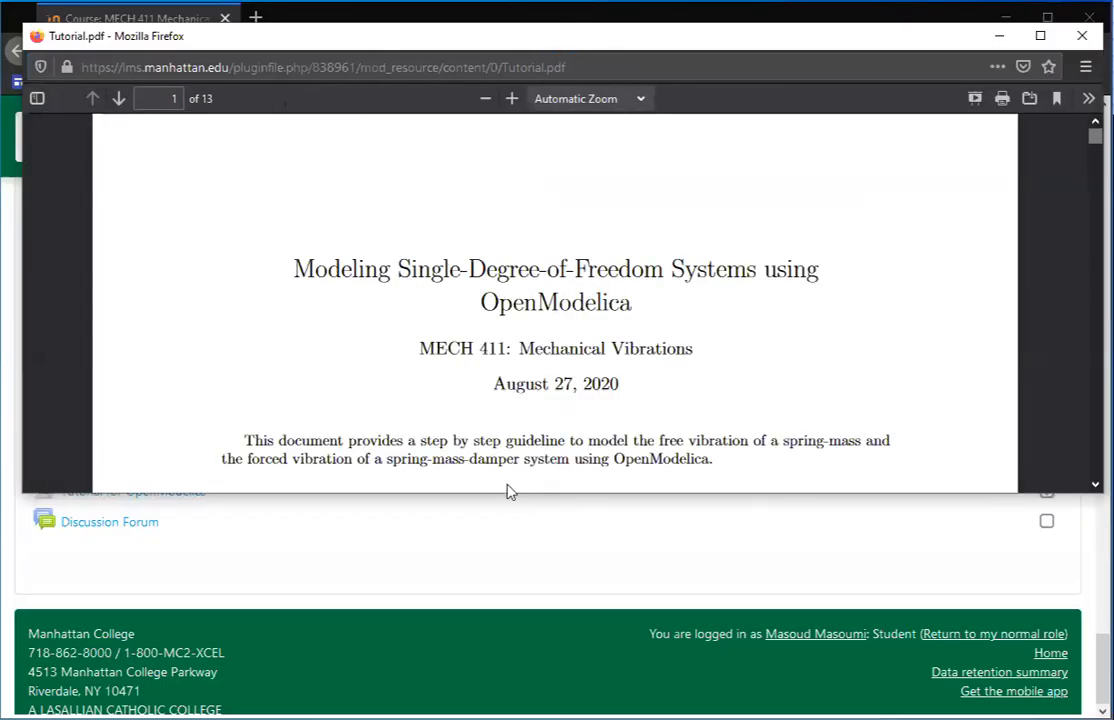
{"action": "left_click_drag", "start_coordinate": [502, 493], "coordinate": [502, 690]}
{"action": "scroll", "coordinate": [527, 428], "scroll_direction": "down", "scroll_amount": 3}
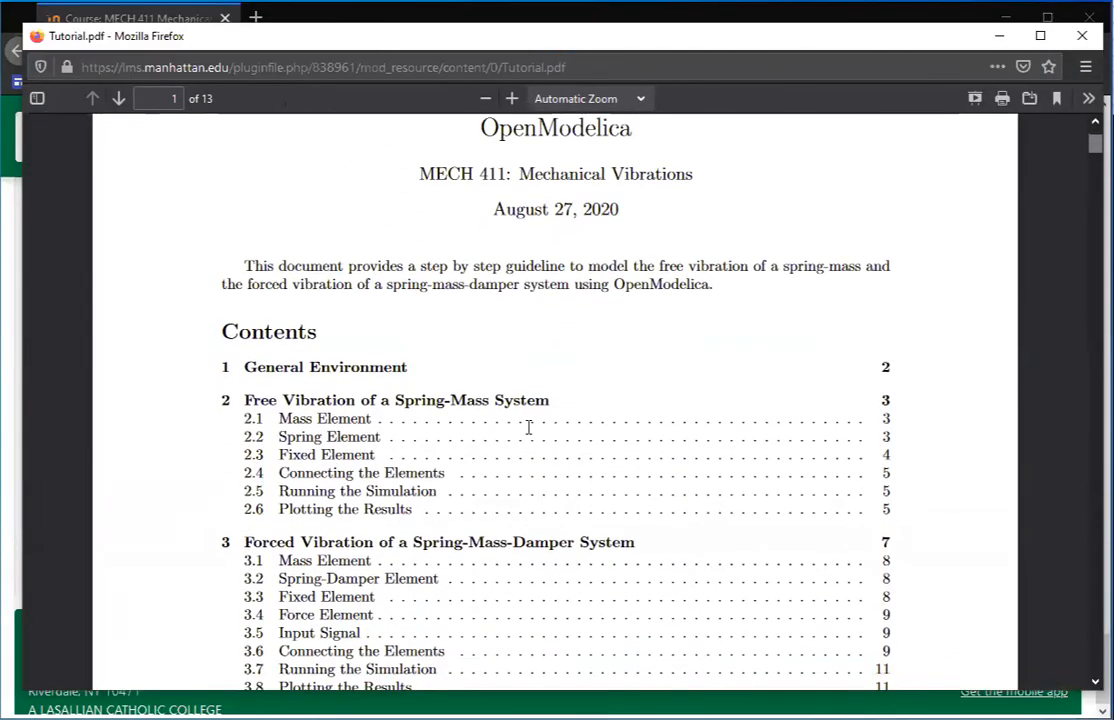
{"action": "left_click_drag", "start_coordinate": [381, 400], "coordinate": [545, 400]}
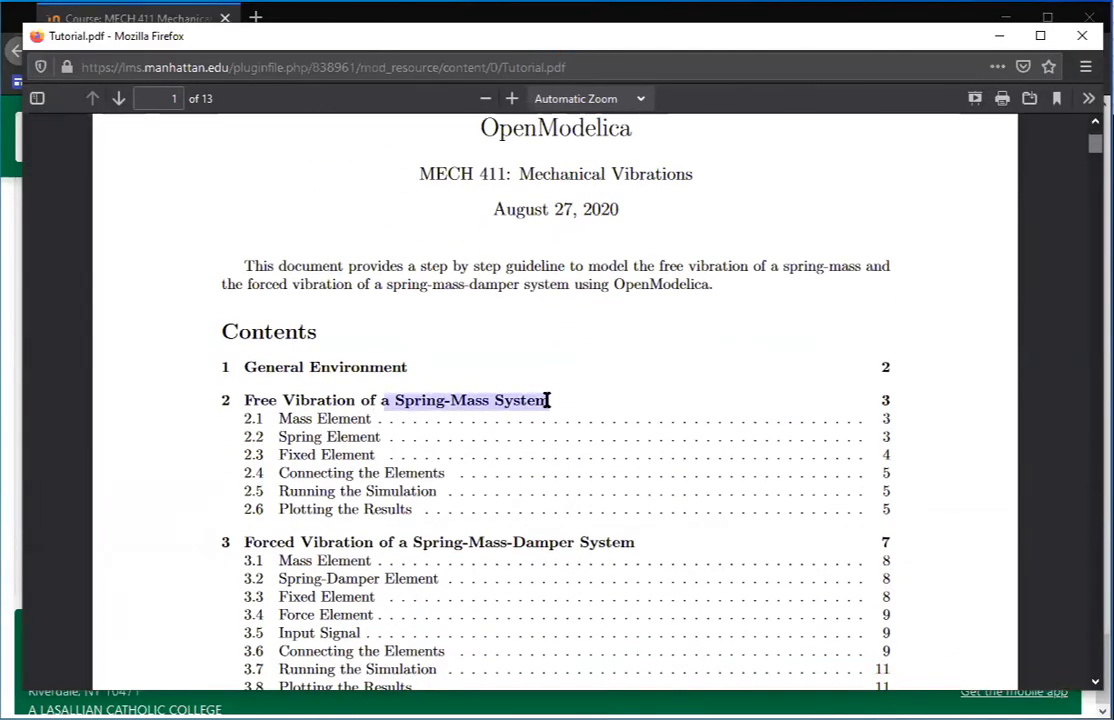
{"action": "left_click", "coordinate": [537, 400]}
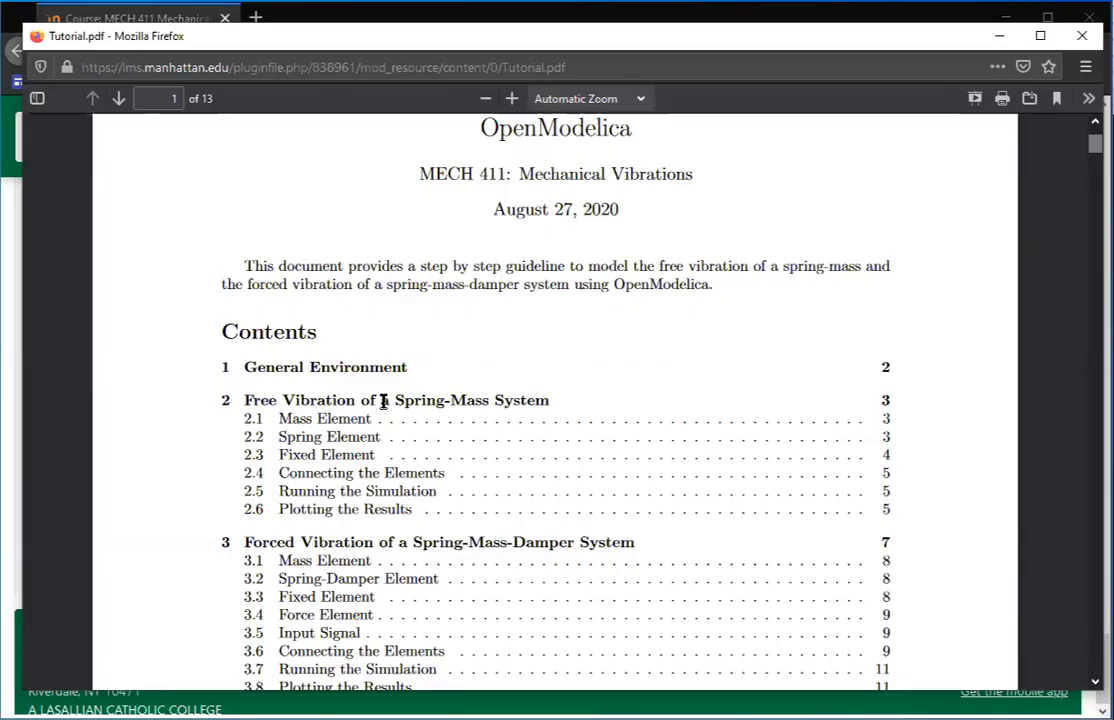
- Examine the free vibration and forced vibration sections in the tutorial's contents and close the PDF window
{"action": "left_click_drag", "start_coordinate": [244, 400], "coordinate": [552, 405]}
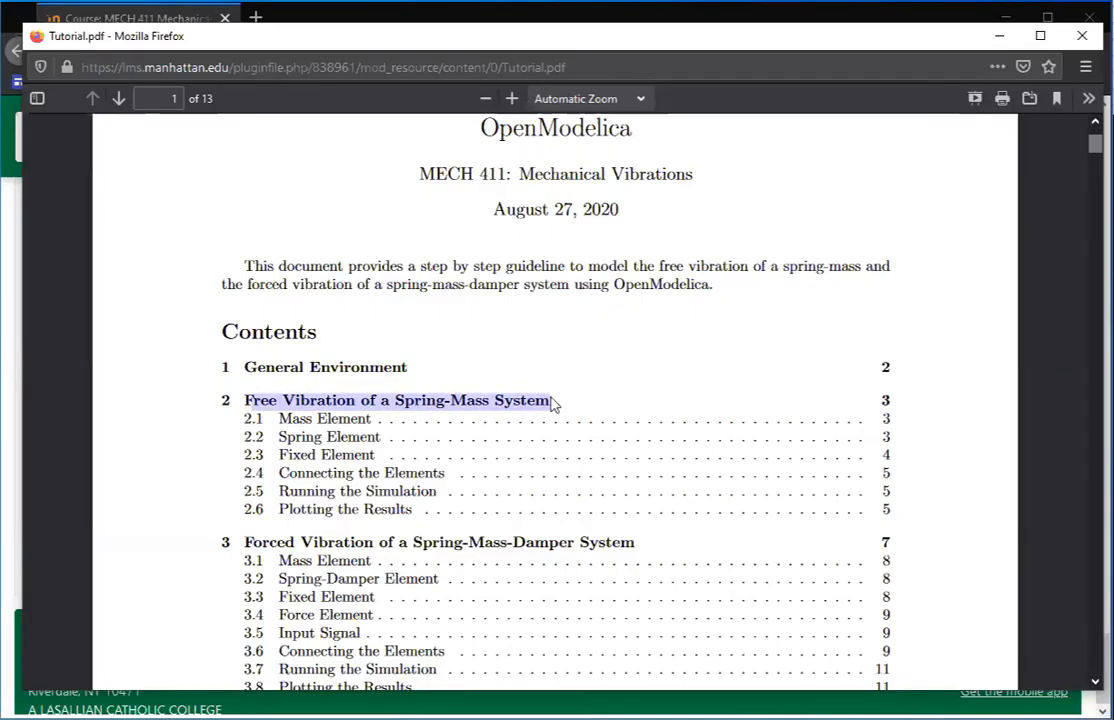
{"action": "scroll", "coordinate": [547, 418], "scroll_direction": "down", "scroll_amount": 2}
{"action": "left_click_drag", "start_coordinate": [245, 457], "coordinate": [621, 453]}
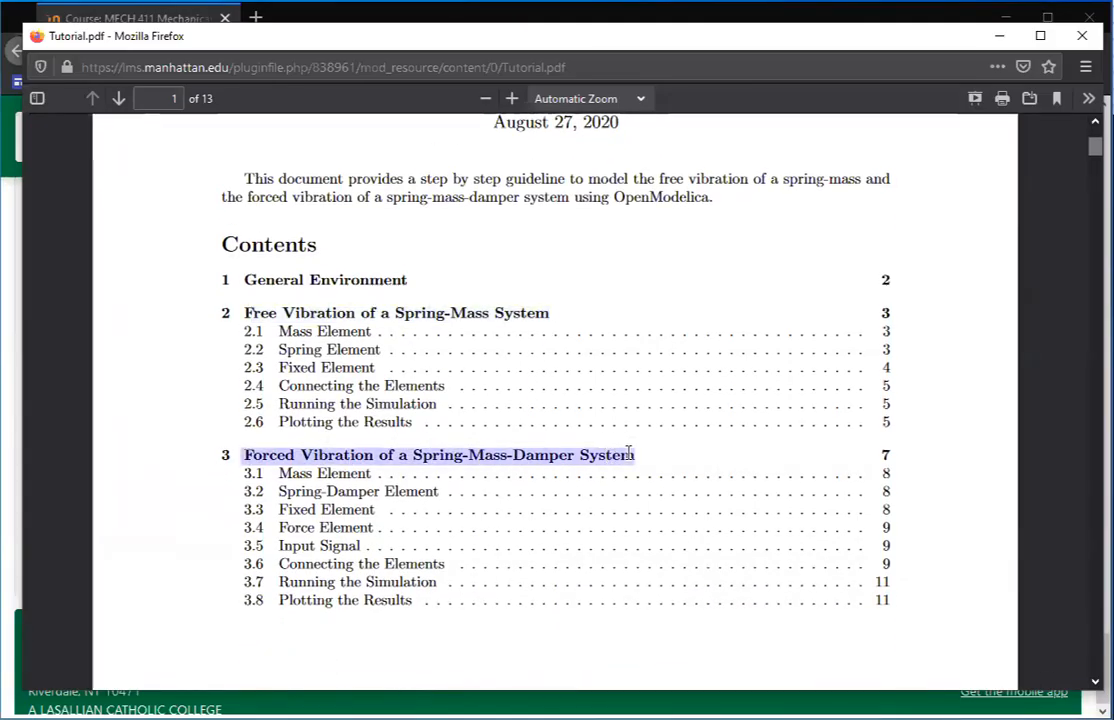
{"action": "left_click", "coordinate": [555, 422]}
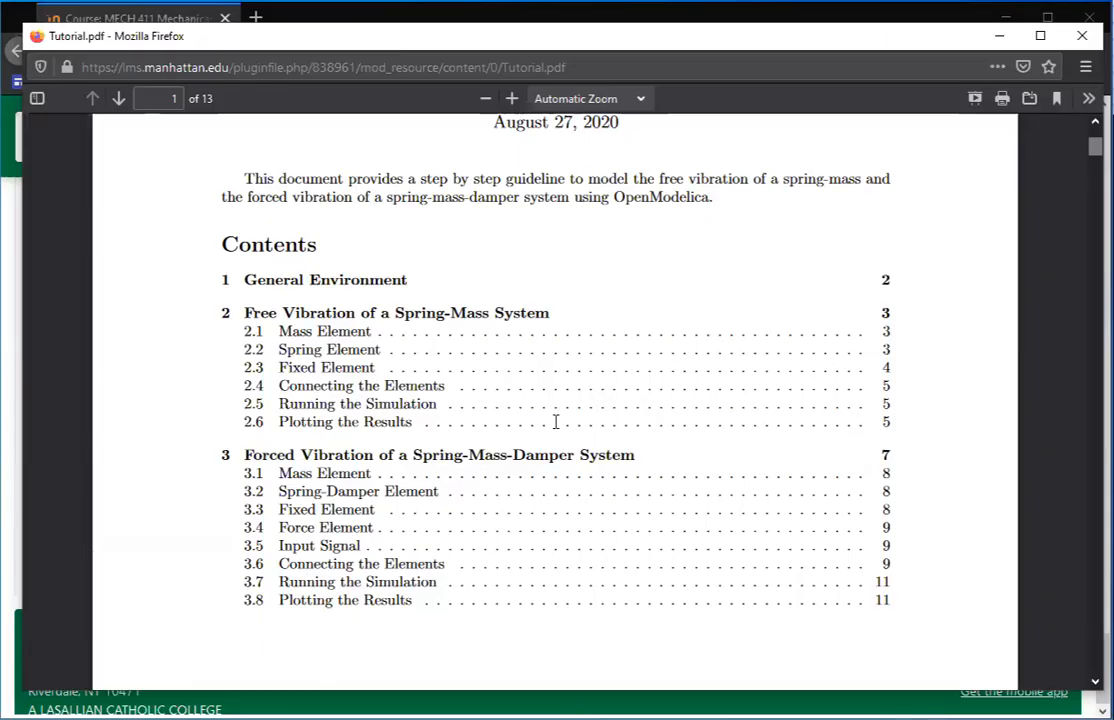
{"action": "scroll", "coordinate": [580, 440], "scroll_direction": "up", "scroll_amount": 2}
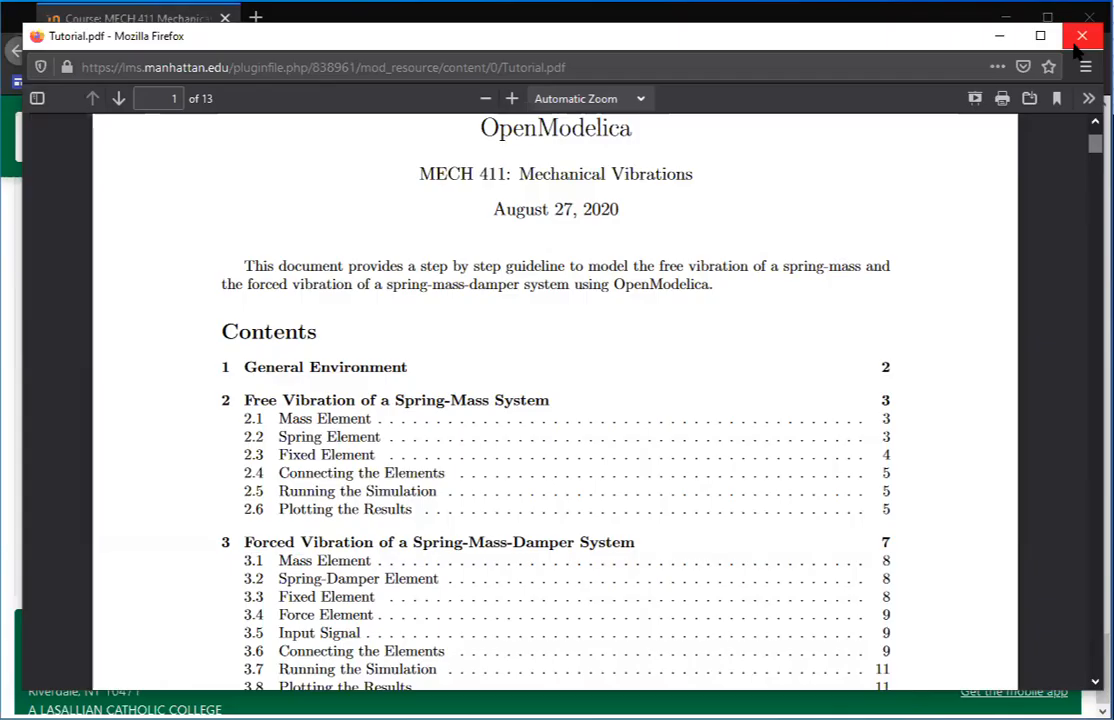
{"action": "left_click", "coordinate": [1076, 45]}
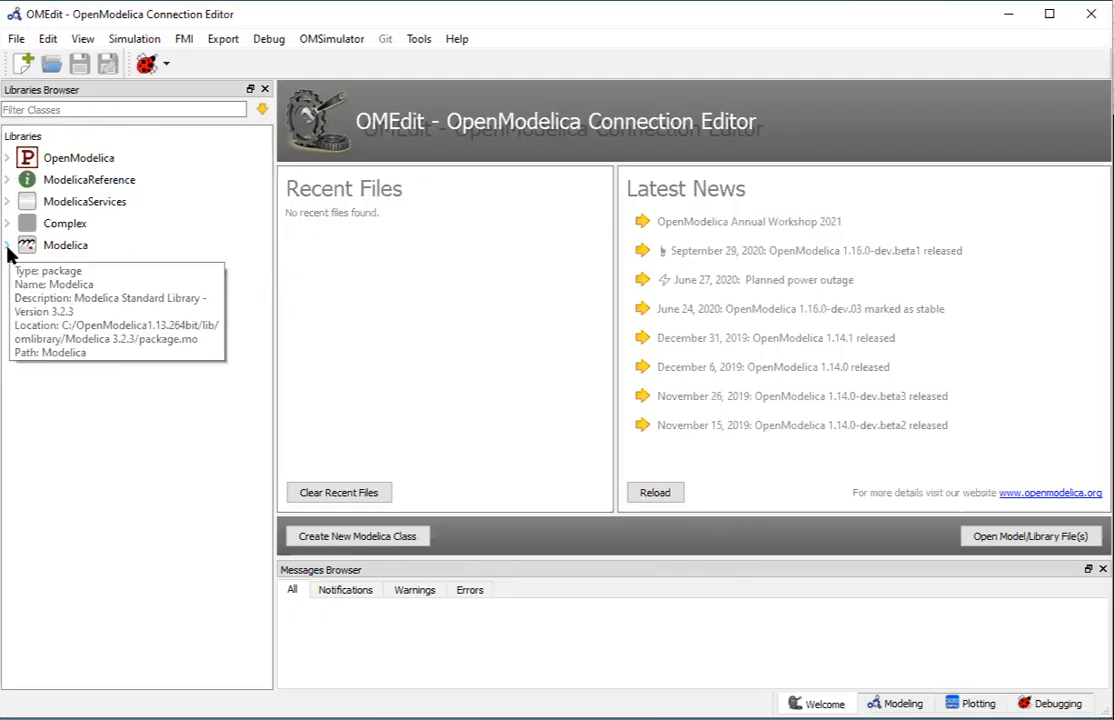
- Expand the Modelica library through Mechanics to show the contents of the Translational package
{"action": "mouse_move", "coordinate": [58, 232]}
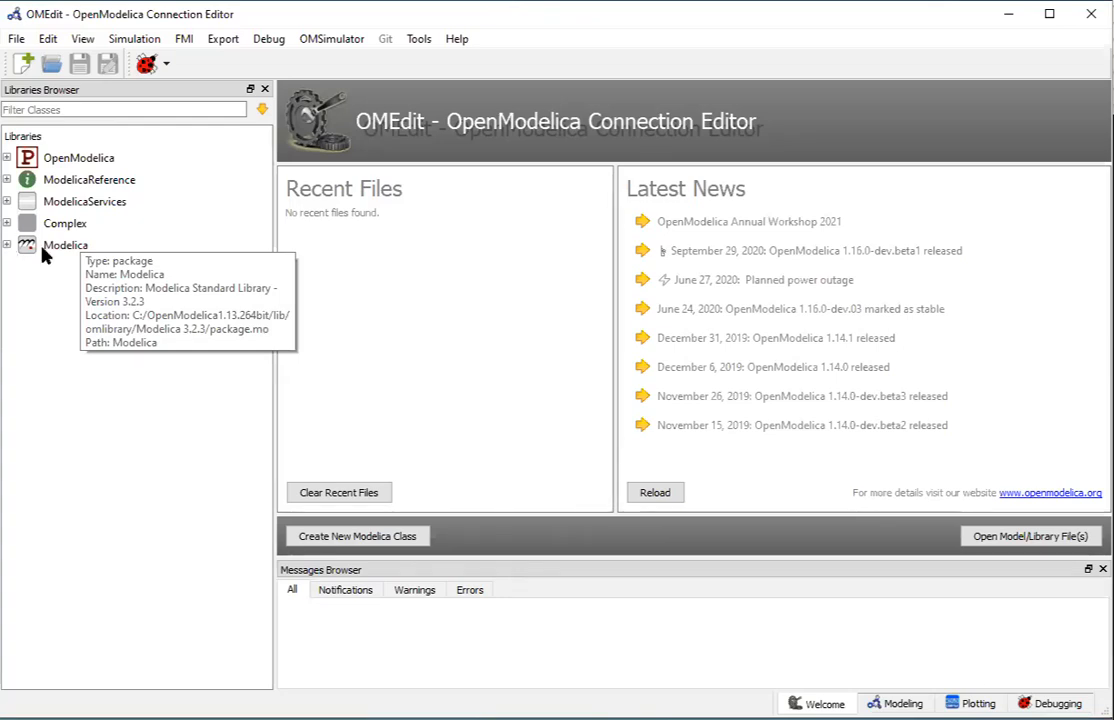
{"action": "left_click", "coordinate": [8, 246]}
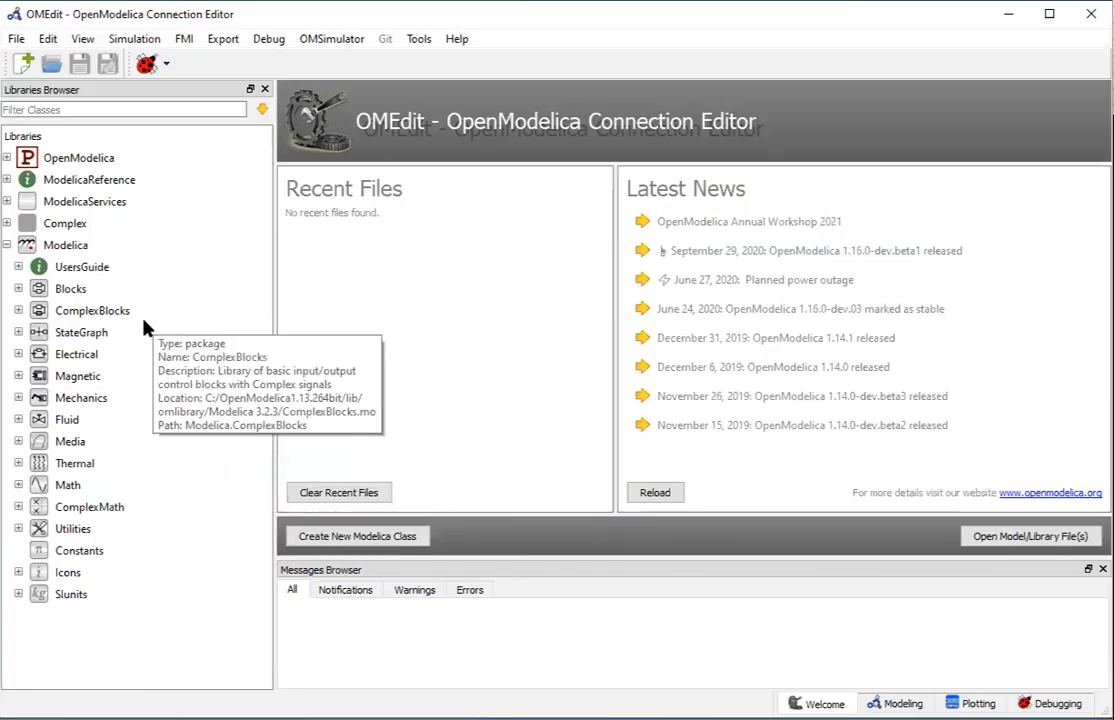
{"action": "left_click", "coordinate": [44, 288]}
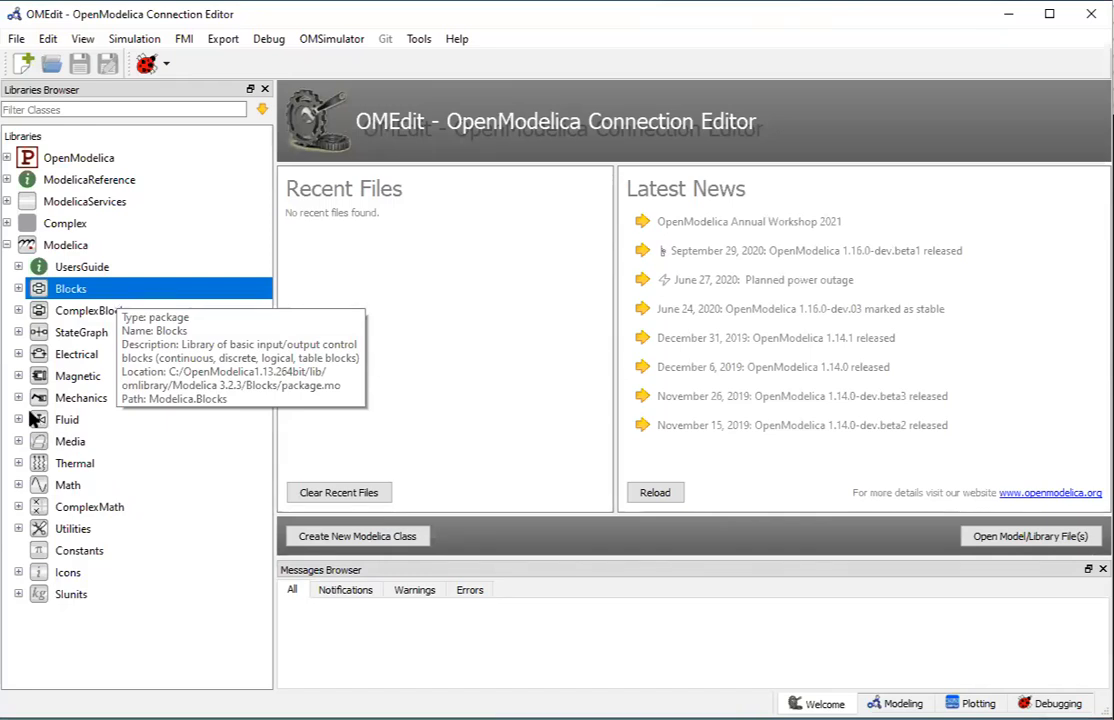
{"action": "left_click", "coordinate": [58, 400]}
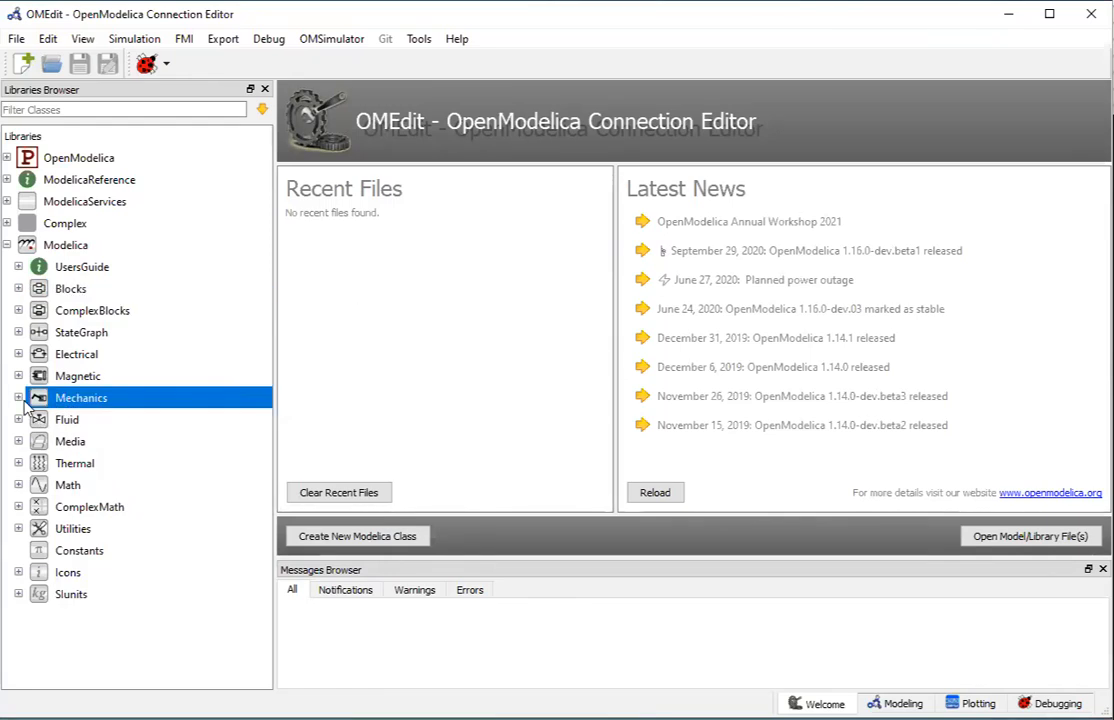
{"action": "left_click", "coordinate": [18, 397]}
{"action": "left_click", "coordinate": [48, 464]}
{"action": "left_click", "coordinate": [30, 463]}
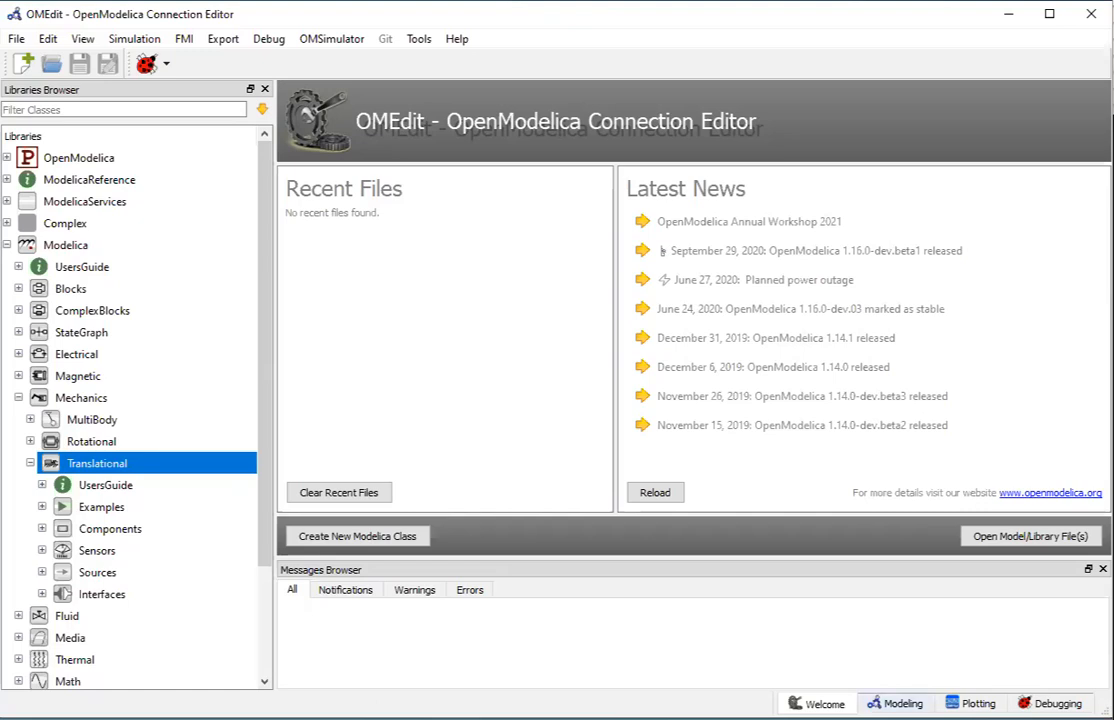
- Examine the Modeling, Plotting and Debugging perspectives and return to the Welcome perspective
{"action": "left_click", "coordinate": [896, 704]}
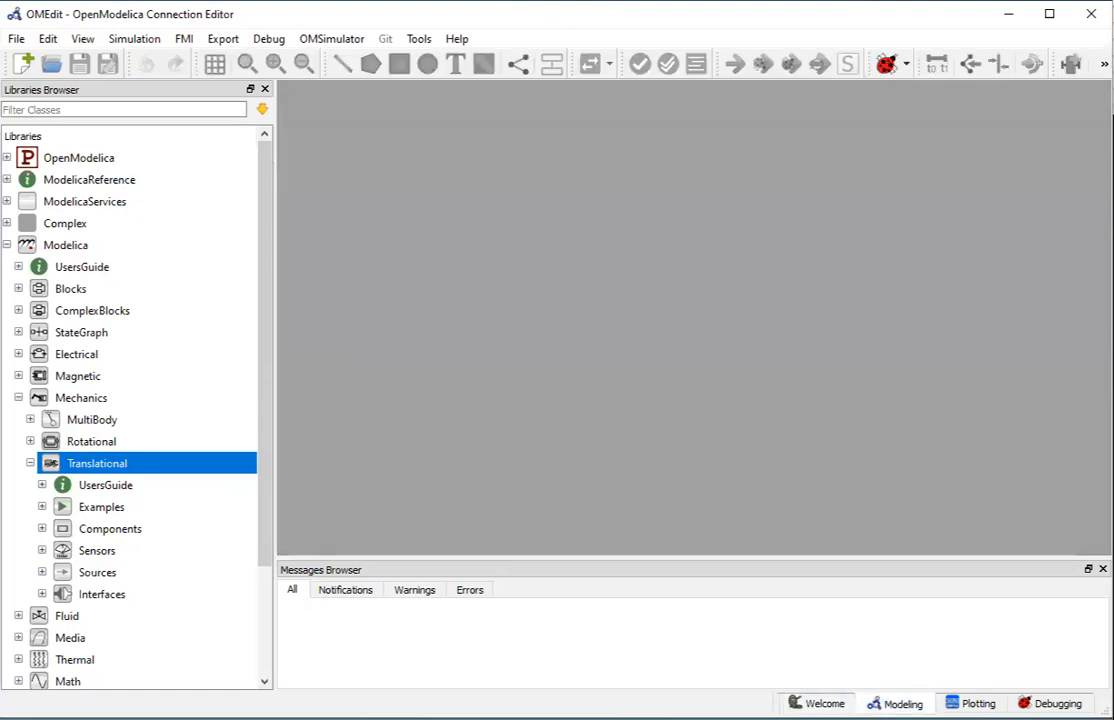
{"action": "left_click", "coordinate": [971, 704]}
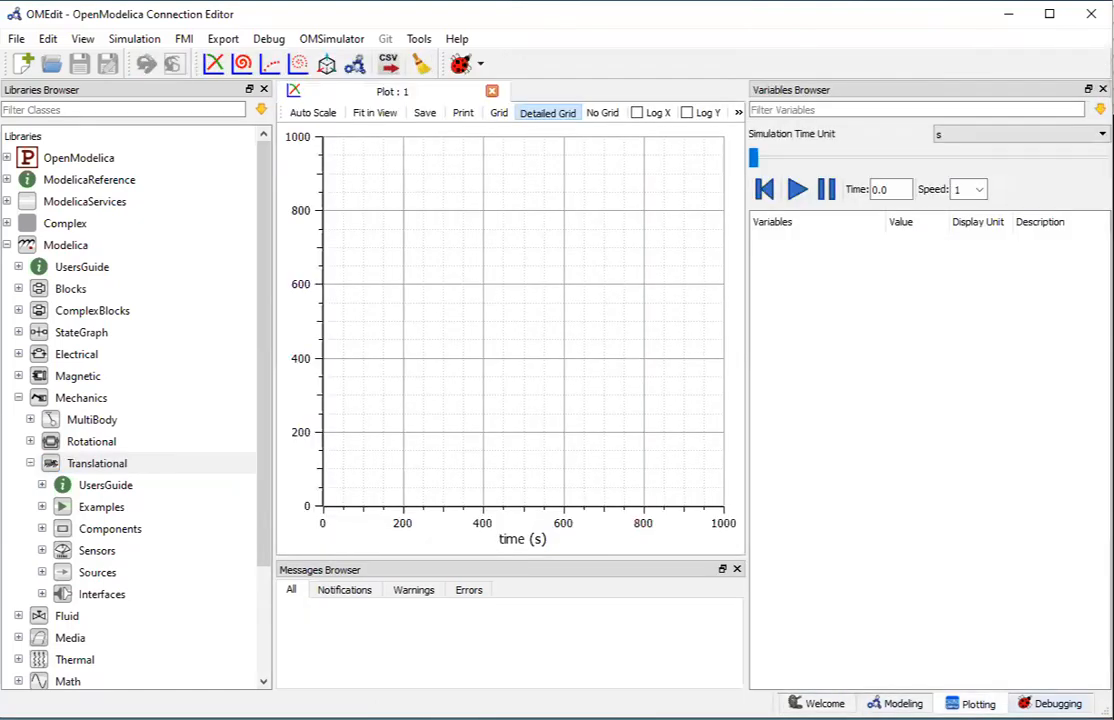
{"action": "left_click", "coordinate": [1050, 704]}
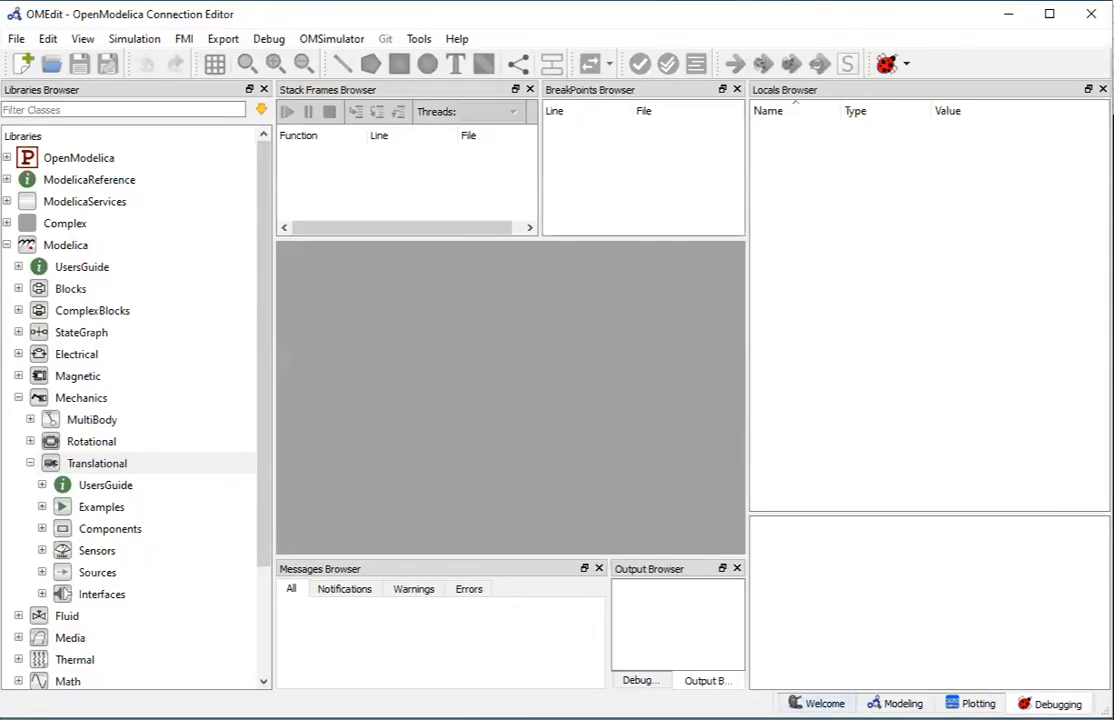
{"action": "left_click", "coordinate": [818, 704]}
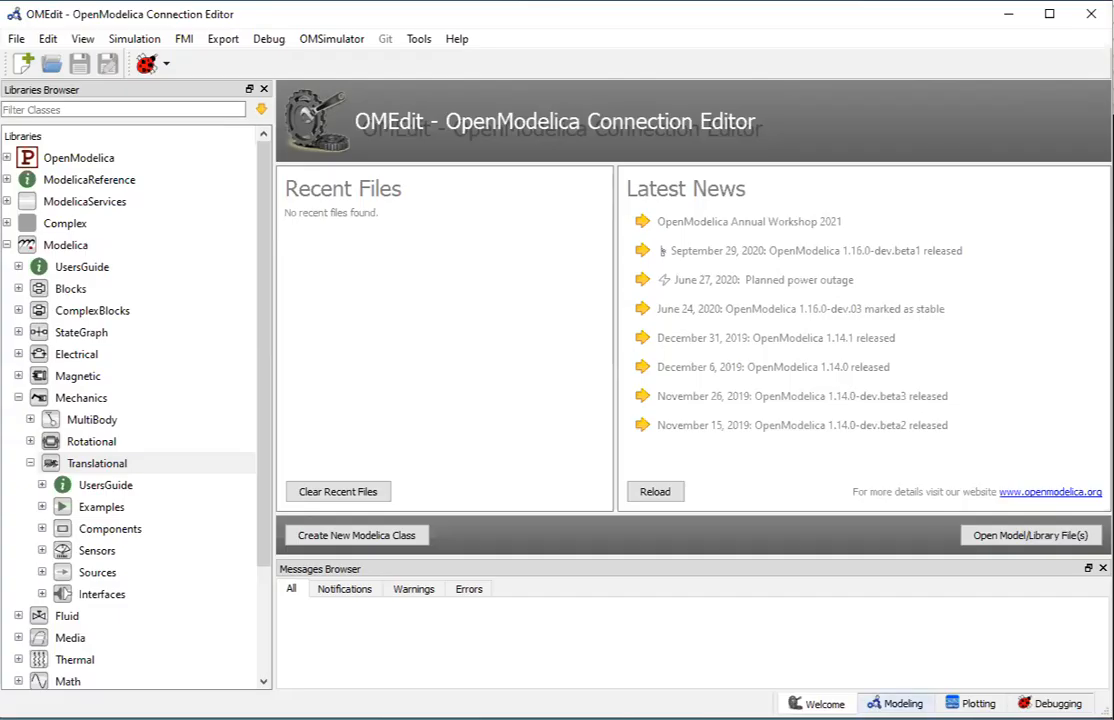
{"action": "left_click", "coordinate": [898, 703]}
{"action": "left_click", "coordinate": [972, 703]}
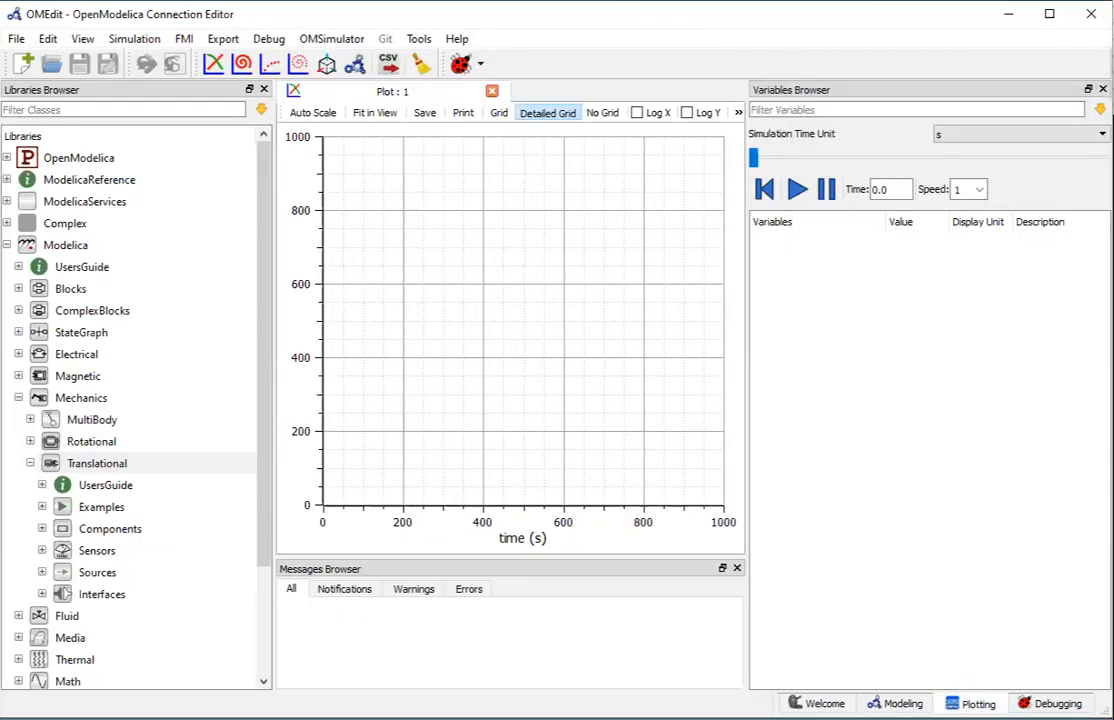
{"action": "left_click", "coordinate": [1050, 703]}
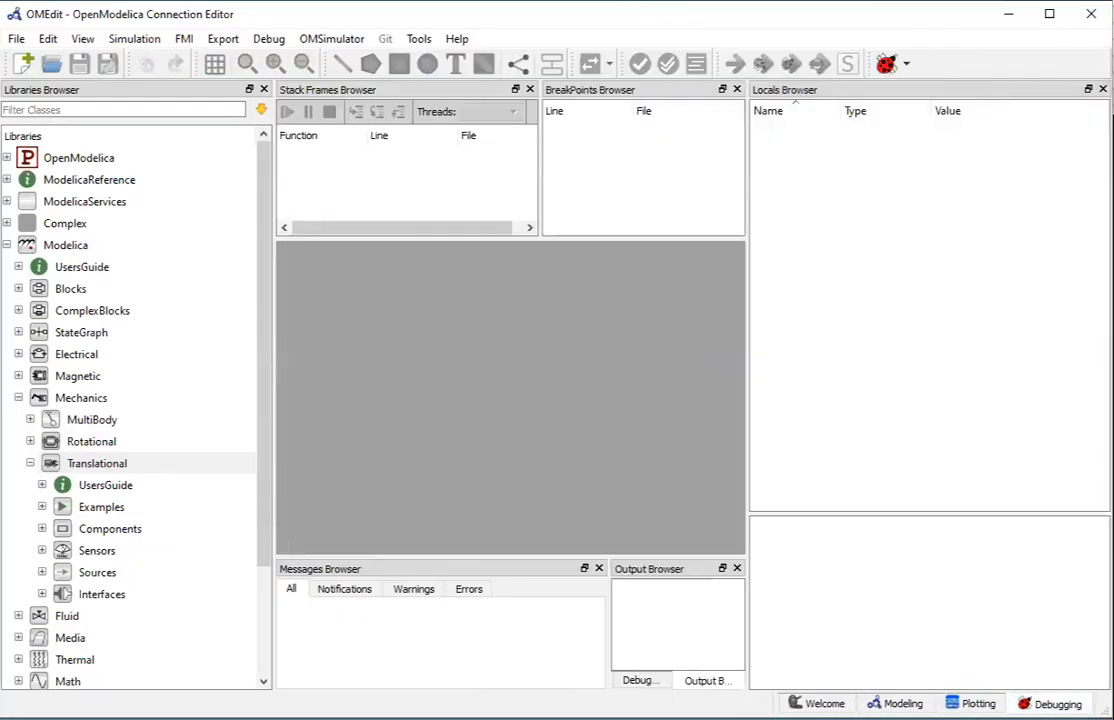
{"action": "left_click", "coordinate": [817, 703]}
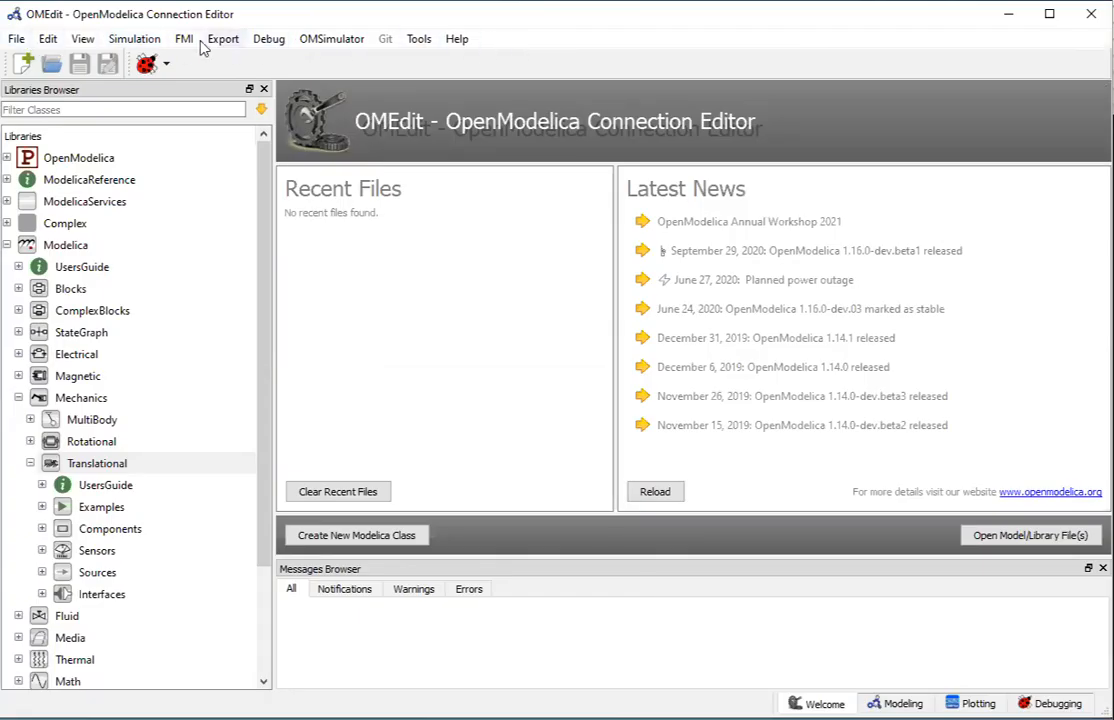
- Look through the available menu commands and open the OpenModelica Users Guide
{"action": "left_click", "coordinate": [16, 39]}
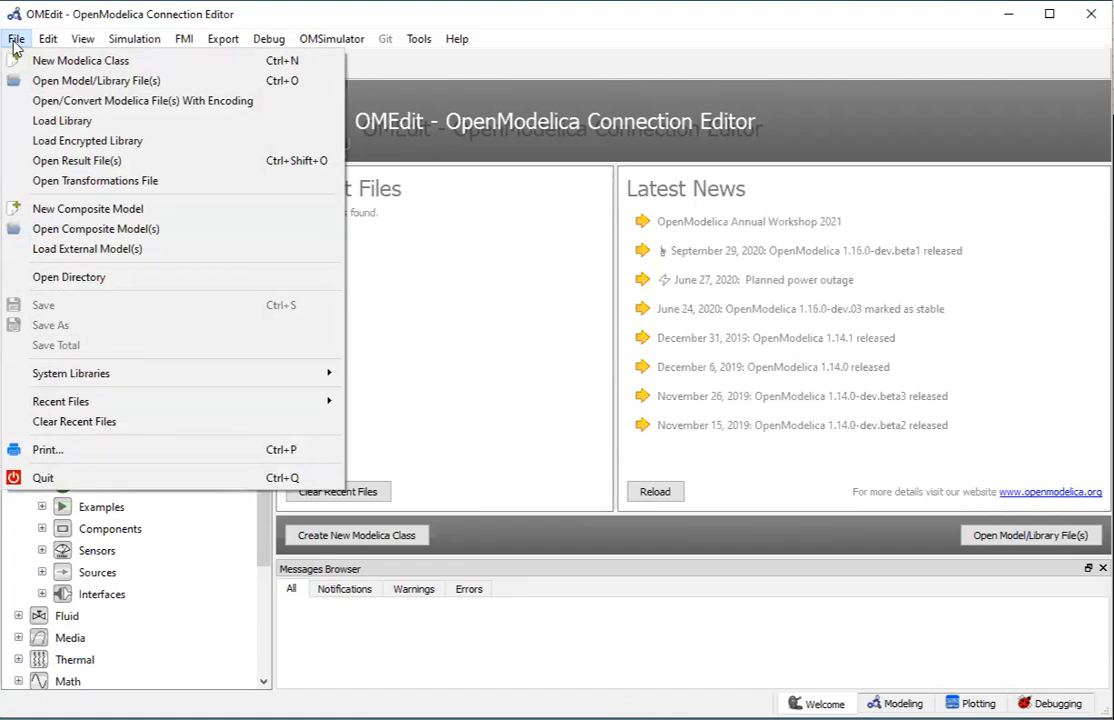
{"action": "mouse_move", "coordinate": [288, 41]}
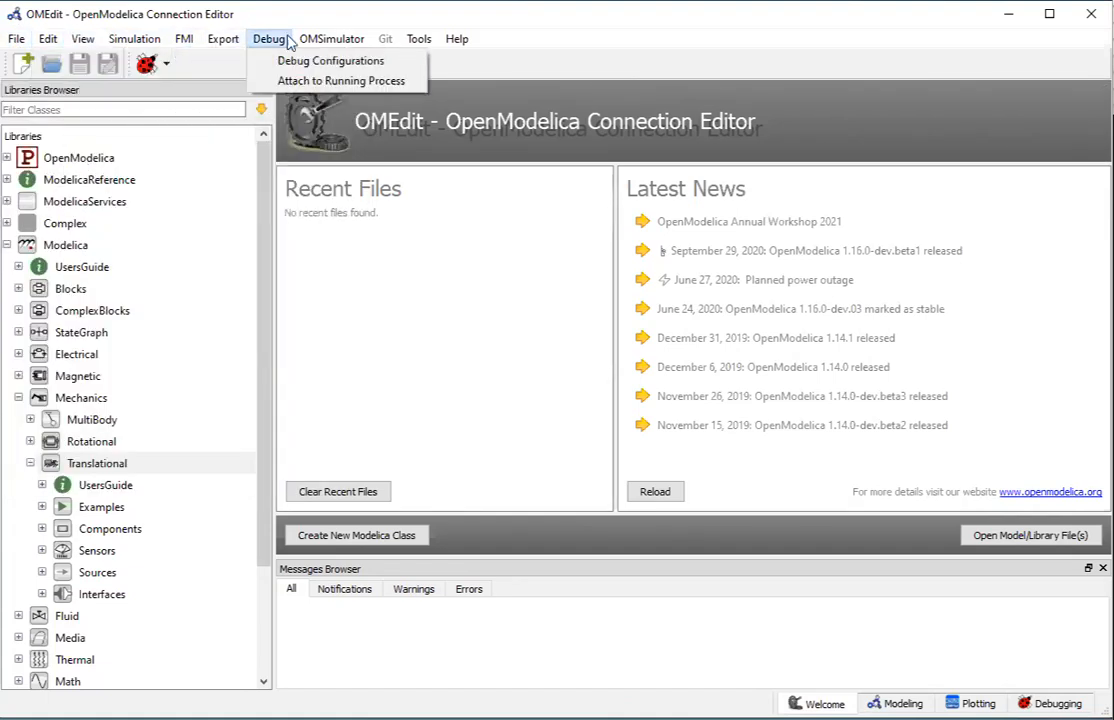
{"action": "mouse_move", "coordinate": [418, 40]}
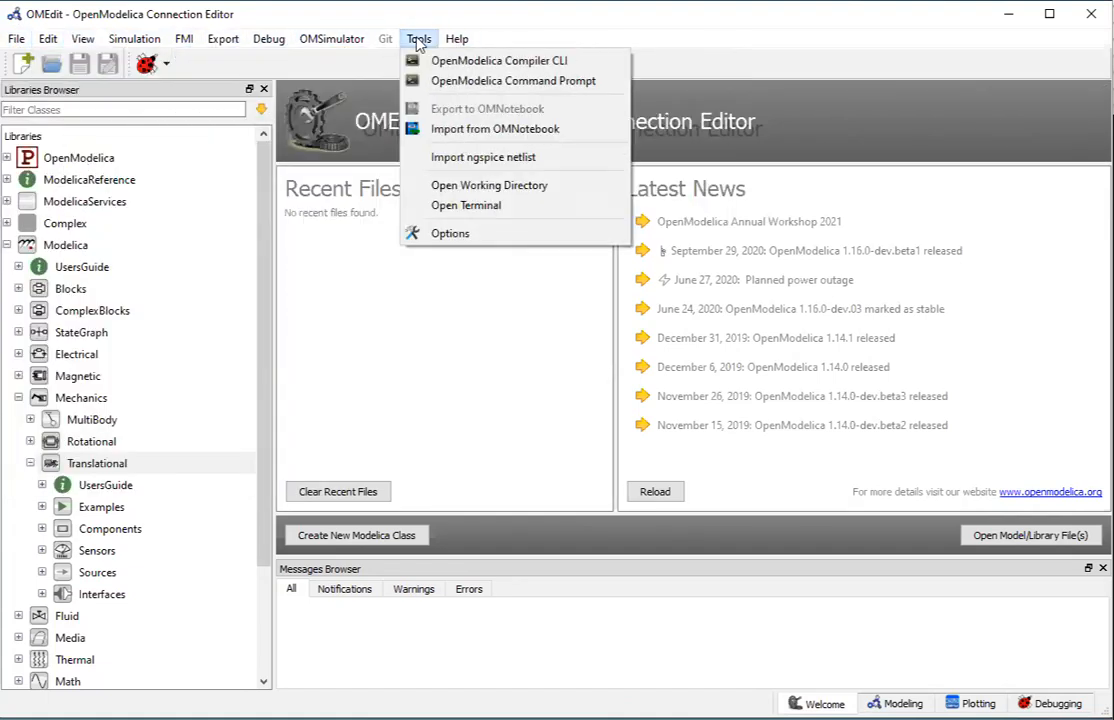
{"action": "mouse_move", "coordinate": [27, 43]}
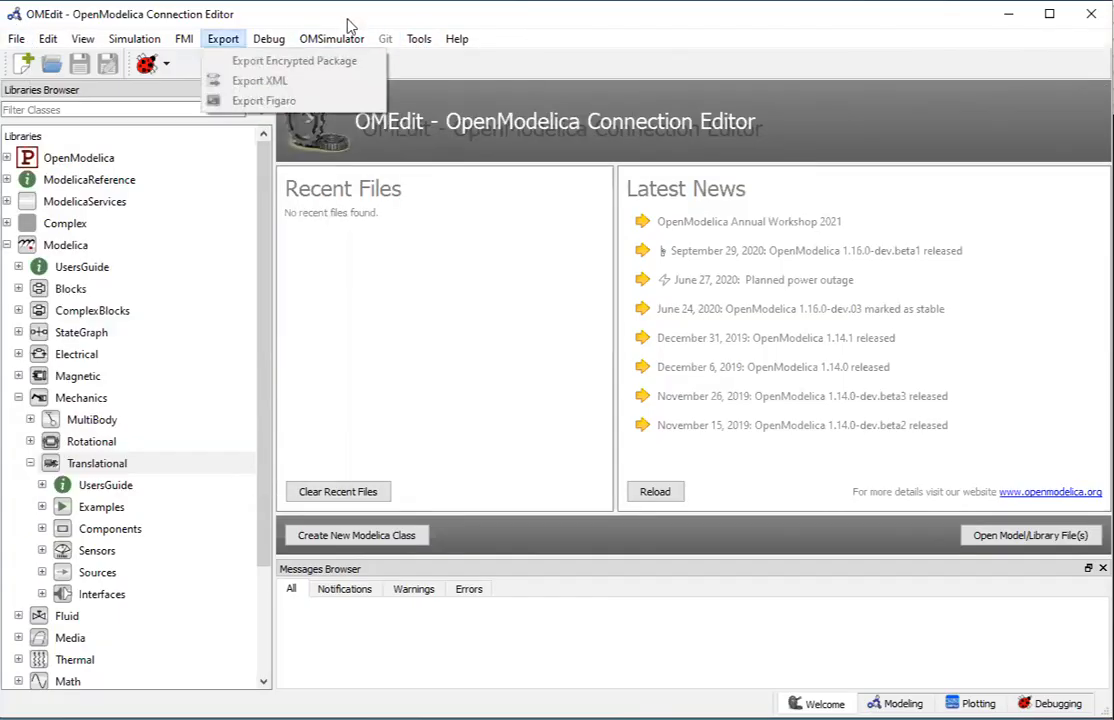
{"action": "mouse_move", "coordinate": [456, 38]}
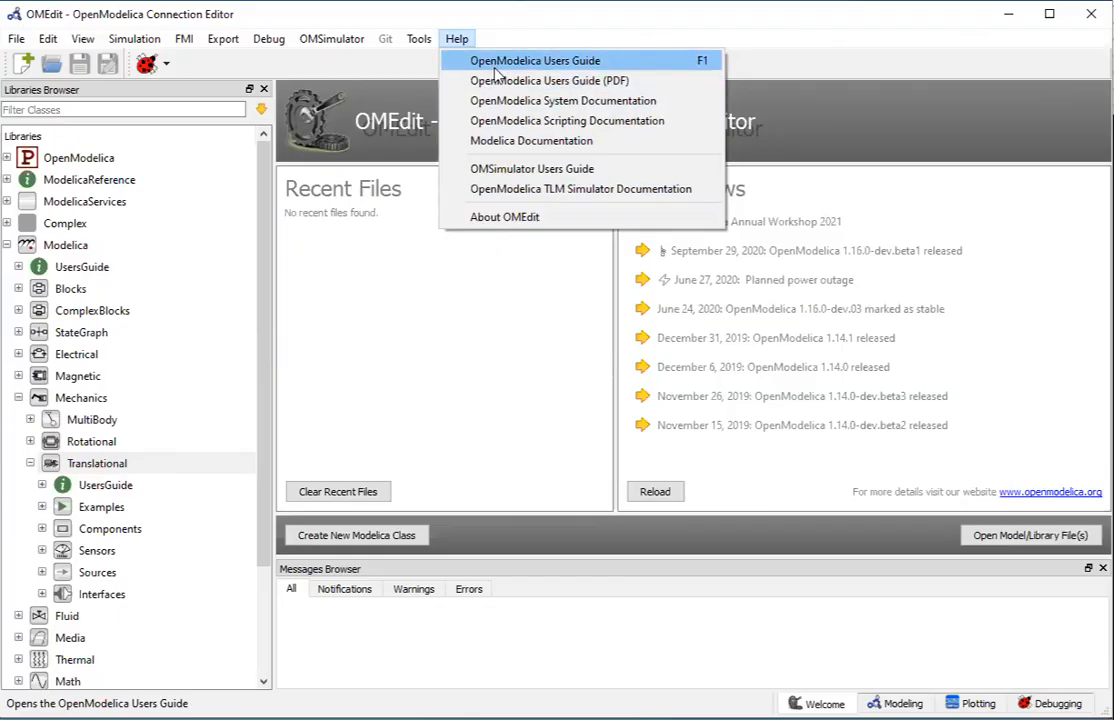
{"action": "left_click", "coordinate": [495, 62]}
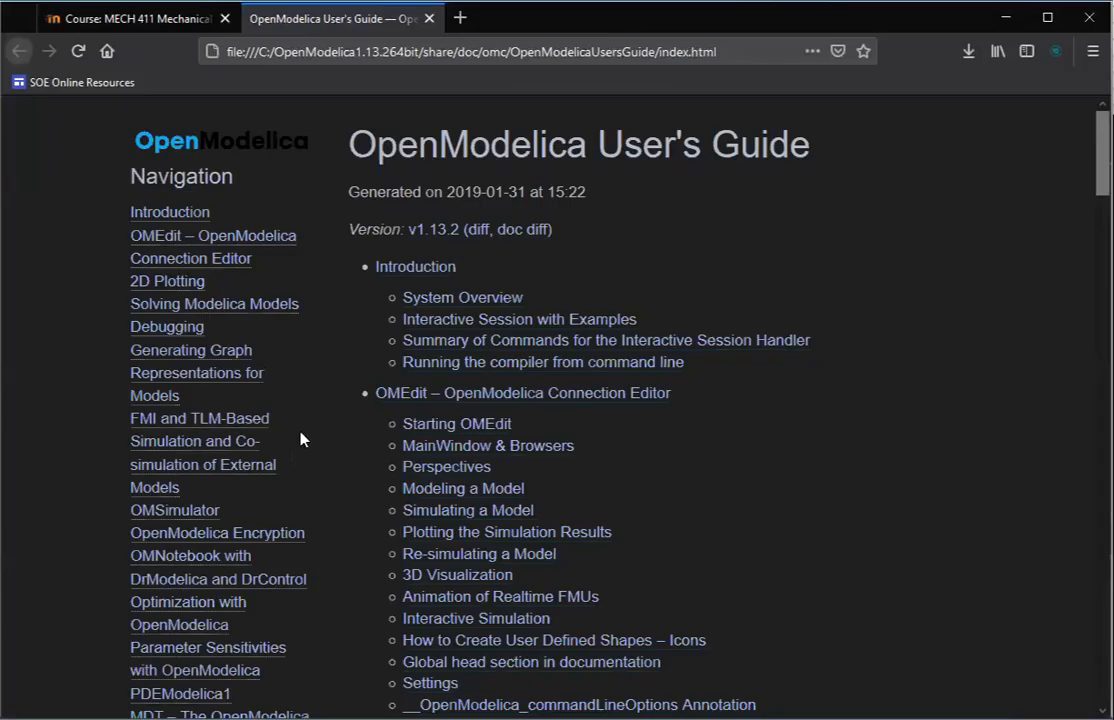
- Examine the table of contents of the OpenModelica User's Guide, close it and return to OMEdit
{"action": "scroll", "coordinate": [301, 440], "scroll_direction": "down", "scroll_amount": 5}
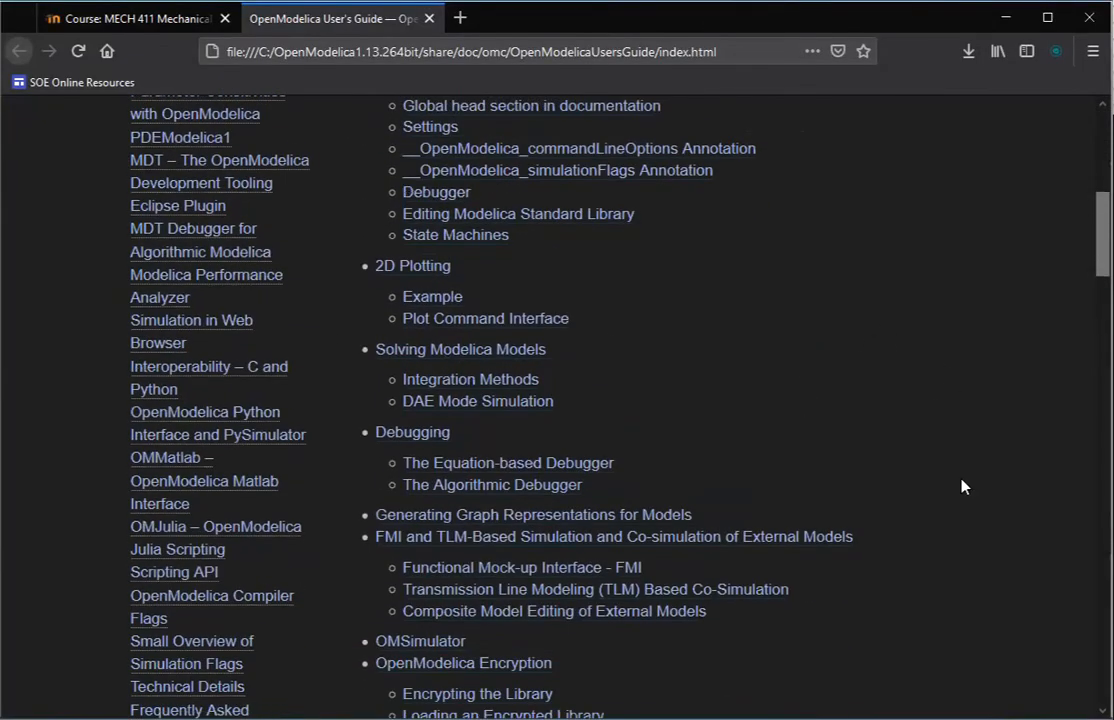
{"action": "scroll", "coordinate": [962, 484], "scroll_direction": "down", "scroll_amount": 3}
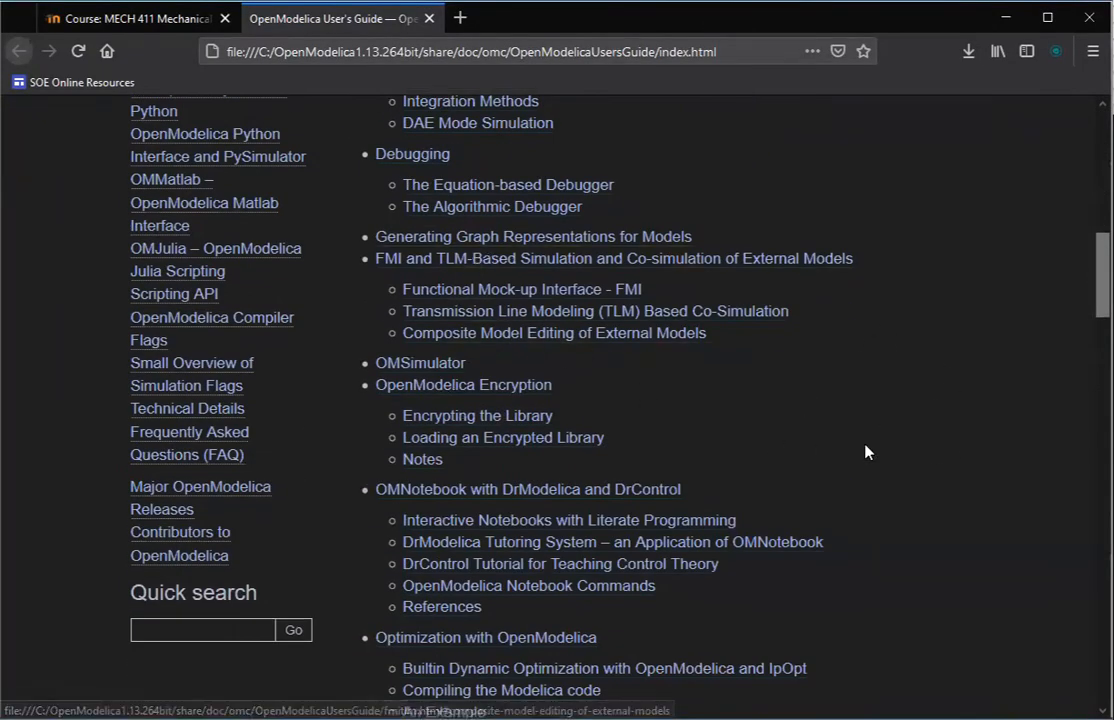
{"action": "scroll", "coordinate": [866, 452], "scroll_direction": "down", "scroll_amount": 3}
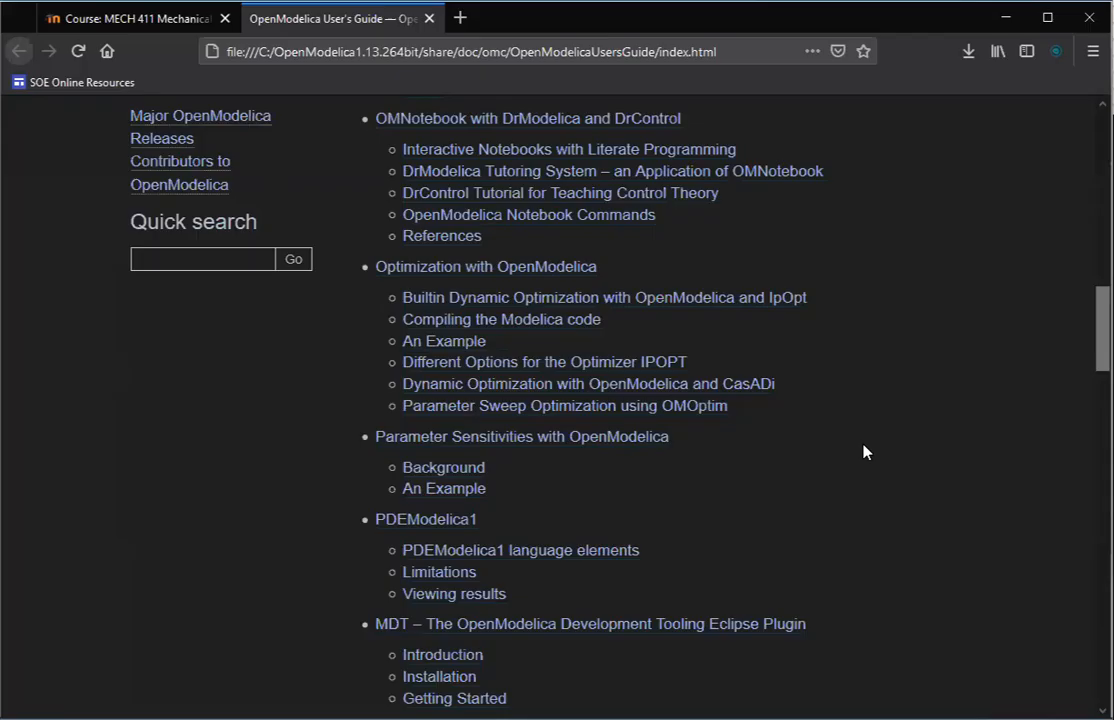
{"action": "scroll", "coordinate": [865, 452], "scroll_direction": "up", "scroll_amount": 4}
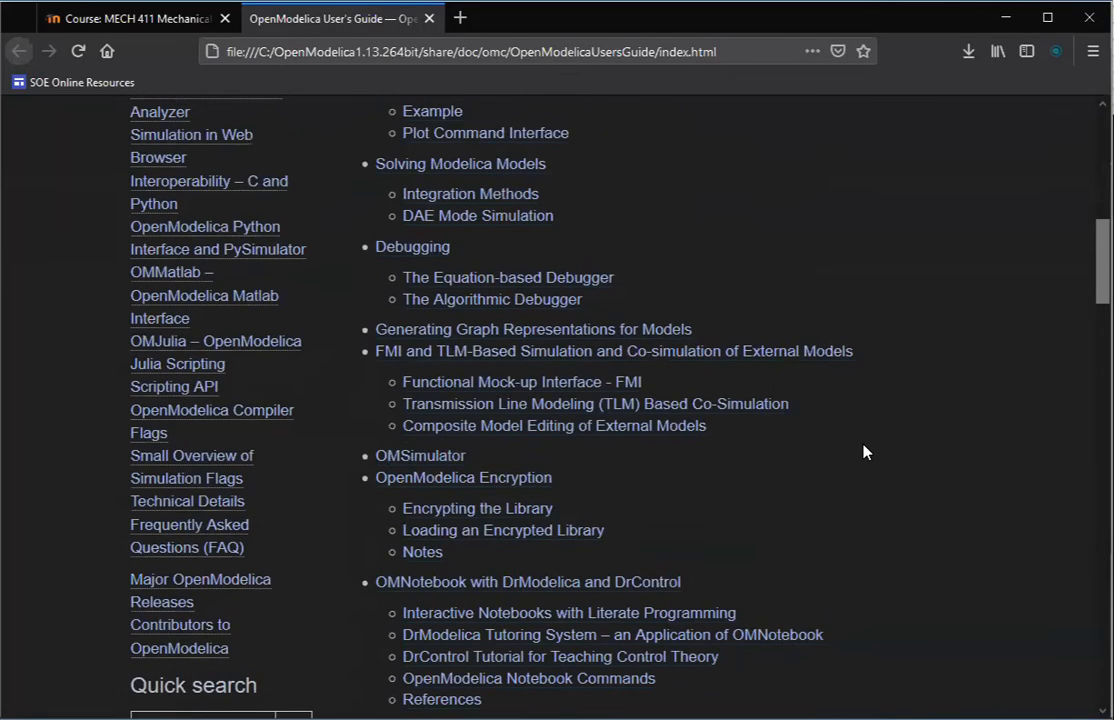
{"action": "scroll", "coordinate": [865, 452], "scroll_direction": "up", "scroll_amount": 1}
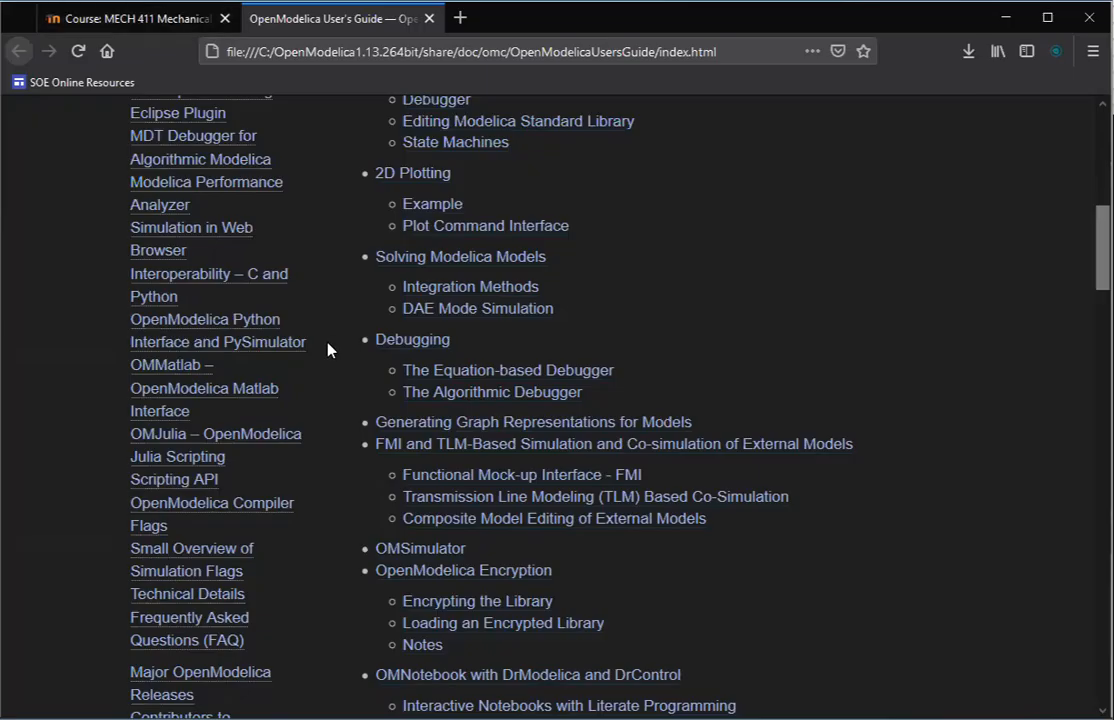
{"action": "left_click", "coordinate": [430, 18]}
{"action": "left_click", "coordinate": [1005, 17]}
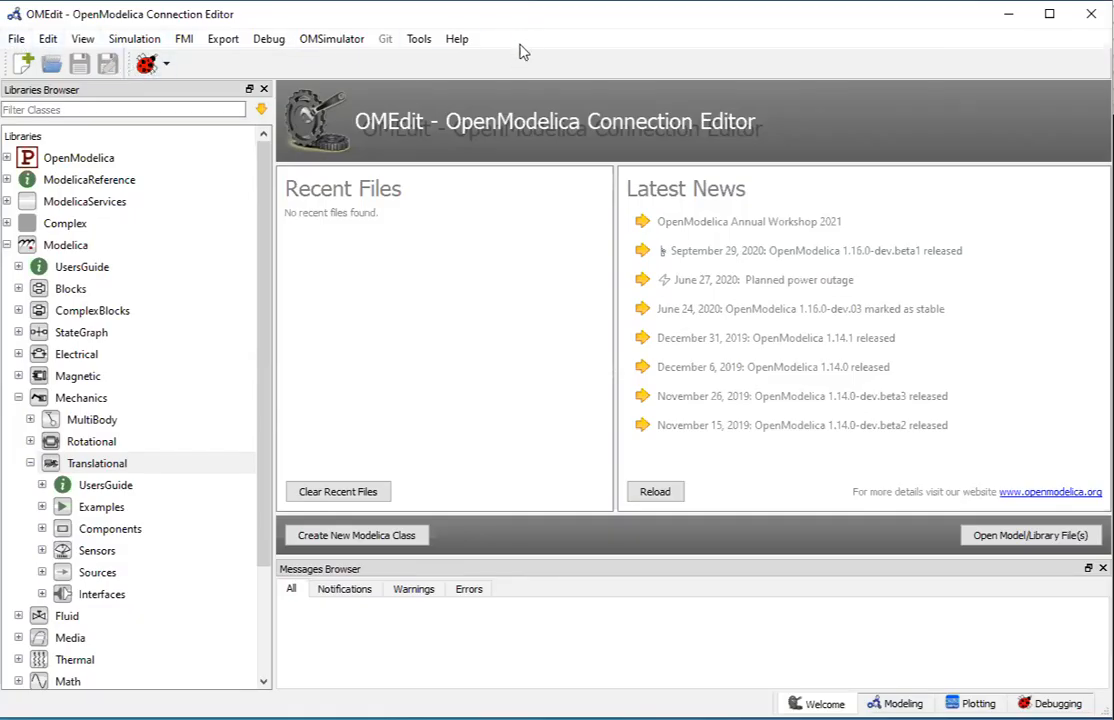
{"action": "left_click", "coordinate": [16, 40]}
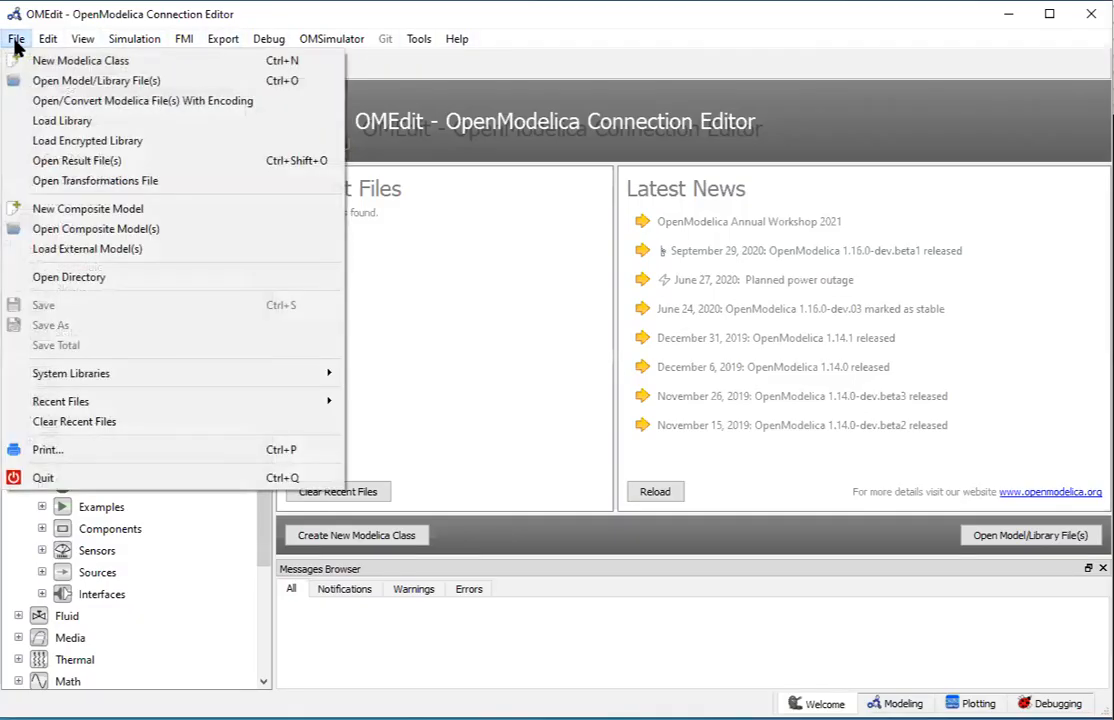
{"action": "left_click", "coordinate": [16, 40]}
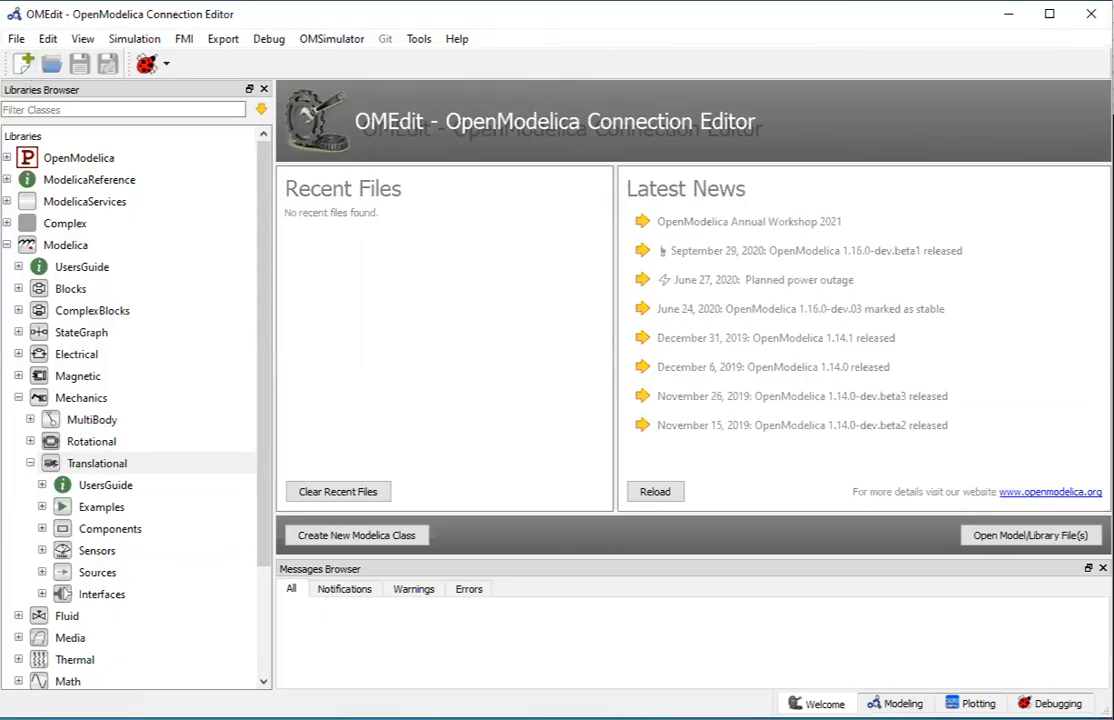
{"action": "left_click", "coordinate": [16, 38]}
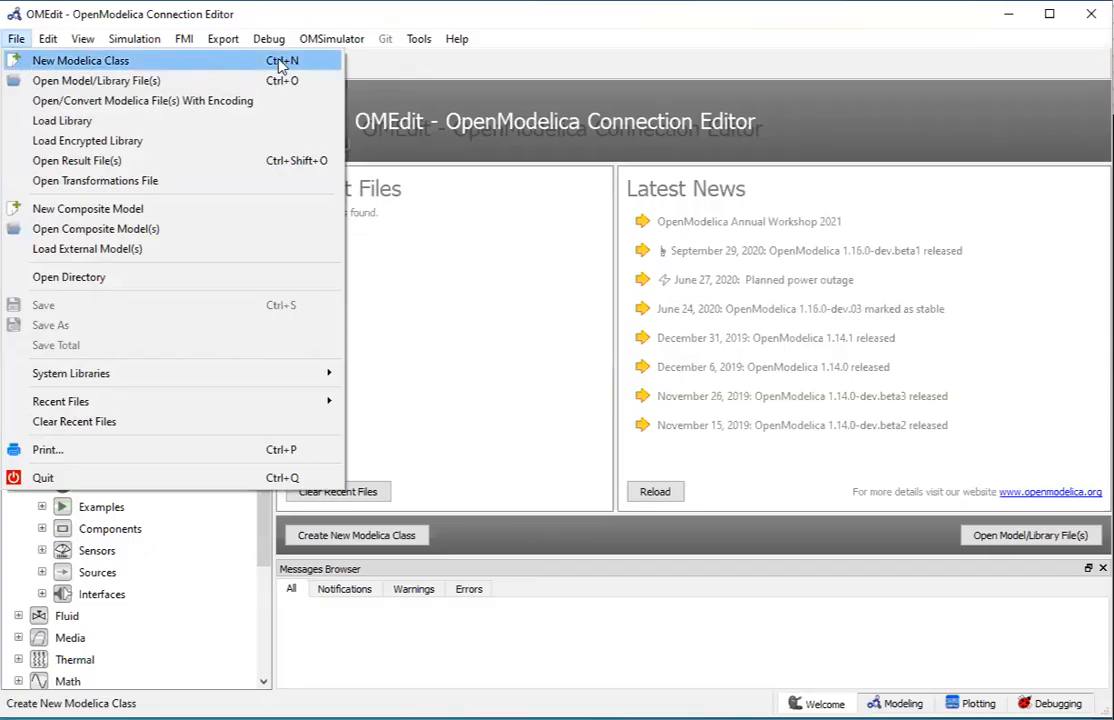
{"action": "left_click", "coordinate": [16, 38]}
- Create a new Modelica class named MECH411 with the Model specialization
{"action": "left_click", "coordinate": [23, 63]}
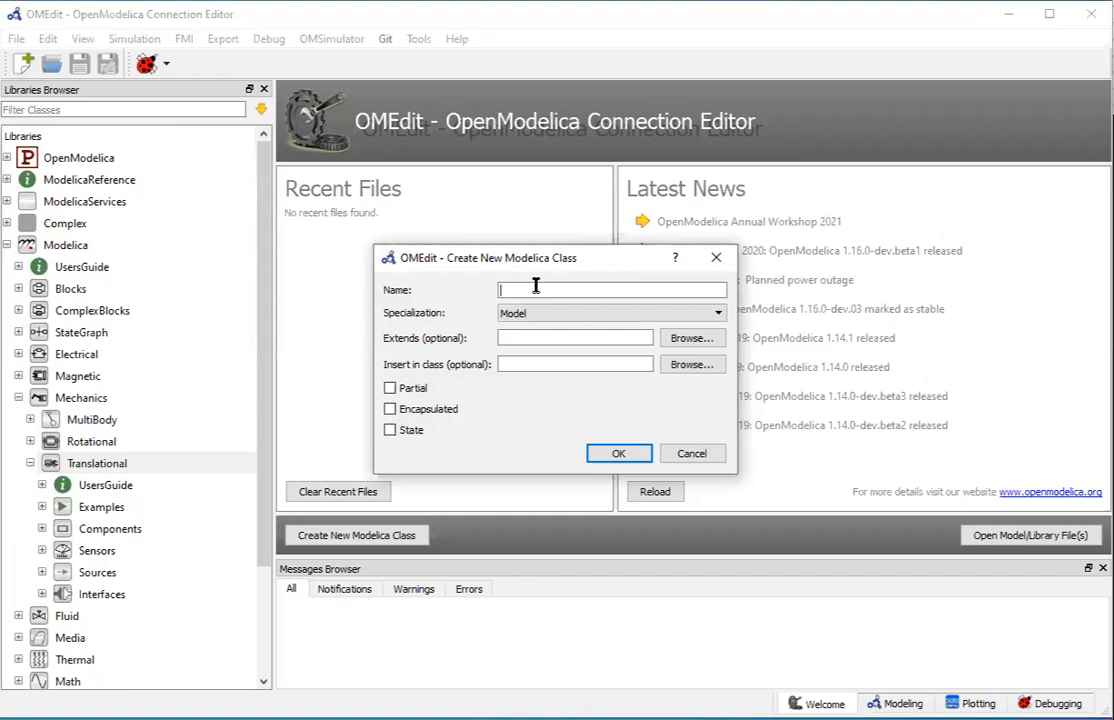
{"action": "type", "text": "MECH"}
{"action": "type", "text": "44"}
{"action": "type", "text": "11"}
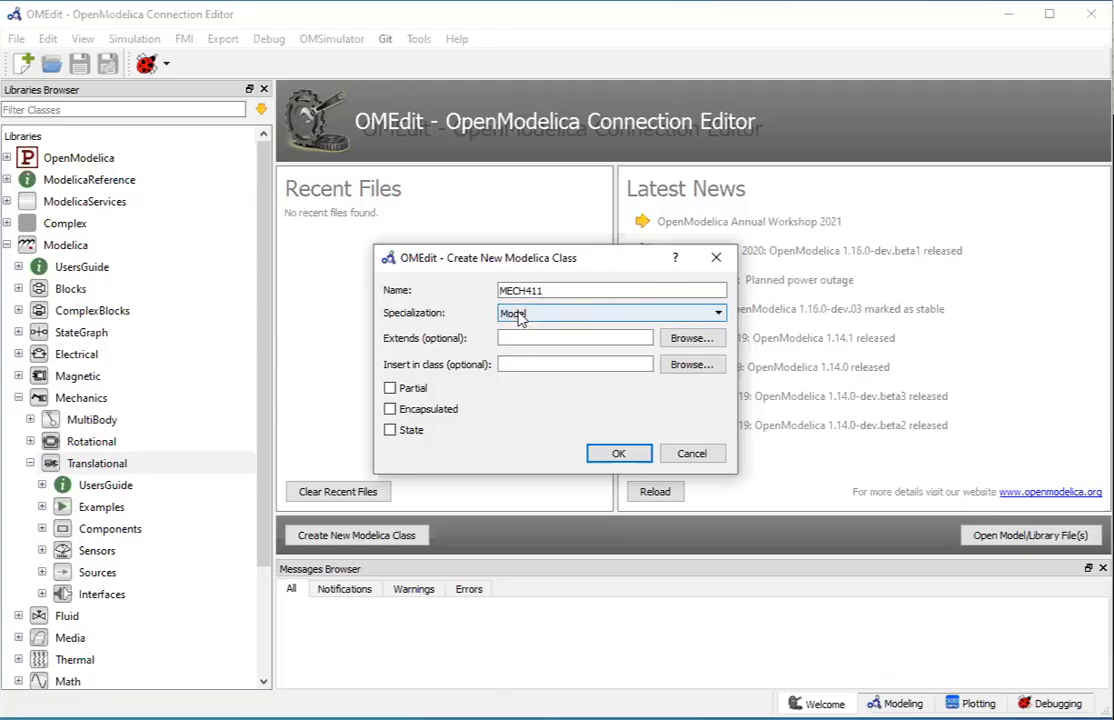
{"action": "left_click", "coordinate": [522, 313]}
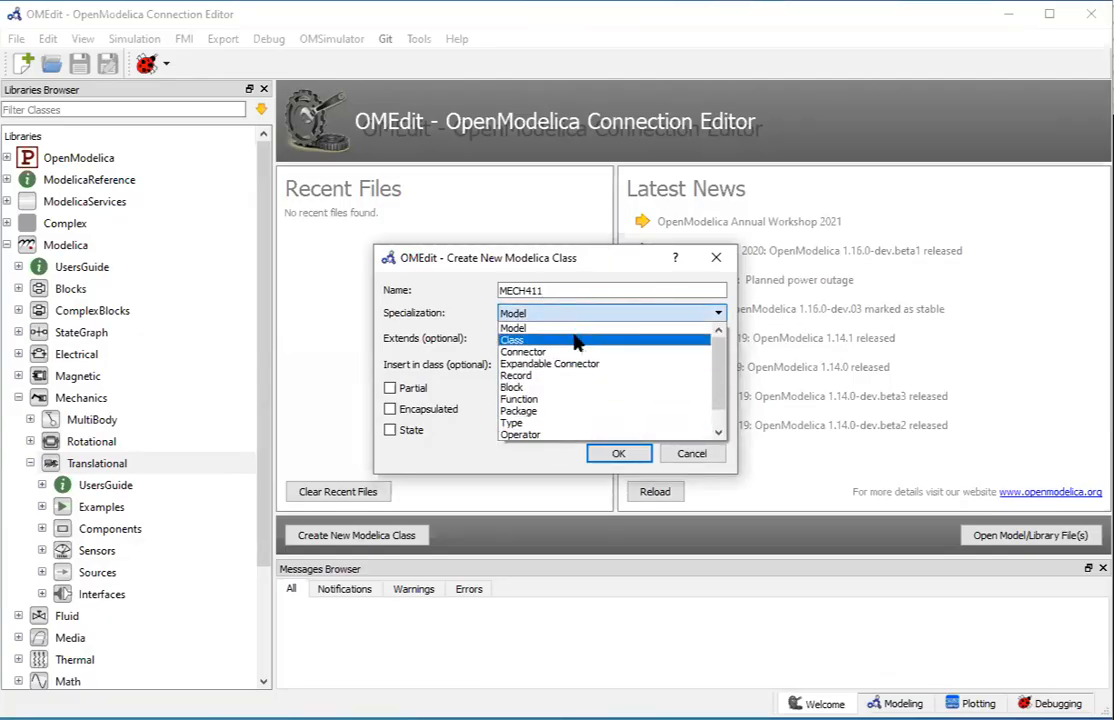
{"action": "left_click", "coordinate": [445, 289]}
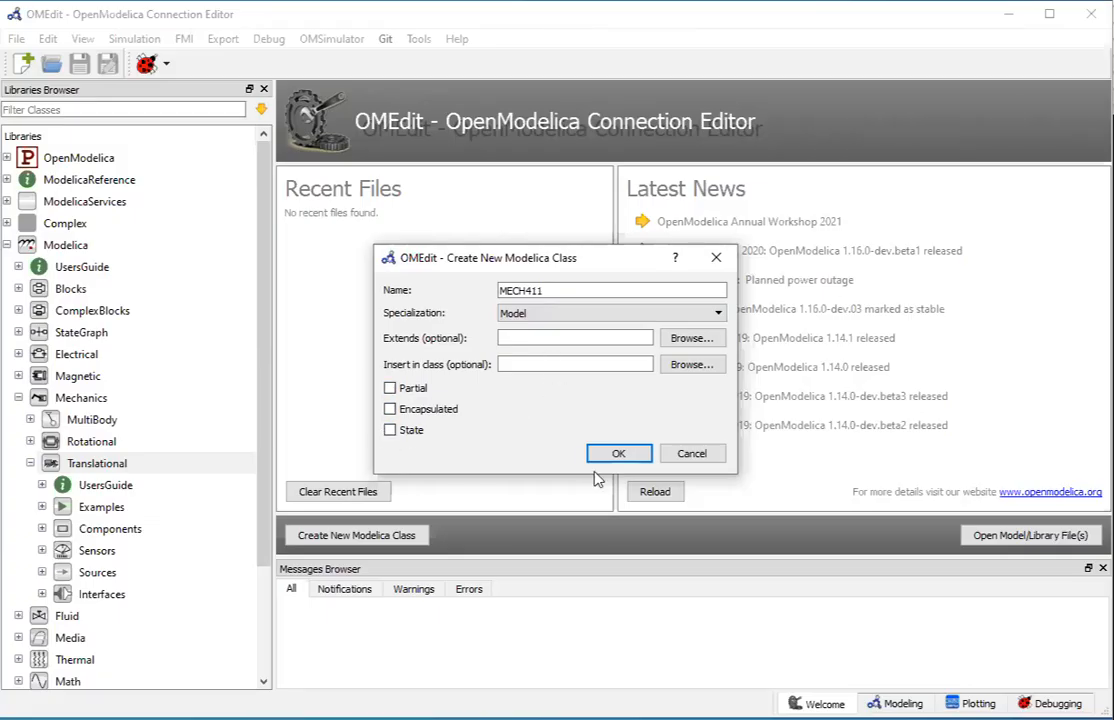
{"action": "left_click", "coordinate": [620, 455]}
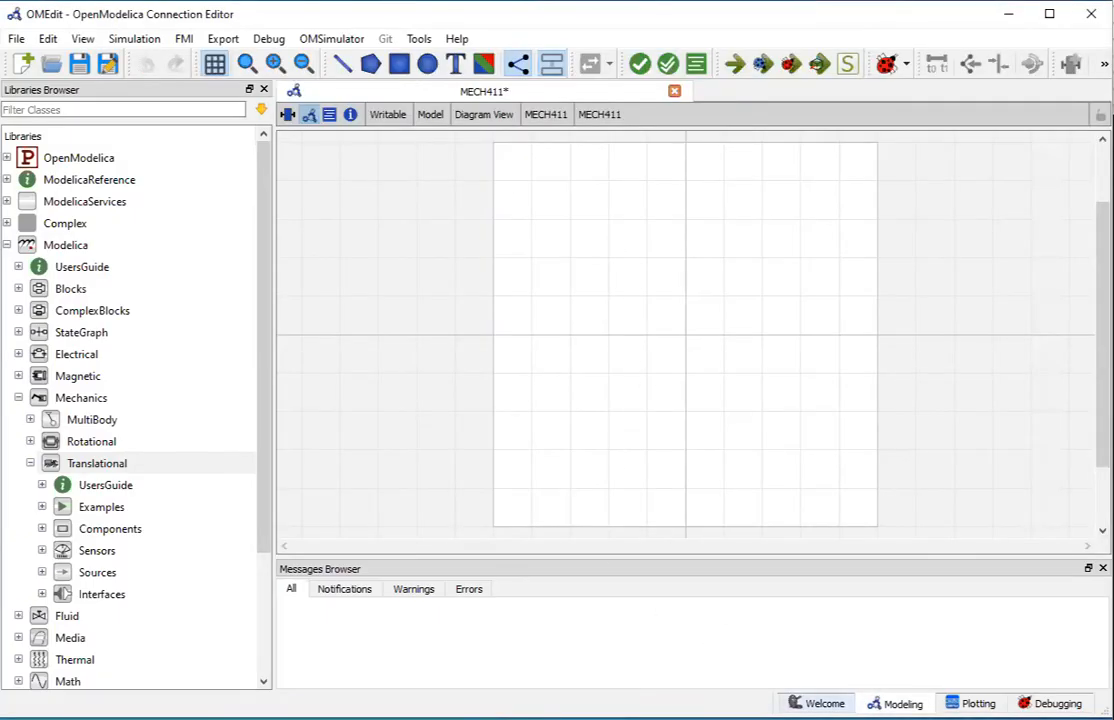
- View the Welcome perspective again and return to the Modeling perspective with the MECH411 diagram
{"action": "left_click", "coordinate": [817, 704]}
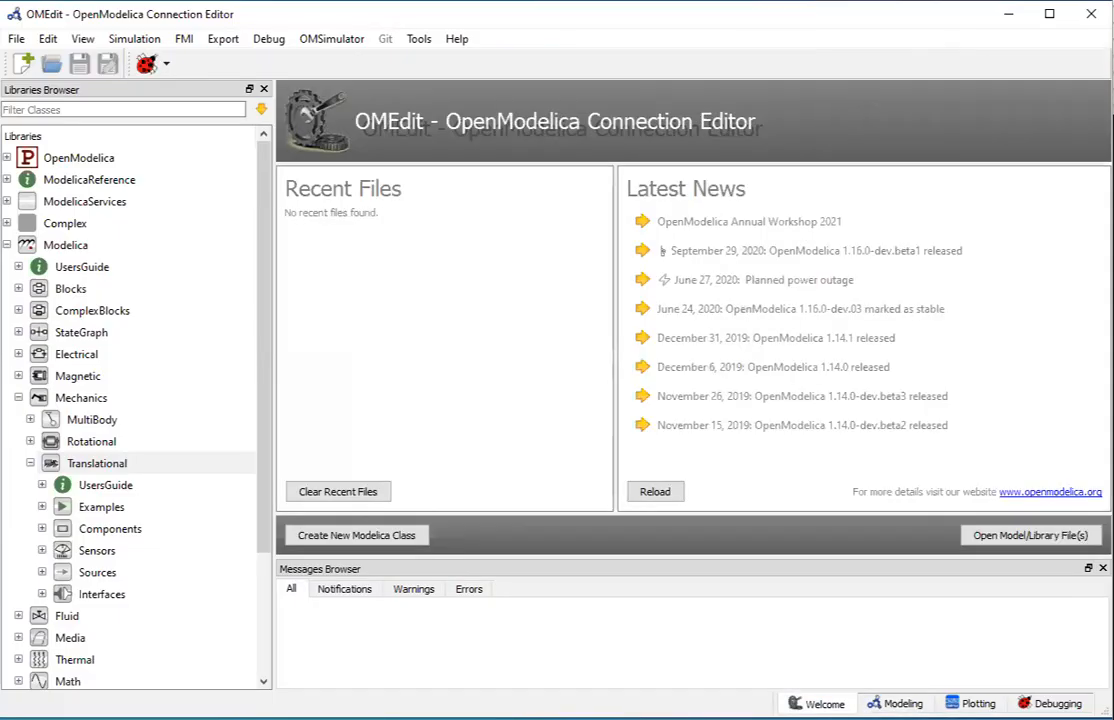
{"action": "left_click", "coordinate": [896, 704]}
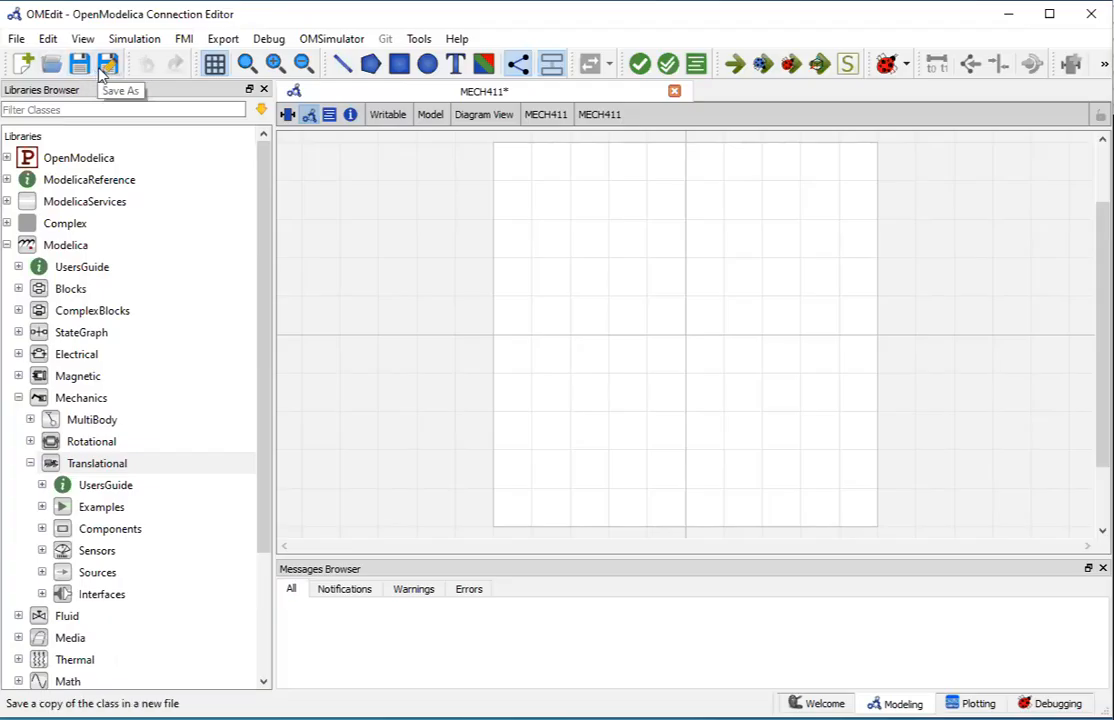
{"action": "left_click", "coordinate": [214, 66]}
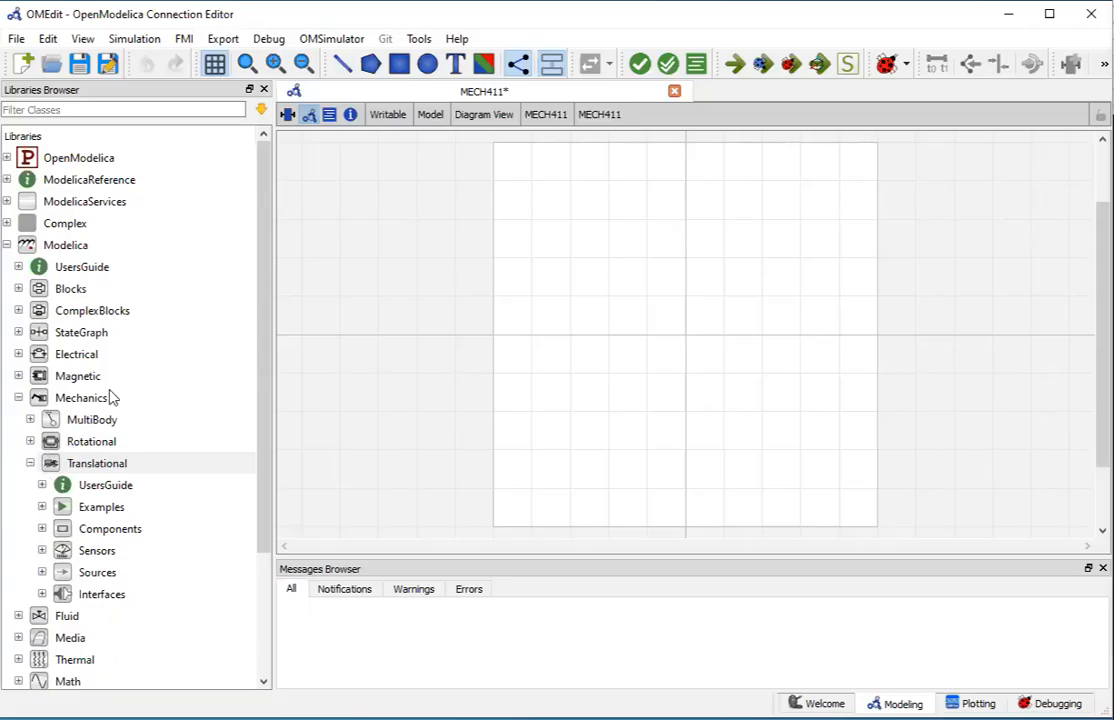
- Collapse the Mechanics and Modelica packages to locate the MECH411 model in the library tree and select it
{"action": "scroll", "coordinate": [112, 397], "scroll_direction": "down", "scroll_amount": 1}
{"action": "scroll", "coordinate": [112, 395], "scroll_direction": "up", "scroll_amount": 1}
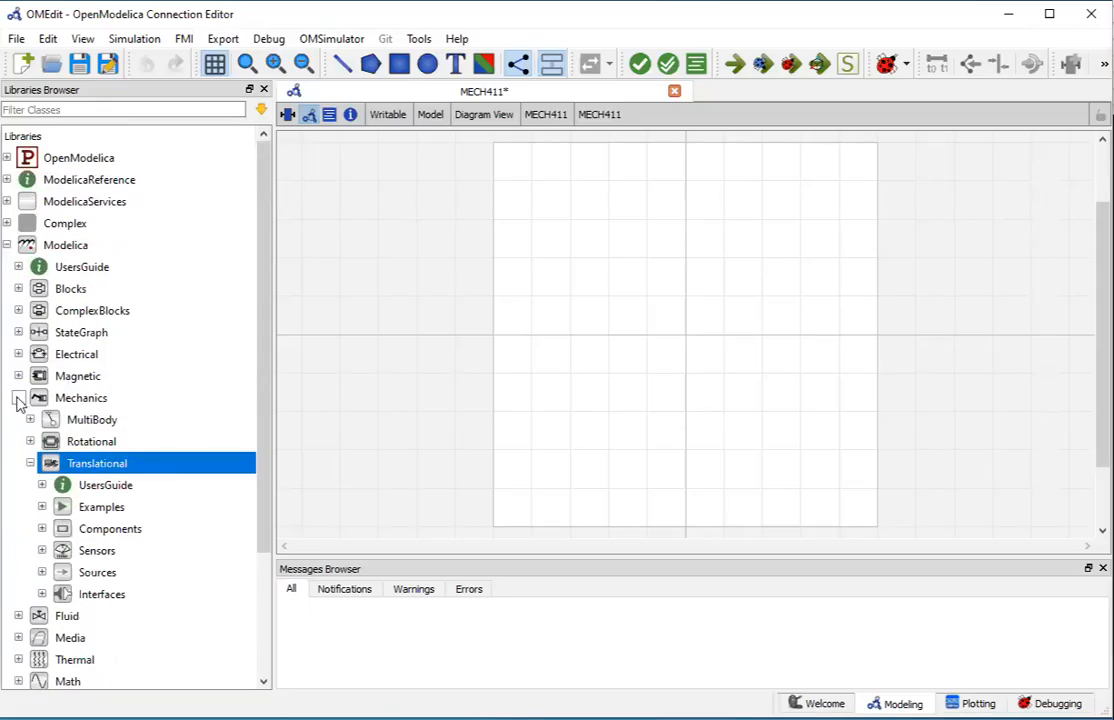
{"action": "left_click", "coordinate": [19, 399]}
{"action": "left_click", "coordinate": [8, 245]}
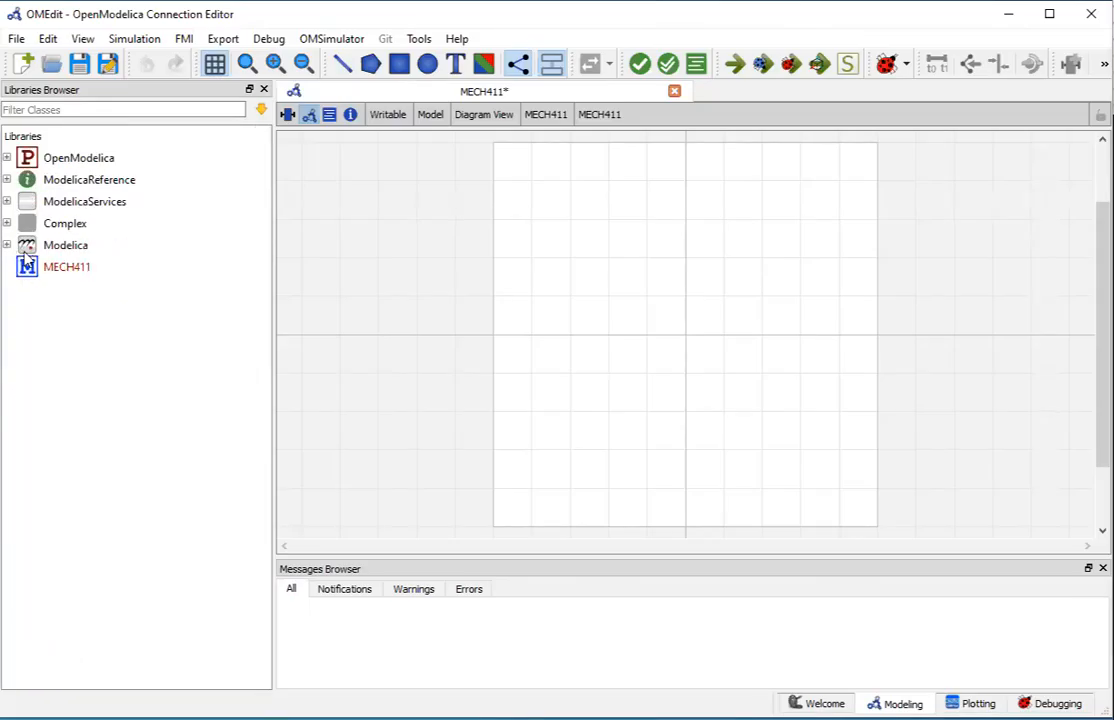
{"action": "left_click", "coordinate": [50, 274]}
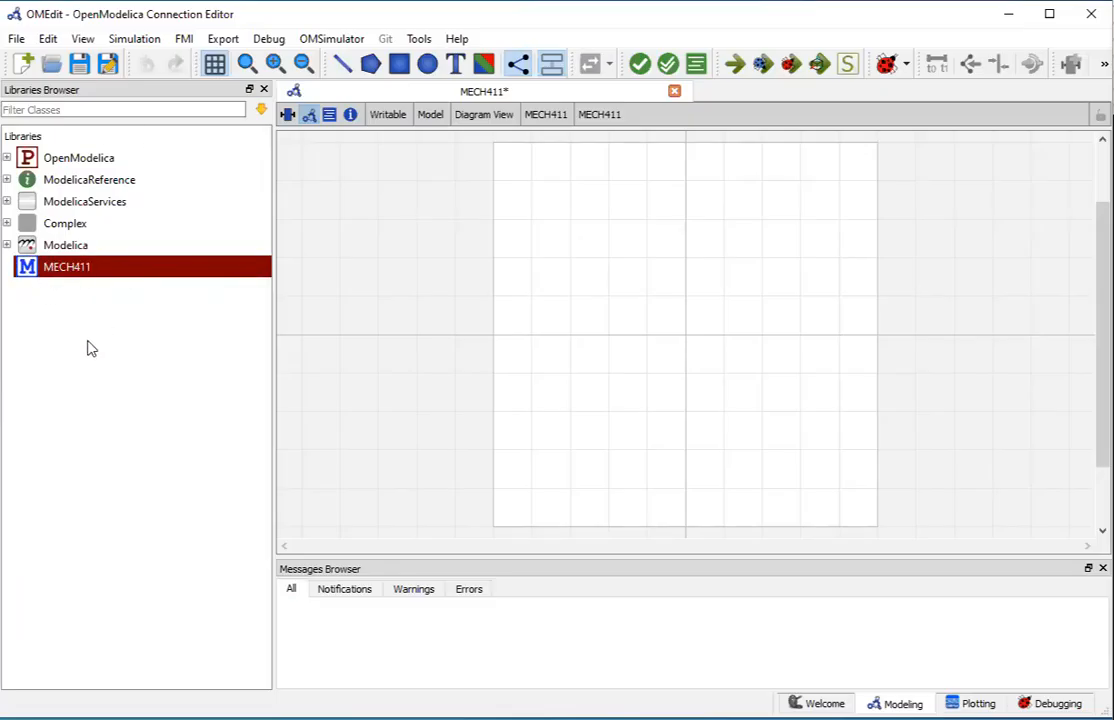
- Expand the Modelica library through Mechanics and Translational to show all parts in the Components package
{"action": "left_click", "coordinate": [8, 246]}
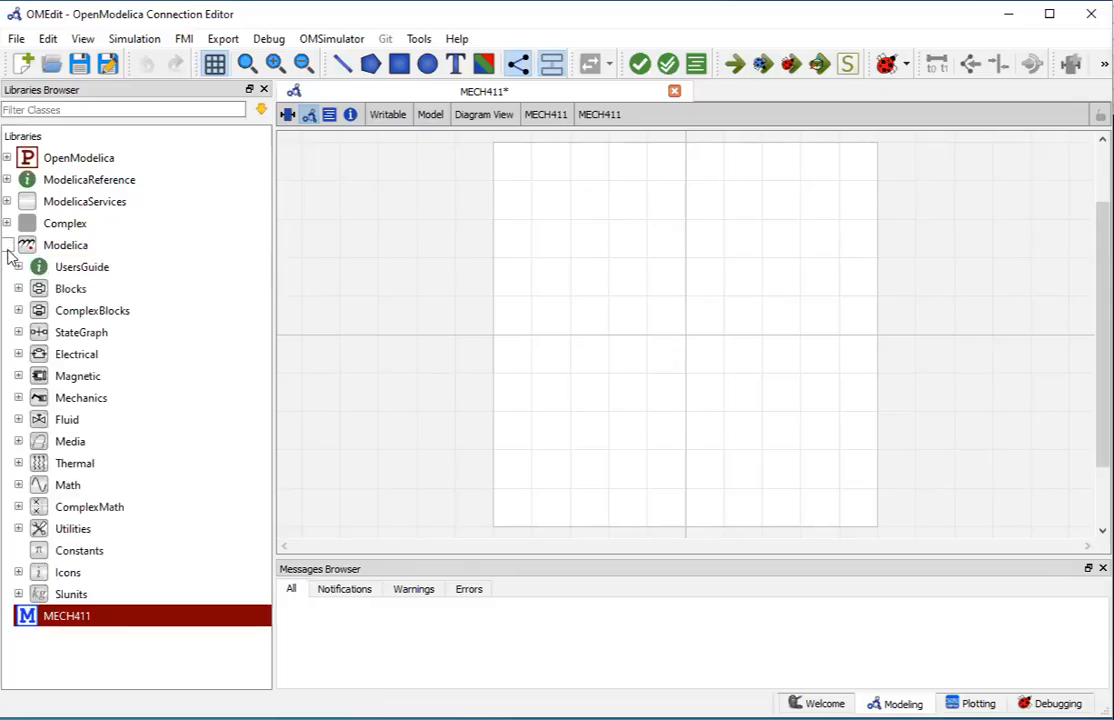
{"action": "left_click", "coordinate": [18, 398]}
{"action": "scroll", "coordinate": [172, 420], "scroll_direction": "down", "scroll_amount": 1}
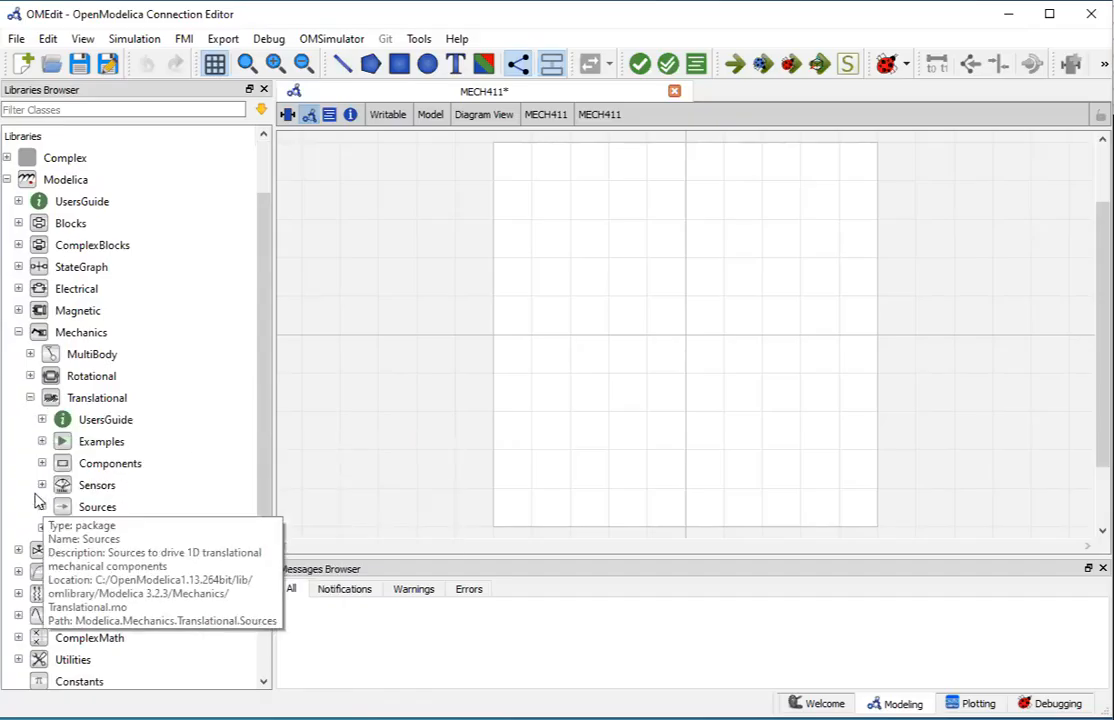
{"action": "left_click", "coordinate": [42, 464]}
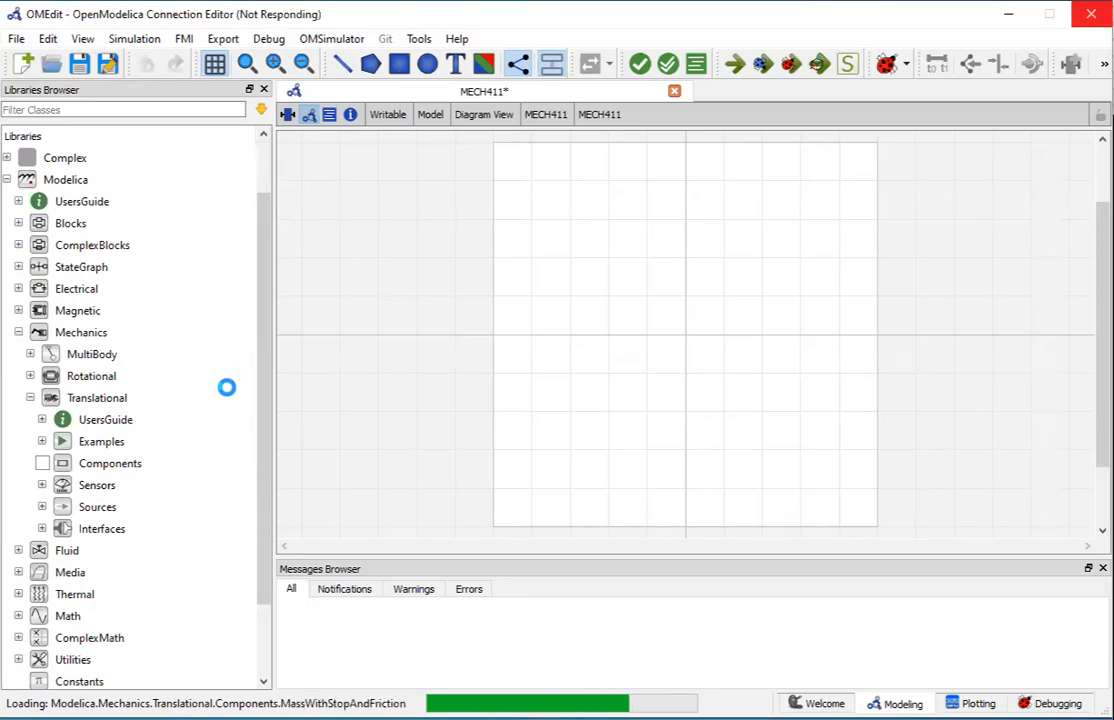
{"action": "scroll", "coordinate": [226, 397], "scroll_direction": "down", "scroll_amount": 1}
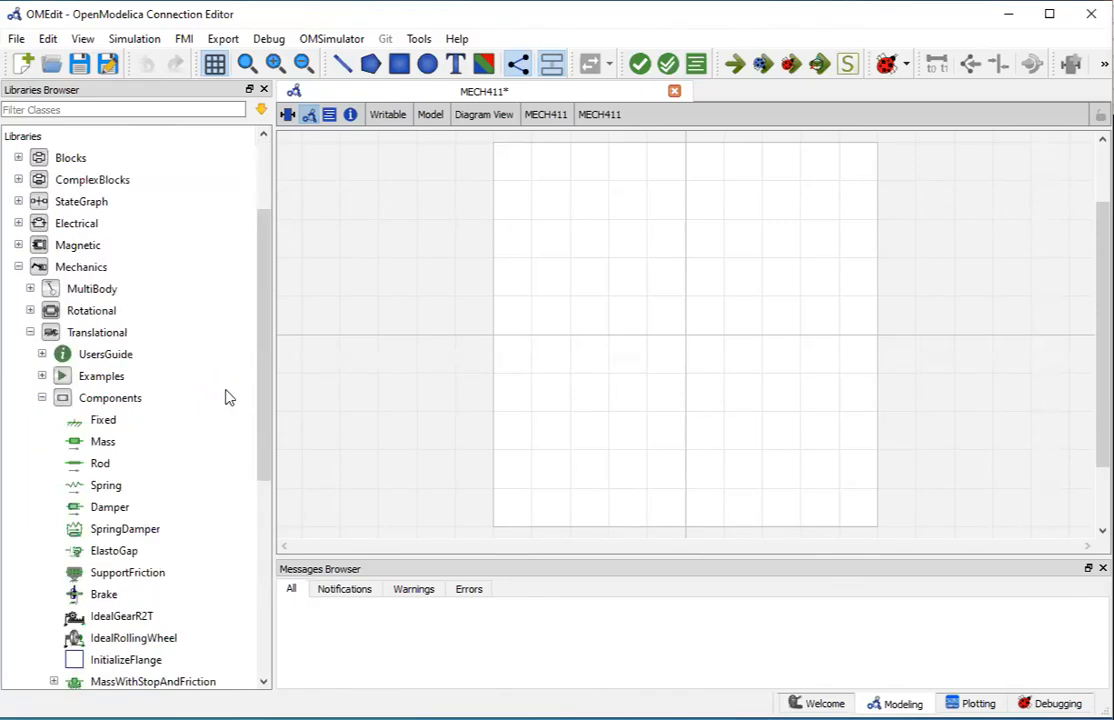
{"action": "scroll", "coordinate": [226, 397], "scroll_direction": "down", "scroll_amount": 2}
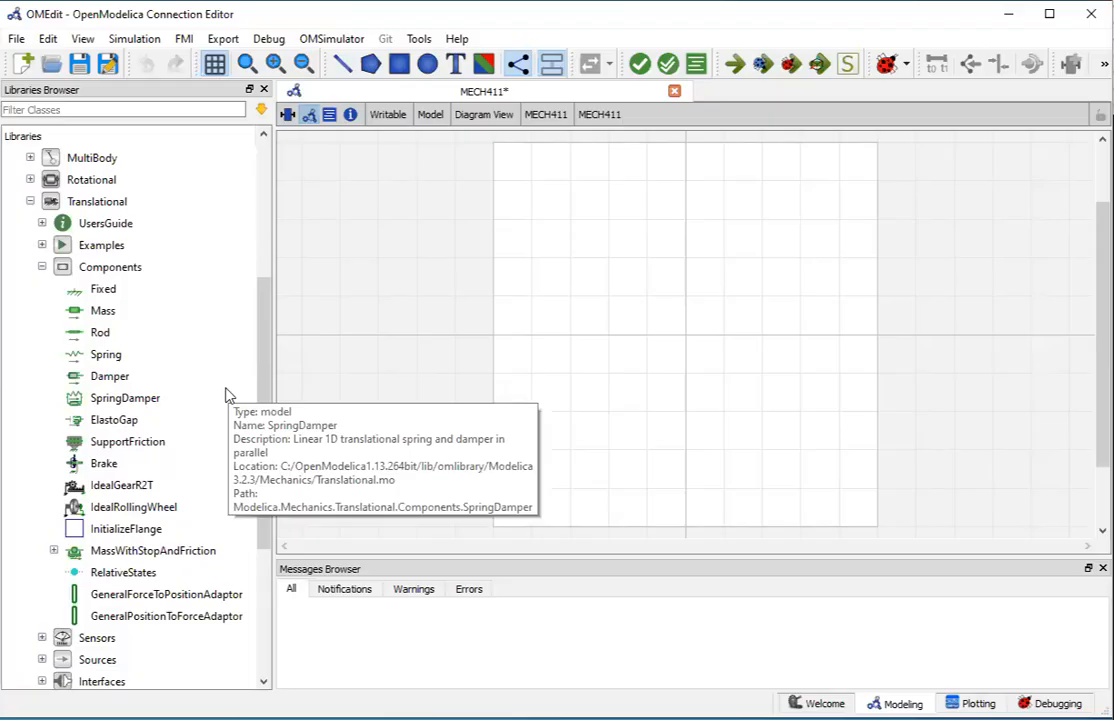
{"action": "left_click", "coordinate": [110, 290]}
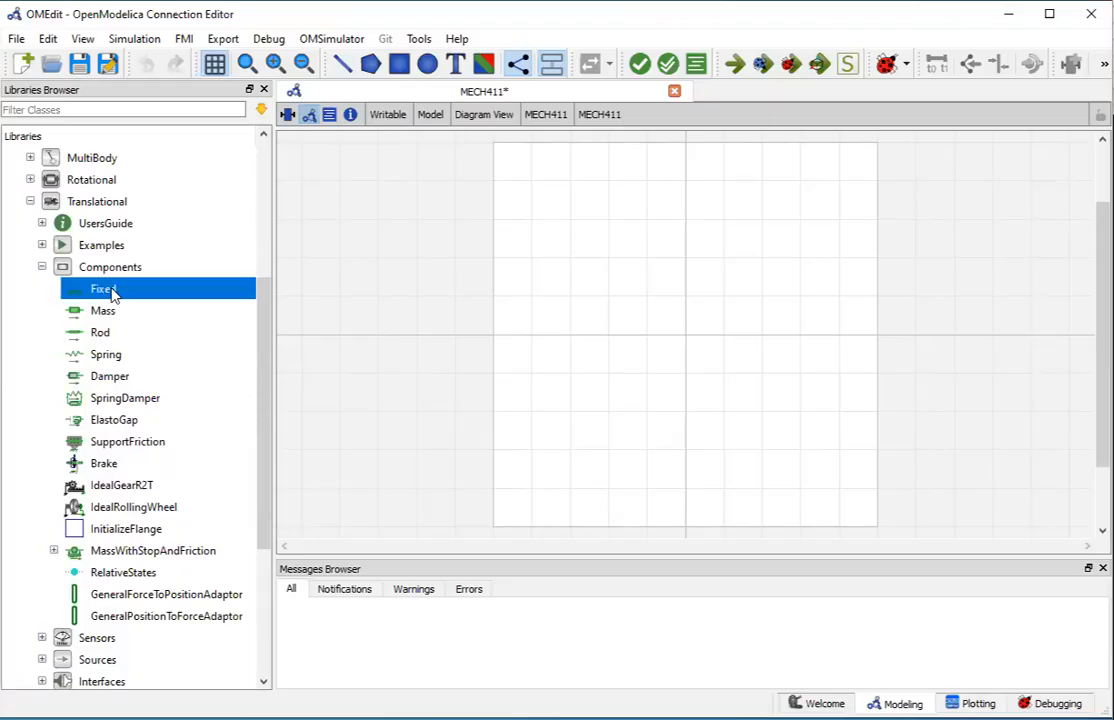
{"action": "left_click_drag", "start_coordinate": [97, 292], "coordinate": [697, 441]}
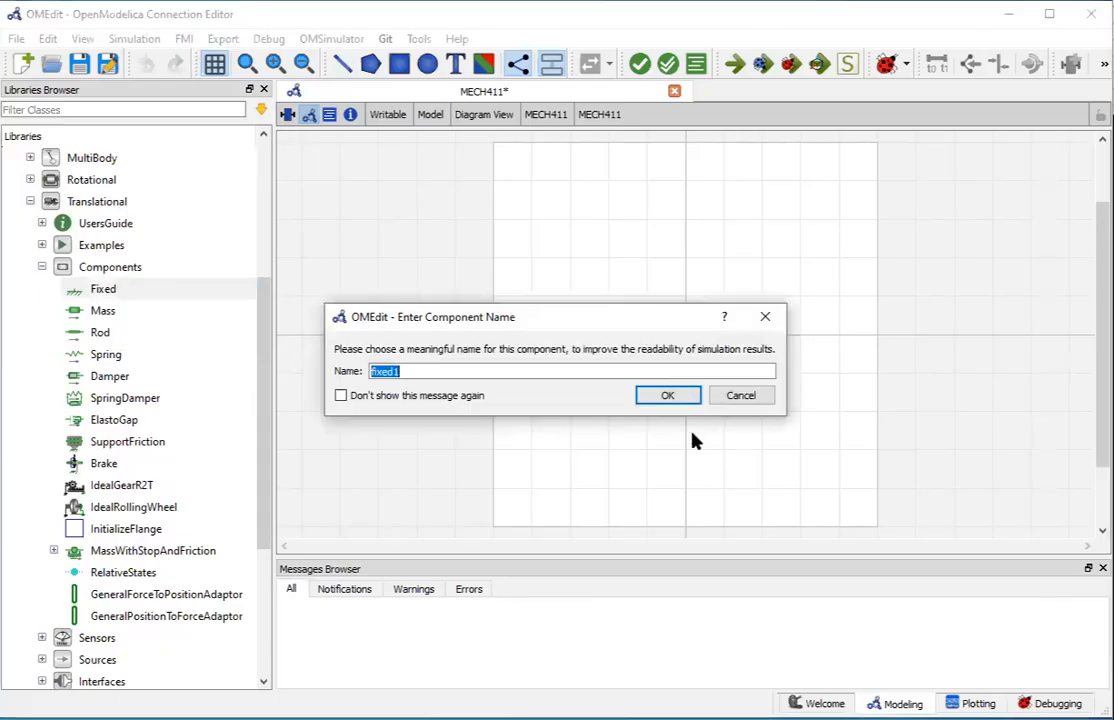
{"action": "left_click", "coordinate": [666, 397]}
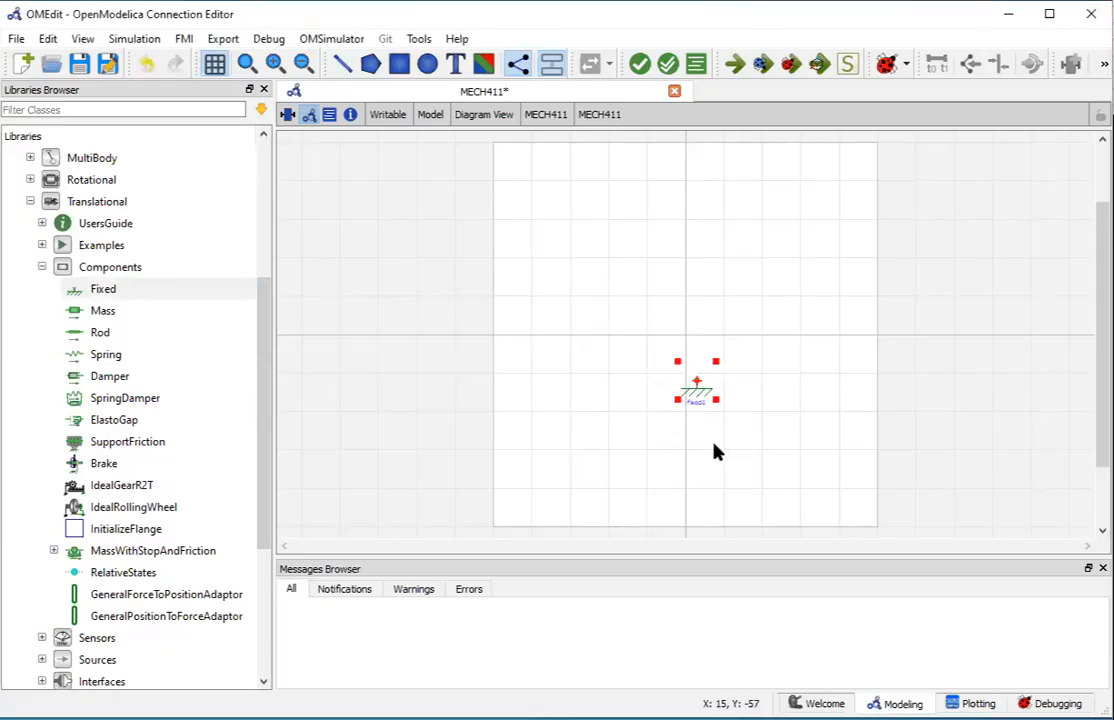
{"action": "left_click", "coordinate": [274, 63]}
{"action": "left_click", "coordinate": [274, 63]}
{"action": "left_click", "coordinate": [274, 63]}
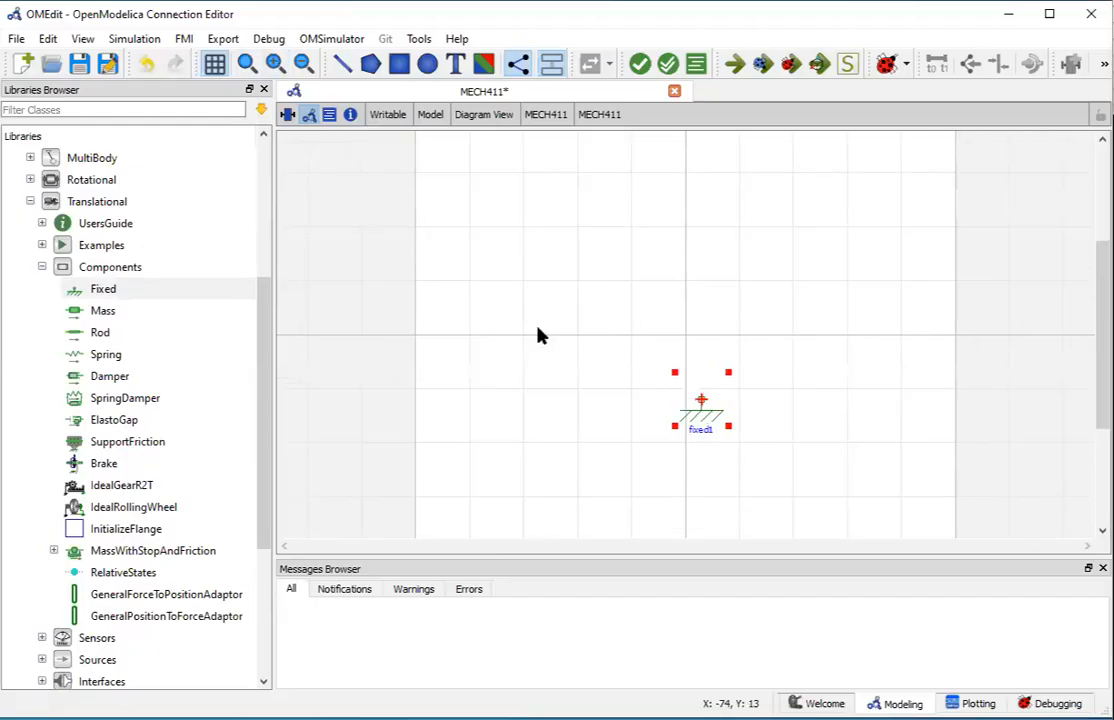
{"action": "left_click_drag", "start_coordinate": [704, 400], "coordinate": [685, 442]}
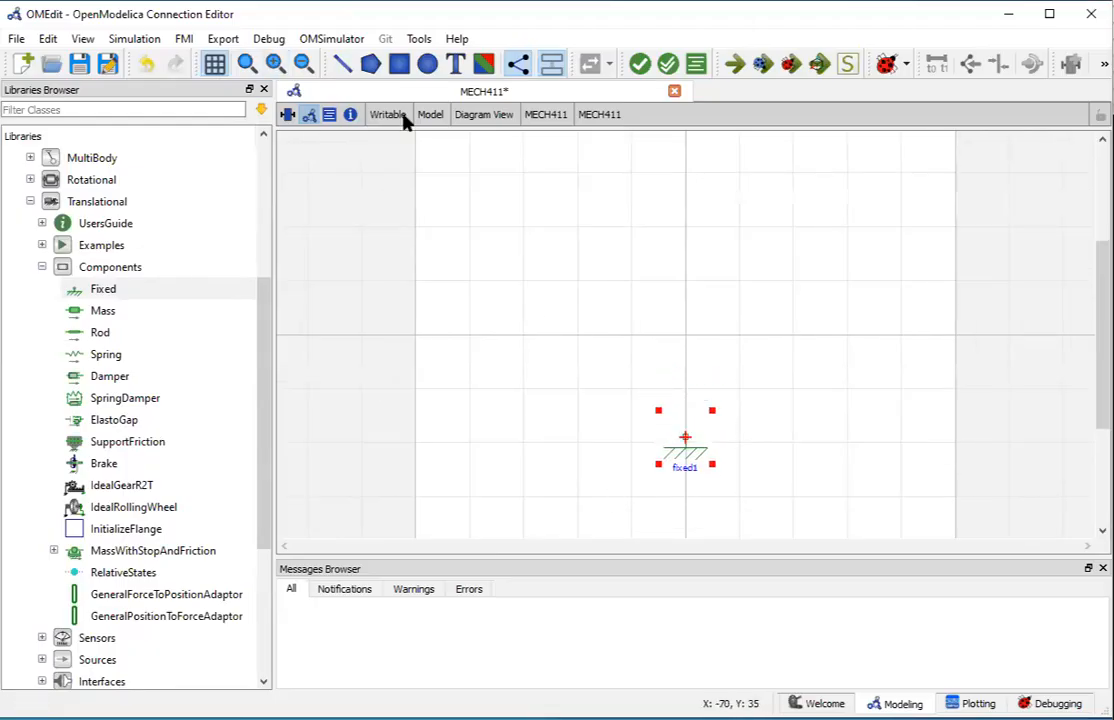
{"action": "left_click", "coordinate": [274, 63]}
{"action": "left_click", "coordinate": [870, 403]}
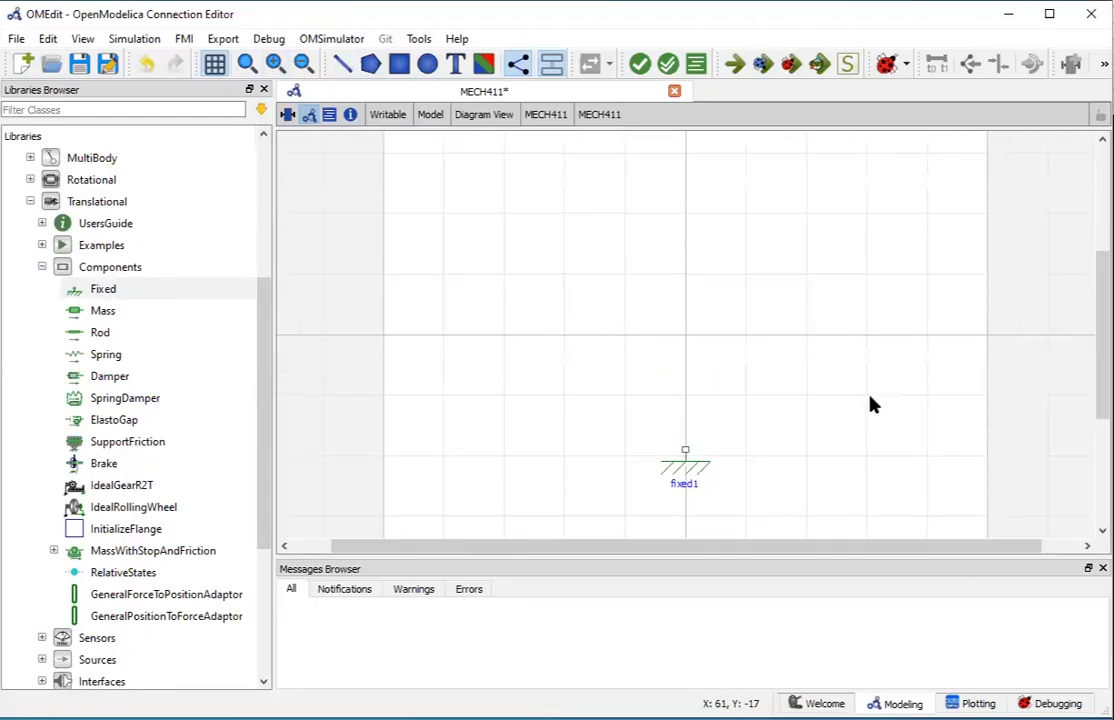
{"action": "left_click", "coordinate": [685, 473]}
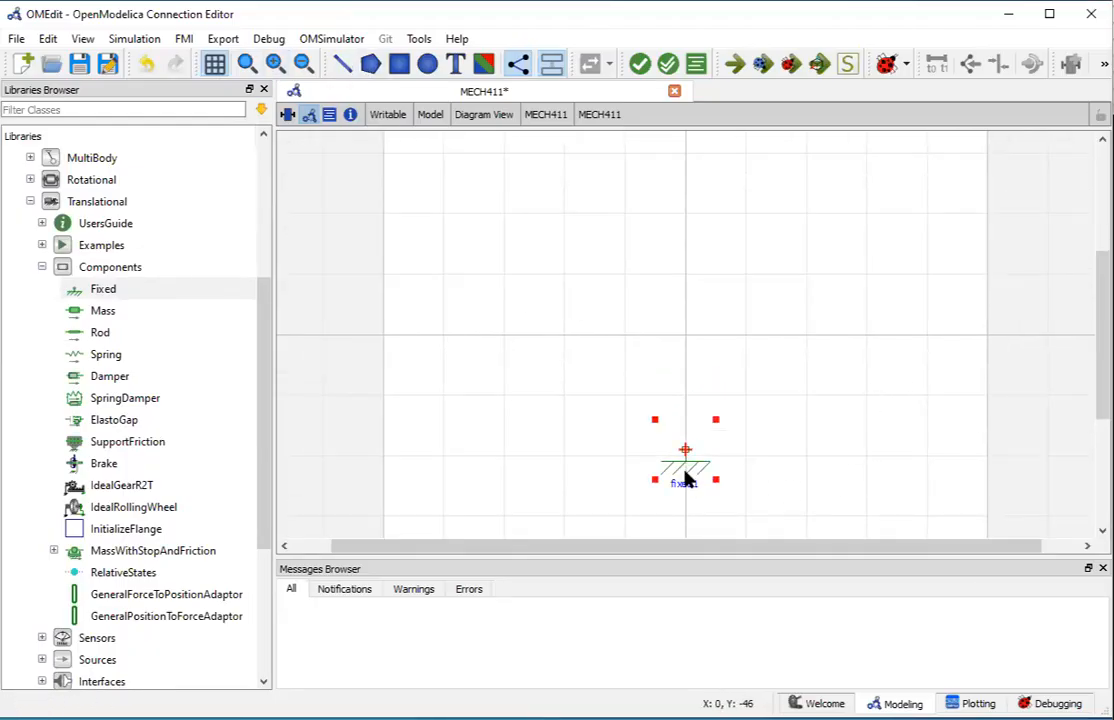
{"action": "key", "text": "Delete"}
- Place a Fixed component named "ground" below the diagram centre and enlarge it slightly
{"action": "left_click_drag", "start_coordinate": [100, 289], "coordinate": [602, 370]}
{"action": "left_click_drag", "start_coordinate": [543, 316], "coordinate": [635, 248]}
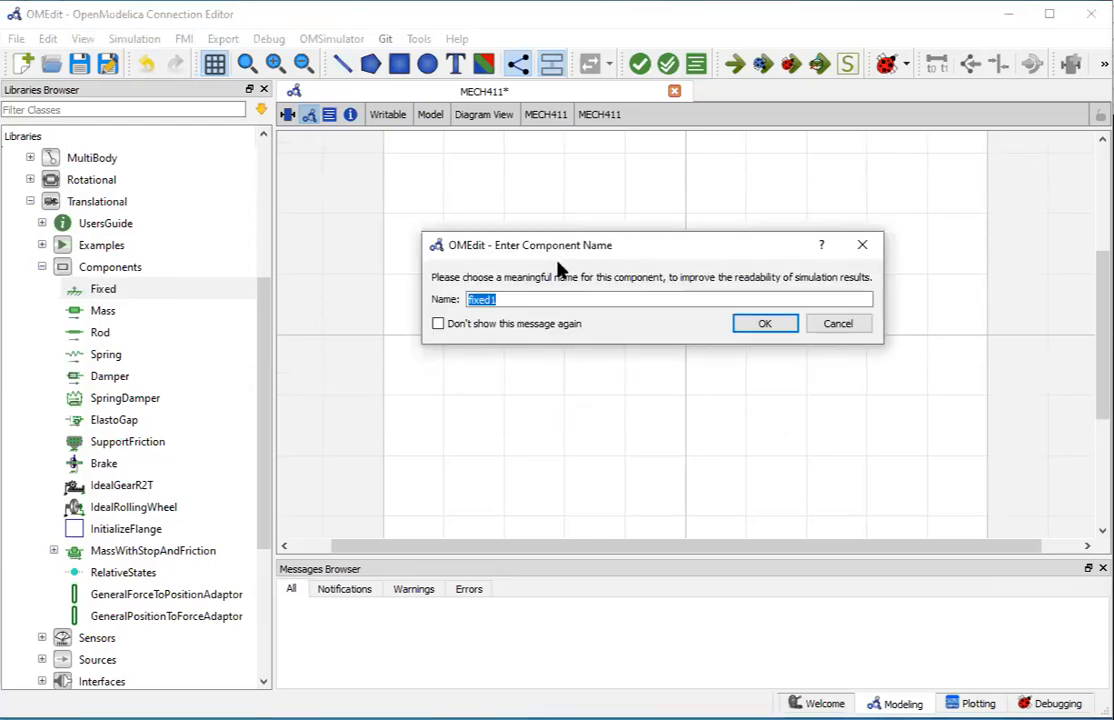
{"action": "left_click_drag", "start_coordinate": [530, 300], "coordinate": [416, 297]}
{"action": "type", "text": "ground"}
{"action": "left_click", "coordinate": [763, 327]}
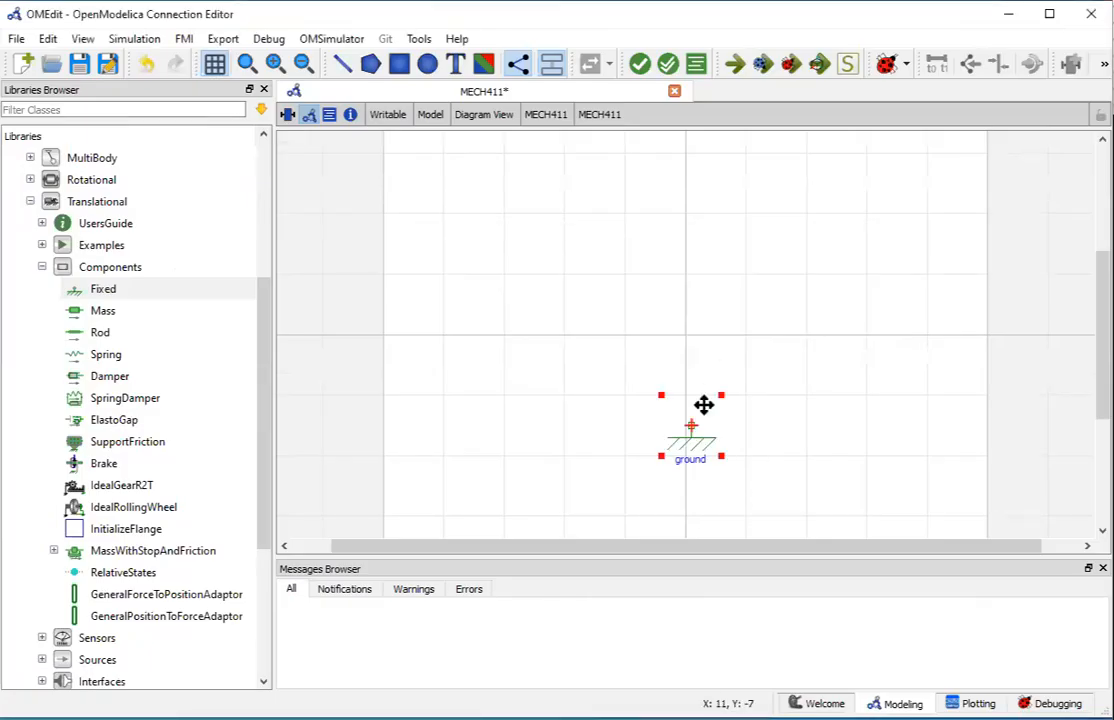
{"action": "left_click_drag", "start_coordinate": [754, 477], "coordinate": [672, 447]}
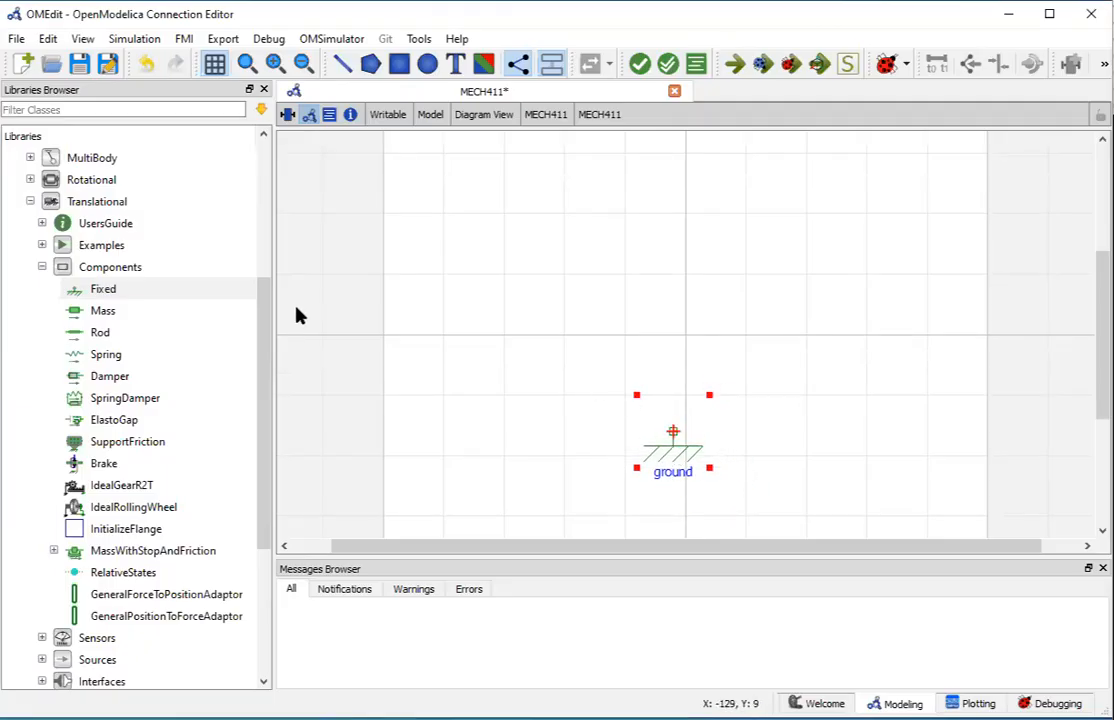
- Add a translational Spring component named "Spring" and place it above the ground component
{"action": "left_click_drag", "start_coordinate": [140, 358], "coordinate": [675, 330]}
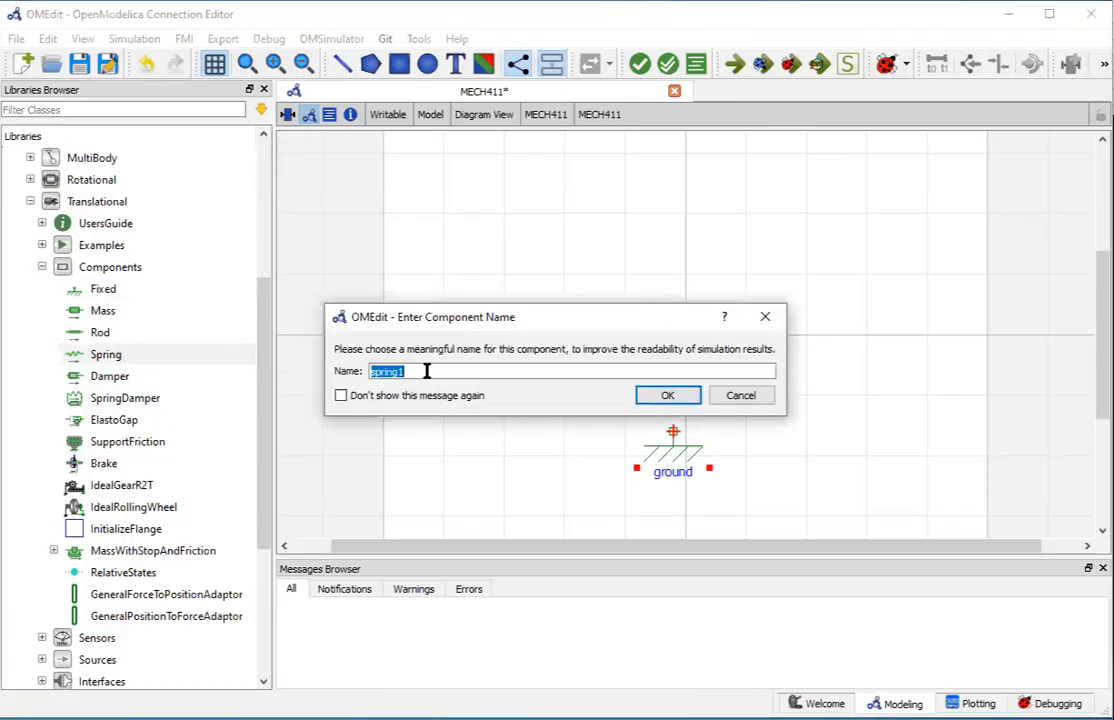
{"action": "type", "text": "Spring"}
{"action": "left_click", "coordinate": [666, 395]}
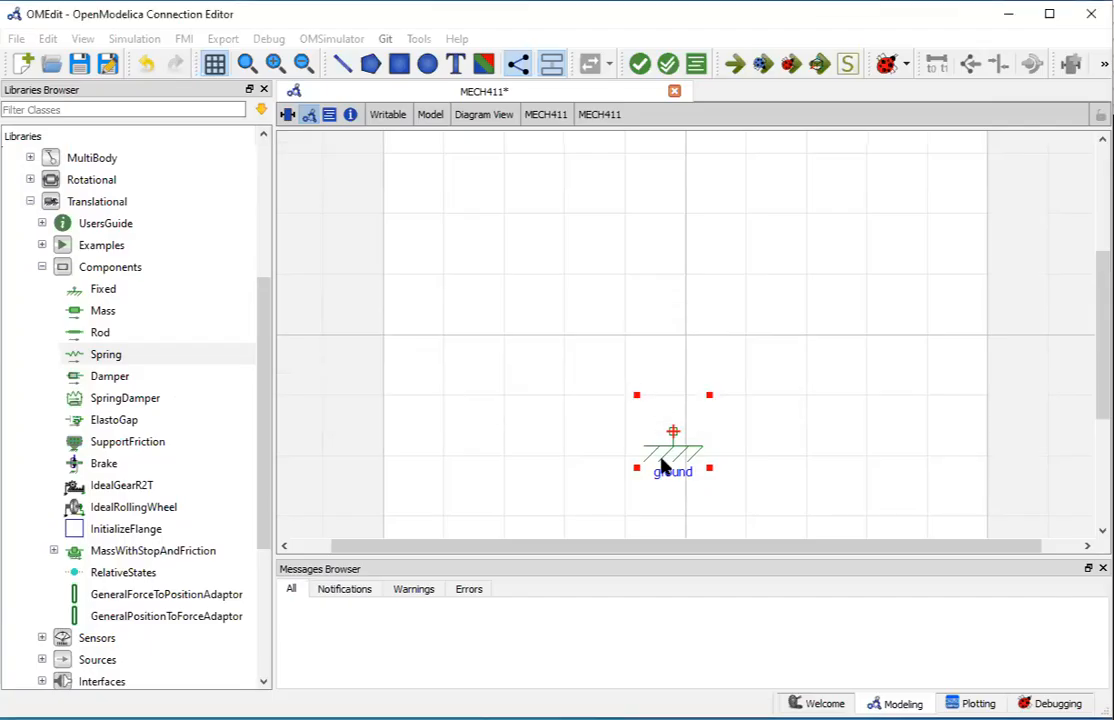
{"action": "left_click_drag", "start_coordinate": [701, 281], "coordinate": [694, 313]}
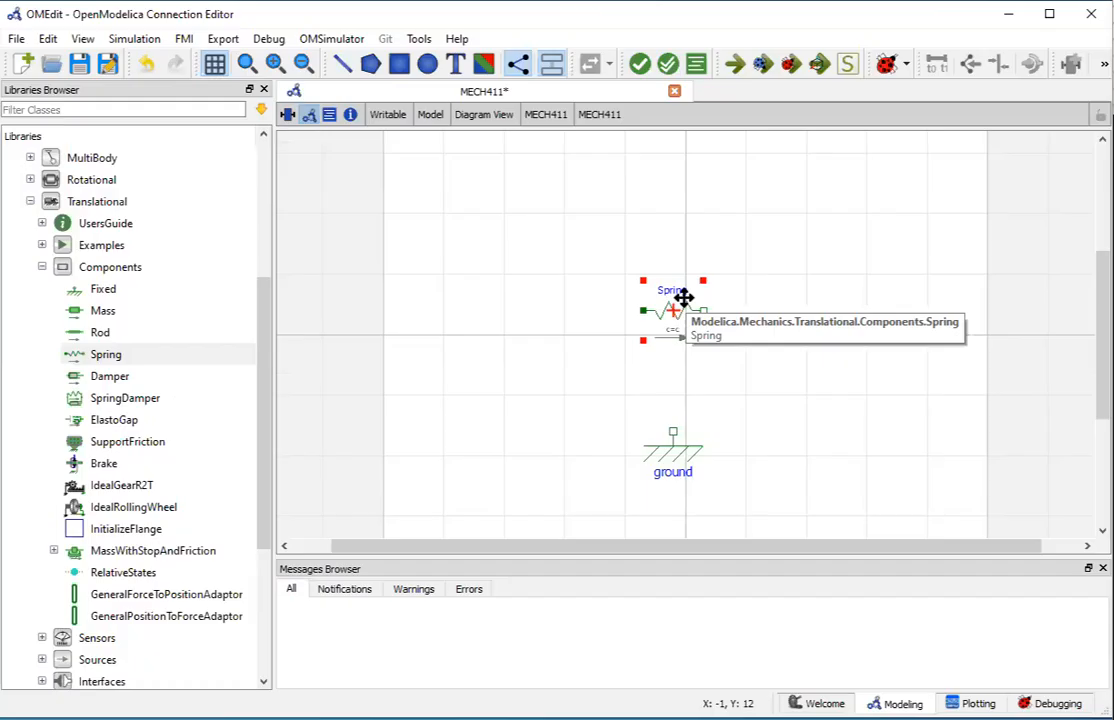
{"action": "mouse_move", "coordinate": [672, 305]}
{"action": "left_mouse_down"}
{"action": "mouse_move", "coordinate": [709, 331]}
{"action": "mouse_move", "coordinate": [722, 326]}
{"action": "mouse_move", "coordinate": [688, 320]}
{"action": "left_mouse_up"}
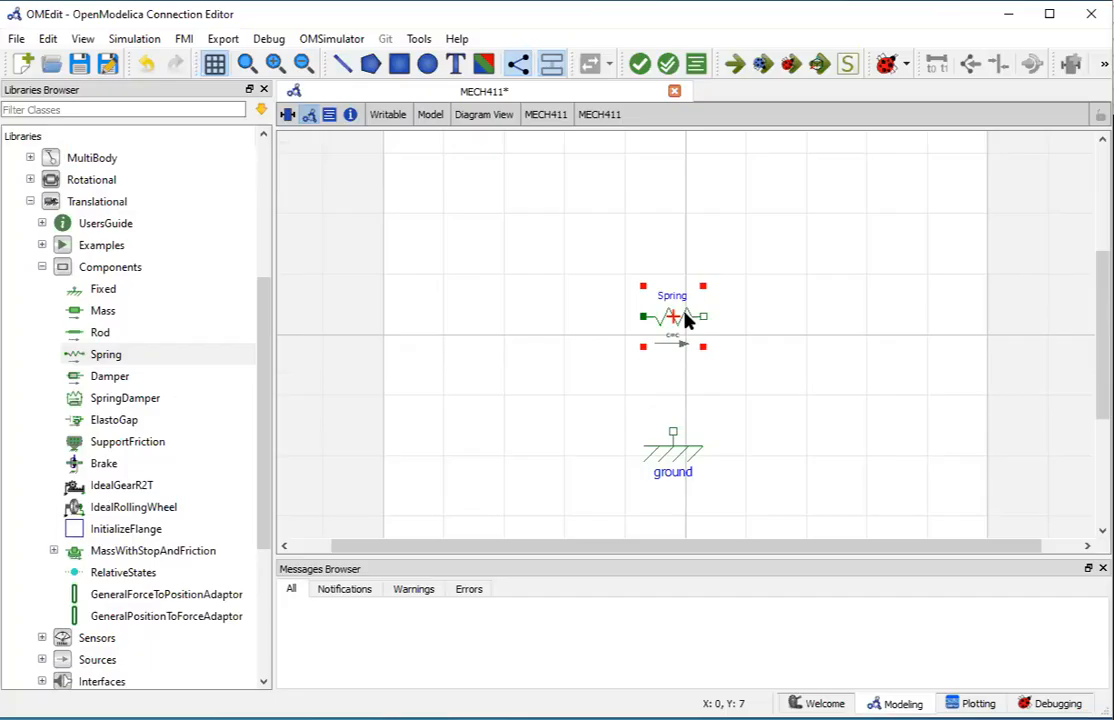
- Rotate the spring clockwise by 270° so its filled flange faces the ground, and align it vertically above the ground
{"action": "right_click", "coordinate": [685, 318]}
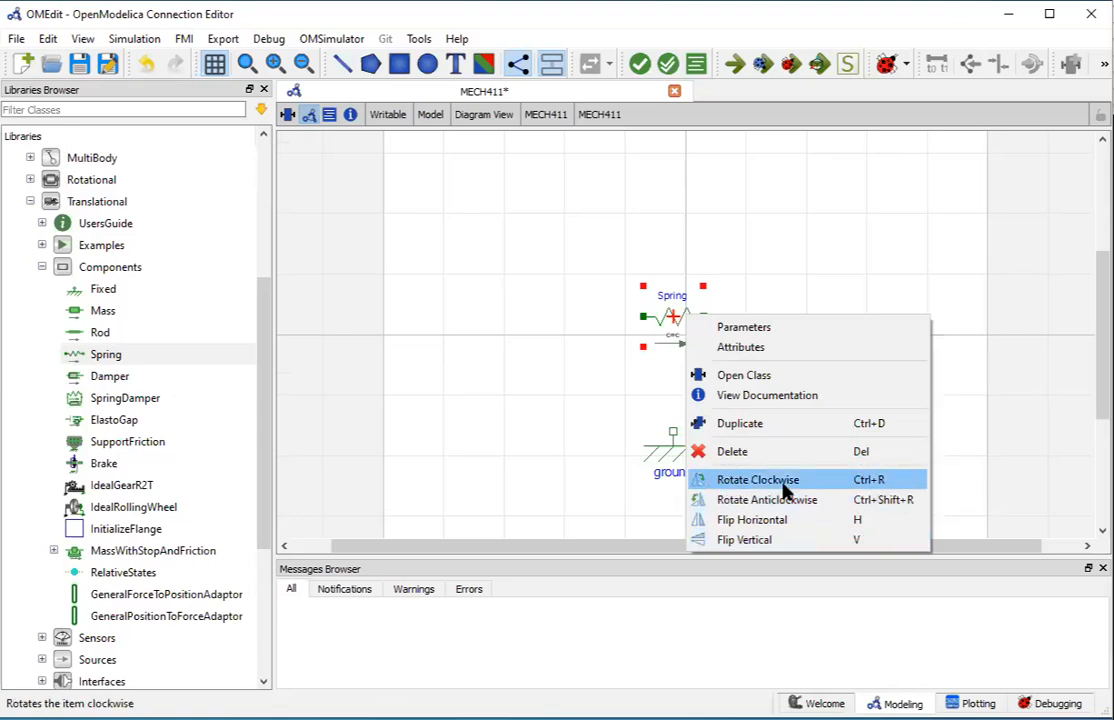
{"action": "left_click", "coordinate": [671, 312]}
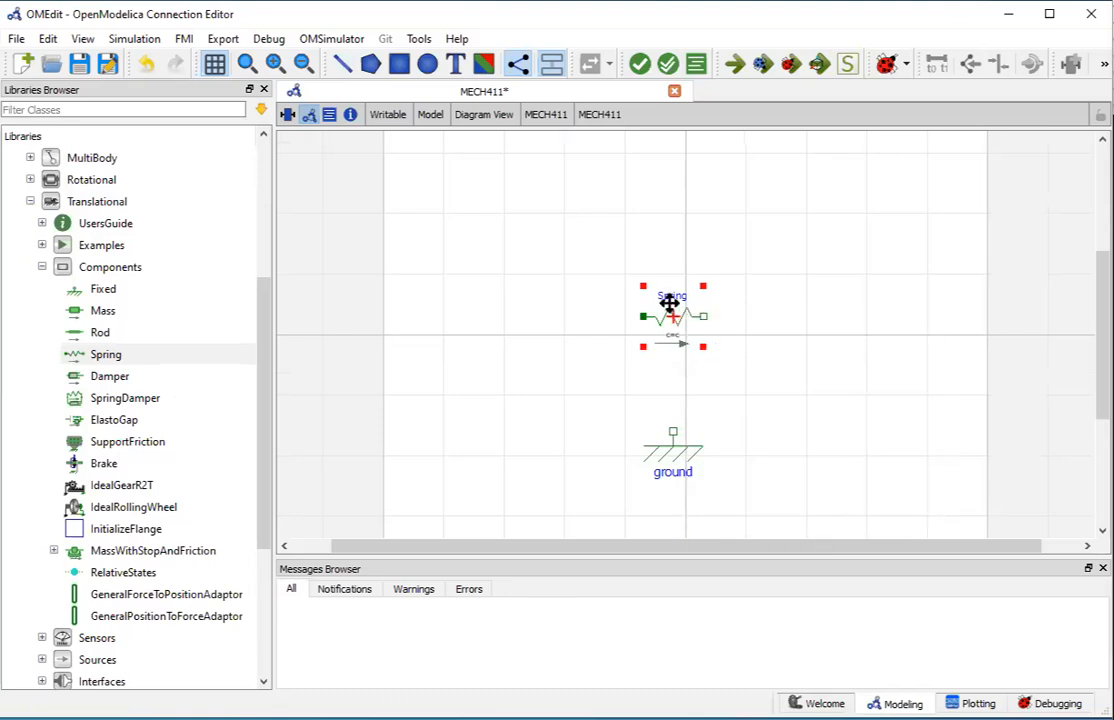
{"action": "key", "text": "ctrl+r"}
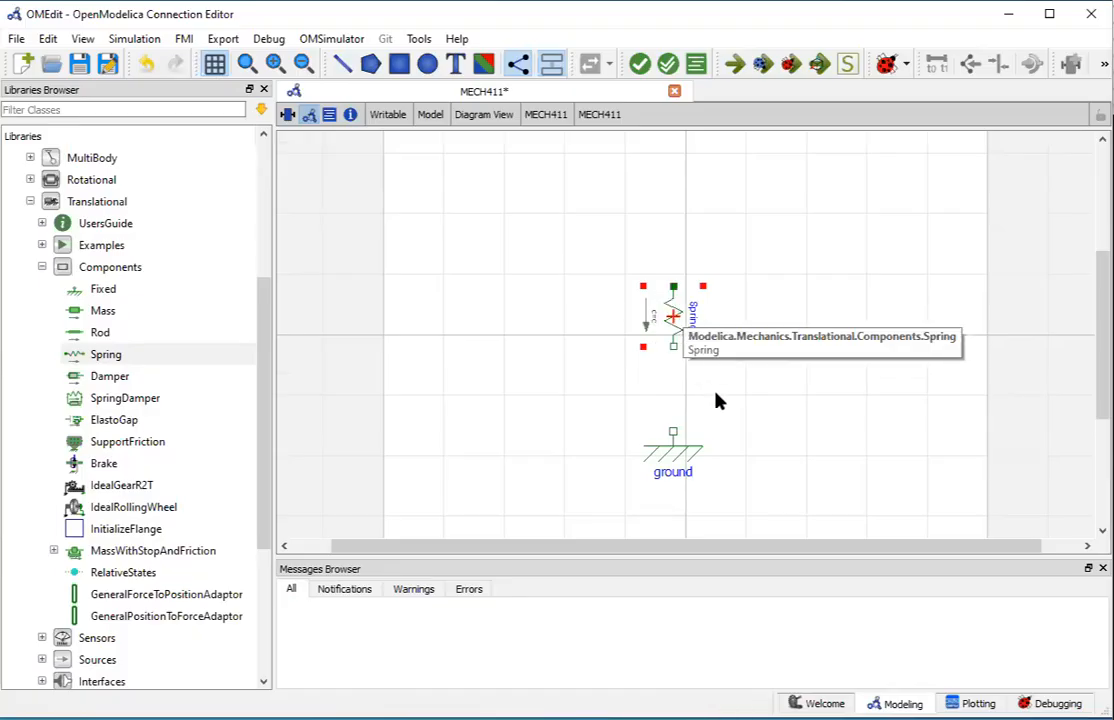
{"action": "key", "text": "ctrl+r"}
{"action": "key", "text": "ctrl+r"}
{"action": "left_click_drag", "start_coordinate": [675, 311], "coordinate": [677, 320]}
{"action": "left_click", "coordinate": [731, 353]}
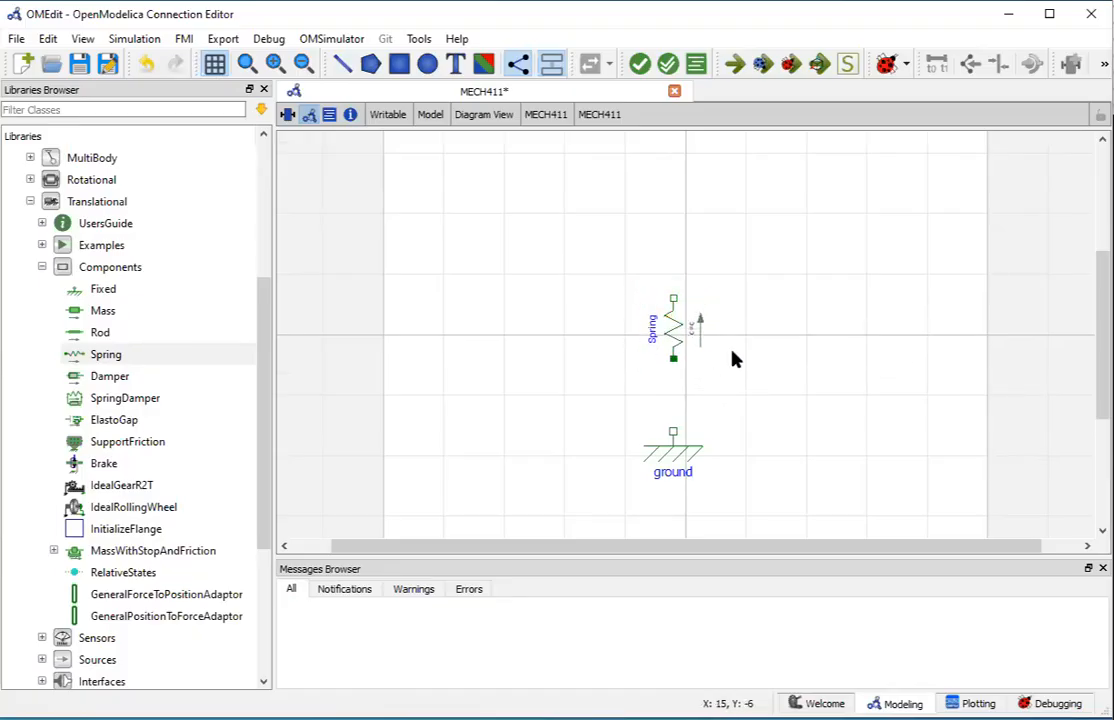
{"action": "left_click", "coordinate": [679, 332]}
{"action": "left_click_drag", "start_coordinate": [683, 334], "coordinate": [682, 337]}
{"action": "left_click", "coordinate": [710, 345]}
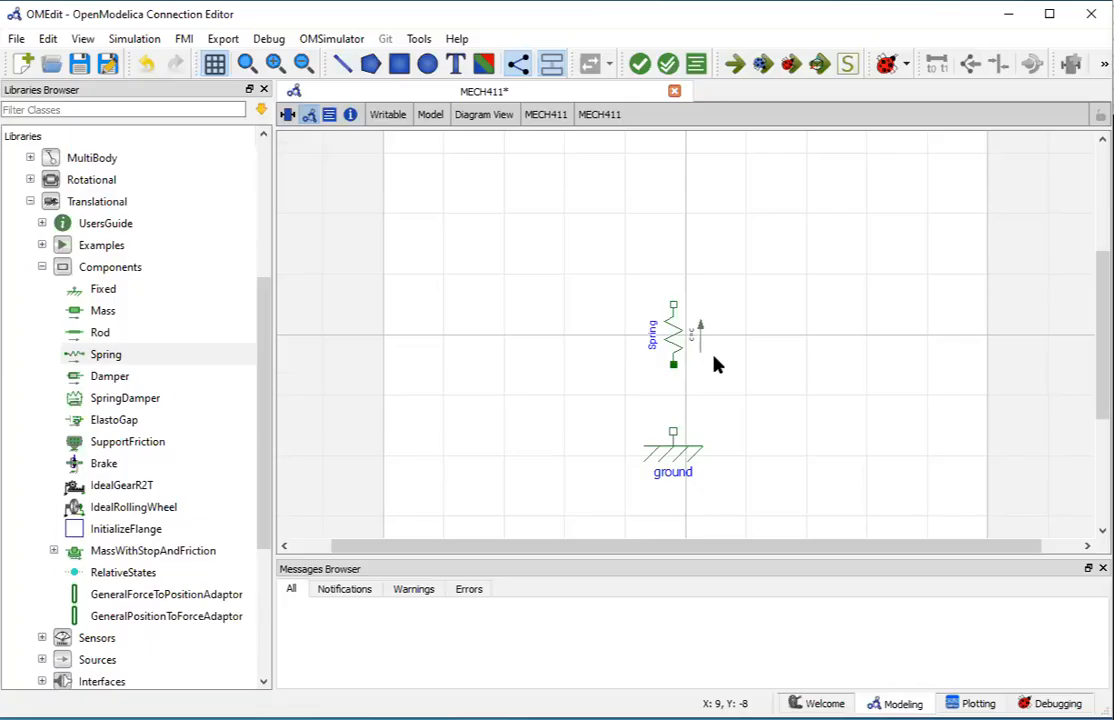
- Nudge the spring slightly down toward the ground, and add a translational Mass component named "Mass"
{"action": "left_click_drag", "start_coordinate": [676, 338], "coordinate": [668, 340]}
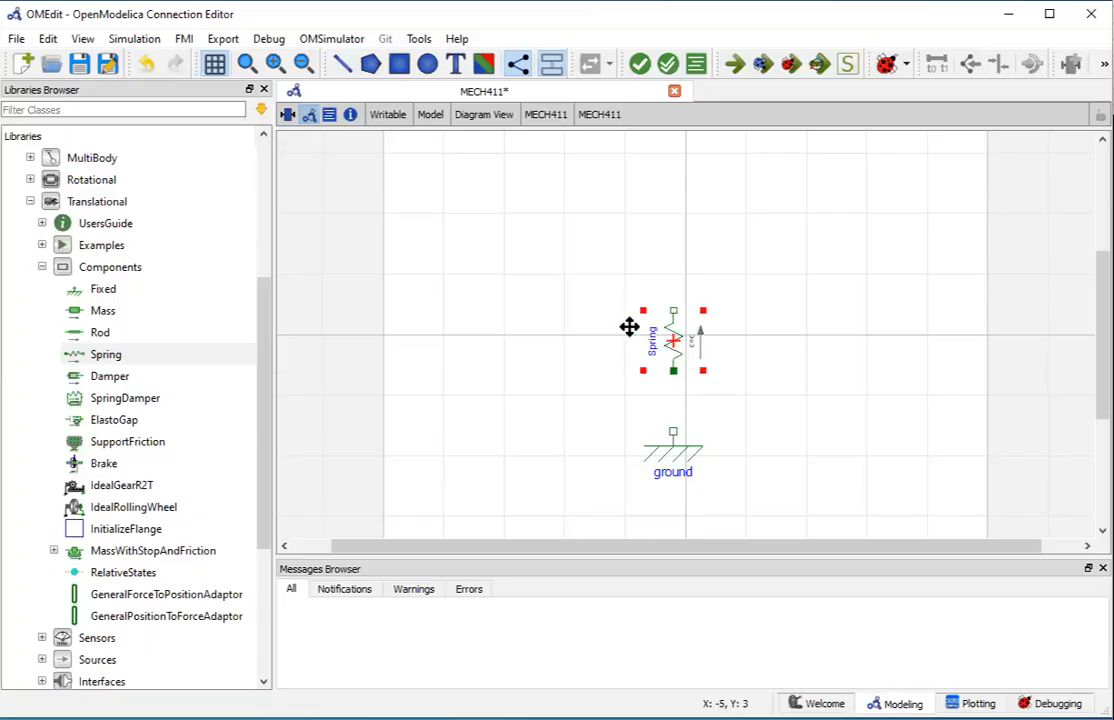
{"action": "left_click", "coordinate": [103, 312]}
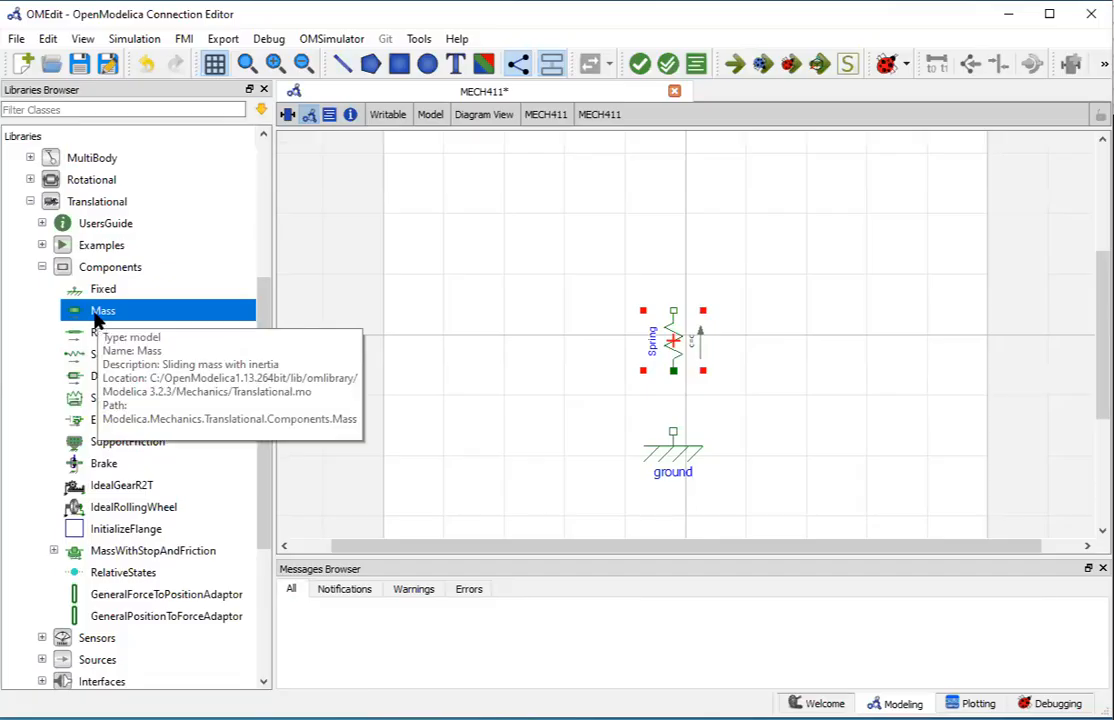
{"action": "left_click_drag", "start_coordinate": [96, 320], "coordinate": [600, 260]}
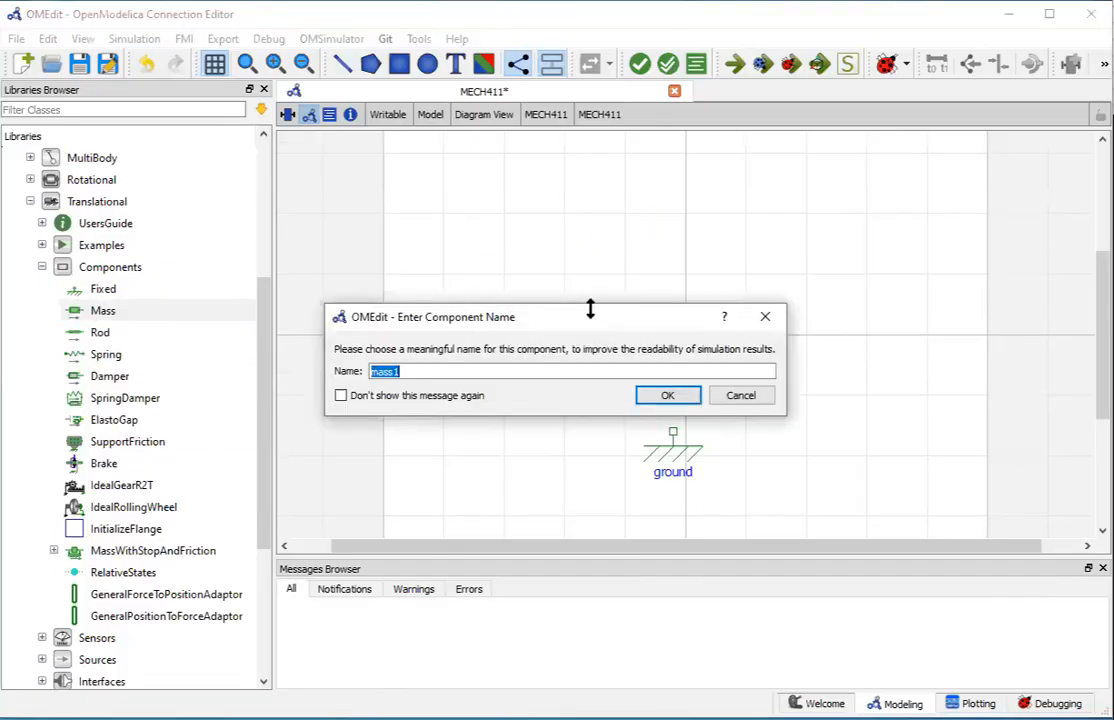
{"action": "type", "text": "Mass"}
{"action": "left_click", "coordinate": [660, 394]}
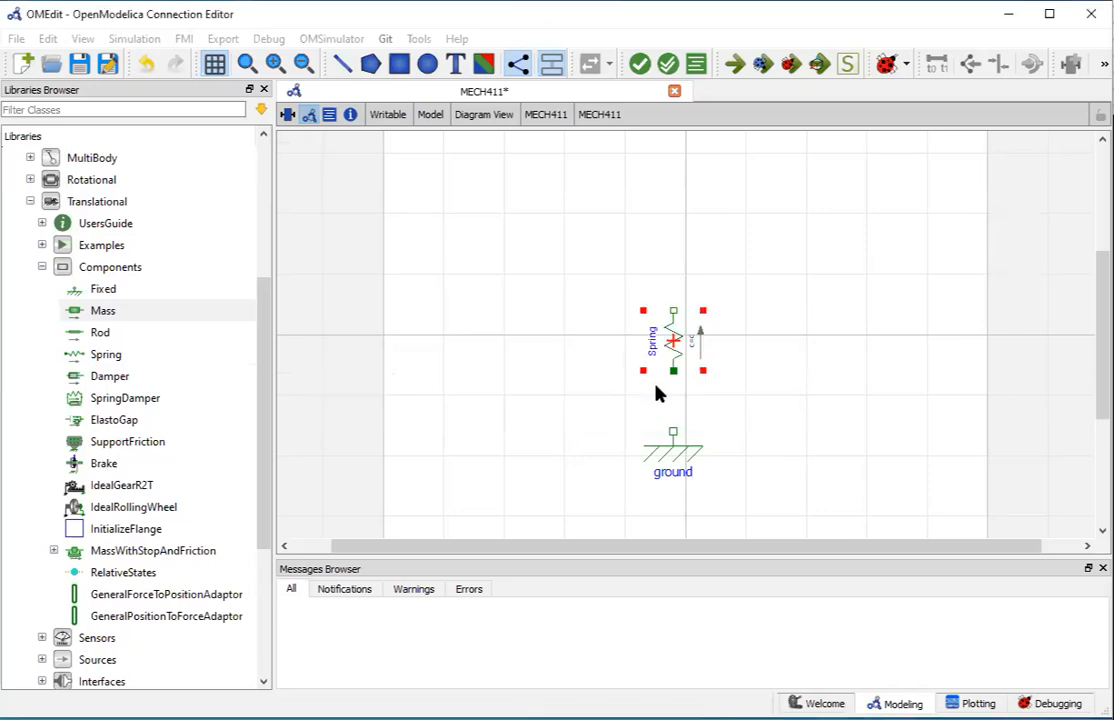
- Rotate the mass clockwise by 270° so its filled flange faces the spring, and align it vertically above the spring
{"action": "left_click_drag", "start_coordinate": [670, 340], "coordinate": [667, 221]}
{"action": "key", "text": "ctrl+r"}
{"action": "key", "text": "ctrl+r"}
{"action": "key", "text": "ctrl+r"}
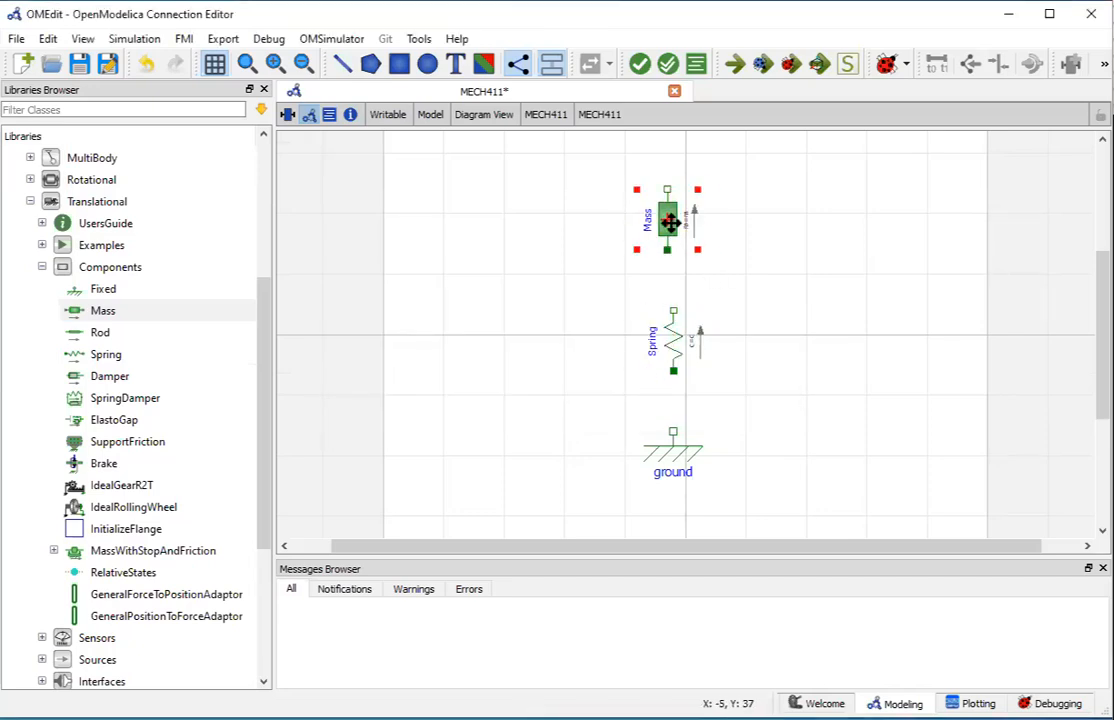
{"action": "left_click_drag", "start_coordinate": [670, 224], "coordinate": [676, 230]}
{"action": "left_click", "coordinate": [766, 282]}
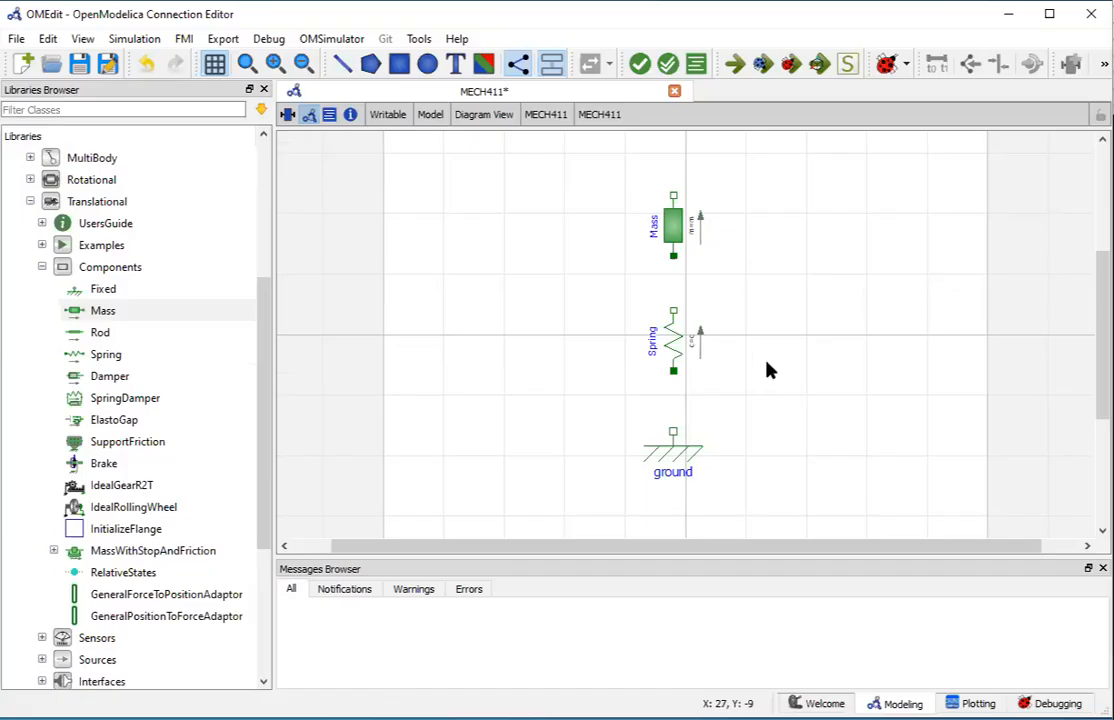
- Rotate both the mass and the spring by 180° so their filled flanges point away from the ground
{"action": "left_click", "coordinate": [672, 226]}
{"action": "key", "text": "ctrl+r"}
{"action": "key", "text": "ctrl+r"}
{"action": "left_click", "coordinate": [676, 342]}
{"action": "left_click", "coordinate": [674, 333]}
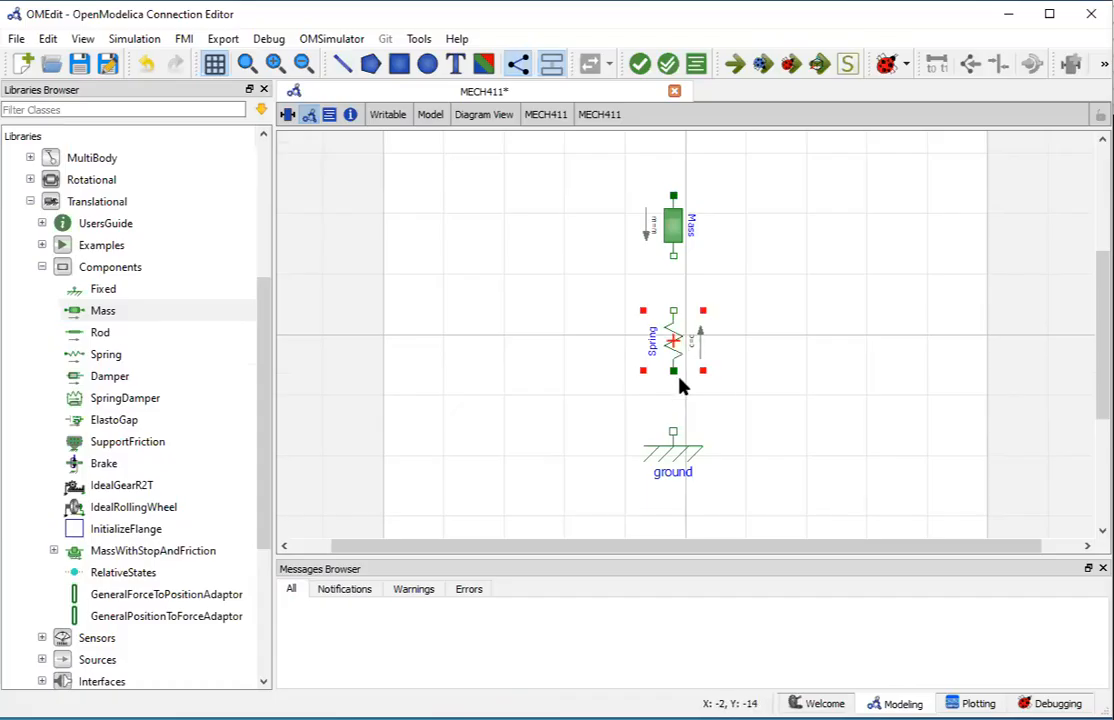
{"action": "key", "text": "ctrl+r"}
{"action": "key", "text": "ctrl+r"}
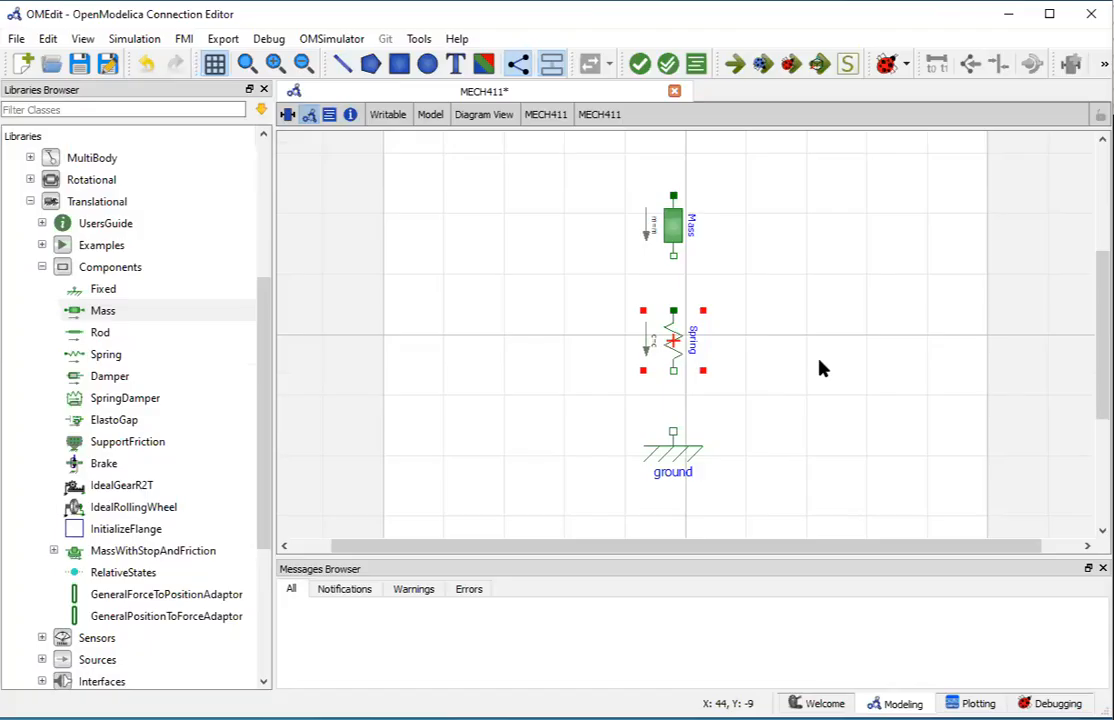
- Rotate the spring and the mass by another 180° so their filled flanges face the ground again
{"action": "key", "text": "ctrl+r"}
{"action": "key", "text": "ctrl+r"}
{"action": "left_click", "coordinate": [673, 225]}
{"action": "key", "text": "ctrl+r"}
{"action": "key", "text": "ctrl+r"}
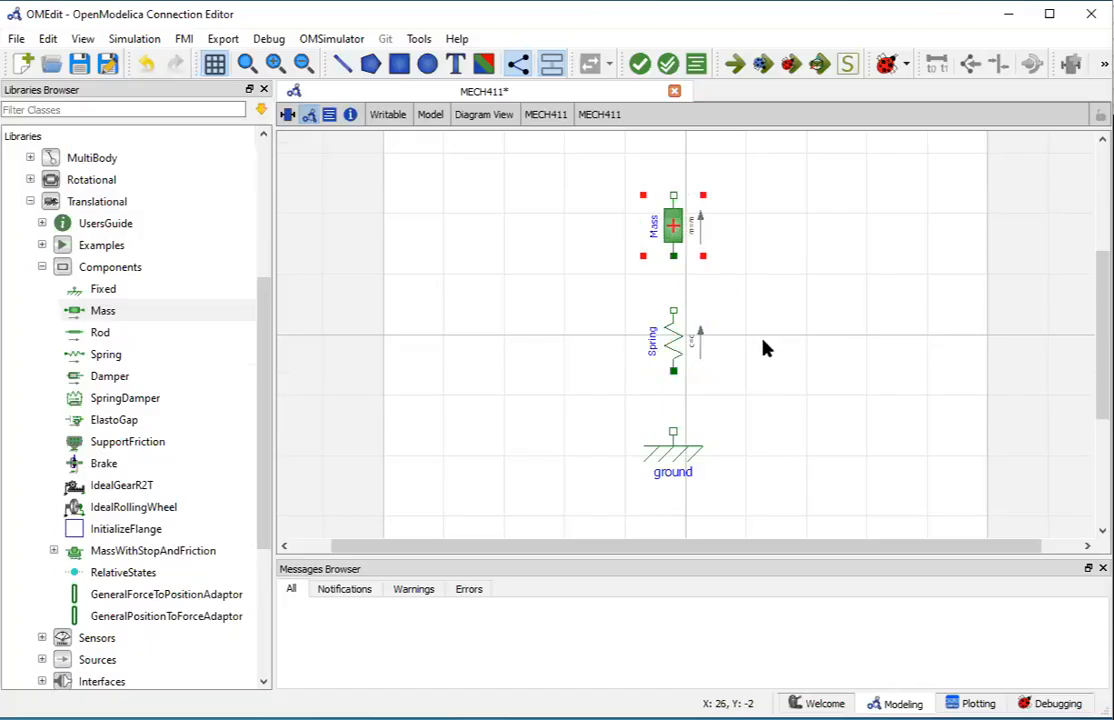
{"action": "left_click", "coordinate": [735, 298]}
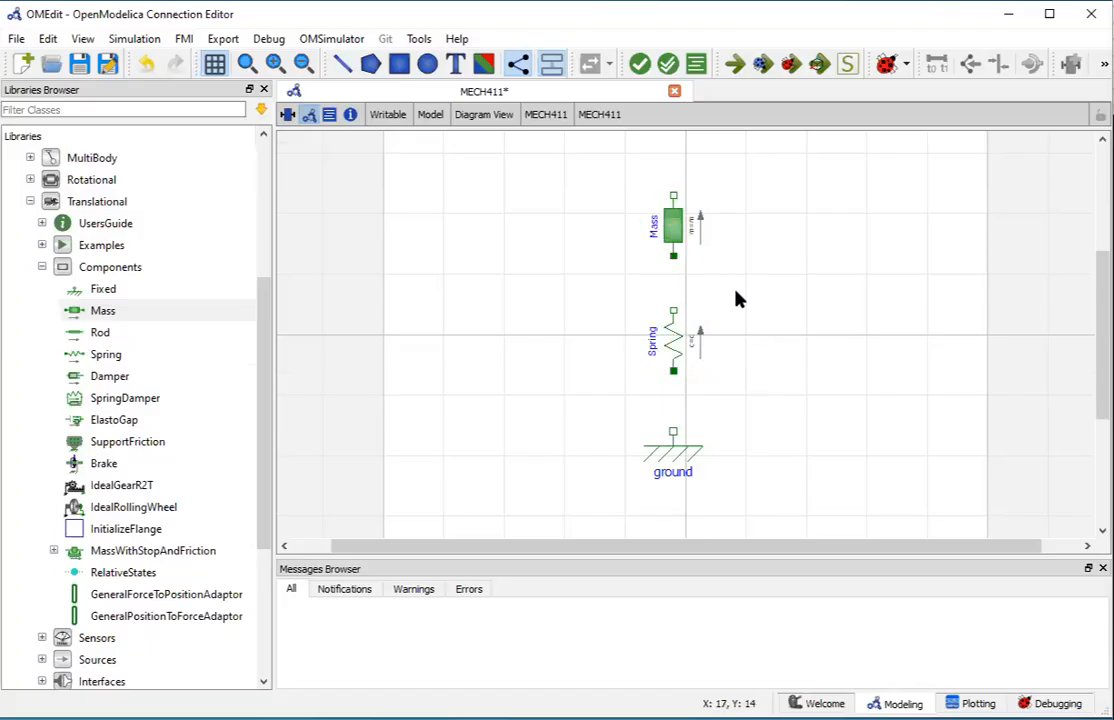
- Connect the spring's filled flange to the ground flange, and its open flange to the mass's filled flange
{"action": "left_click", "coordinate": [672, 370]}
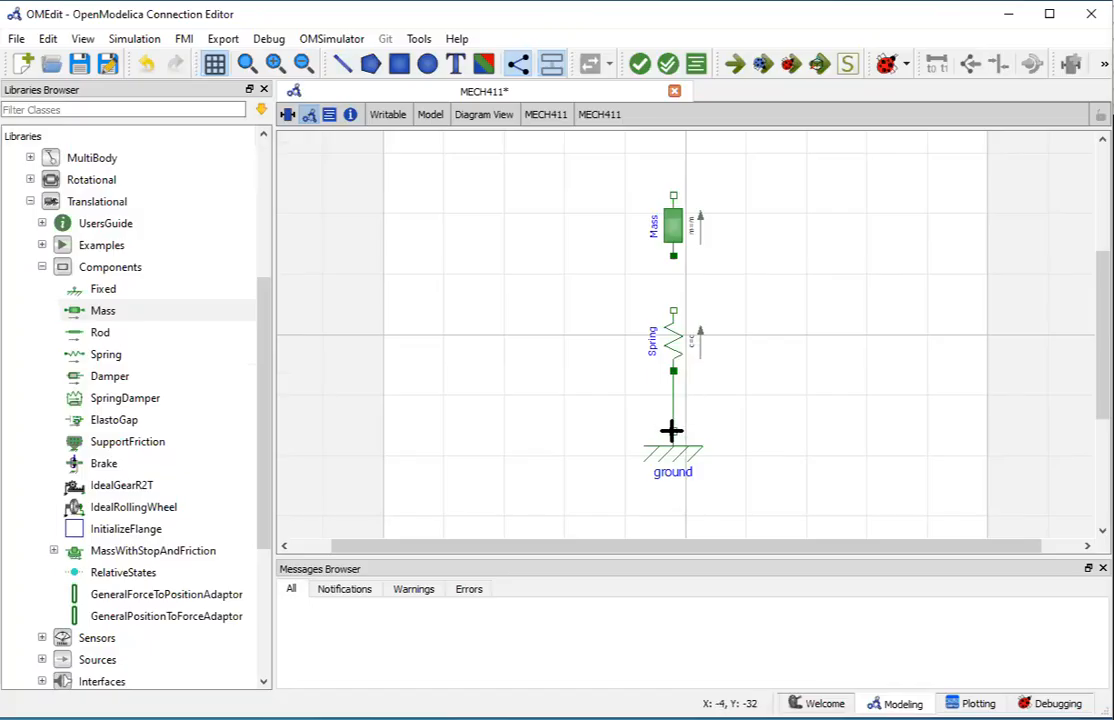
{"action": "left_click", "coordinate": [671, 431]}
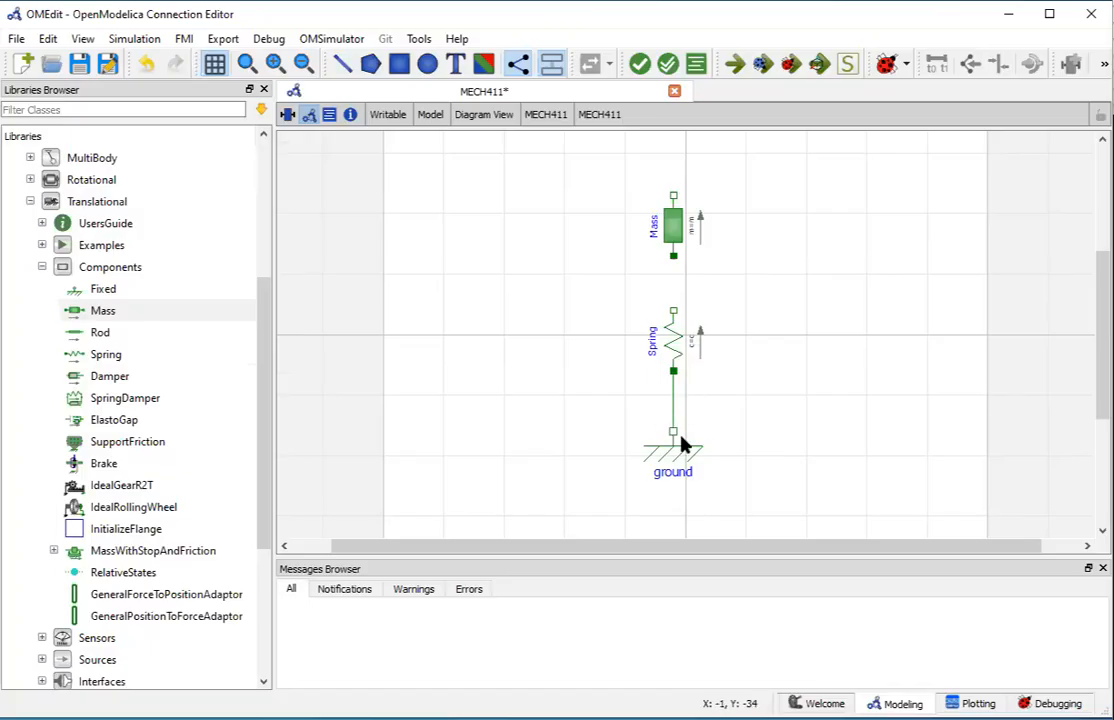
{"action": "left_click", "coordinate": [672, 311]}
{"action": "left_click", "coordinate": [671, 256]}
- Set the spring constant c of the Spring component to 2000 N/m
{"action": "double_click", "coordinate": [673, 347]}
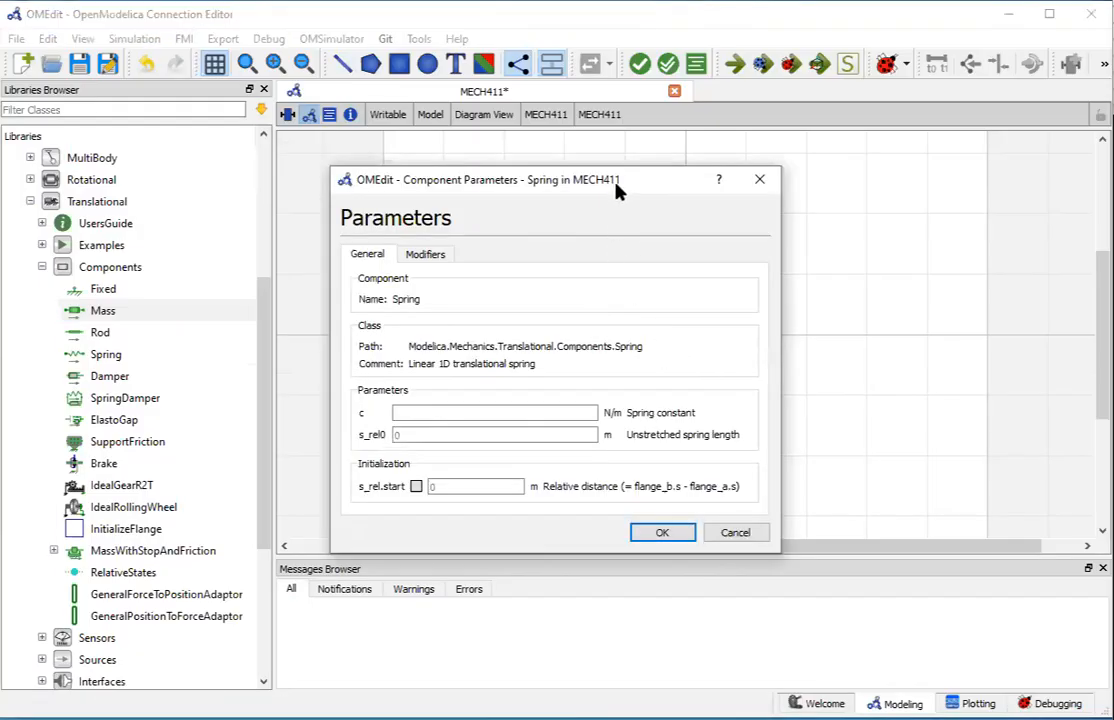
{"action": "left_click_drag", "start_coordinate": [617, 189], "coordinate": [551, 183]}
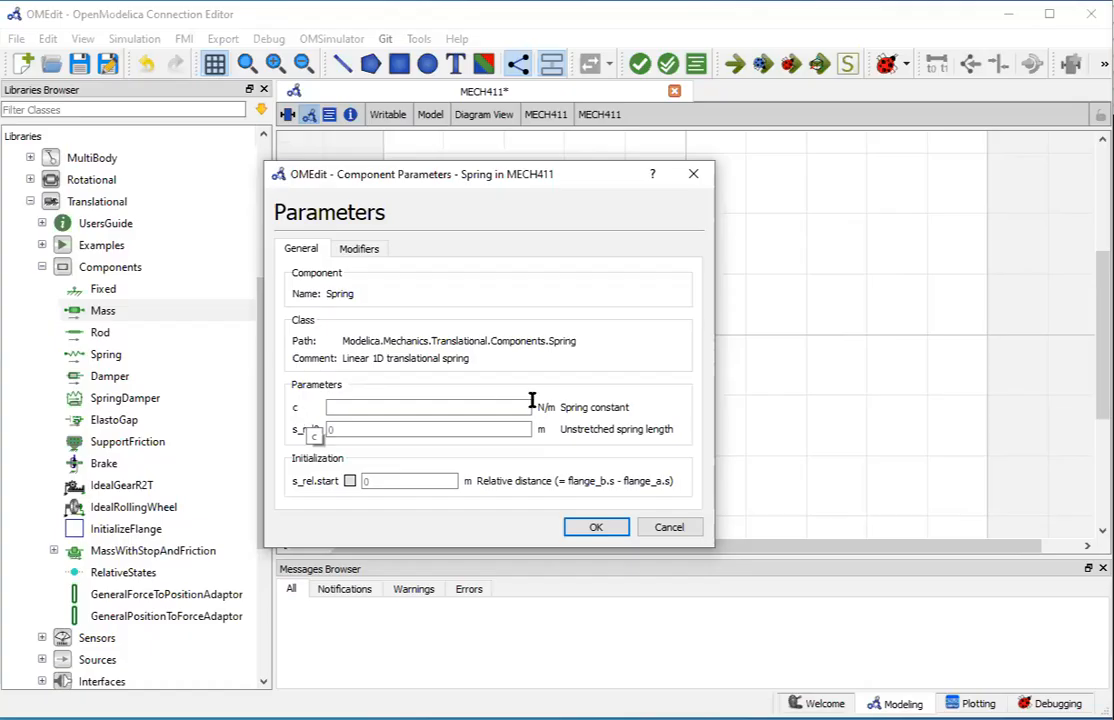
{"action": "left_click_drag", "start_coordinate": [561, 408], "coordinate": [632, 410]}
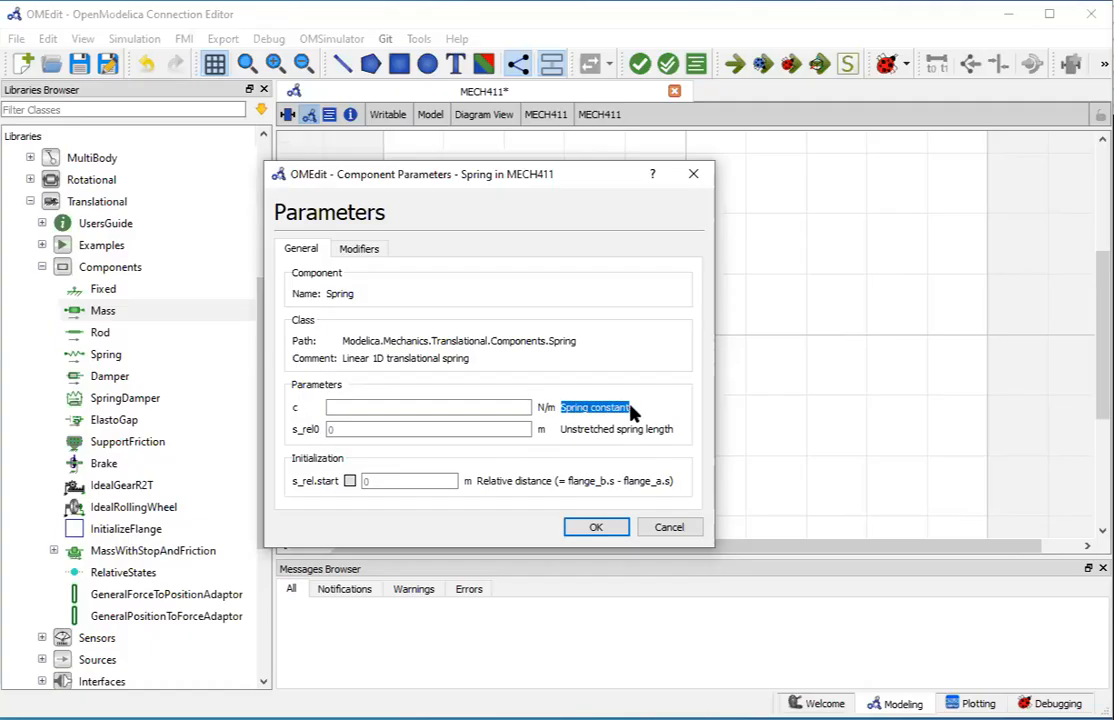
{"action": "left_click", "coordinate": [441, 407]}
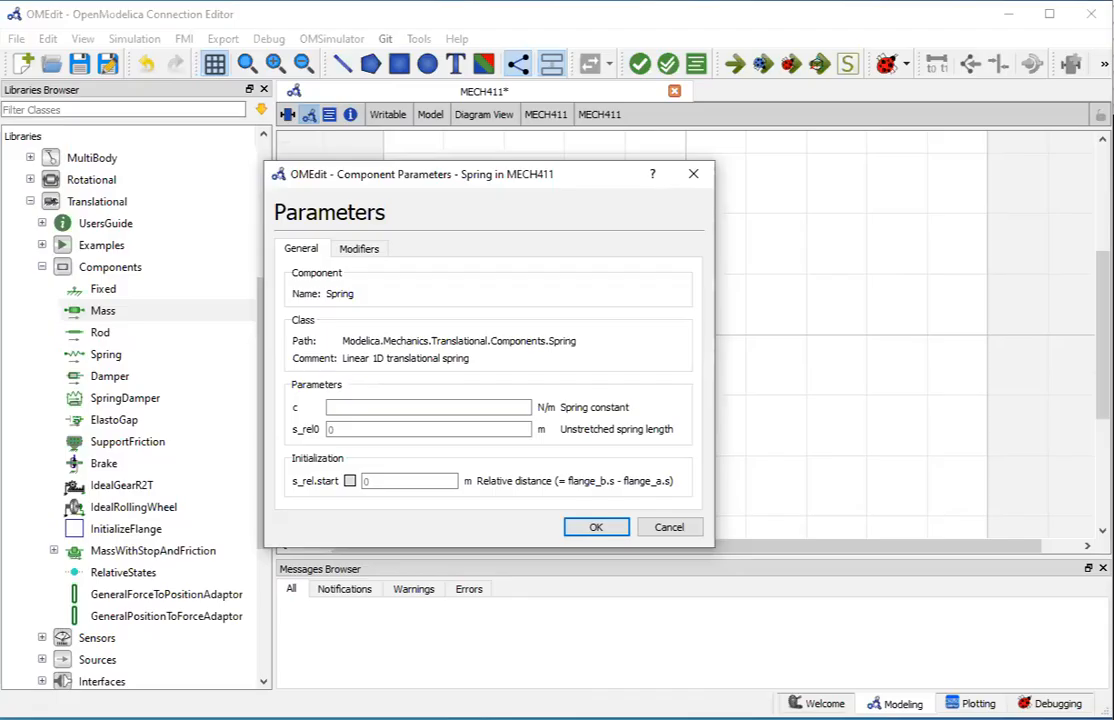
{"action": "type", "text": "2000"}
{"action": "left_click", "coordinate": [596, 529]}
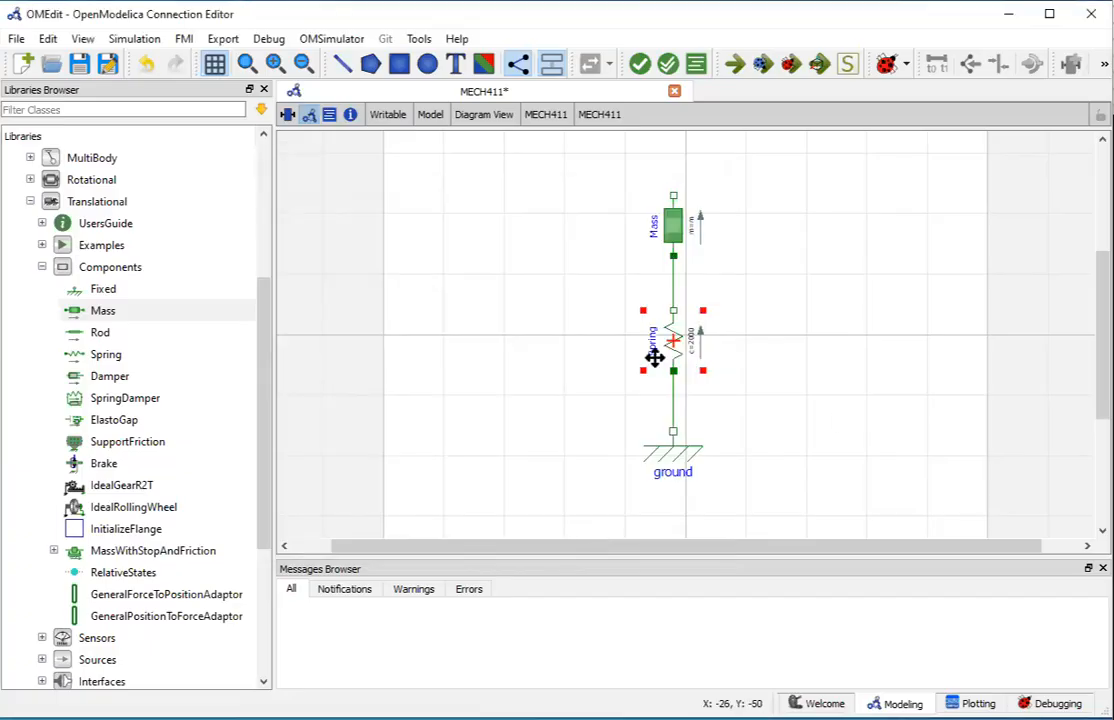
{"action": "left_click", "coordinate": [725, 352]}
- Set the sliding mass m of the Mass component to 10 kg
{"action": "double_click", "coordinate": [660, 222]}
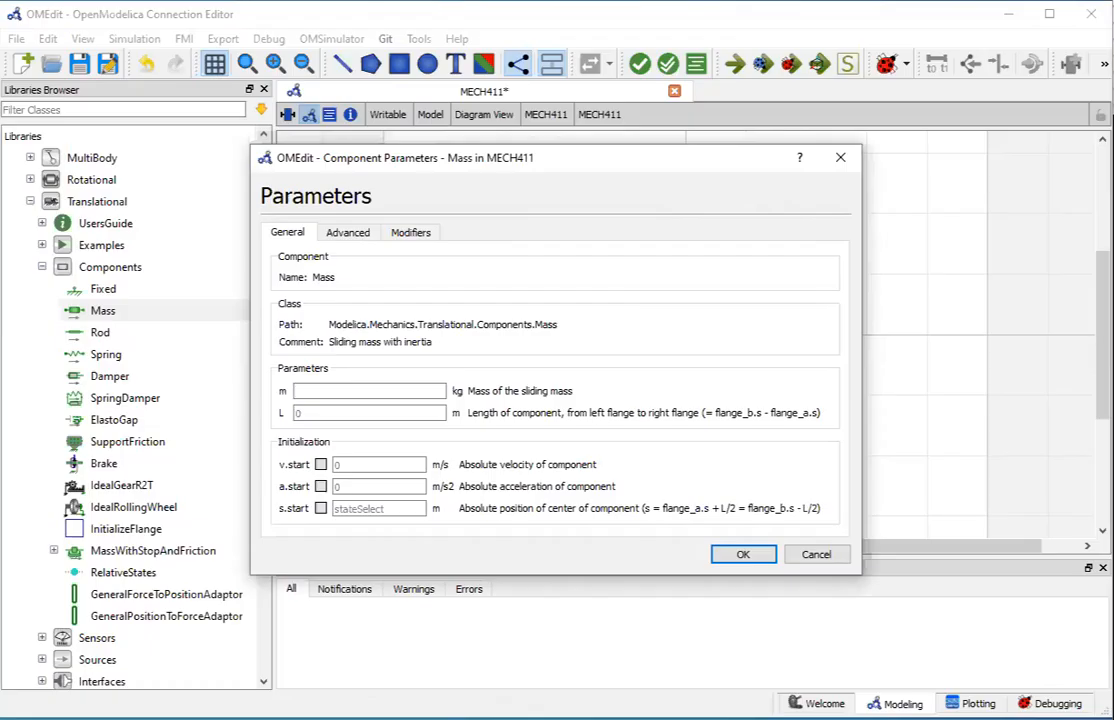
{"action": "type", "text": "10"}
{"action": "left_click_drag", "start_coordinate": [585, 159], "coordinate": [697, 109]}
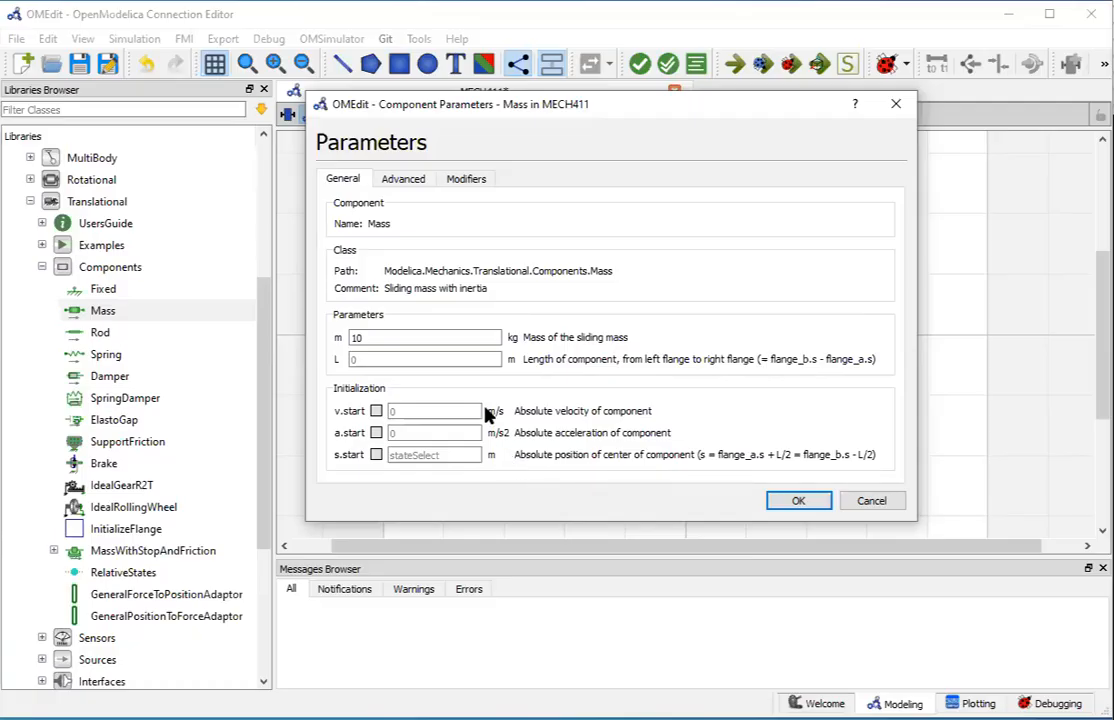
{"action": "left_click_drag", "start_coordinate": [380, 338], "coordinate": [281, 336]}
{"action": "type", "text": "10"}
- Initialize the mass with a fixed start position of 0.1 m and a fixed start velocity of 0 m/s
{"action": "left_click_drag", "start_coordinate": [517, 463], "coordinate": [696, 463]}
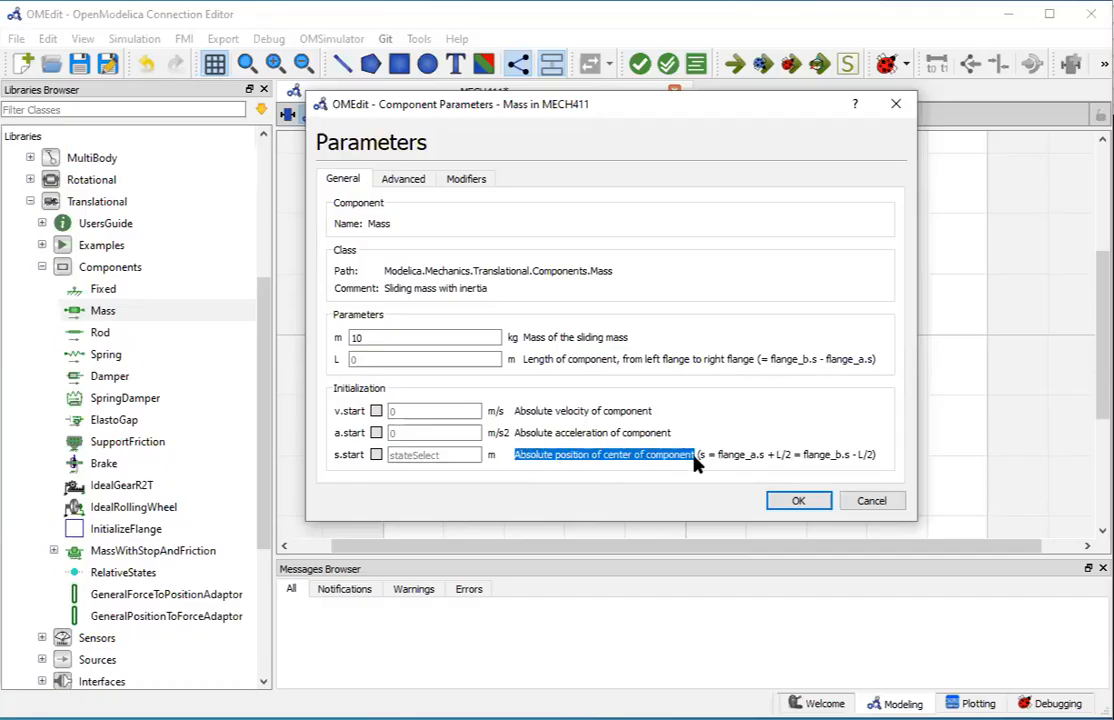
{"action": "double_click", "coordinate": [488, 456]}
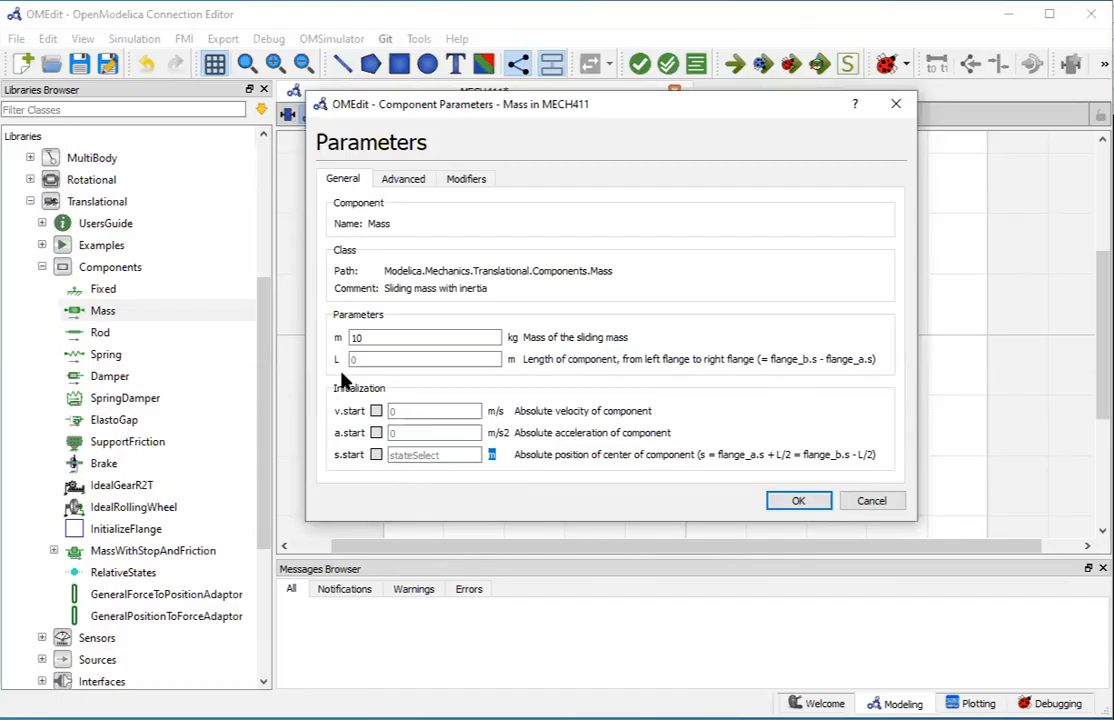
{"action": "left_click", "coordinate": [376, 456]}
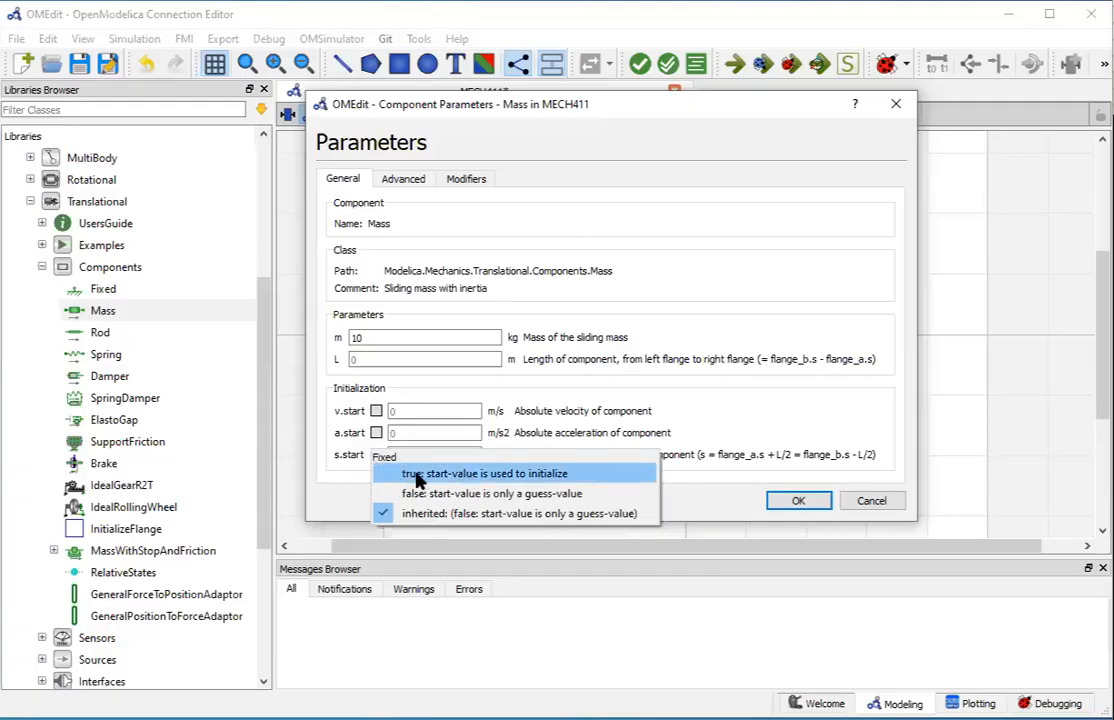
{"action": "left_click", "coordinate": [458, 475]}
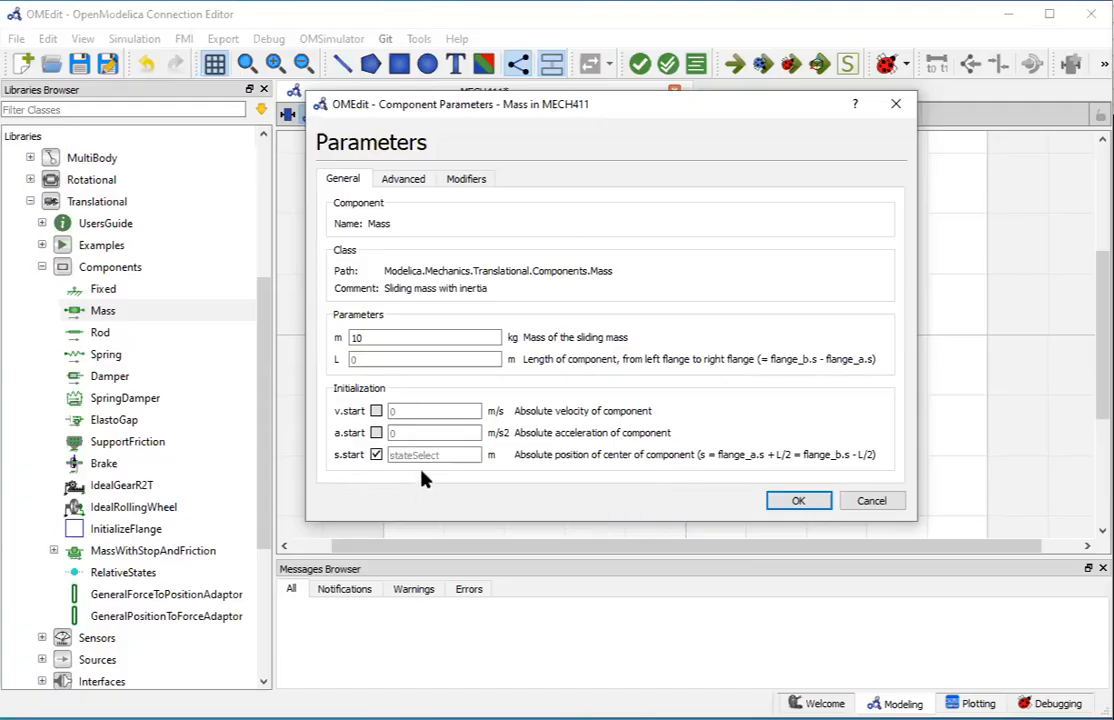
{"action": "type", "text": "0.1"}
{"action": "left_click", "coordinate": [376, 412]}
{"action": "left_click", "coordinate": [388, 430]}
{"action": "left_click", "coordinate": [800, 504]}
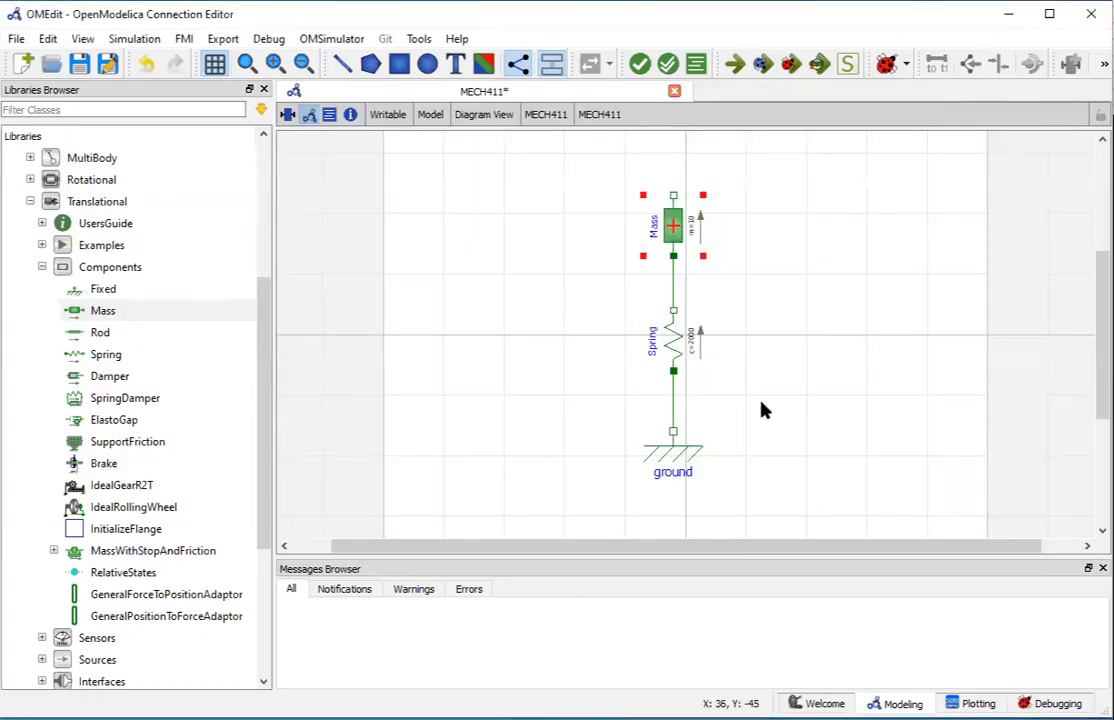
{"action": "left_click", "coordinate": [784, 285]}
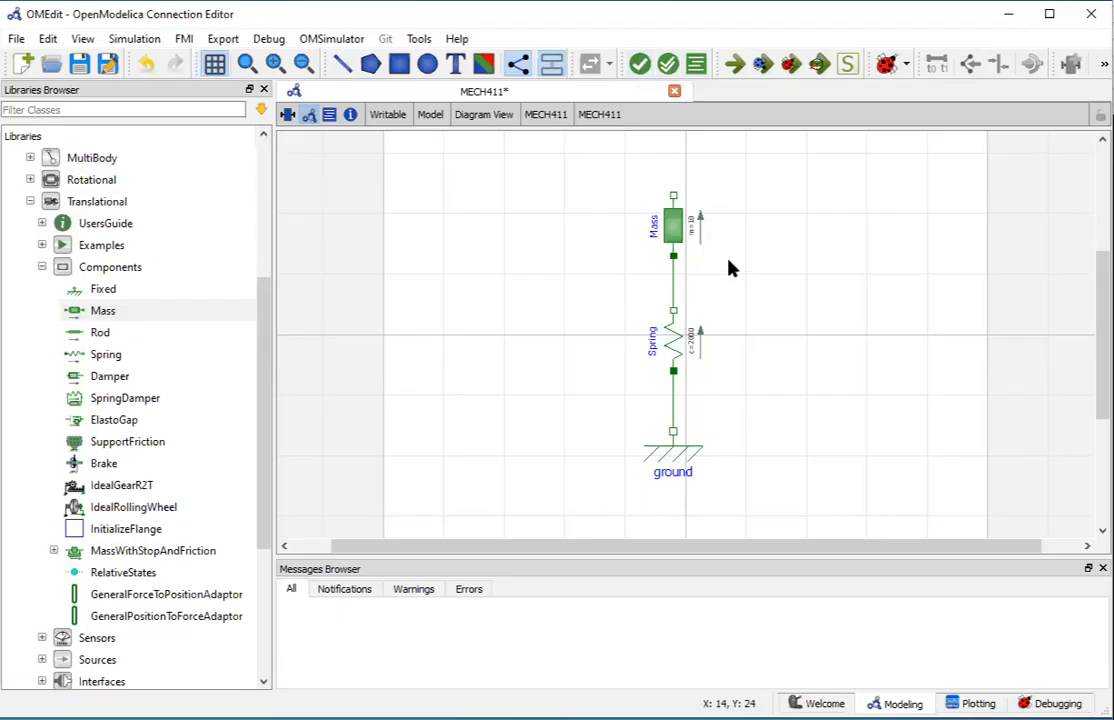
- Check the MECH411 model, enlarge the report to read it, and close it
{"action": "left_click", "coordinate": [640, 67]}
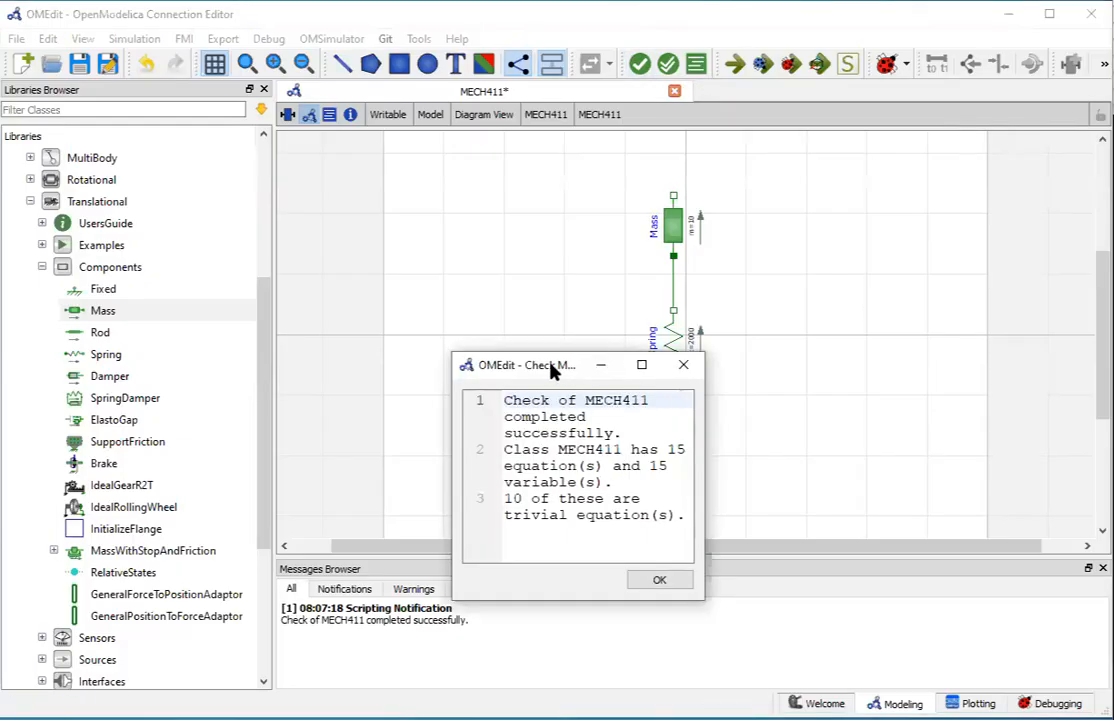
{"action": "left_click_drag", "start_coordinate": [589, 368], "coordinate": [516, 173]}
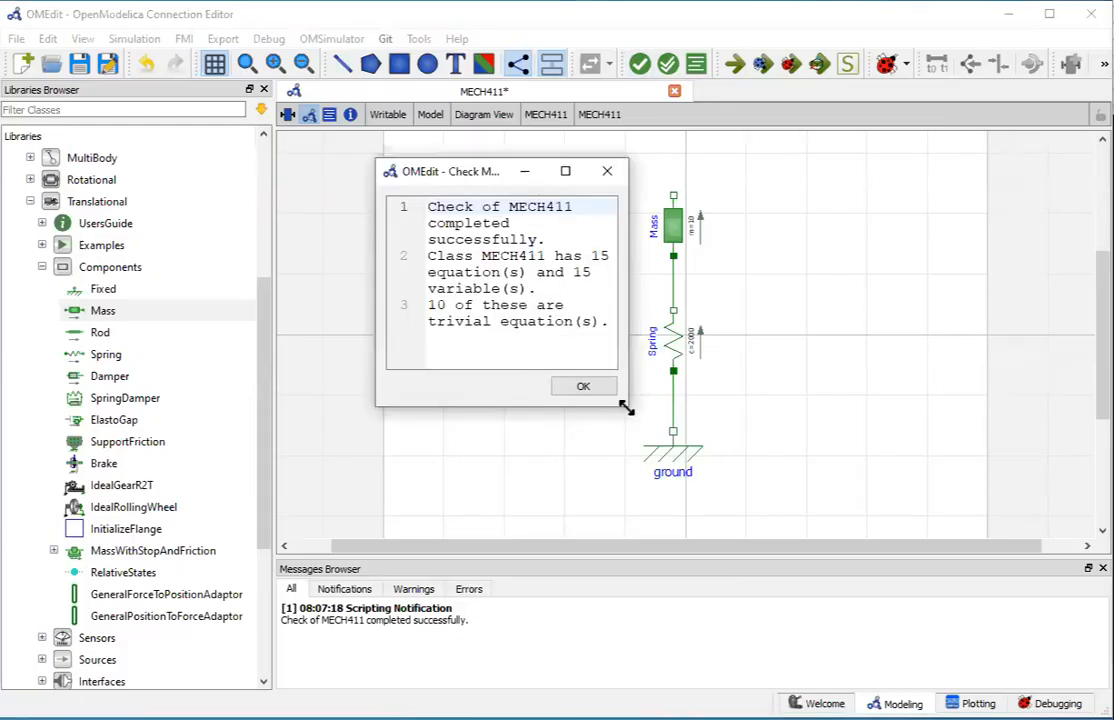
{"action": "left_click_drag", "start_coordinate": [626, 408], "coordinate": [709, 394]}
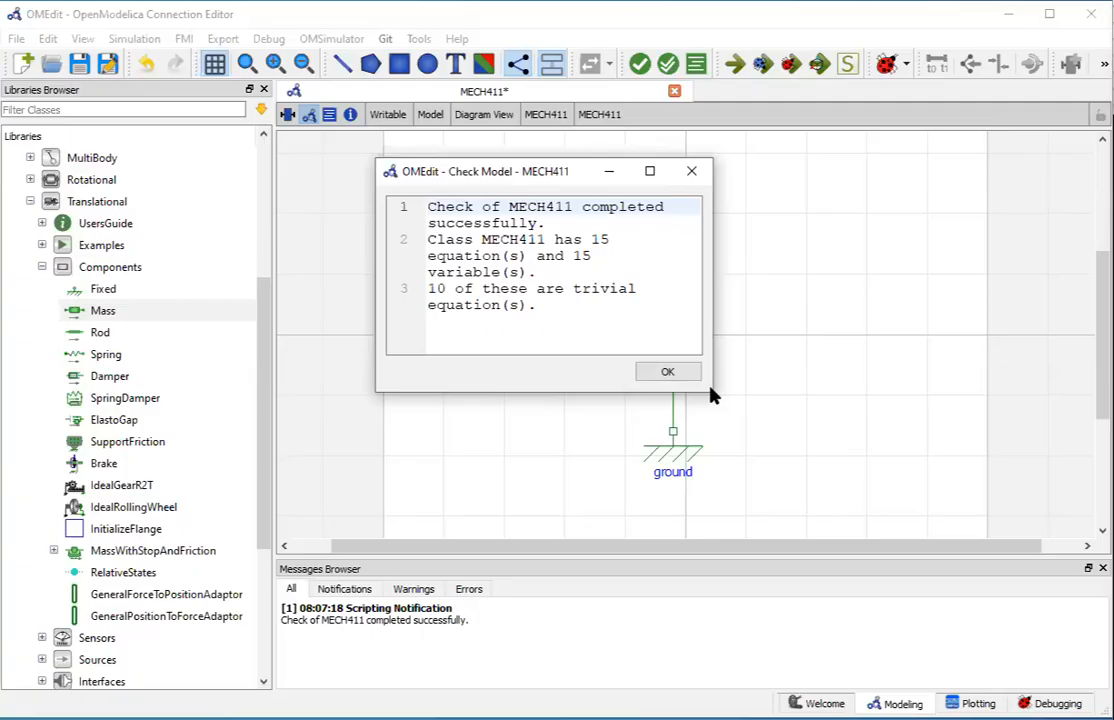
{"action": "left_click", "coordinate": [668, 372]}
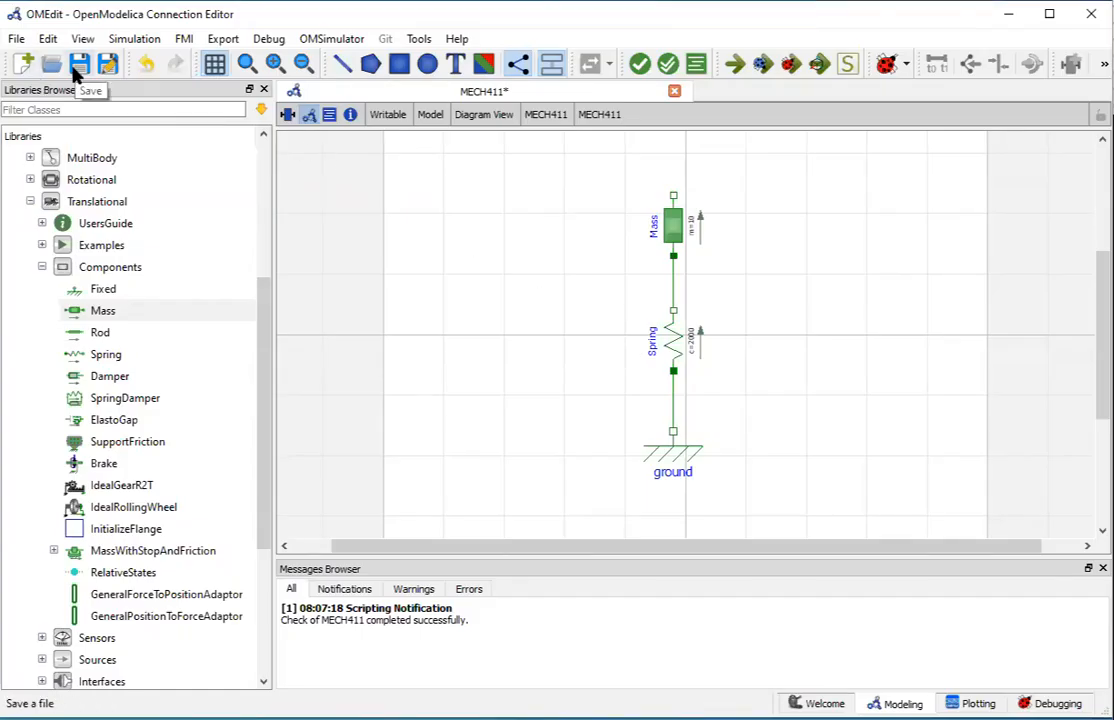
- Save the model to the Desktop as MECH411.mo
{"action": "left_click", "coordinate": [16, 38]}
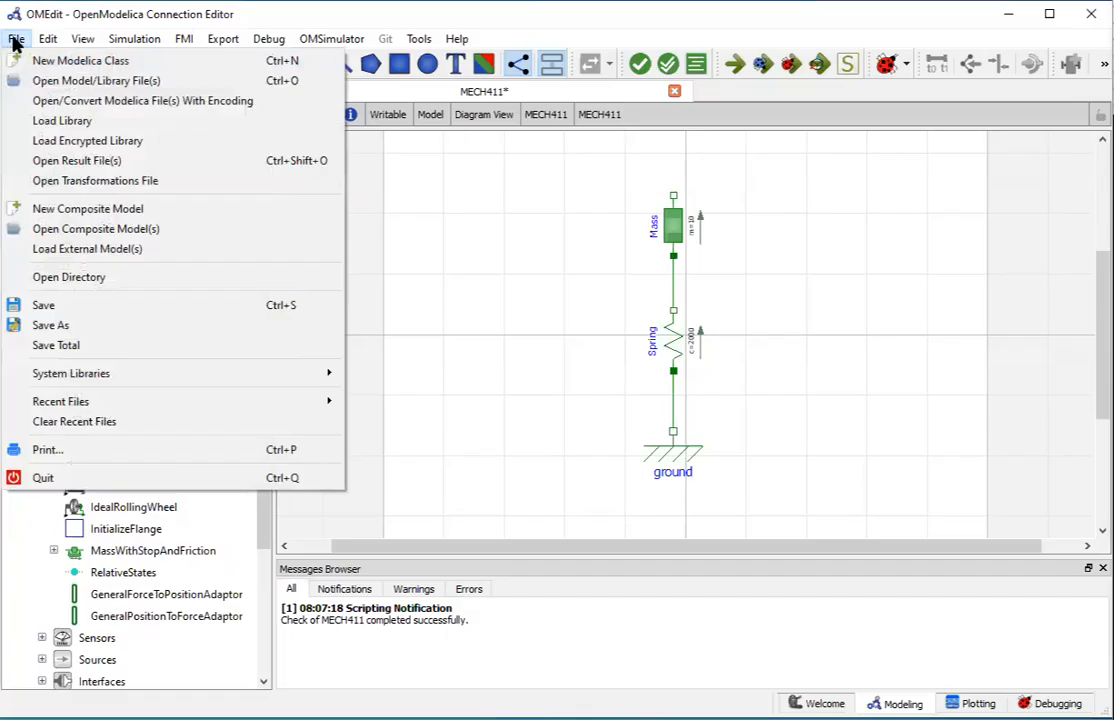
{"action": "left_click", "coordinate": [64, 312]}
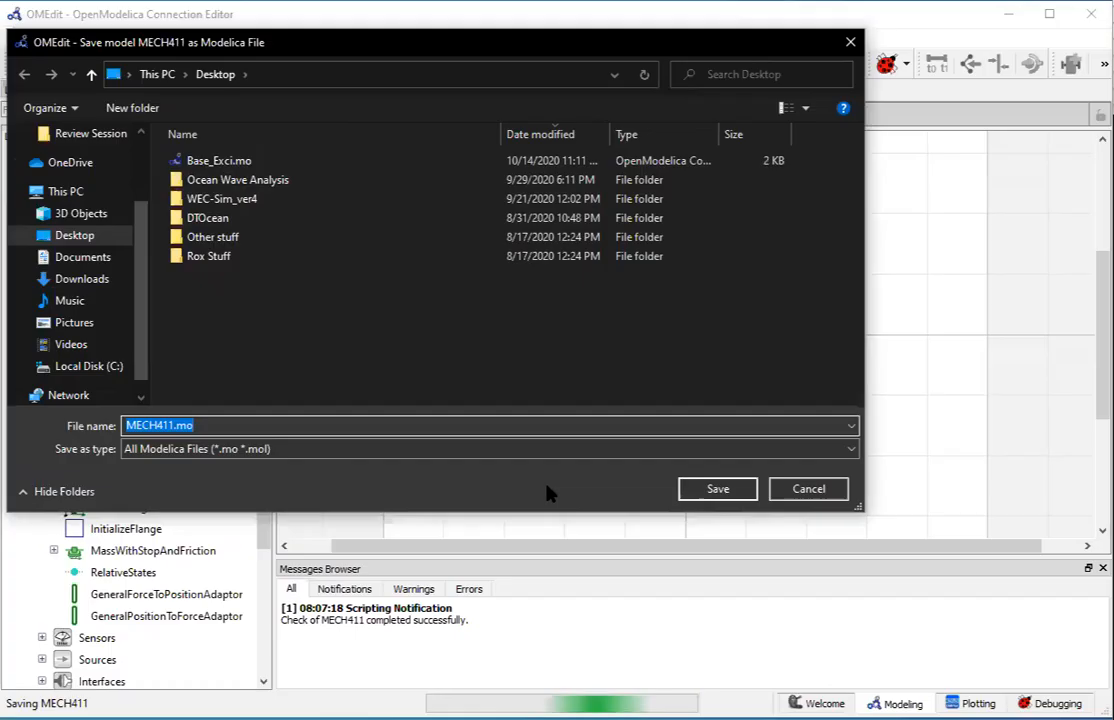
{"action": "left_click", "coordinate": [716, 490]}
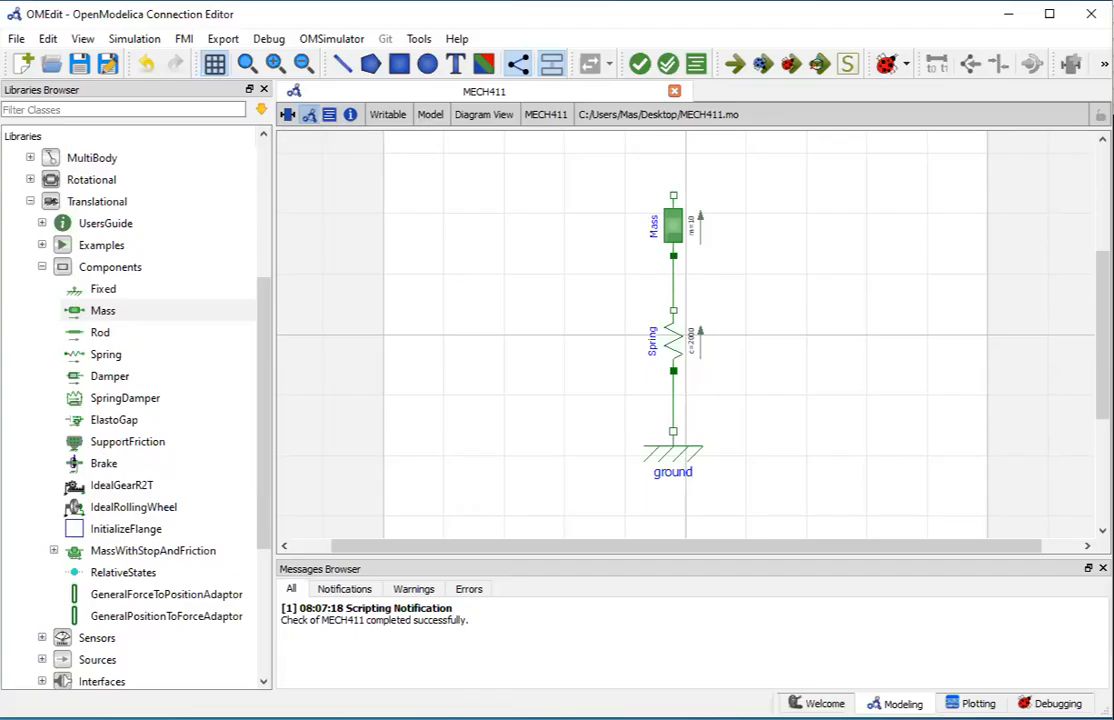
- Show the model's Modelica code and examine the declaration of the Fixed ground component
{"action": "left_click", "coordinate": [328, 116]}
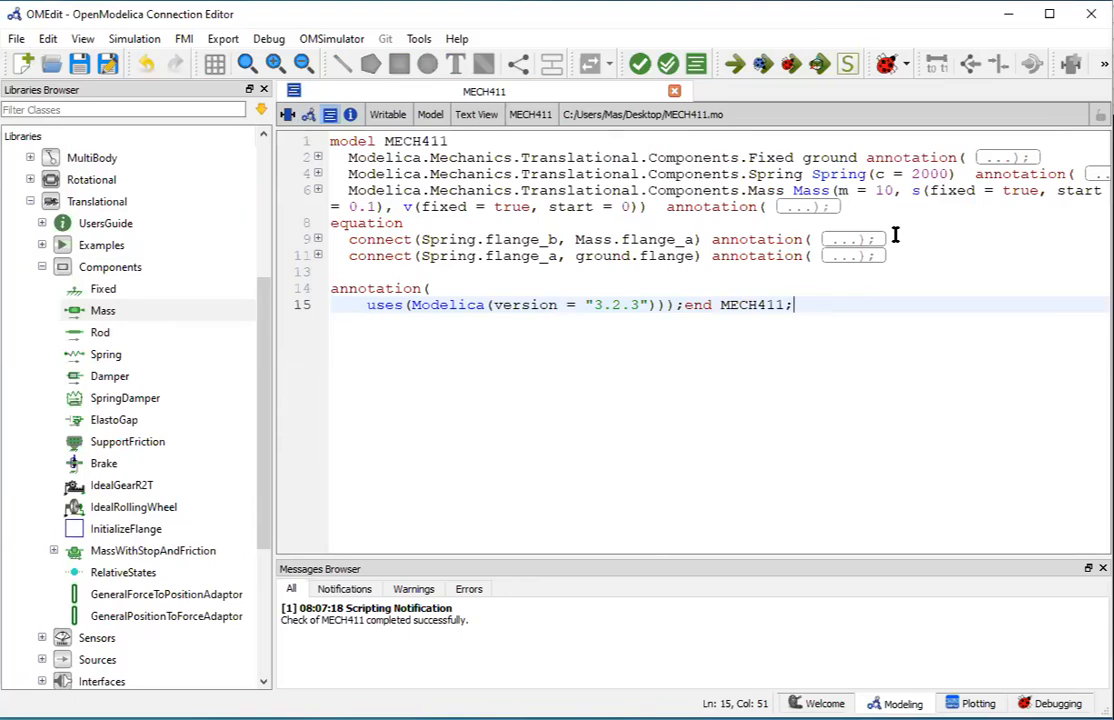
{"action": "left_click_drag", "start_coordinate": [349, 157], "coordinate": [790, 157]}
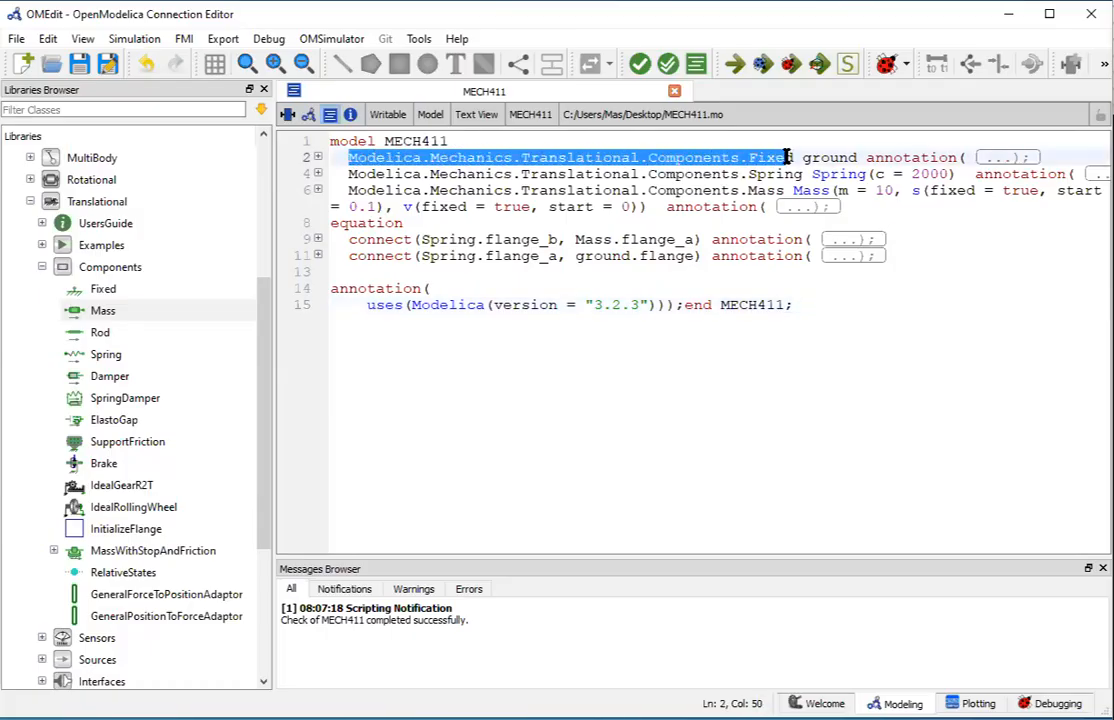
{"action": "left_click", "coordinate": [399, 158]}
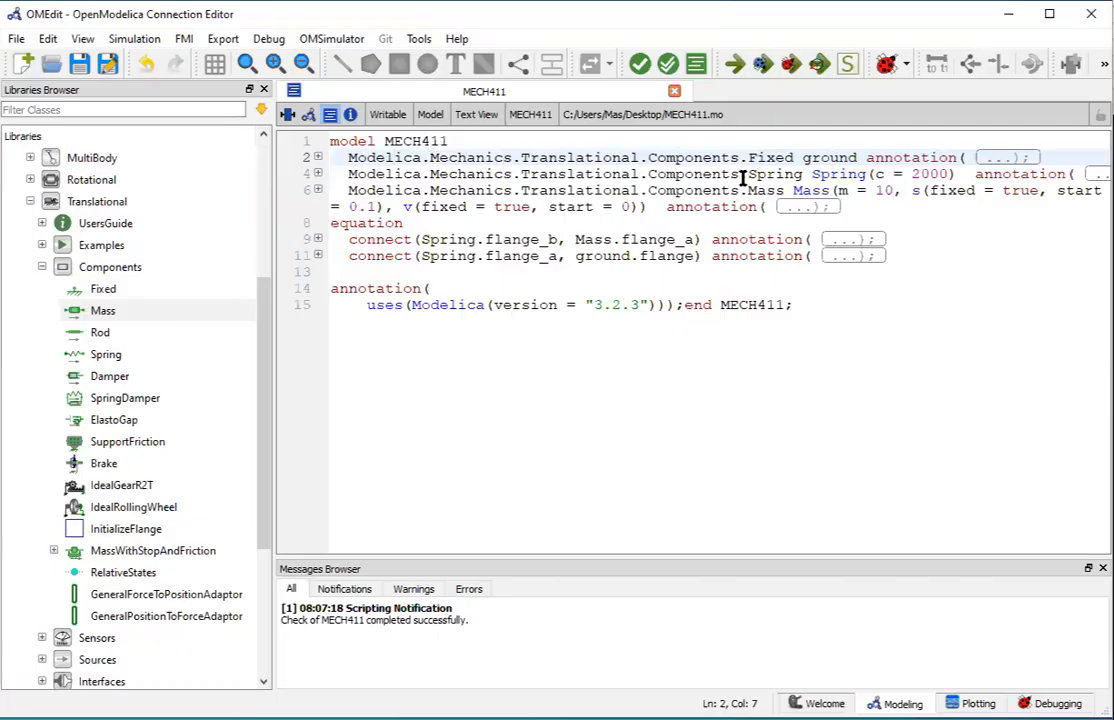
- Examine the Spring and Mass declarations, their parameter and start values, and the connect equations in the Modelica code
{"action": "left_click_drag", "start_coordinate": [348, 174], "coordinate": [733, 176]}
{"action": "left_click", "coordinate": [484, 174]}
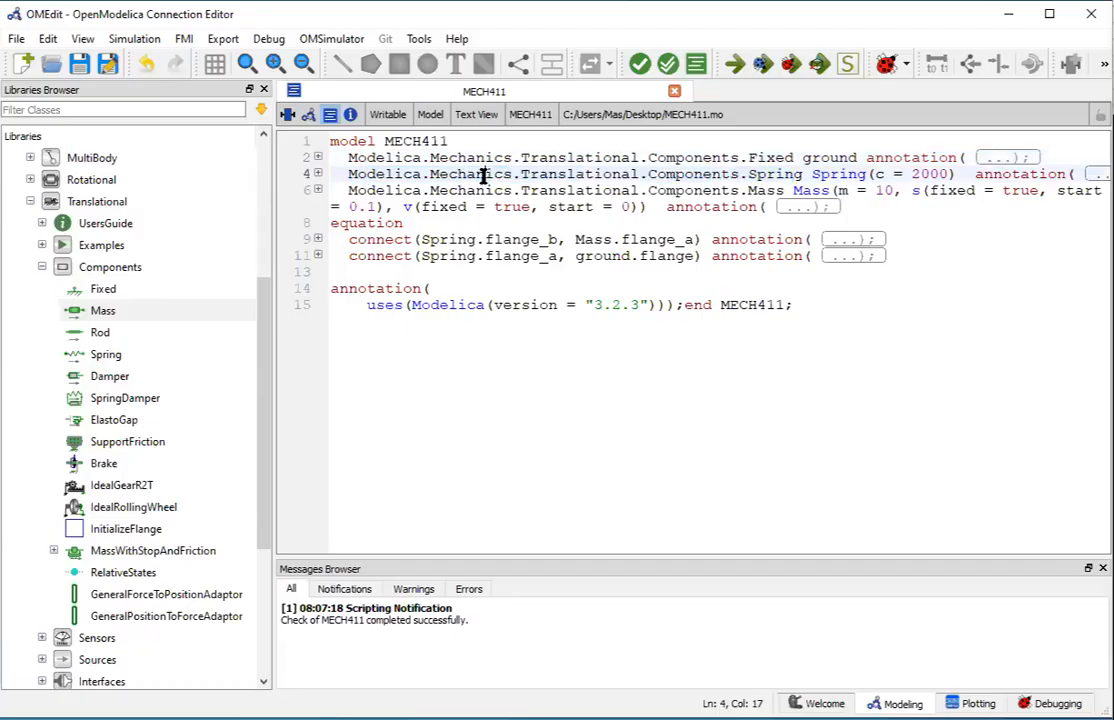
{"action": "left_click_drag", "start_coordinate": [875, 174], "coordinate": [952, 174]}
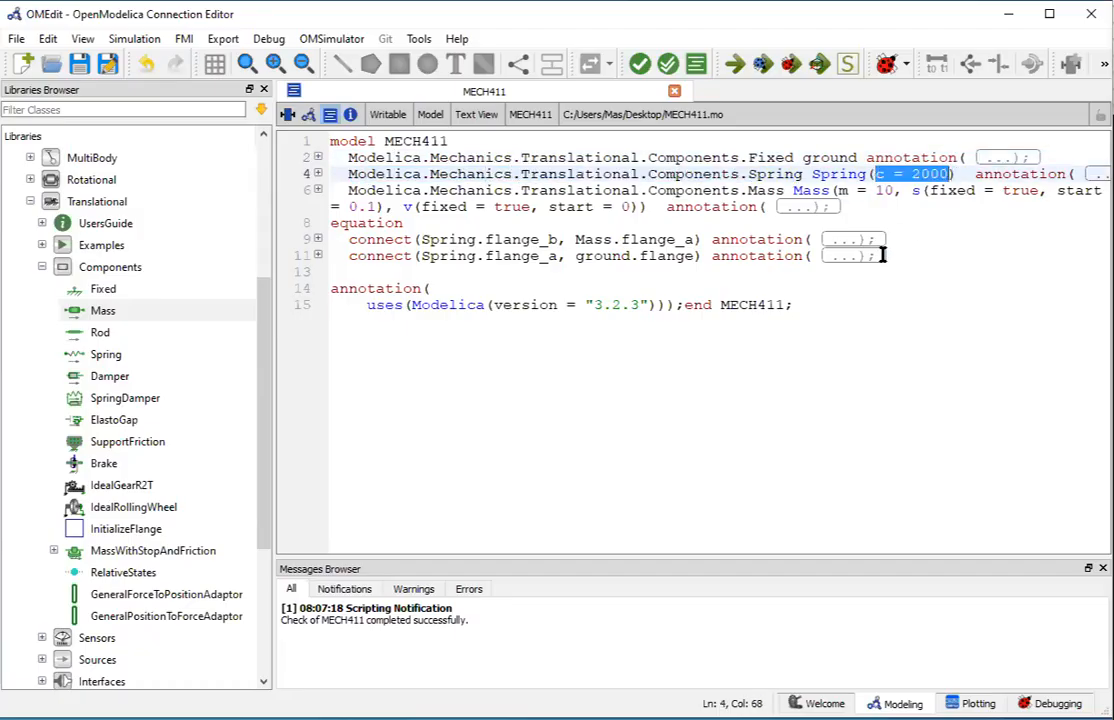
{"action": "left_click", "coordinate": [941, 175]}
{"action": "double_click", "coordinate": [885, 190]}
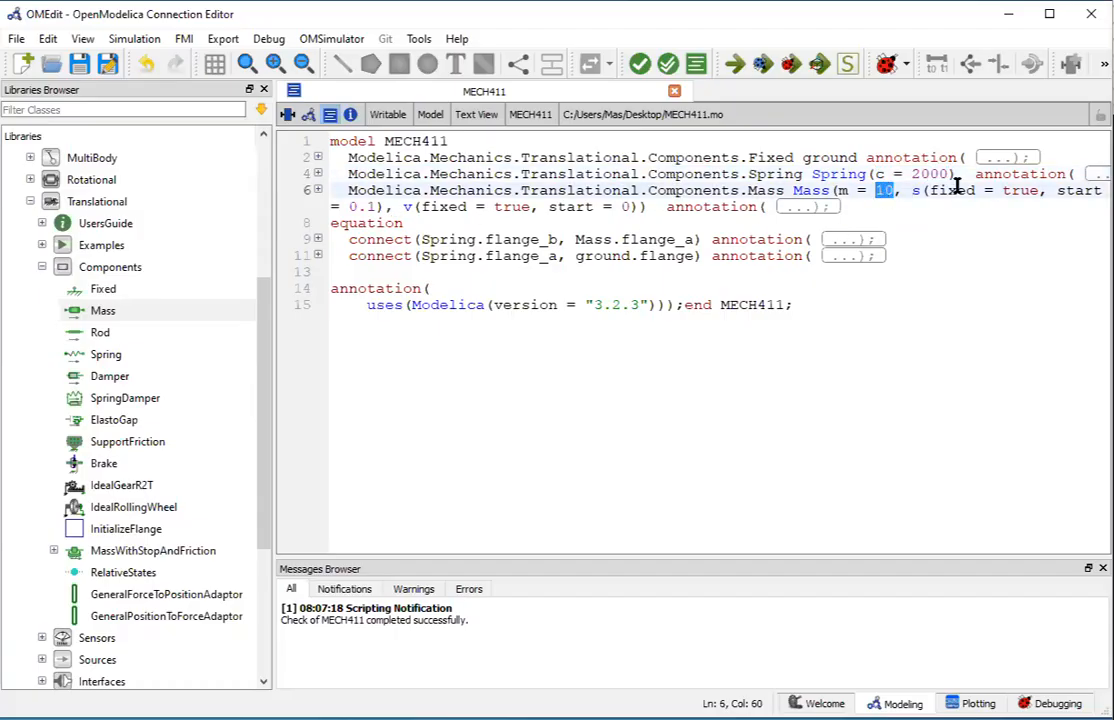
{"action": "left_click", "coordinate": [922, 190]}
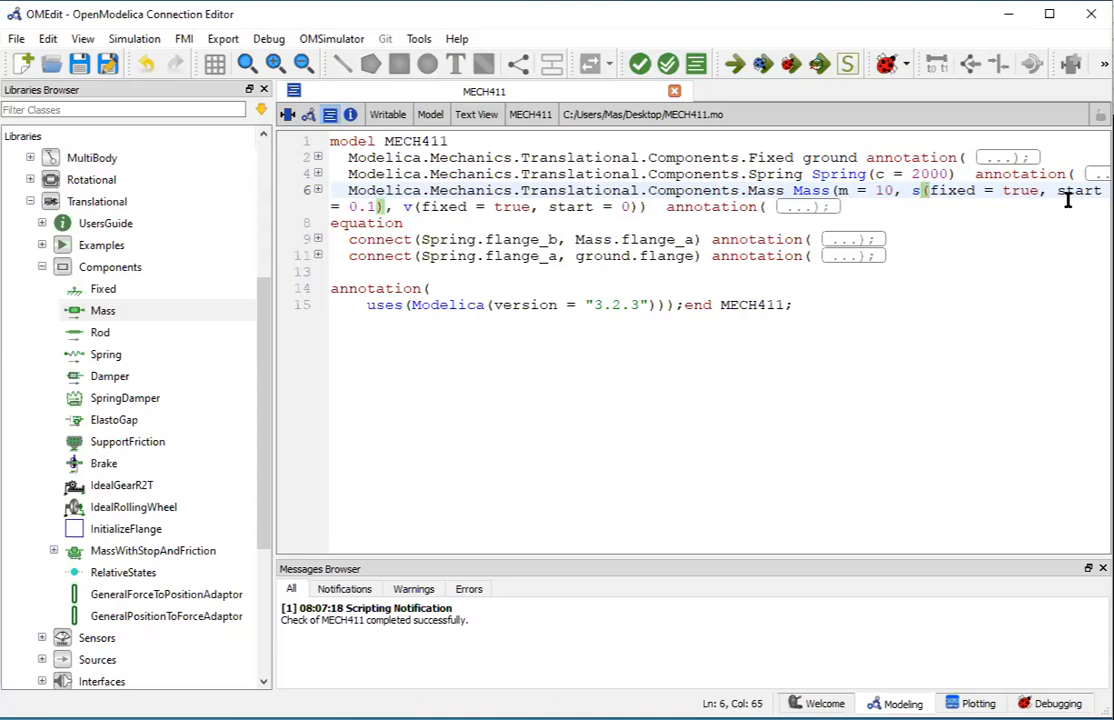
{"action": "left_click_drag", "start_coordinate": [1040, 190], "coordinate": [1001, 190]}
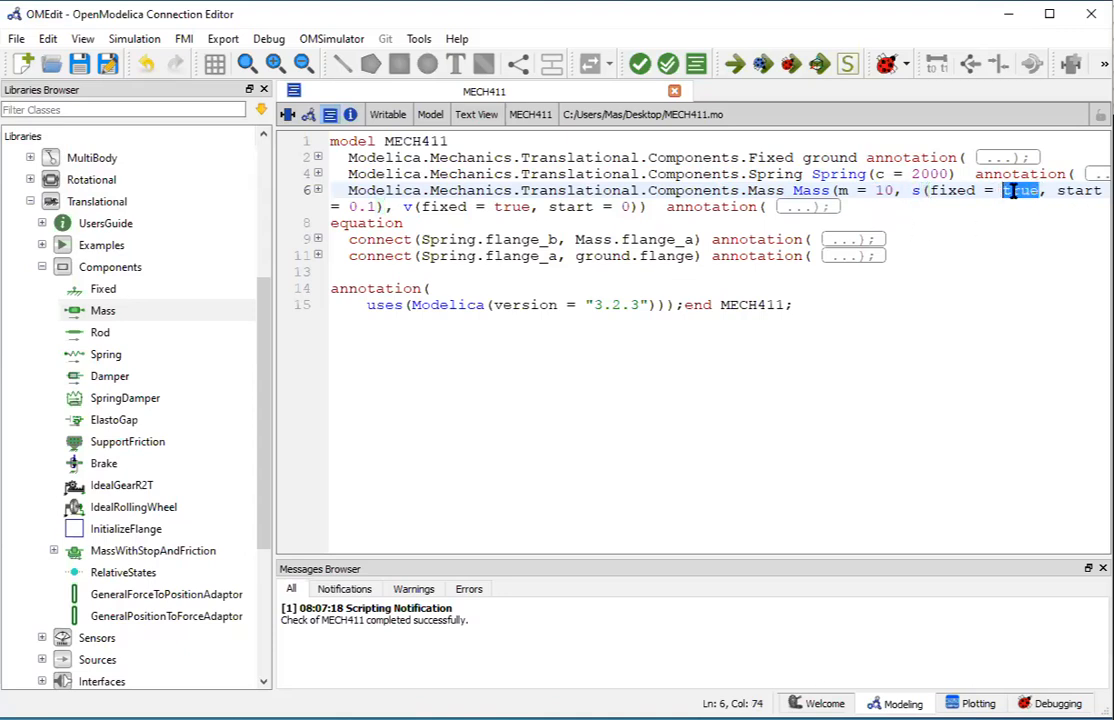
{"action": "left_click", "coordinate": [373, 206]}
{"action": "left_click_drag", "start_coordinate": [374, 206], "coordinate": [403, 208]}
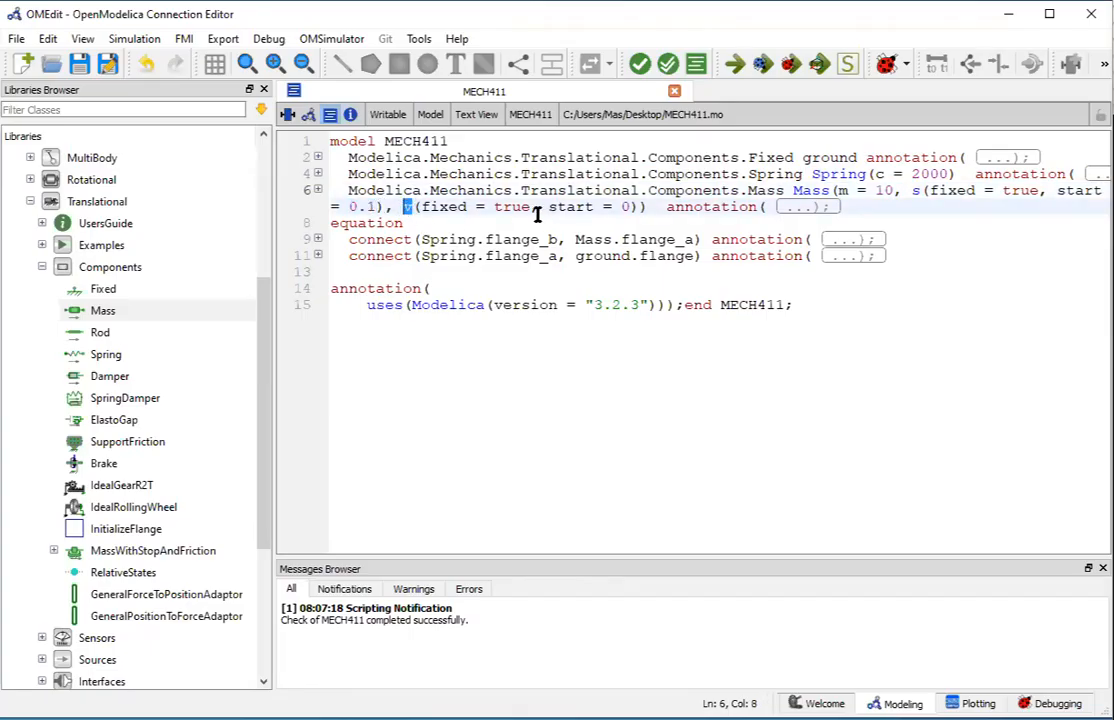
{"action": "left_click_drag", "start_coordinate": [630, 207], "coordinate": [621, 207]}
{"action": "left_click", "coordinate": [619, 258]}
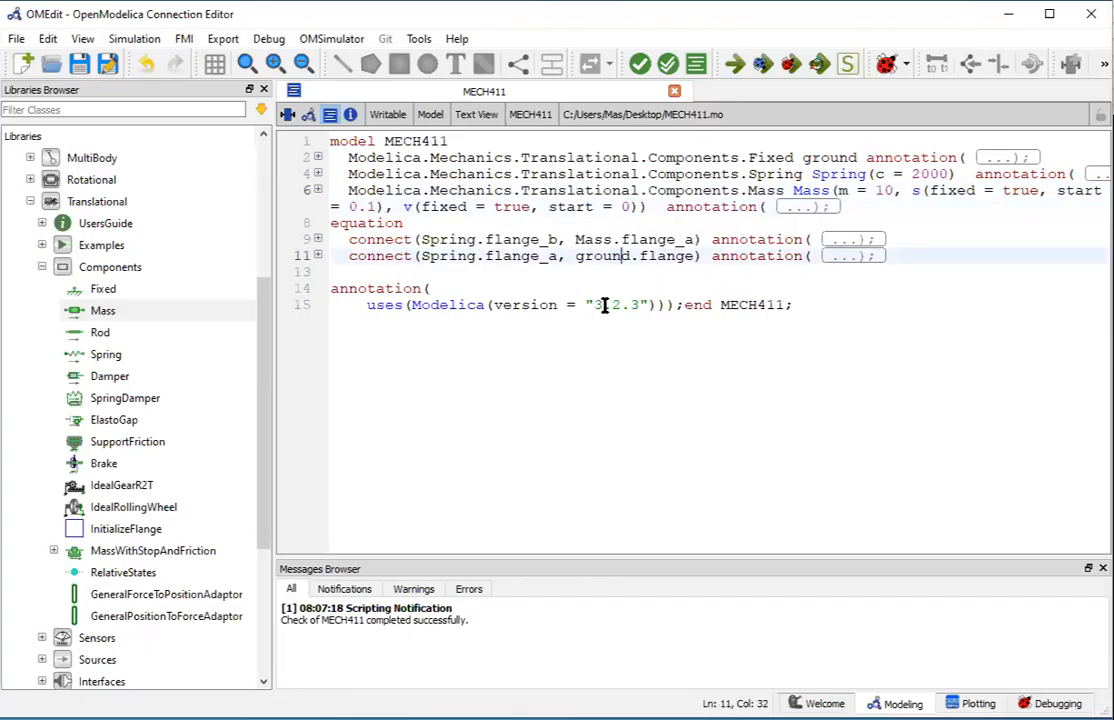
- Return to the model's diagram and simulate MECH411, moving the simulation output window into view
{"action": "left_click", "coordinate": [309, 115]}
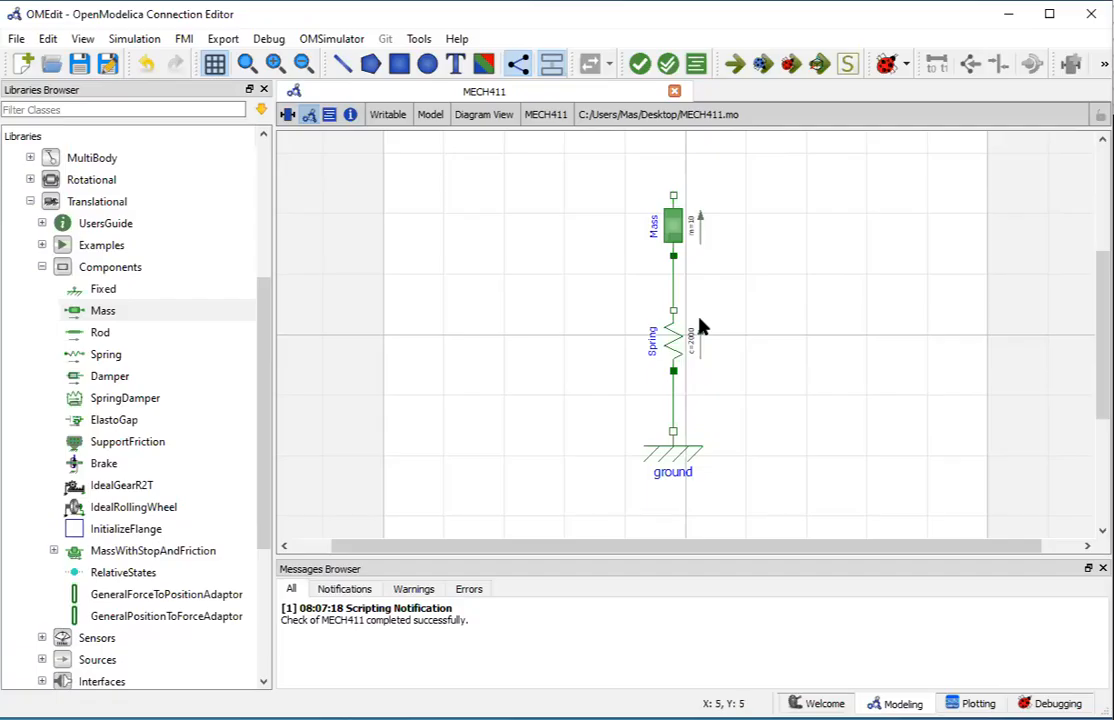
{"action": "left_click", "coordinate": [729, 67]}
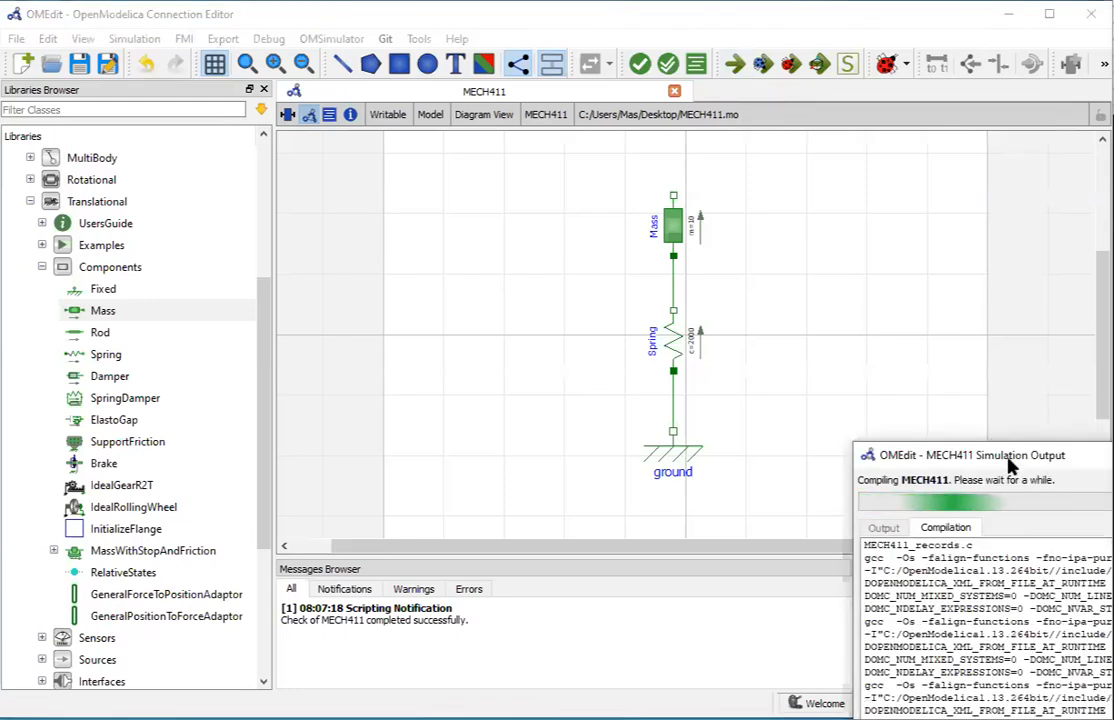
{"action": "left_click_drag", "start_coordinate": [997, 455], "coordinate": [448, 158]}
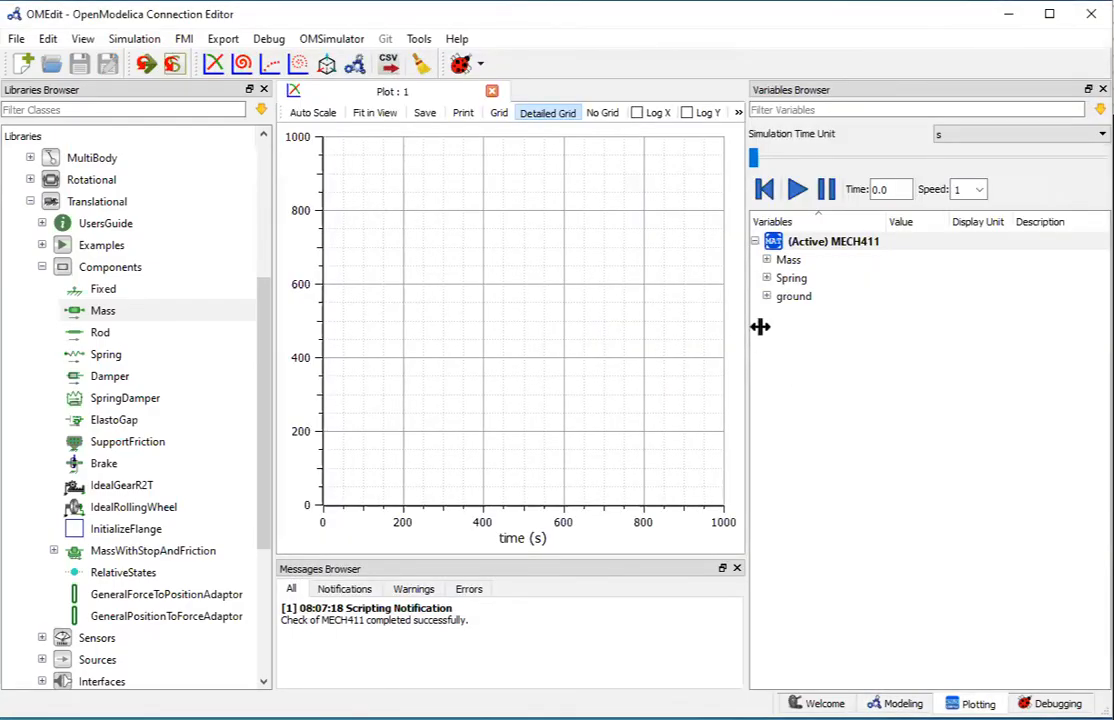
- Enlarge the plot area by narrowing the Variables and Libraries browsers, looking briefly at the modeling view and error messages
{"action": "left_click_drag", "start_coordinate": [748, 325], "coordinate": [809, 325]}
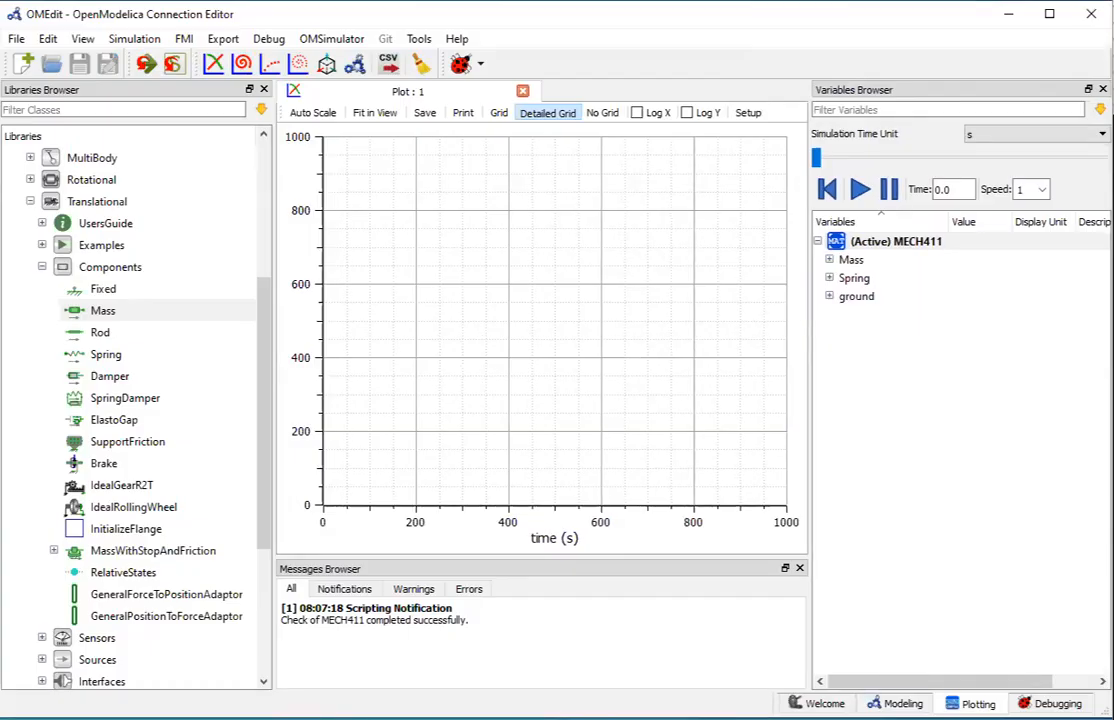
{"action": "left_click", "coordinate": [896, 704]}
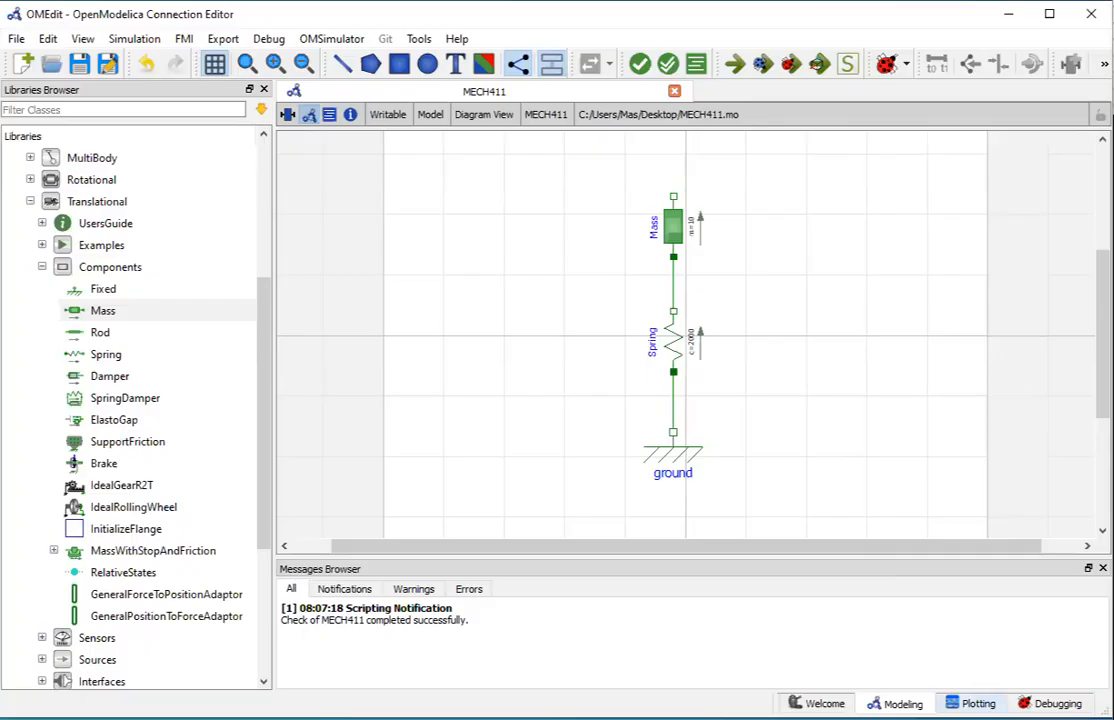
{"action": "left_click", "coordinate": [972, 704]}
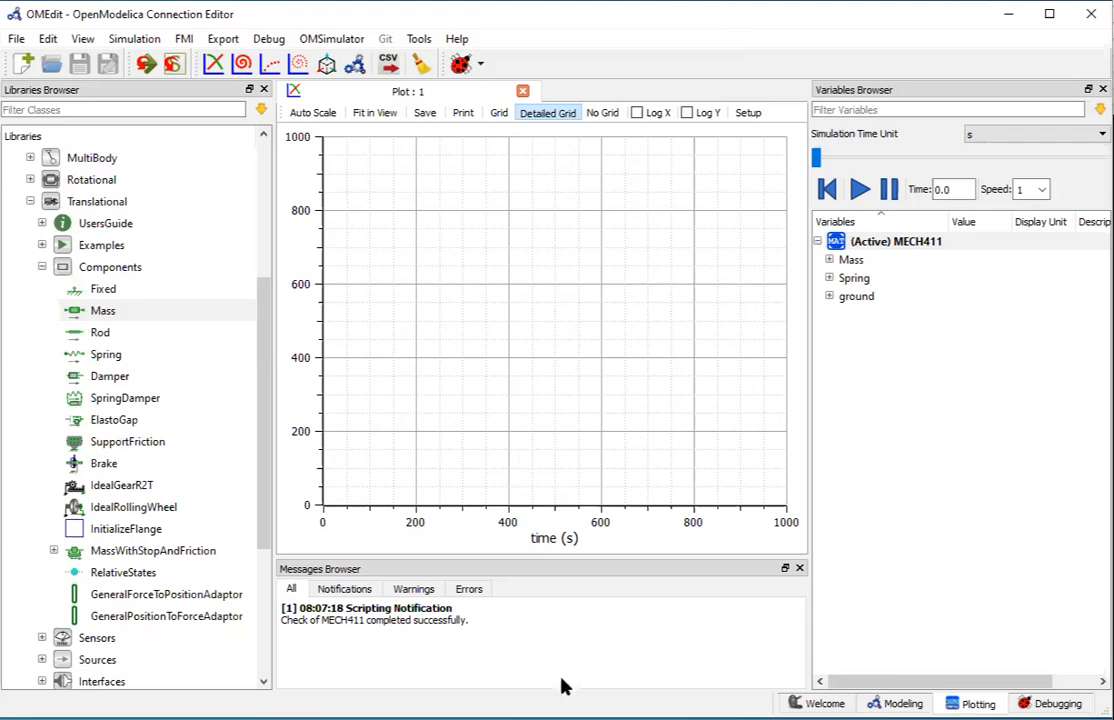
{"action": "left_click", "coordinate": [472, 590]}
{"action": "left_click", "coordinate": [292, 590]}
{"action": "left_click_drag", "start_coordinate": [811, 340], "coordinate": [845, 334]}
{"action": "left_click_drag", "start_coordinate": [271, 229], "coordinate": [202, 229]}
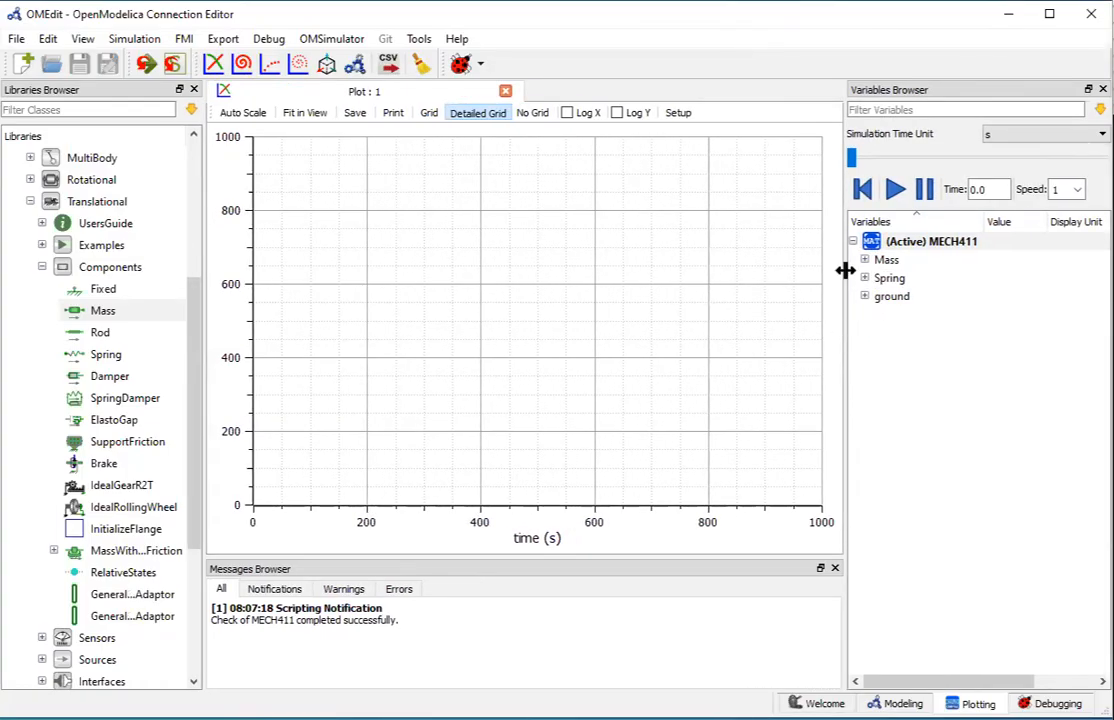
{"action": "left_click_drag", "start_coordinate": [845, 269], "coordinate": [866, 266]}
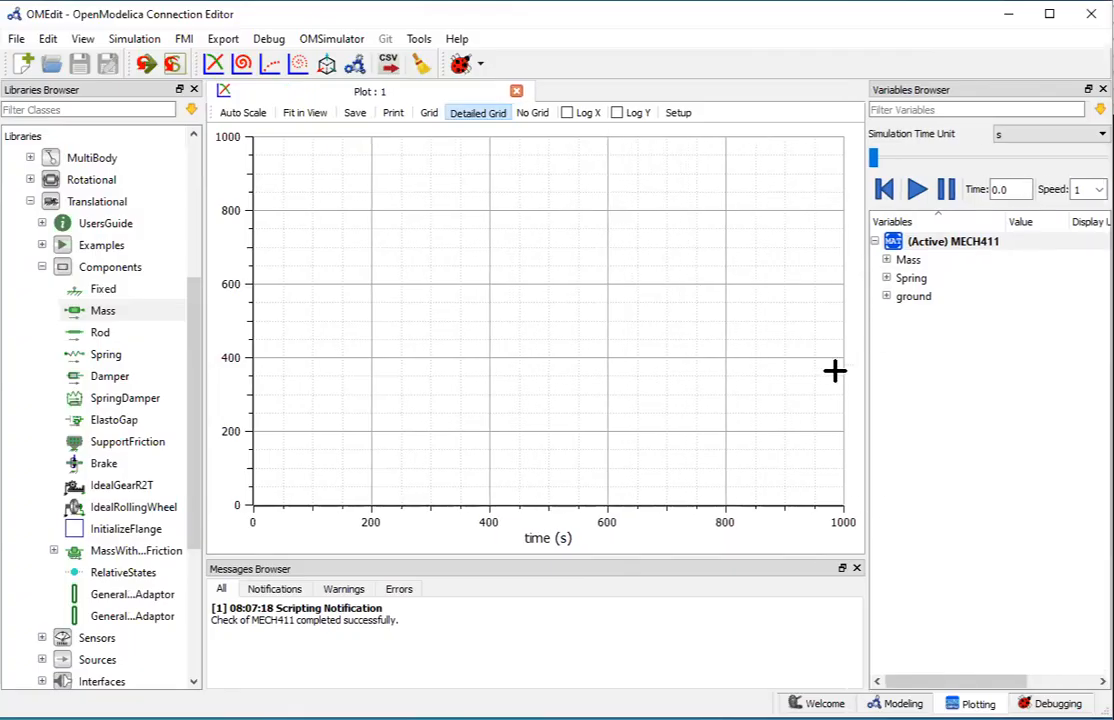
- Plot the mass's displacement s over time, viewing its velocity v alone before restoring the s curve and reading a point
{"action": "left_click", "coordinate": [887, 261]}
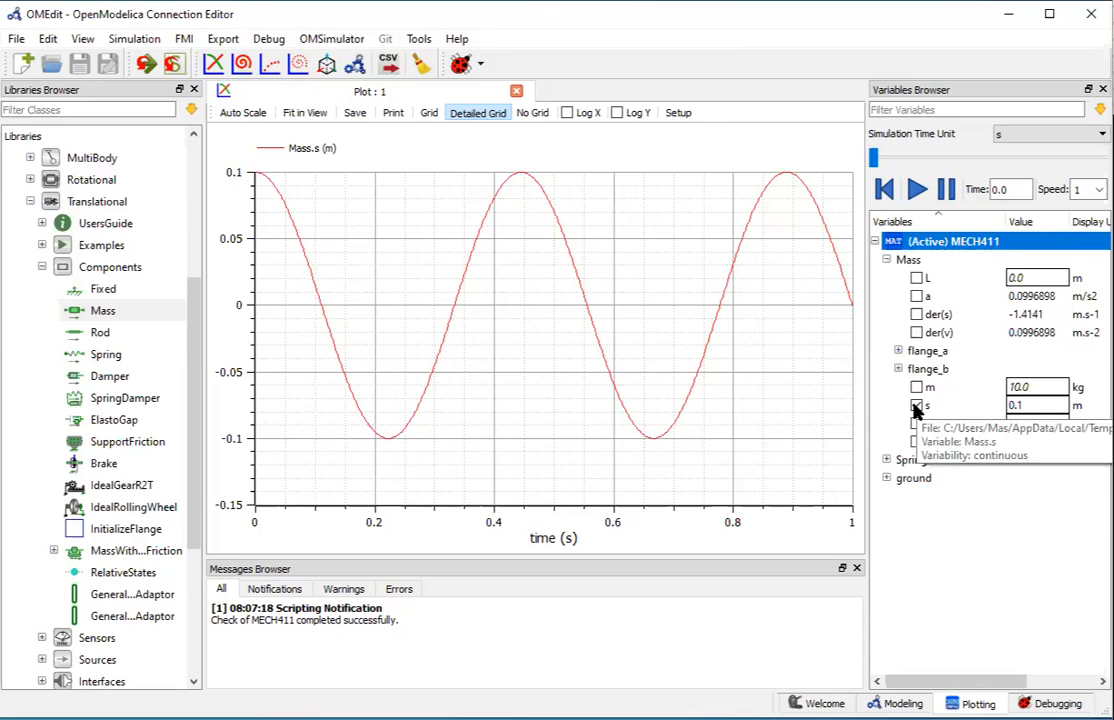
{"action": "left_click", "coordinate": [916, 405]}
{"action": "left_click", "coordinate": [917, 442]}
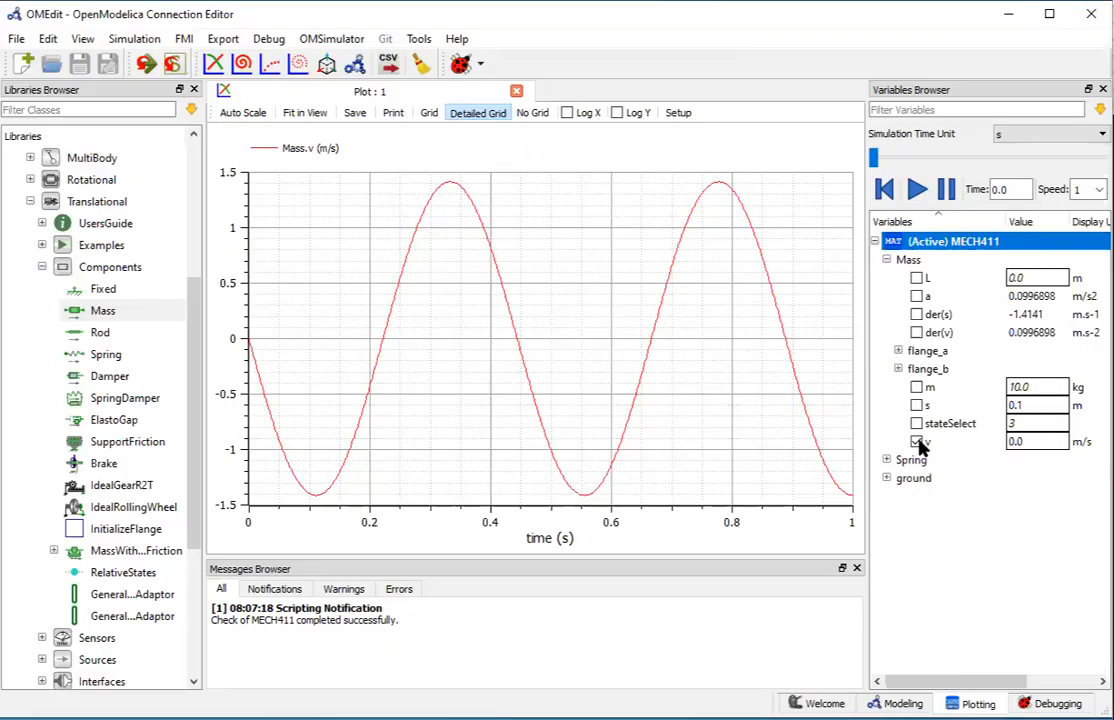
{"action": "left_click", "coordinate": [916, 442]}
{"action": "left_click", "coordinate": [916, 405]}
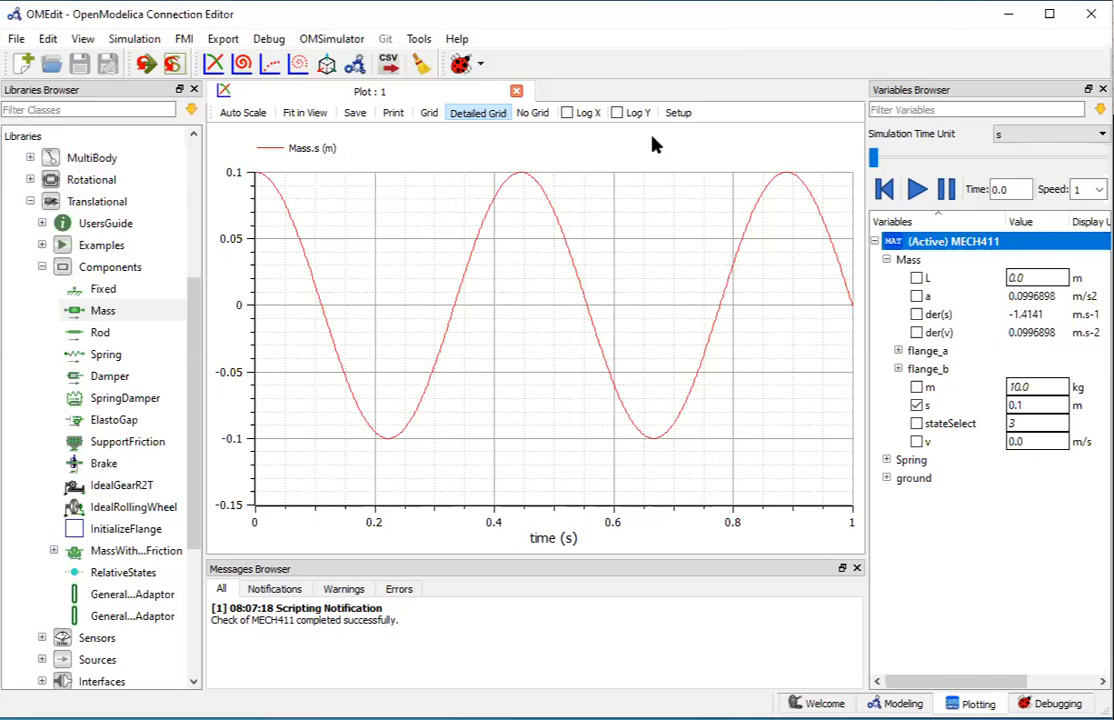
{"action": "mouse_move", "coordinate": [515, 250]}
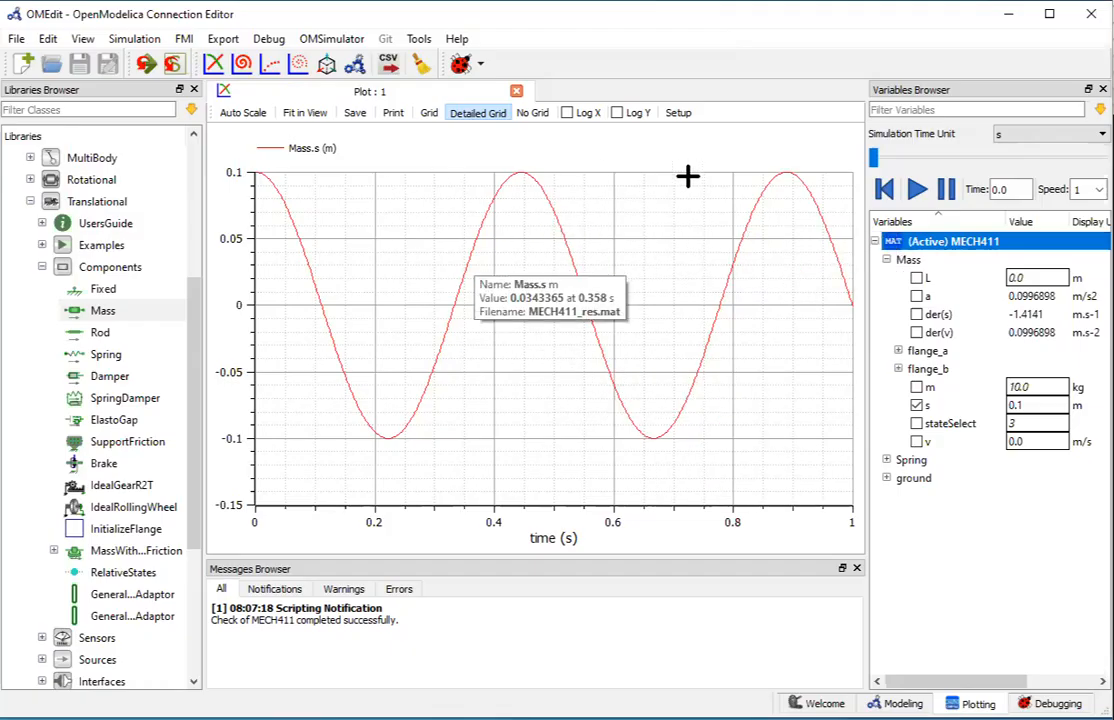
- Open the plot setup and change the Mass.s curve's legend to "Displacement (m)"
{"action": "left_click", "coordinate": [678, 114]}
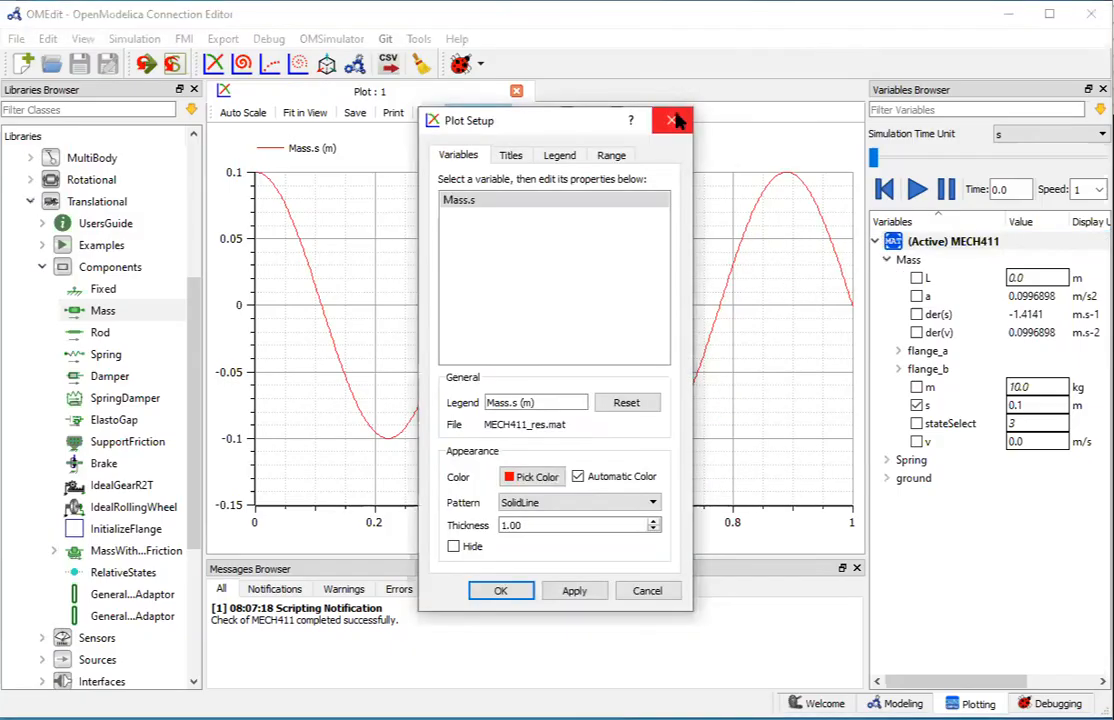
{"action": "left_click_drag", "start_coordinate": [545, 125], "coordinate": [590, 64]}
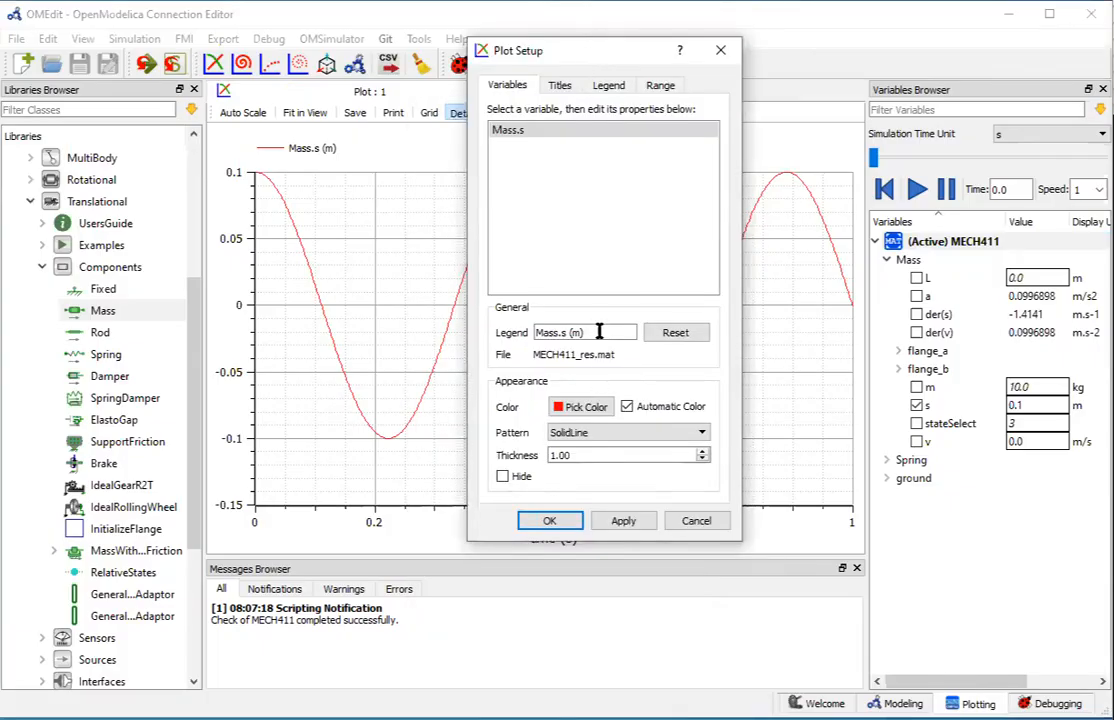
{"action": "left_click_drag", "start_coordinate": [566, 333], "coordinate": [536, 333]}
{"action": "key", "text": "BackSpace"}
{"action": "type", "text": "Displacement"}
- Set the displacement curve's color to blue (#0000ff), its pattern to SolidLine and its thickness to 2.00
{"action": "left_click", "coordinate": [583, 407]}
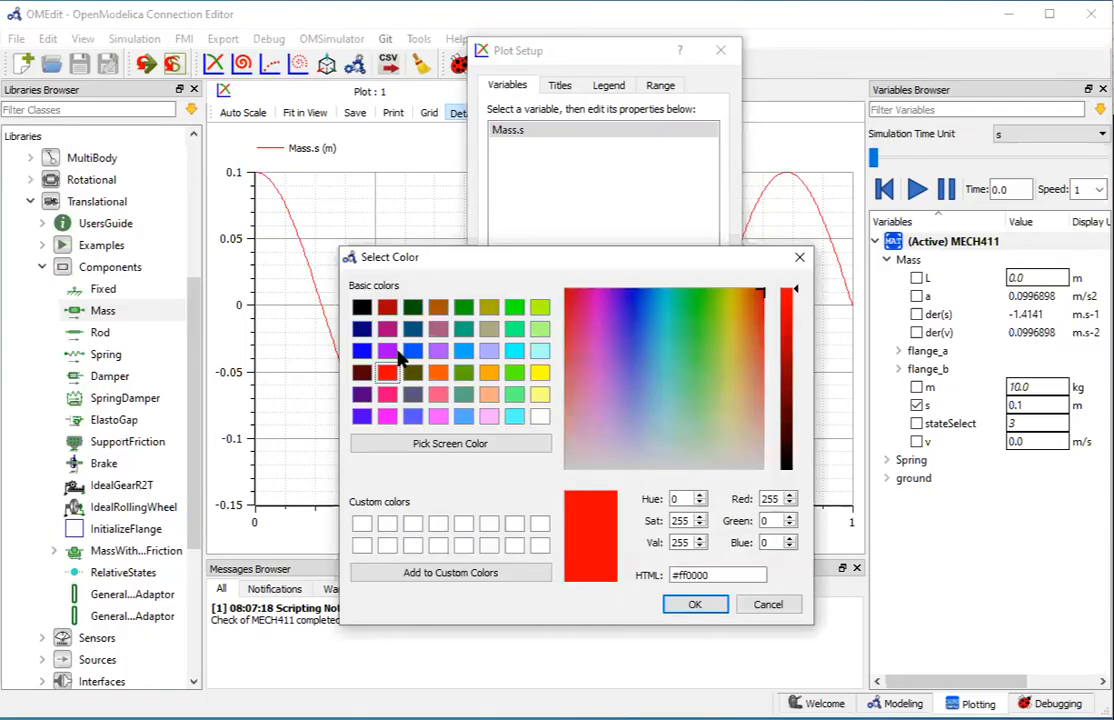
{"action": "left_click", "coordinate": [361, 350]}
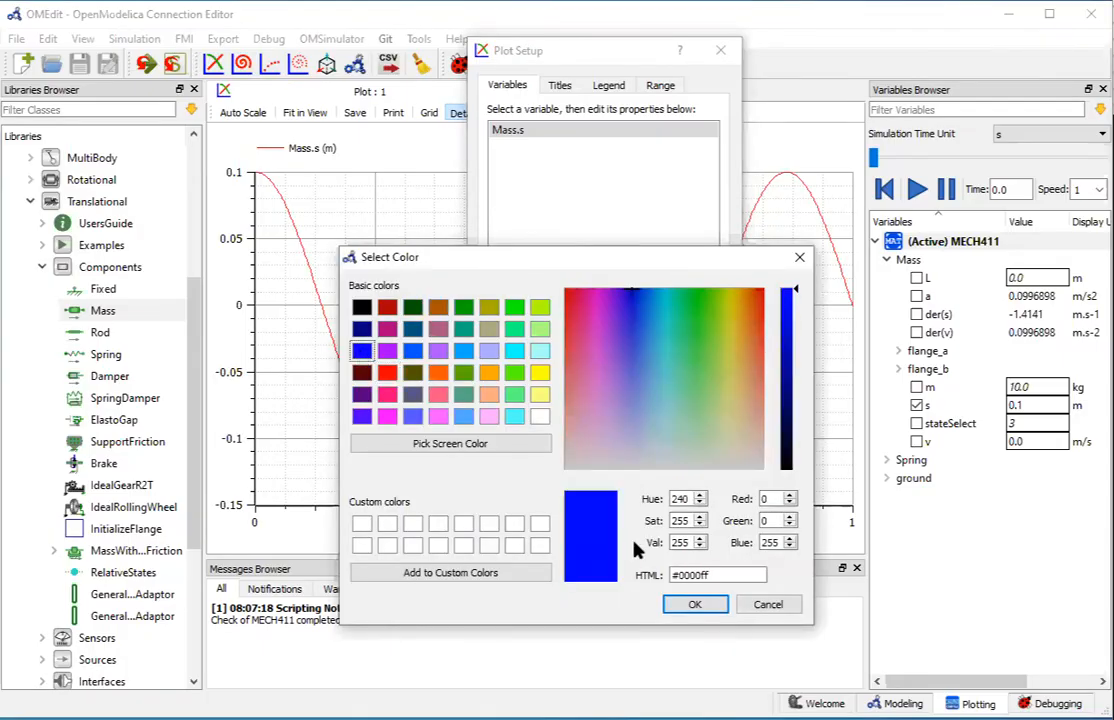
{"action": "left_click", "coordinate": [690, 605]}
{"action": "left_click", "coordinate": [643, 437]}
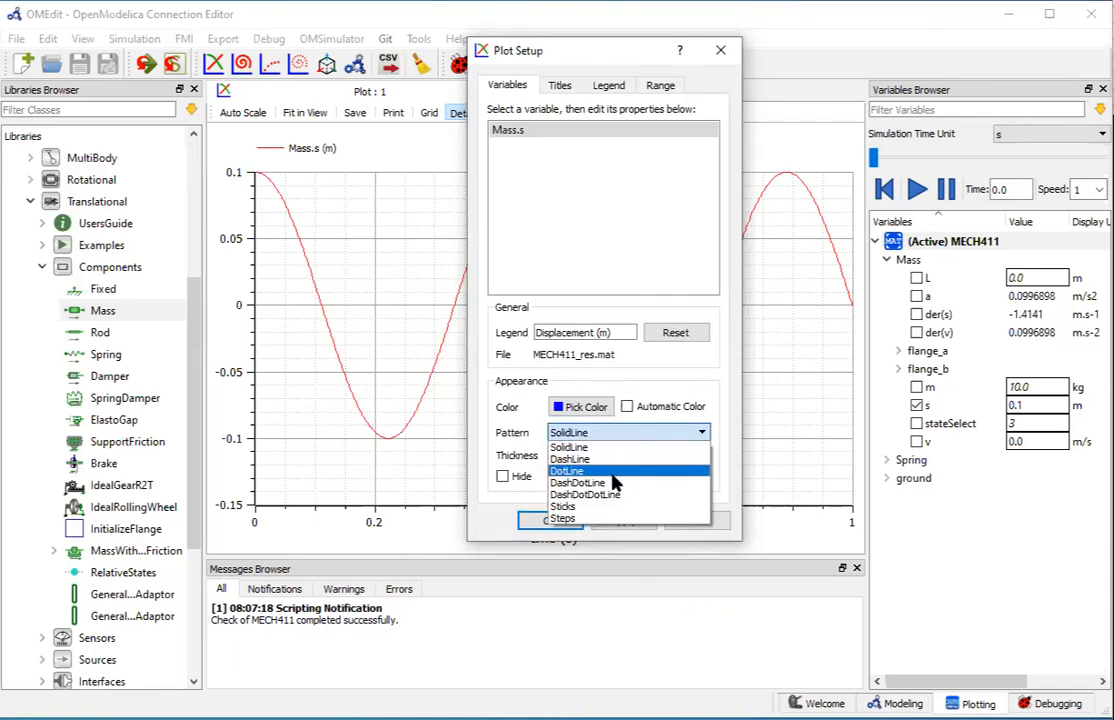
{"action": "left_click", "coordinate": [566, 447]}
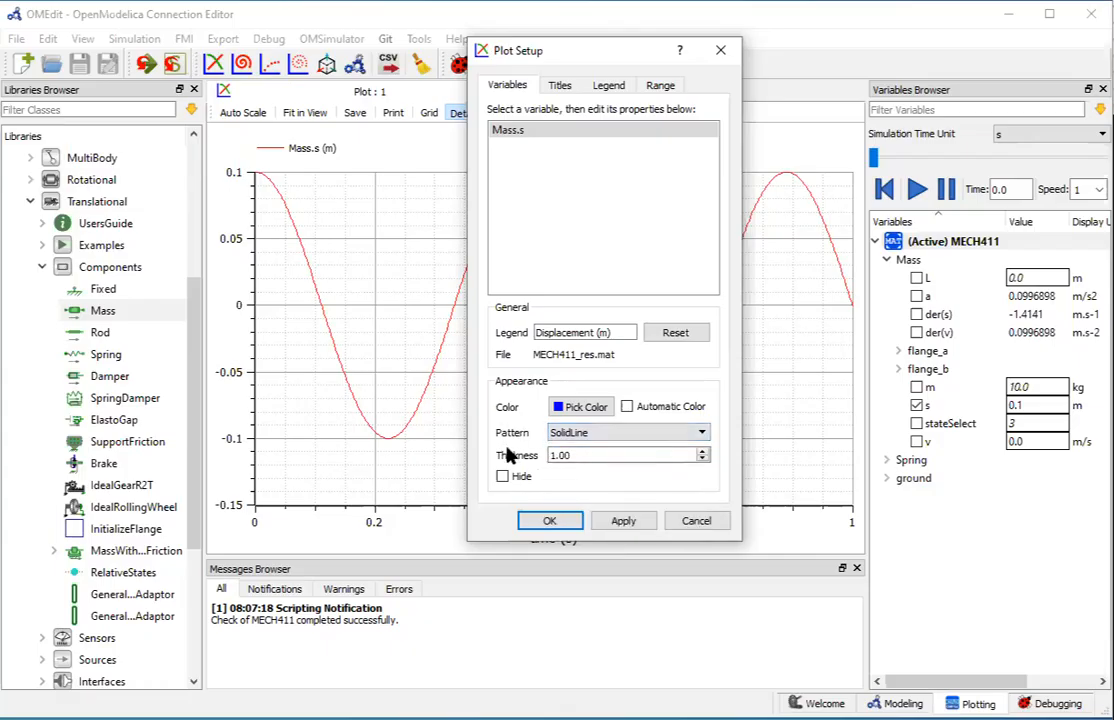
{"action": "left_click", "coordinate": [702, 452]}
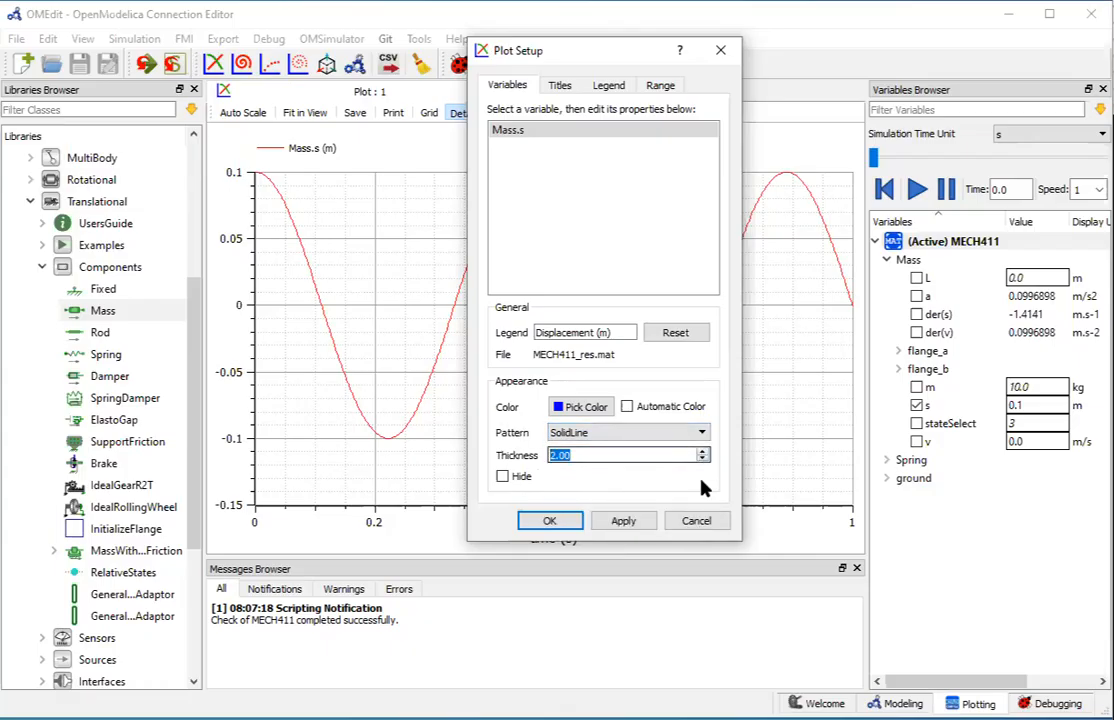
- Set the plot title to "Title" and the vertical axis title to "Amplitude (m)", leaving the footer empty
{"action": "left_click", "coordinate": [561, 88]}
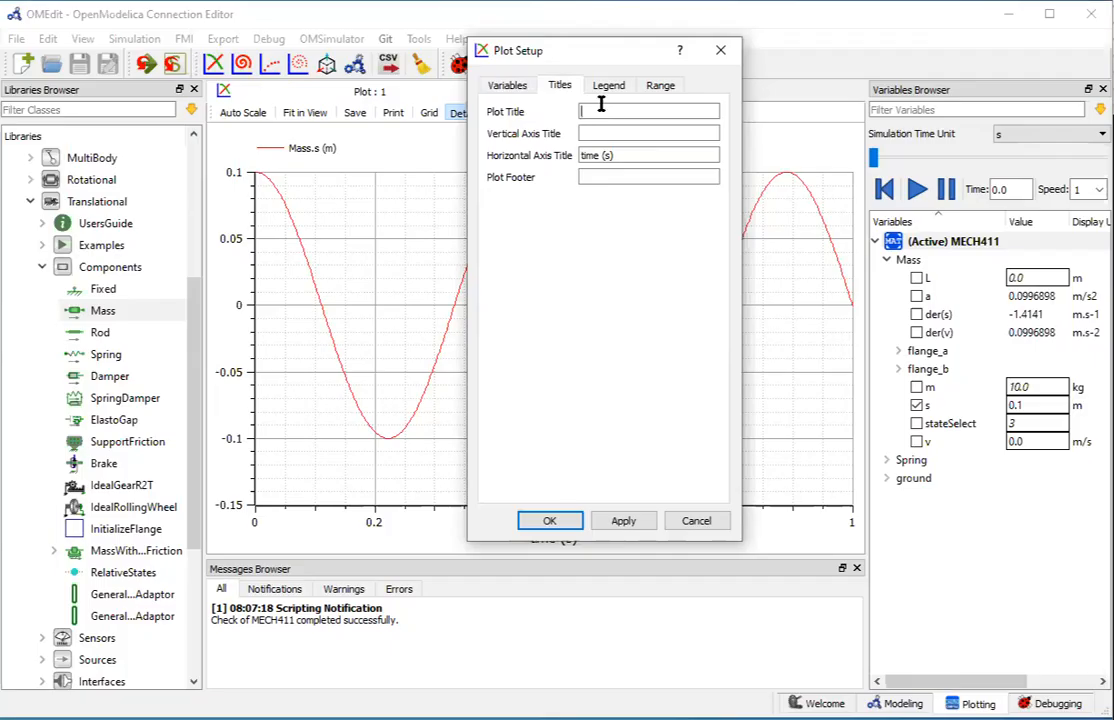
{"action": "type", "text": "Title"}
{"action": "left_click", "coordinate": [605, 135]}
{"action": "type", "text": "Amplitude ()"}
{"action": "key", "text": "Left"}
{"action": "type", "text": "m"}
{"action": "left_click", "coordinate": [598, 177]}
- Keep the legend position at Top, set the Y-axis minimum to -0.1, and accept the plot setup
{"action": "left_click", "coordinate": [607, 86]}
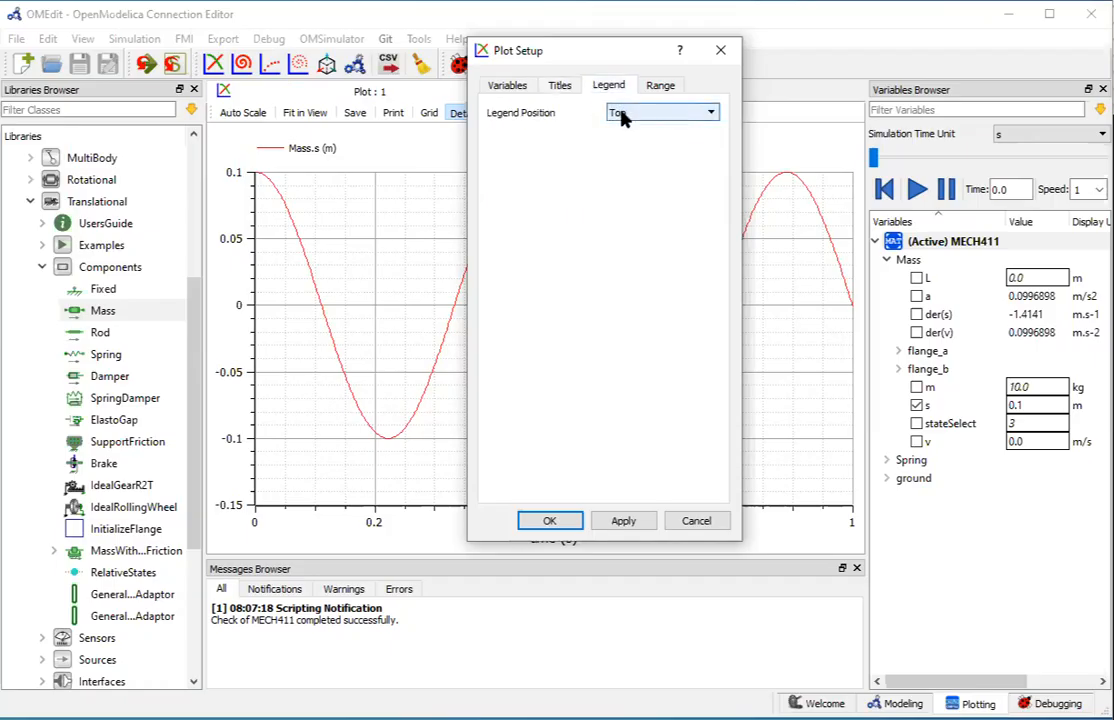
{"action": "left_click", "coordinate": [622, 112]}
{"action": "left_click", "coordinate": [552, 121]}
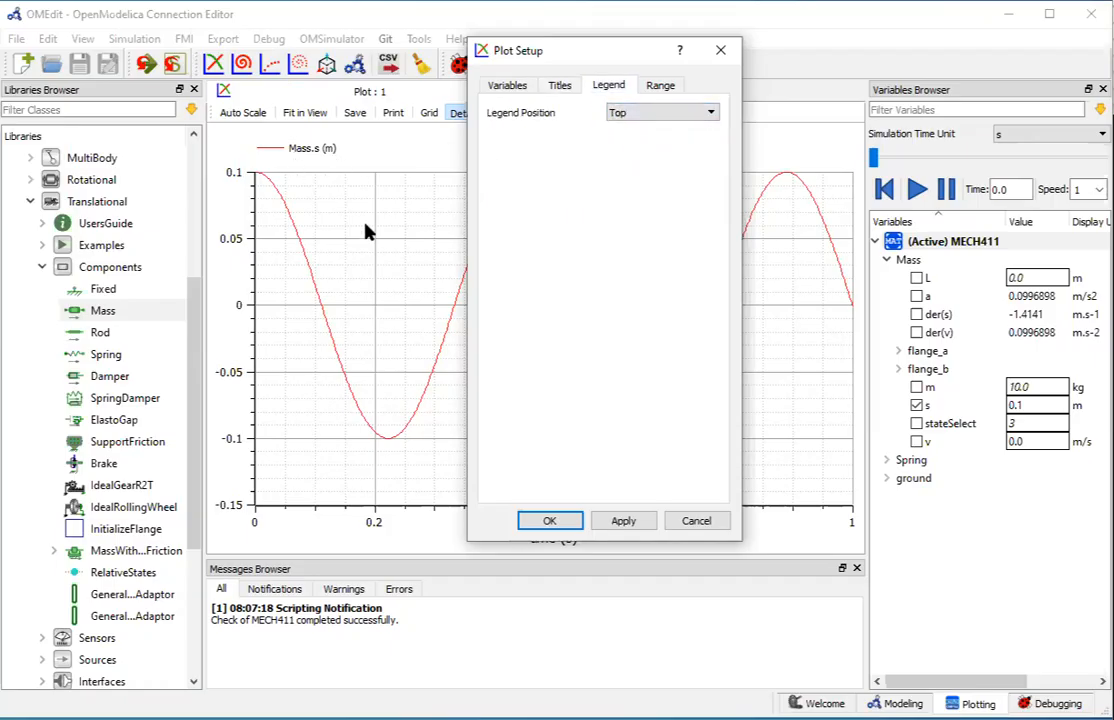
{"action": "left_click", "coordinate": [657, 88]}
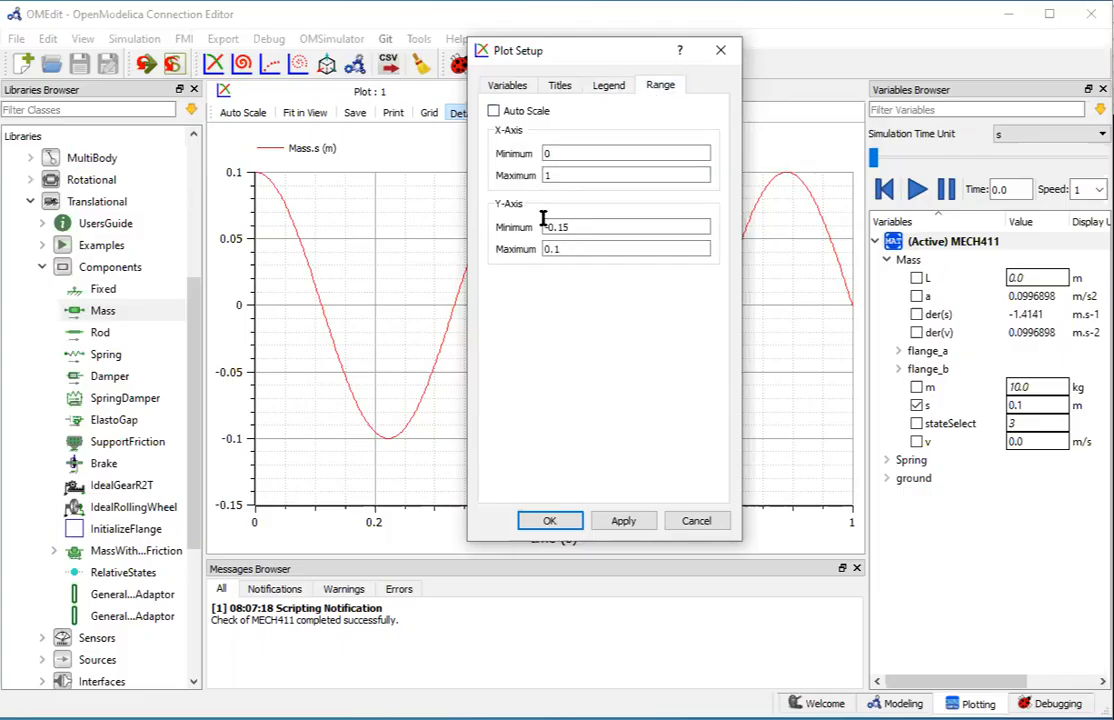
{"action": "left_click_drag", "start_coordinate": [590, 227], "coordinate": [512, 230]}
{"action": "type", "text": "-0.1"}
{"action": "left_click", "coordinate": [551, 521]}
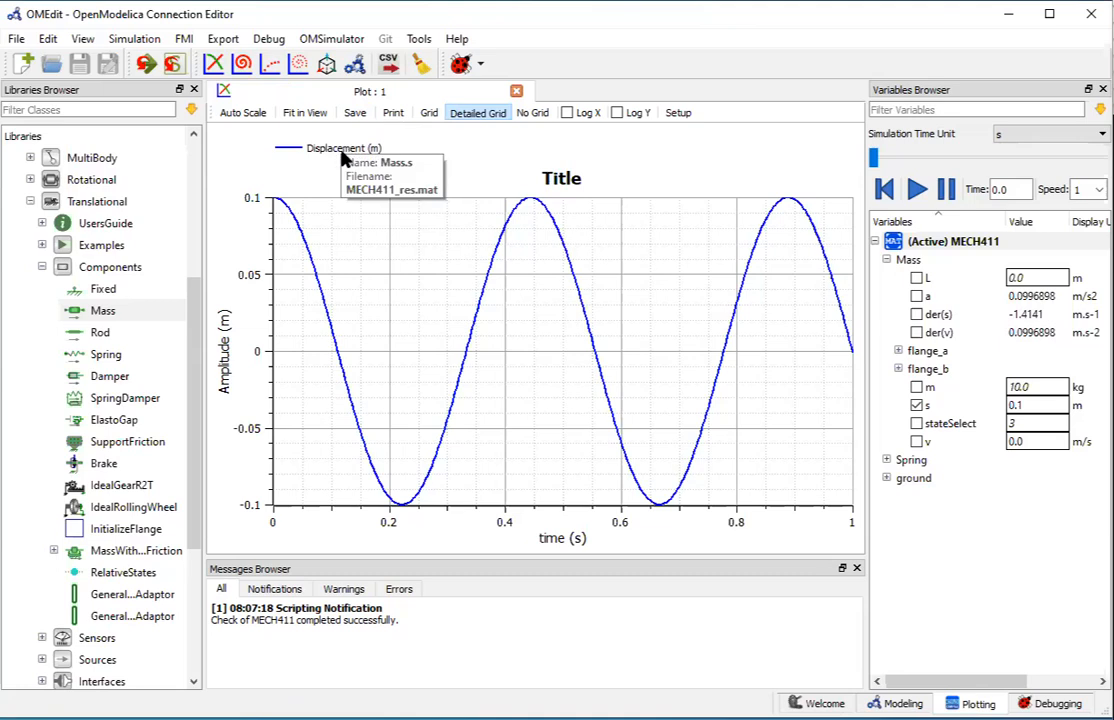
- Add the mass's velocity v to the displacement plot and auto scale the axes
{"action": "left_click", "coordinate": [916, 442]}
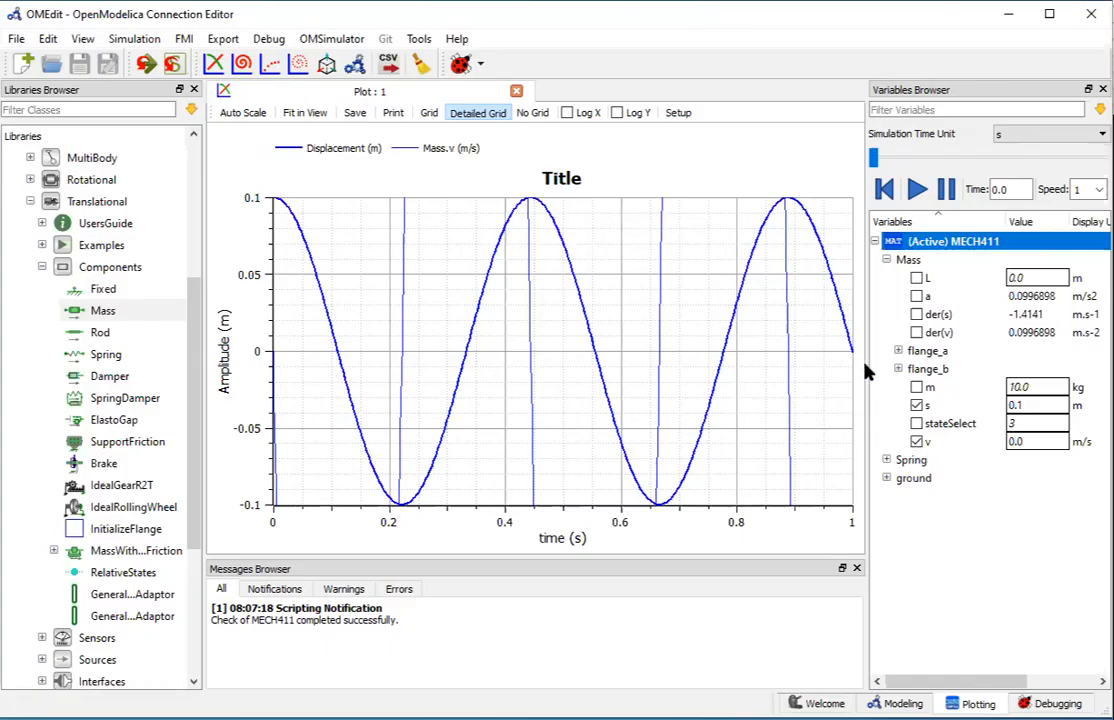
{"action": "left_click", "coordinate": [917, 443]}
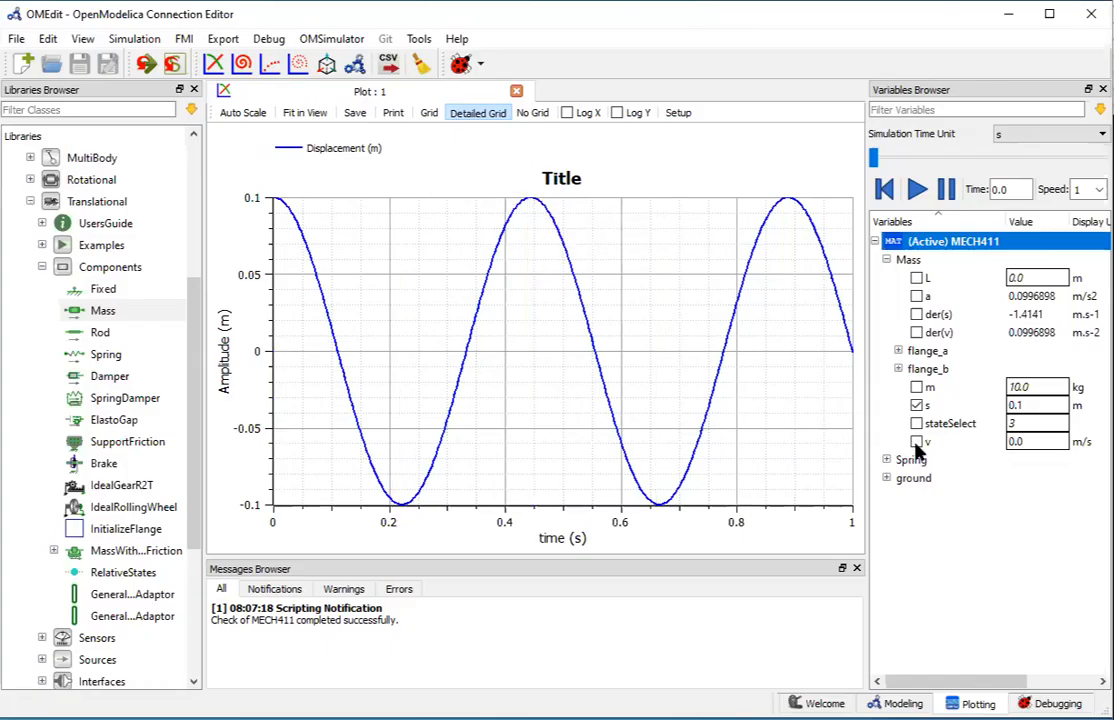
{"action": "left_click", "coordinate": [917, 443]}
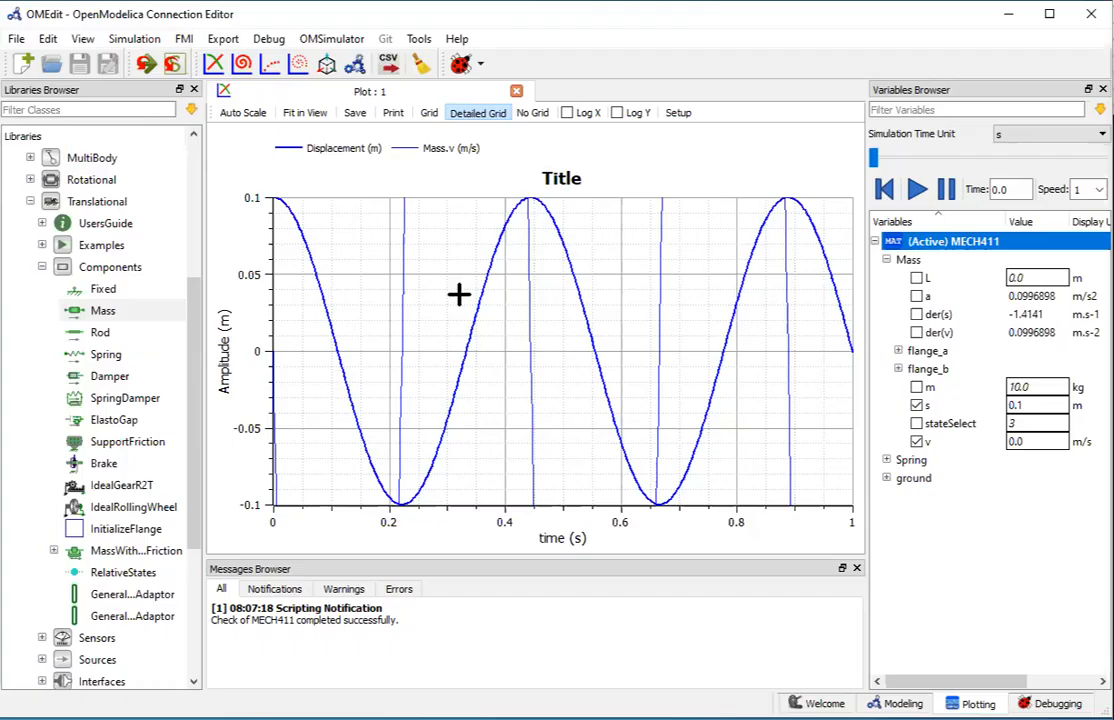
{"action": "left_click", "coordinate": [224, 108]}
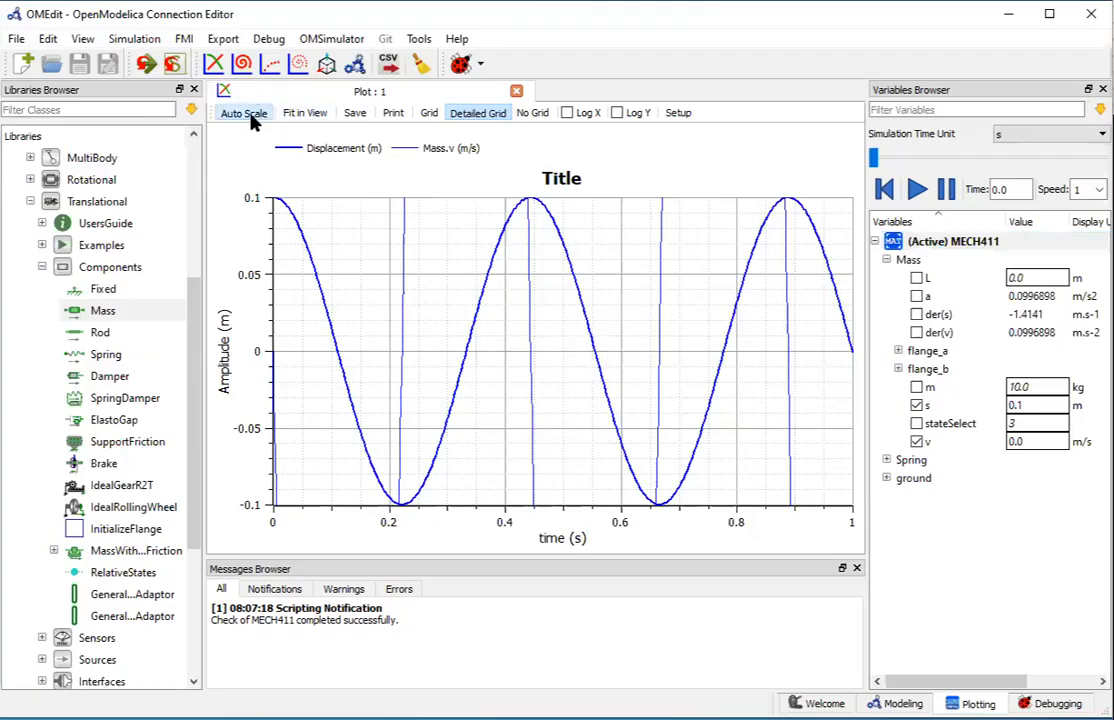
- Fit the displacement and velocity curves in view and inspect the data points along both curves
{"action": "left_click", "coordinate": [301, 116]}
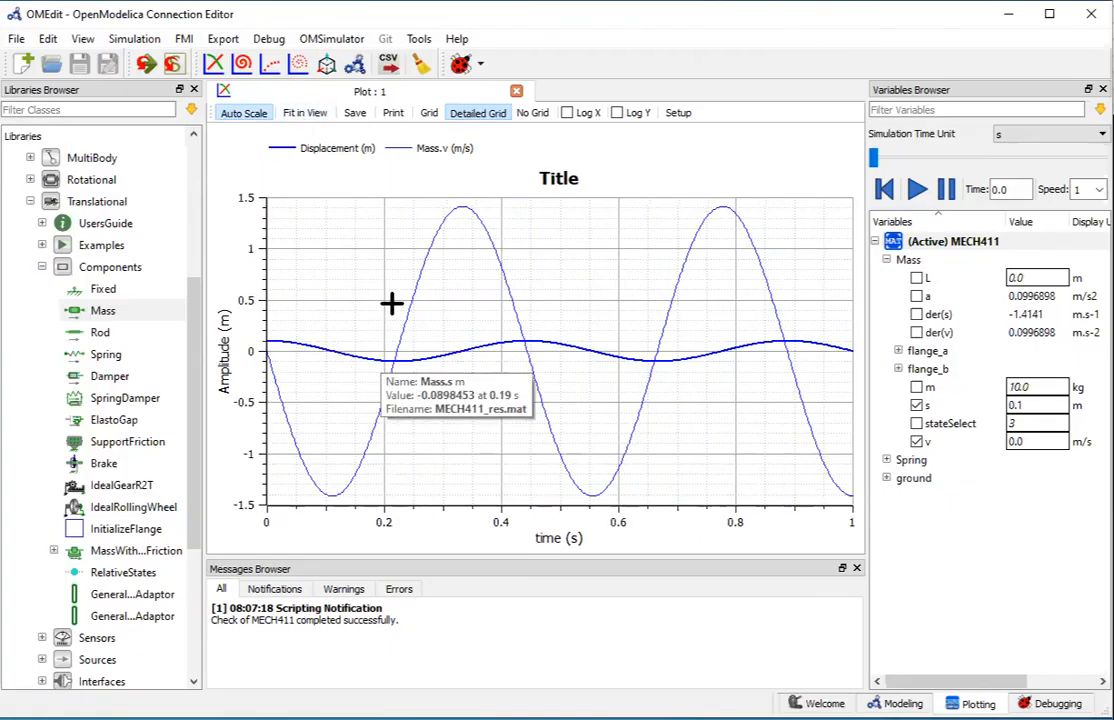
{"action": "mouse_move", "coordinate": [460, 344]}
{"action": "mouse_move", "coordinate": [457, 212]}
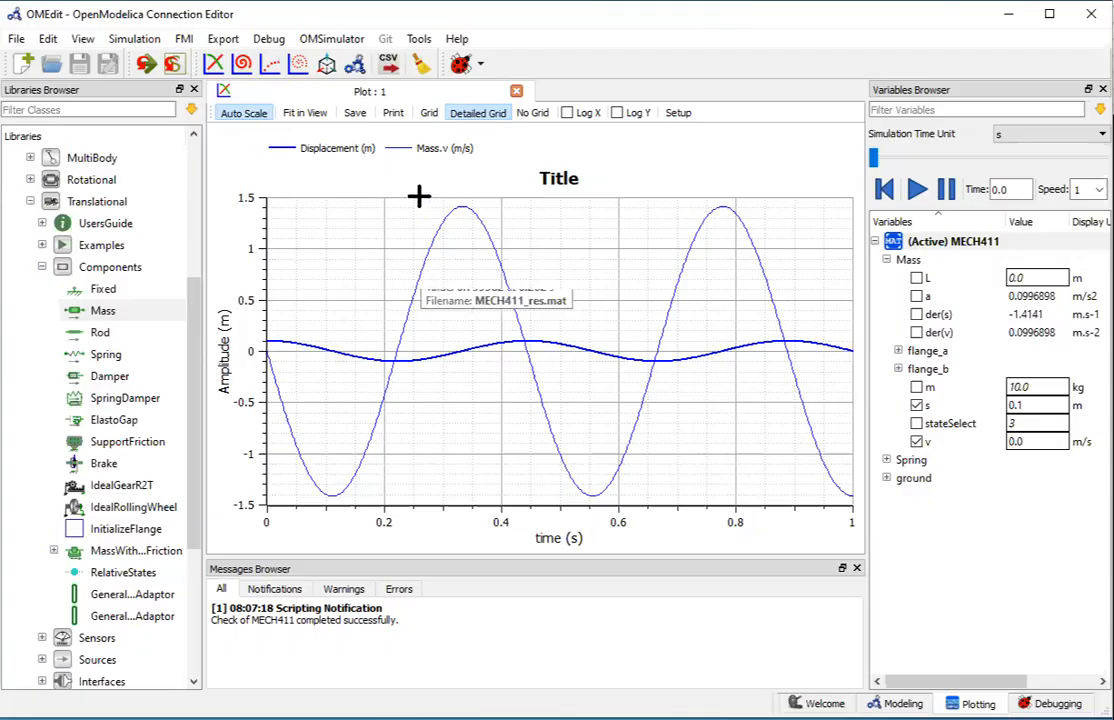
- Try the plot without a grid and with a logarithmic Y axis, keeping the standard grid and linear axes
{"action": "left_click", "coordinate": [470, 114]}
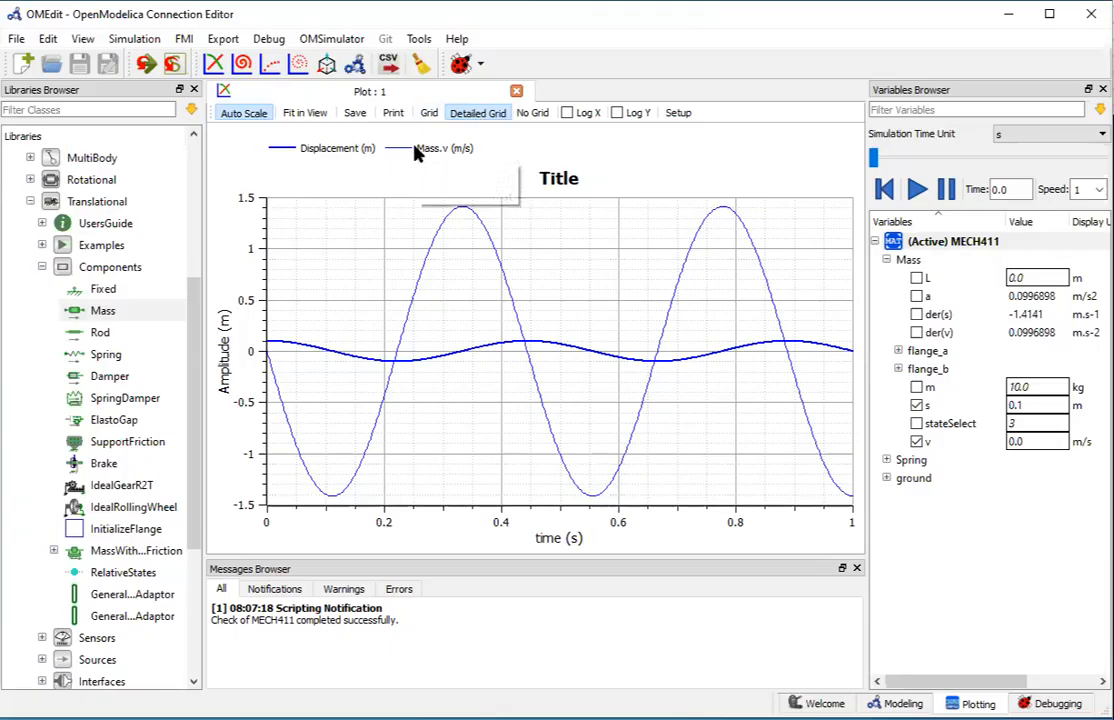
{"action": "left_click", "coordinate": [425, 113]}
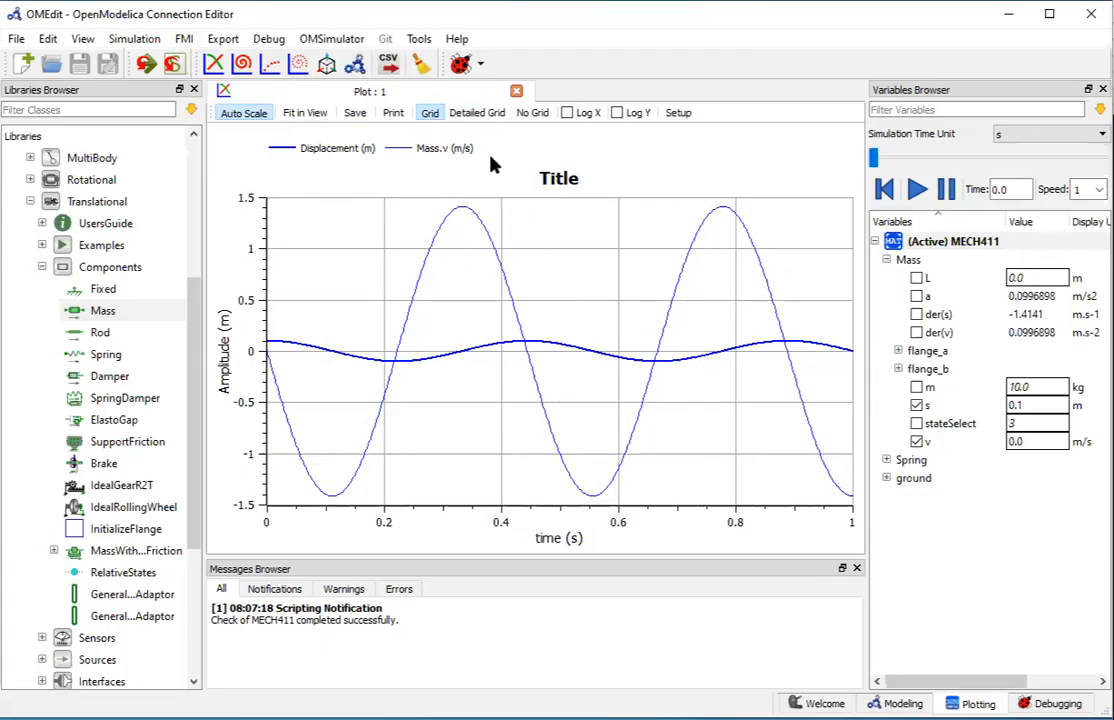
{"action": "left_click", "coordinate": [533, 113]}
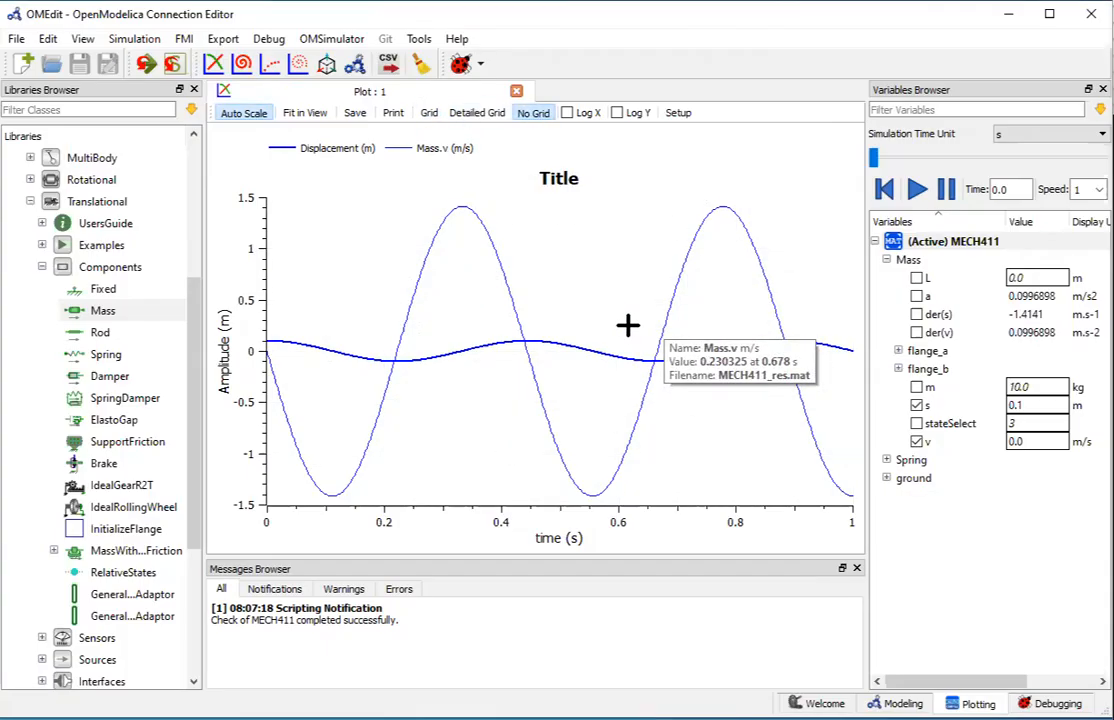
{"action": "left_click", "coordinate": [429, 113]}
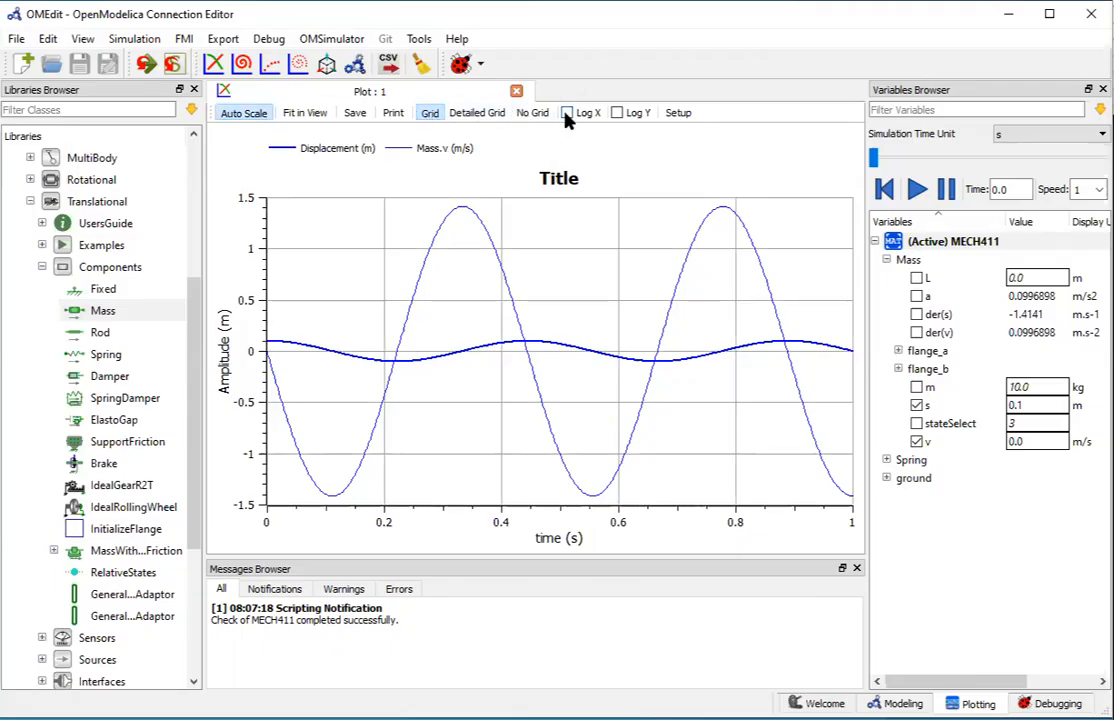
{"action": "left_click", "coordinate": [616, 113]}
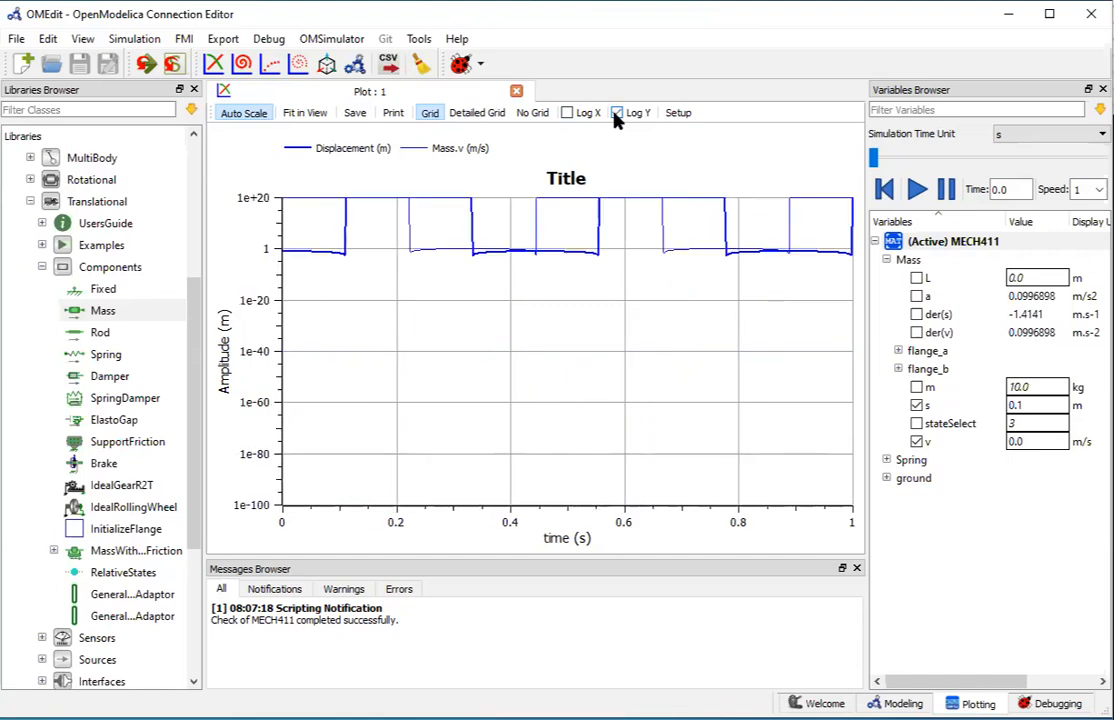
{"action": "left_click", "coordinate": [616, 116]}
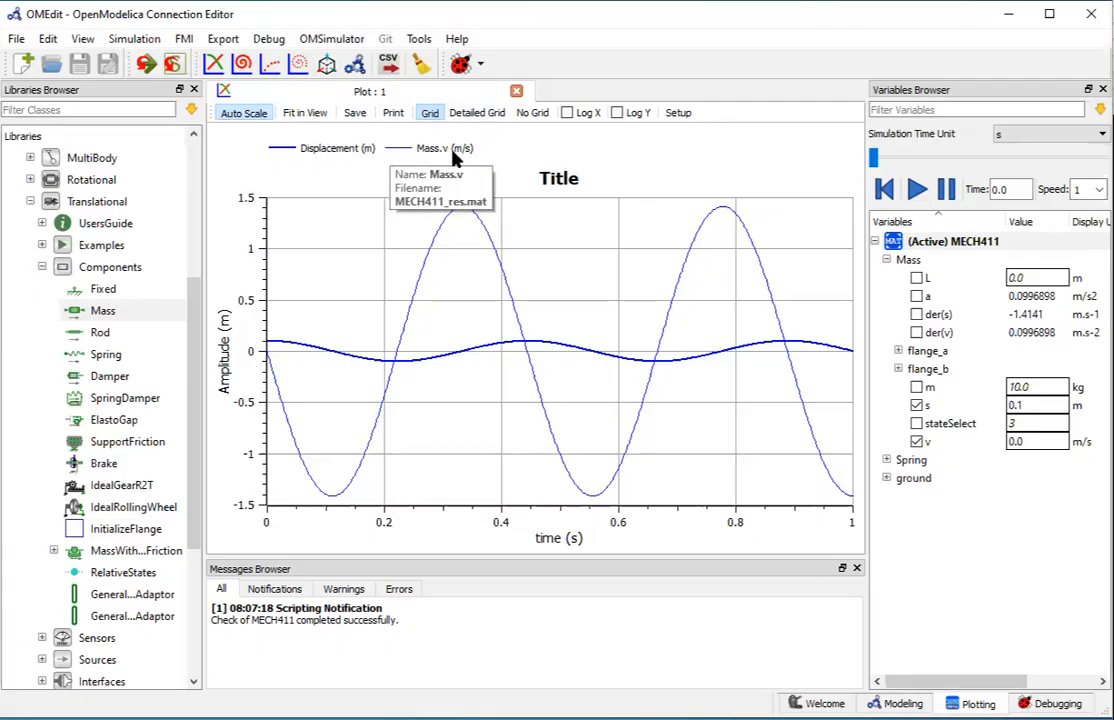
- Change the Mass.v curve's legend to "Velocity (m/s)" in the plot setup
{"action": "left_click", "coordinate": [676, 113]}
{"action": "left_click", "coordinate": [478, 203]}
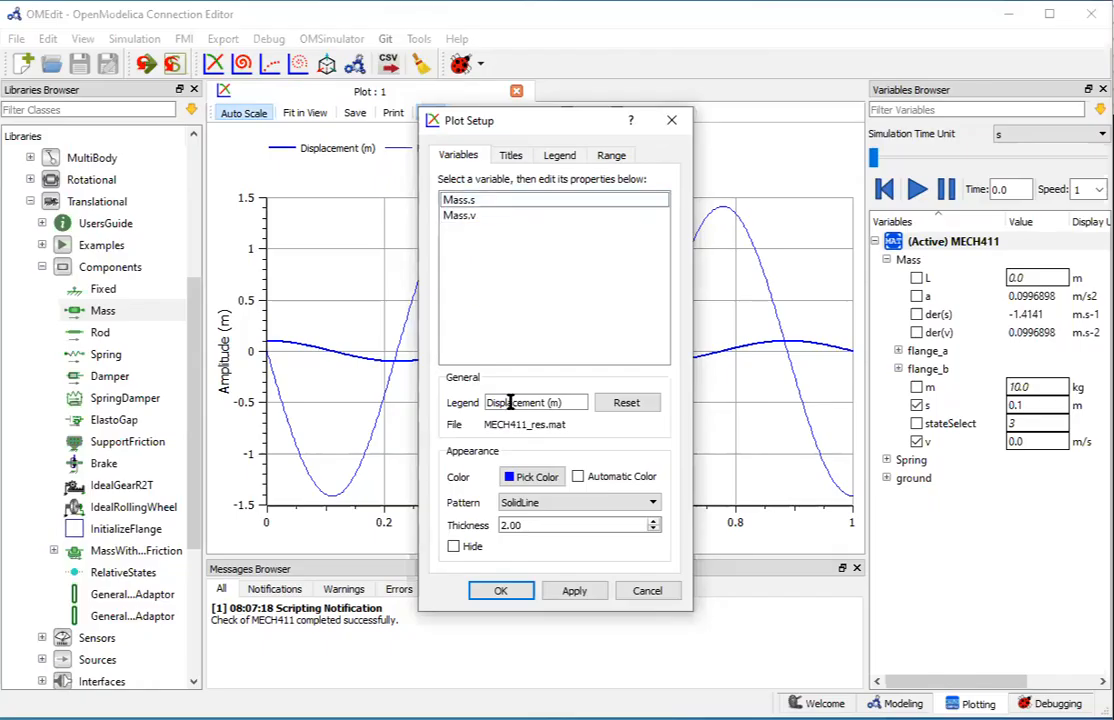
{"action": "left_click", "coordinate": [469, 219]}
{"action": "double_click", "coordinate": [500, 402]}
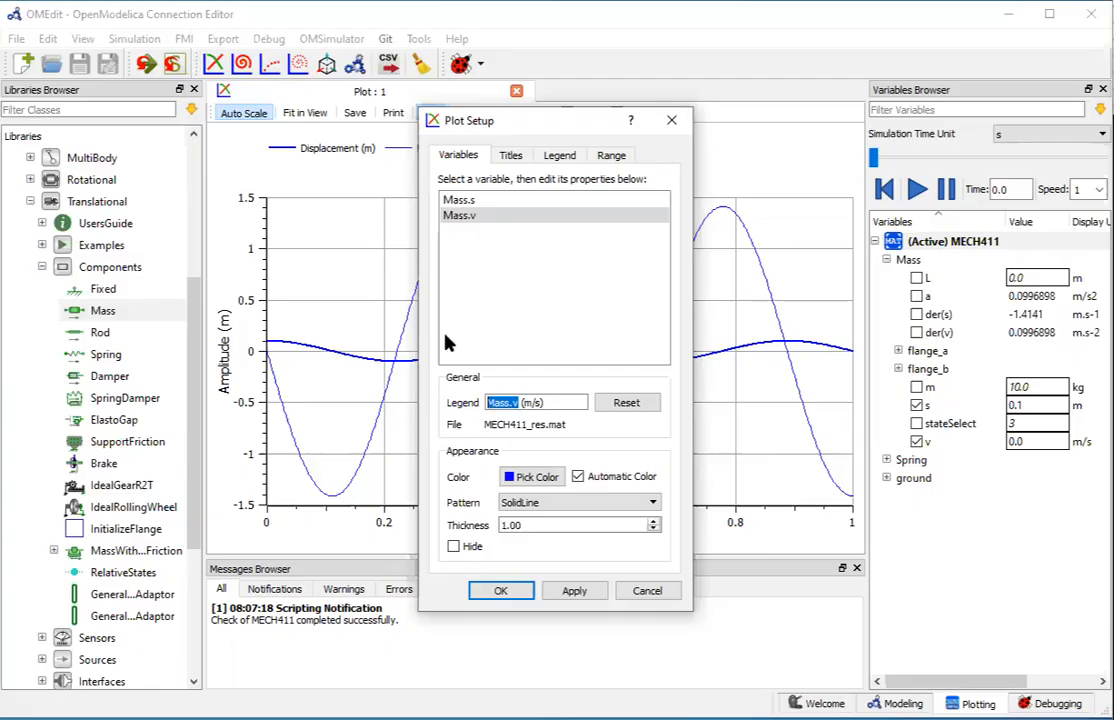
{"action": "type", "text": "Velocity"}
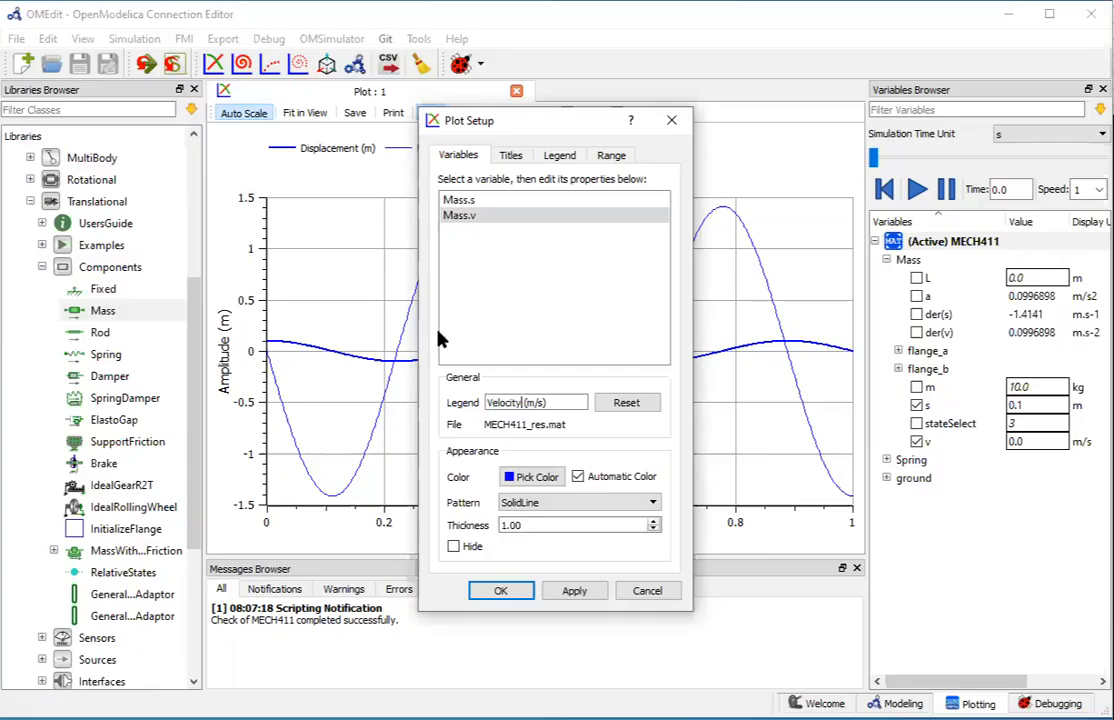
- Format the velocity curve in dark red with the DashLine pattern and a thickness of 2.00, and accept the setup
{"action": "left_click", "coordinate": [530, 477]}
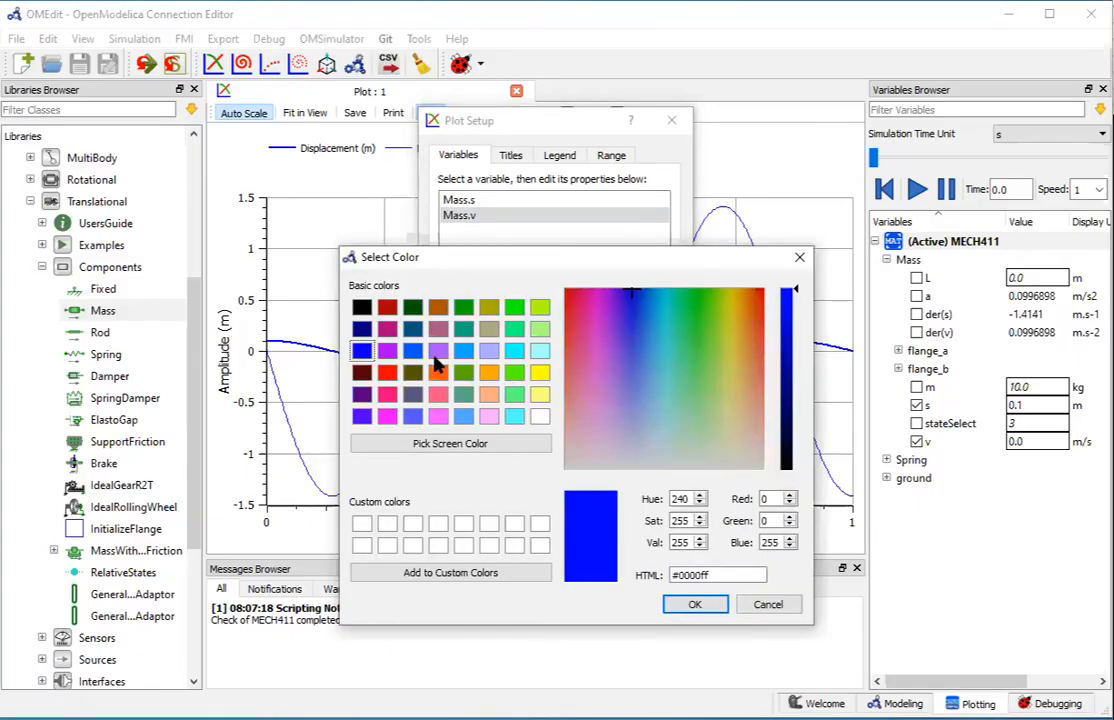
{"action": "left_click", "coordinate": [387, 306]}
{"action": "left_click", "coordinate": [695, 612]}
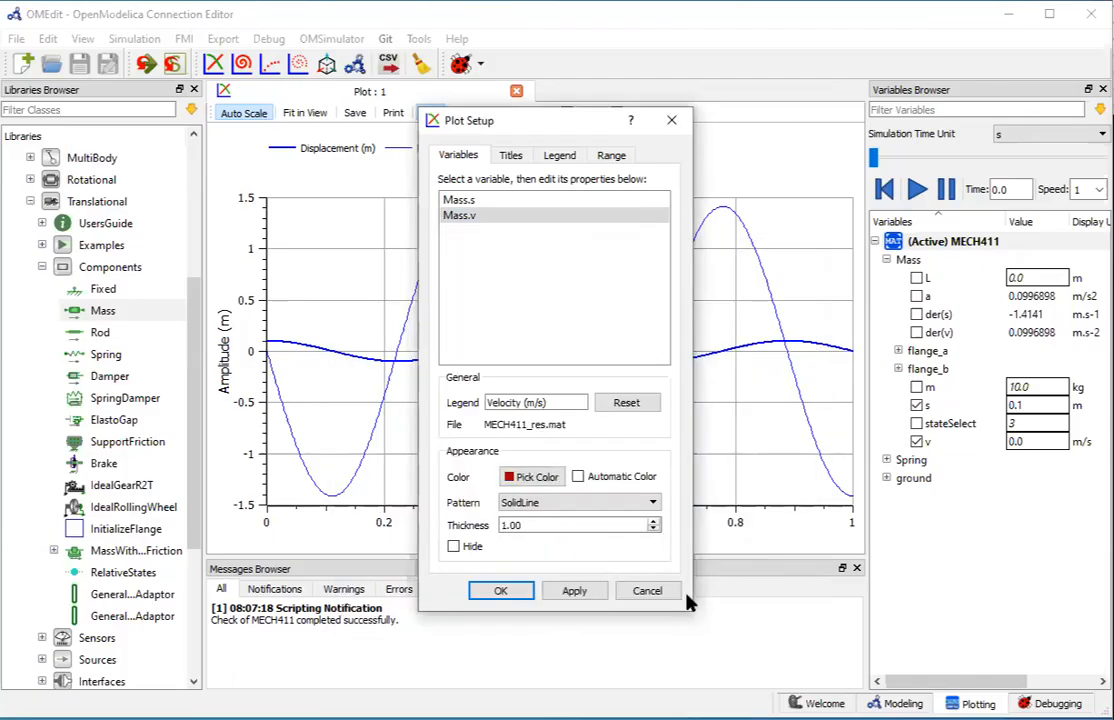
{"action": "left_click", "coordinate": [543, 507]}
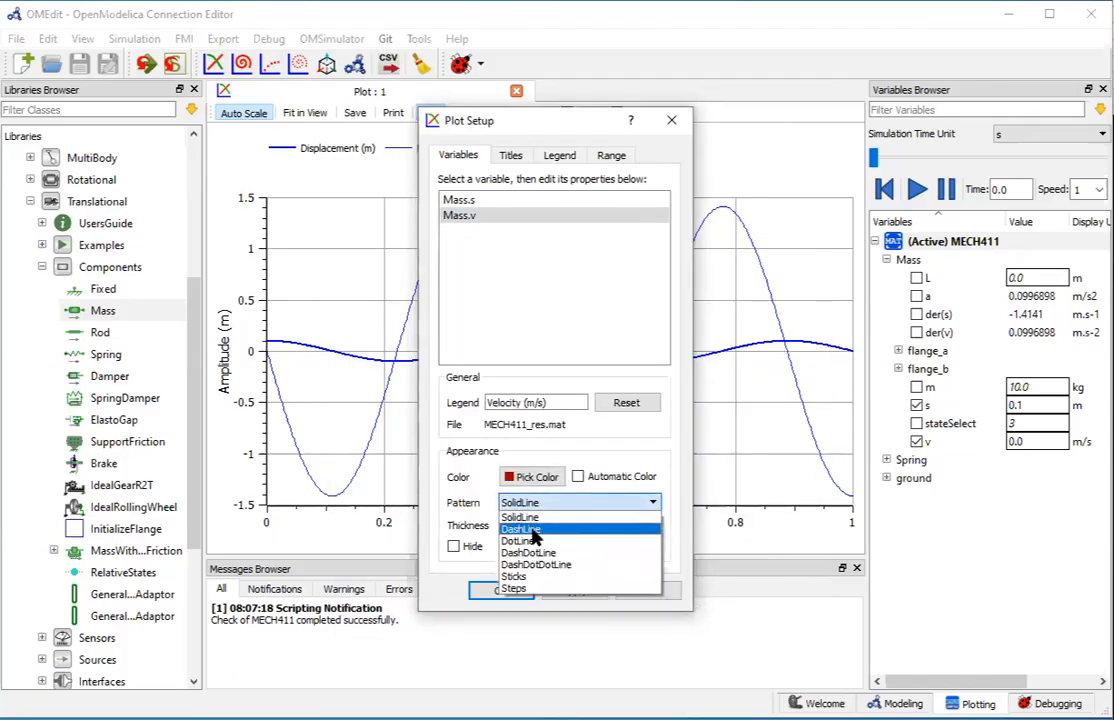
{"action": "left_click", "coordinate": [541, 528]}
{"action": "left_click", "coordinate": [653, 521]}
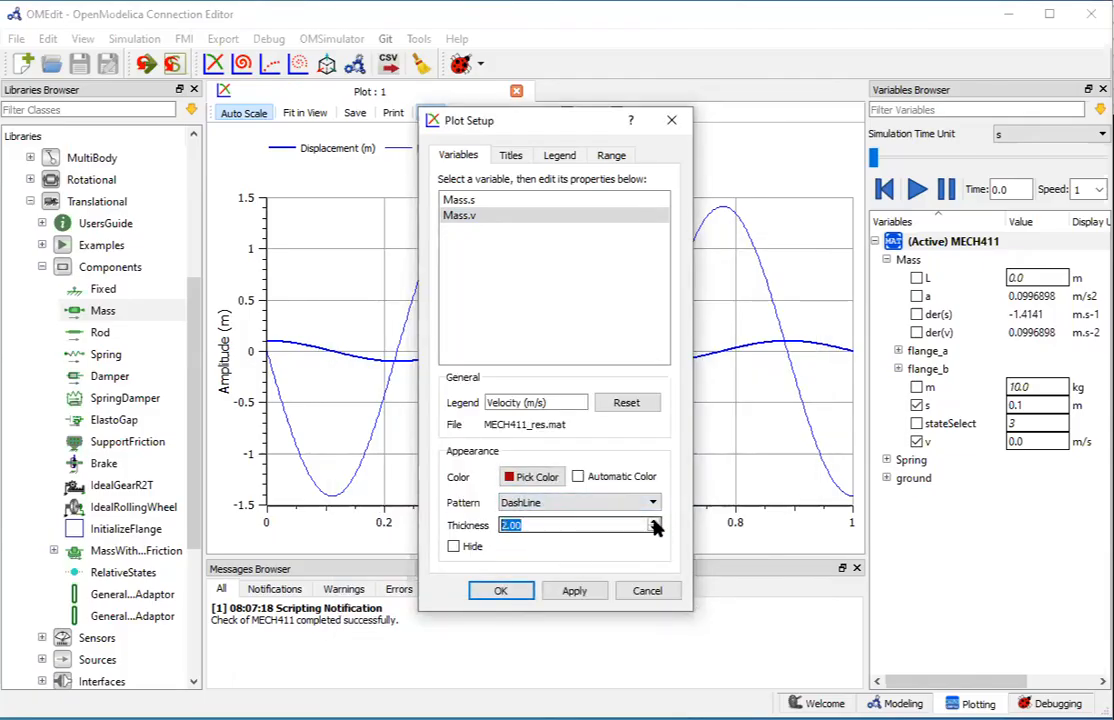
{"action": "left_click", "coordinate": [556, 155]}
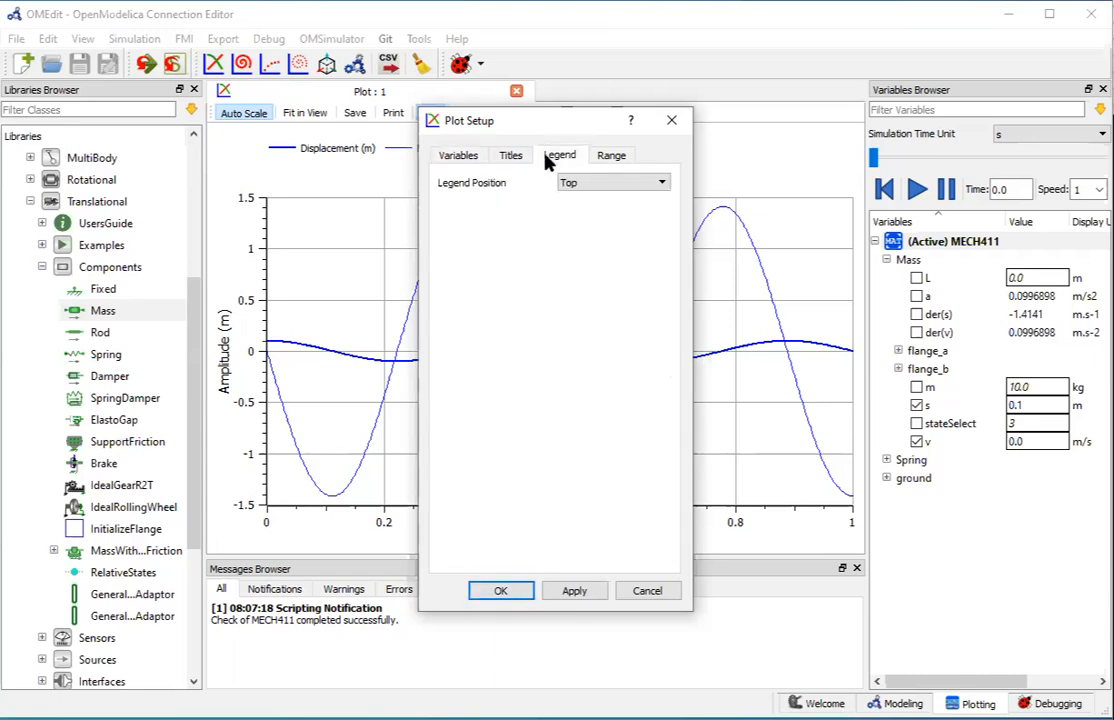
{"action": "left_click", "coordinate": [498, 591]}
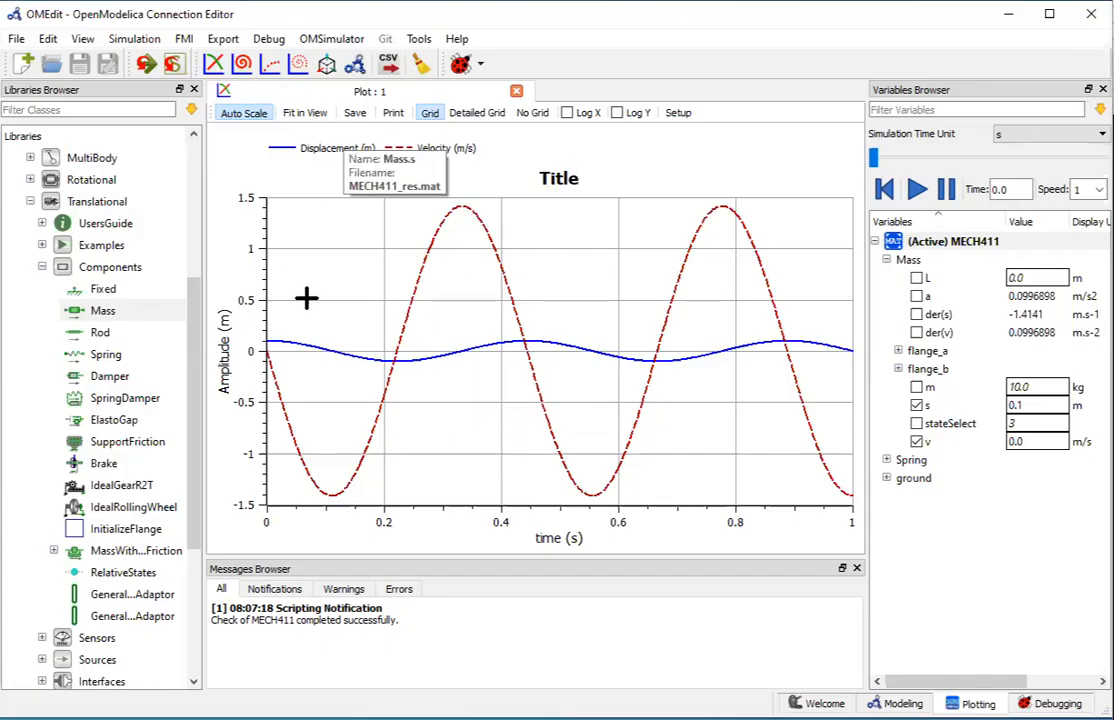
- Remove the mass's velocity v from the displacement plot and fit the remaining curve in view
{"action": "mouse_move", "coordinate": [525, 352]}
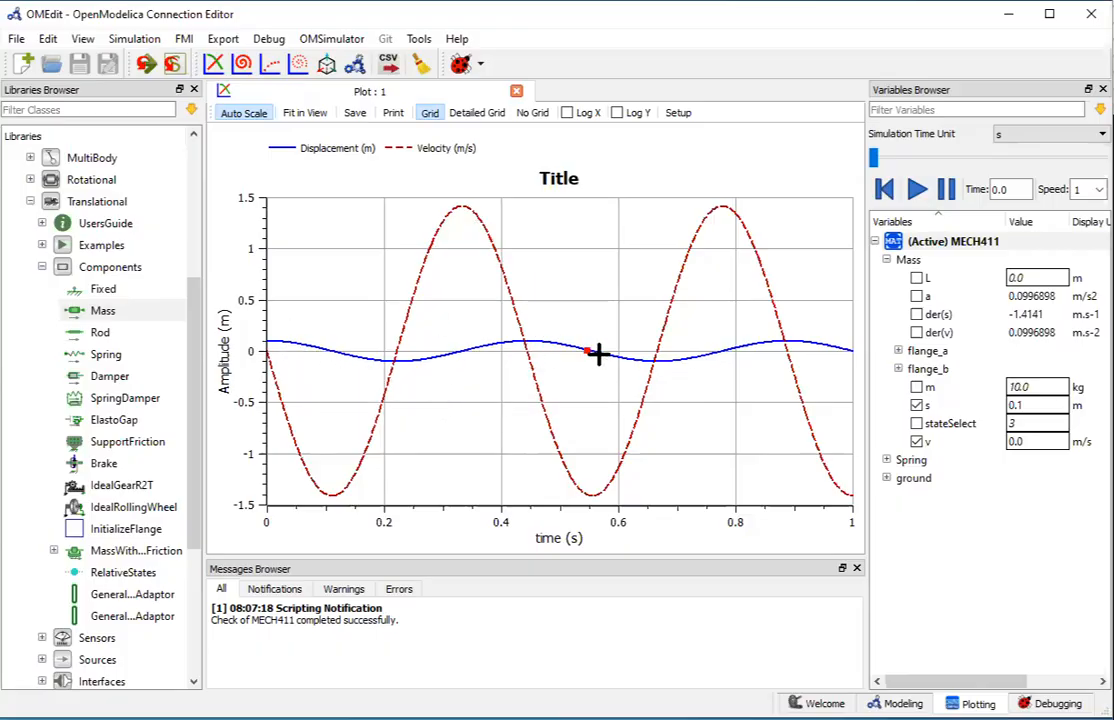
{"action": "left_click", "coordinate": [917, 443]}
{"action": "left_click", "coordinate": [917, 443]}
{"action": "left_click", "coordinate": [917, 443]}
{"action": "left_click", "coordinate": [314, 112]}
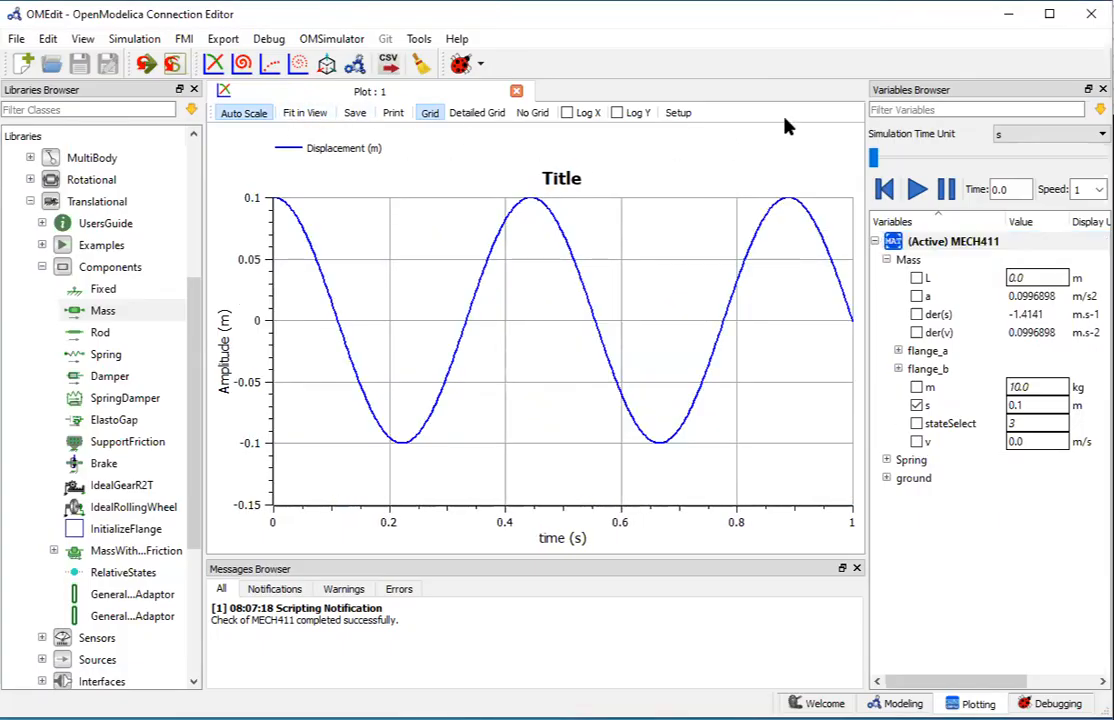
- Turn off auto scaling in the plot setup, set the Y-axis minimum to -0.1, and accept
{"action": "left_click", "coordinate": [678, 114]}
{"action": "left_click", "coordinate": [511, 155]}
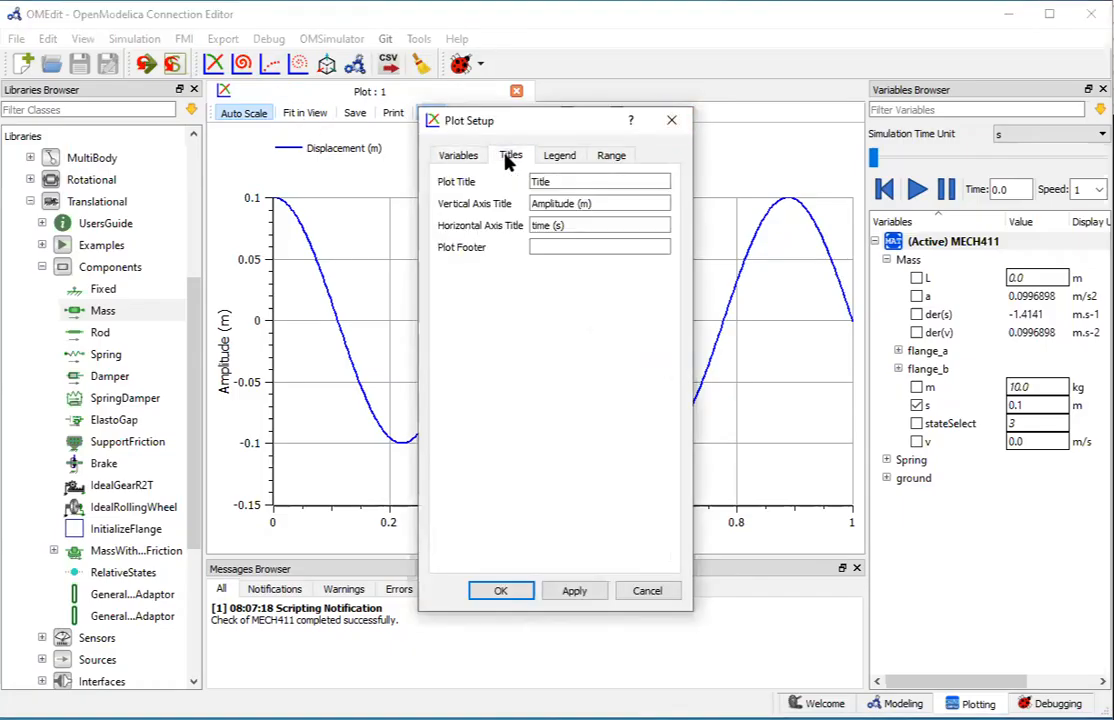
{"action": "left_click", "coordinate": [611, 155]}
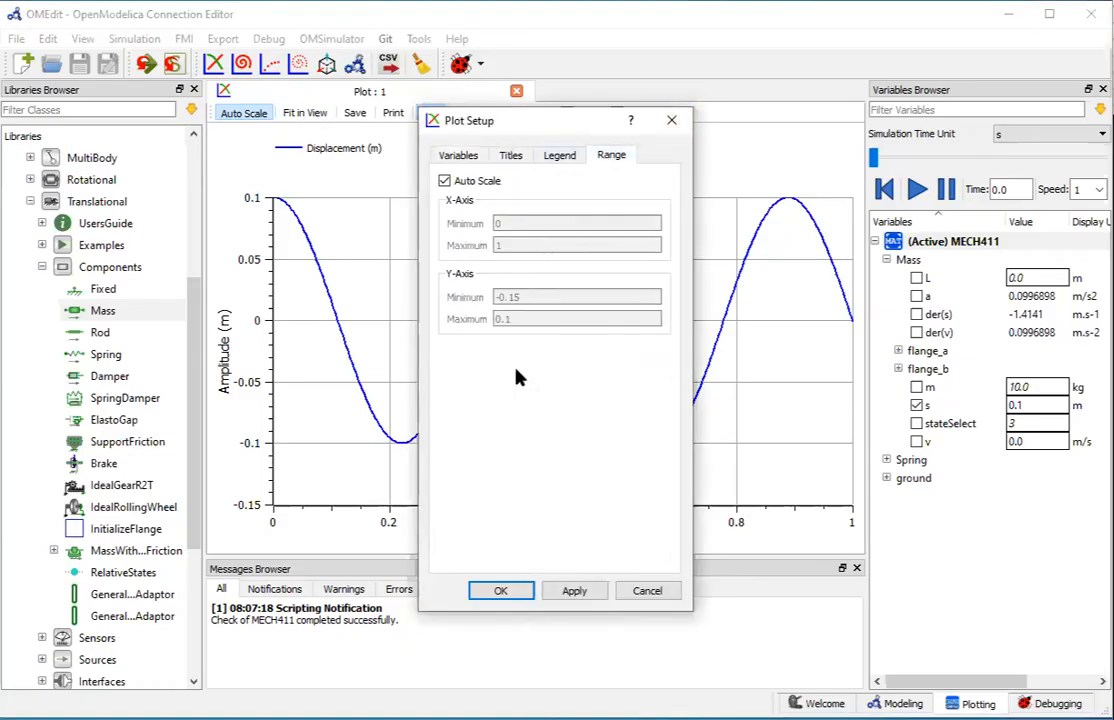
{"action": "left_click", "coordinate": [445, 181]}
{"action": "left_click_drag", "start_coordinate": [525, 297], "coordinate": [453, 297]}
{"action": "type", "text": "-0.1"}
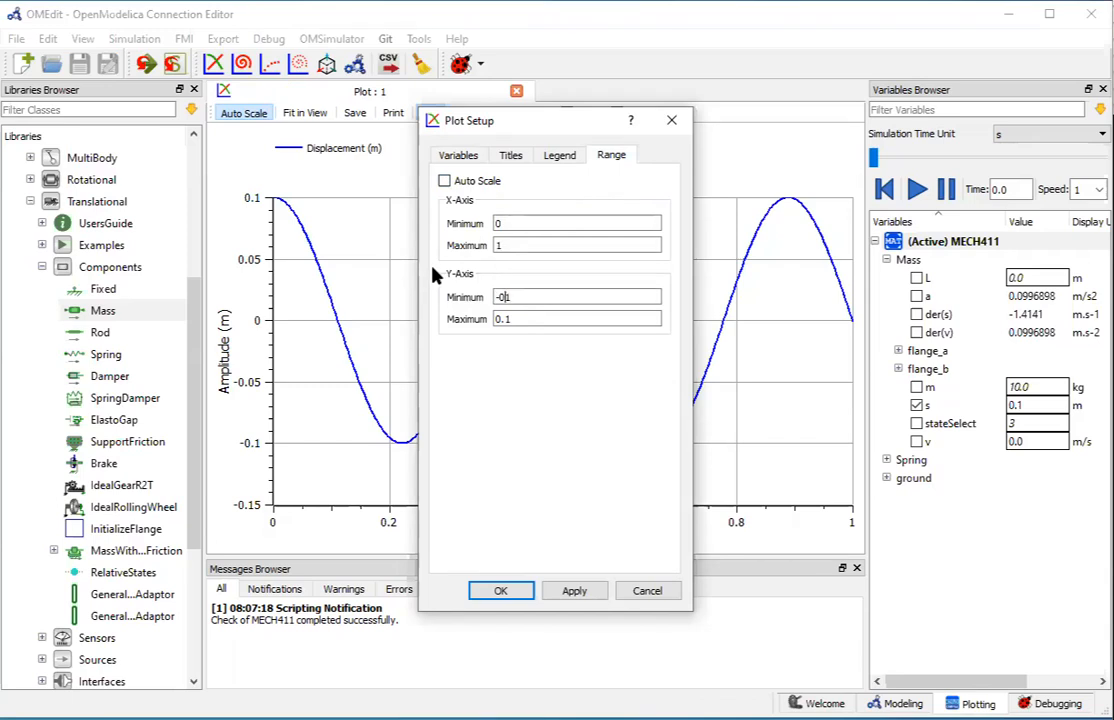
{"action": "left_click", "coordinate": [500, 592]}
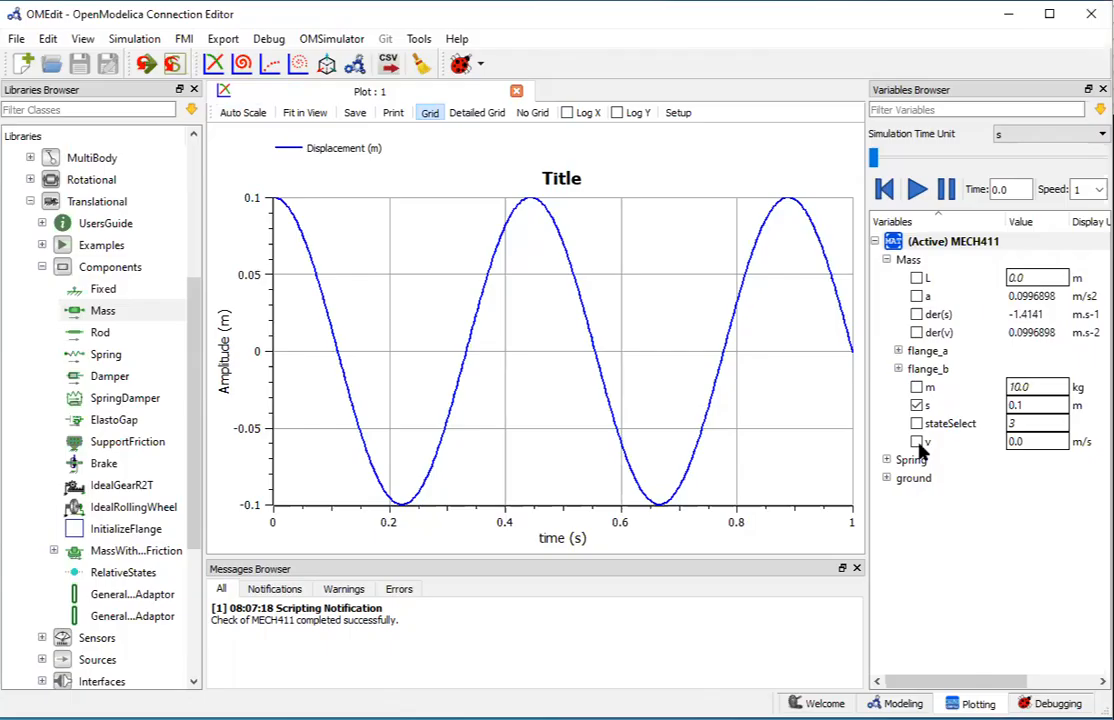
- Create a second plot window, plot the mass's velocity v in it, and check its setup without changing anything
{"action": "left_click", "coordinate": [215, 68]}
{"action": "left_click", "coordinate": [337, 94]}
{"action": "left_click", "coordinate": [505, 92]}
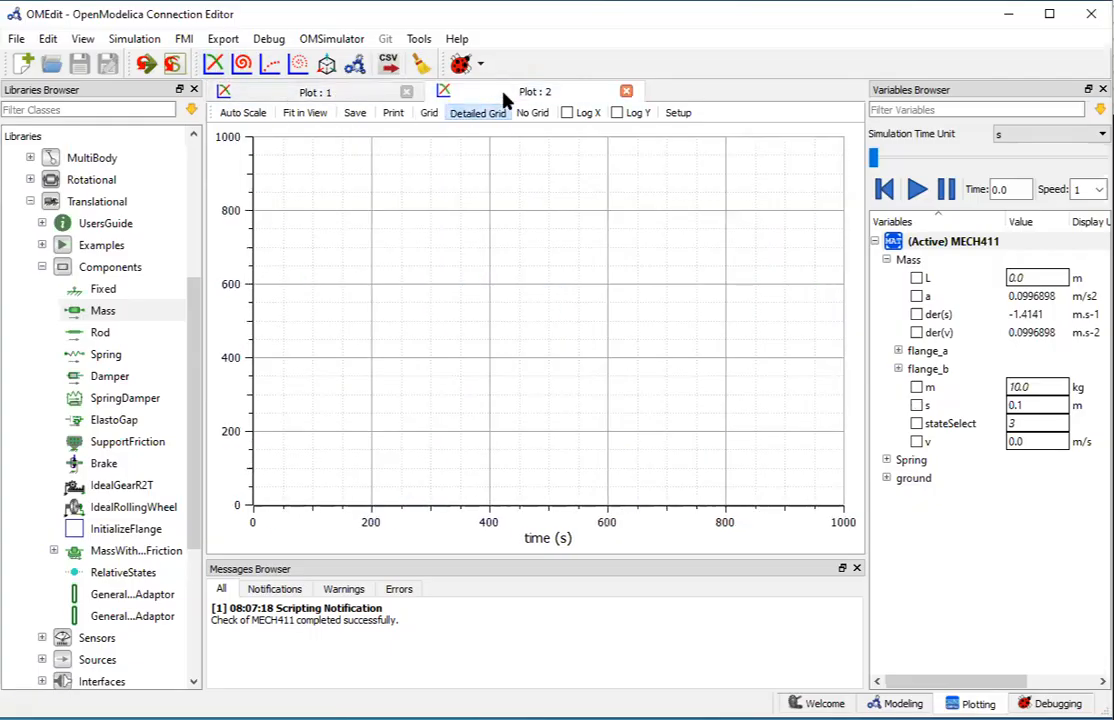
{"action": "left_click", "coordinate": [916, 441]}
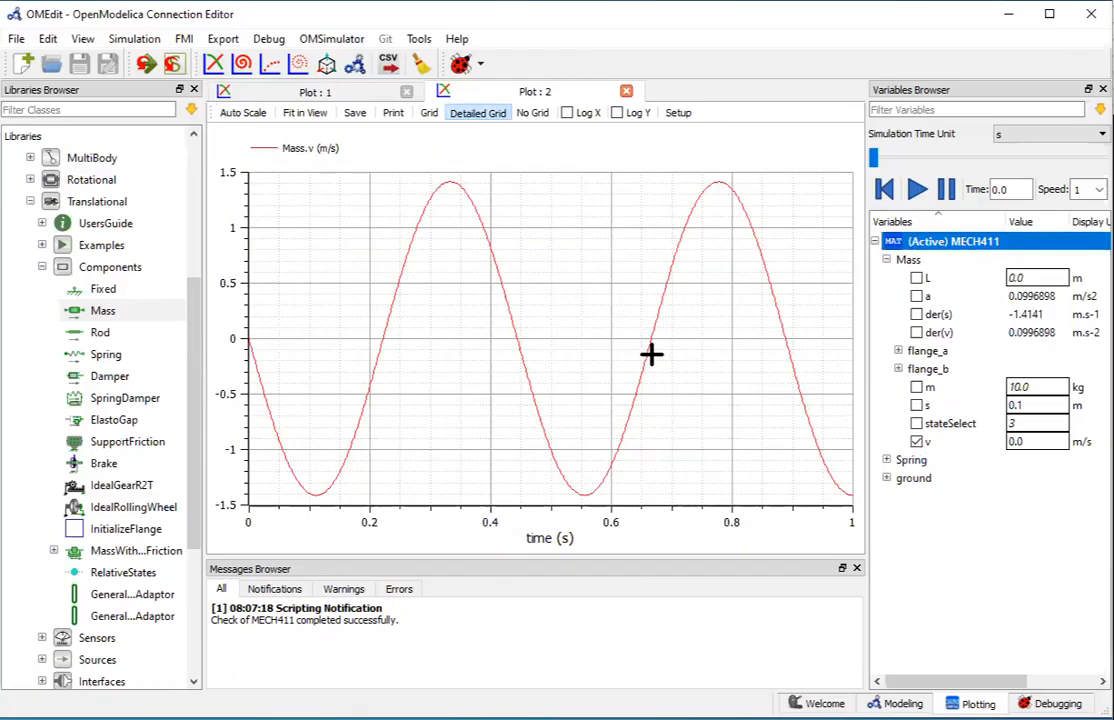
{"action": "left_click", "coordinate": [678, 113]}
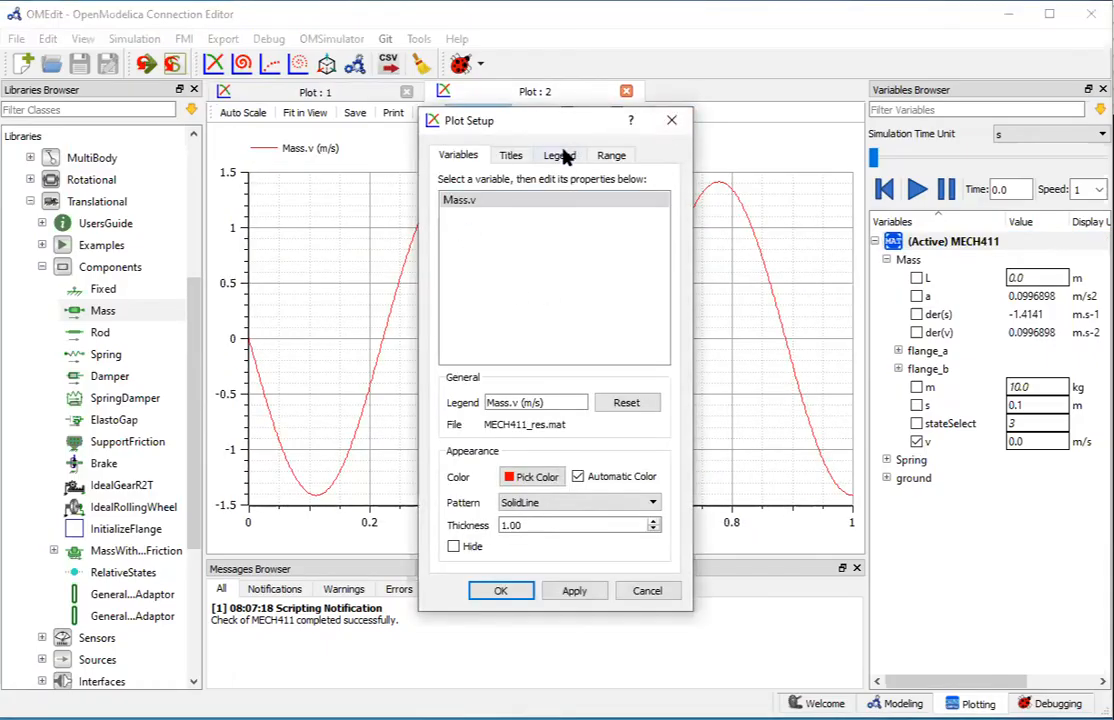
{"action": "left_click", "coordinate": [668, 121]}
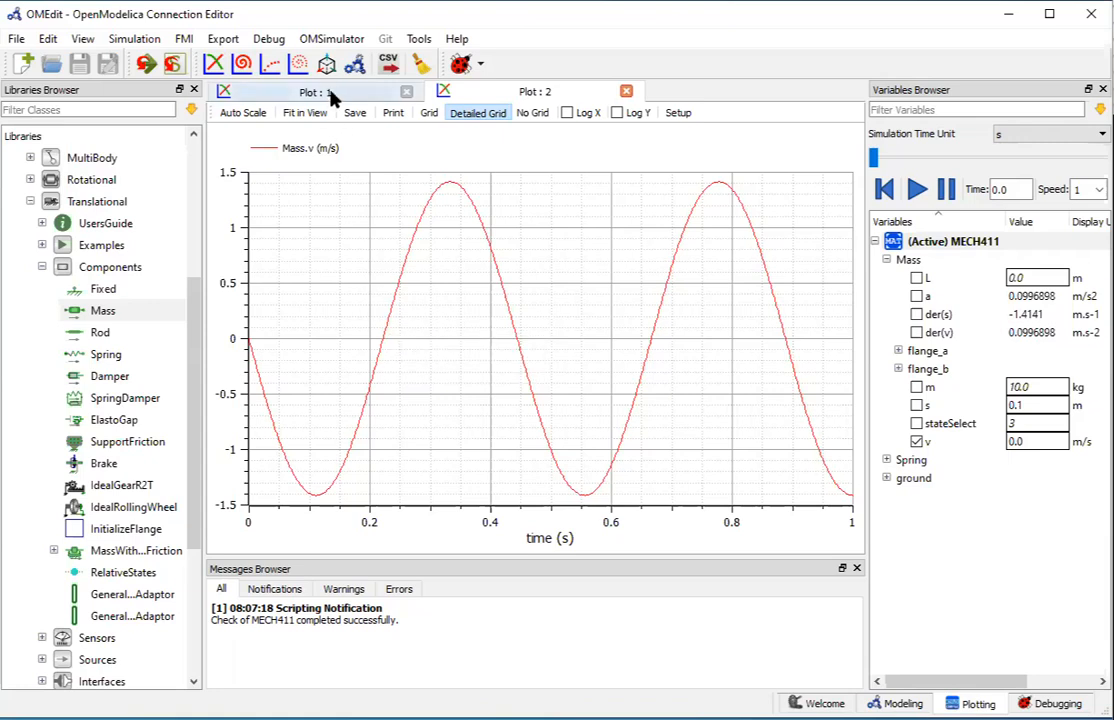
- Save the displacement plot as plot.png on the Desktop and check the saved image in the photo viewer
{"action": "left_click", "coordinate": [288, 89]}
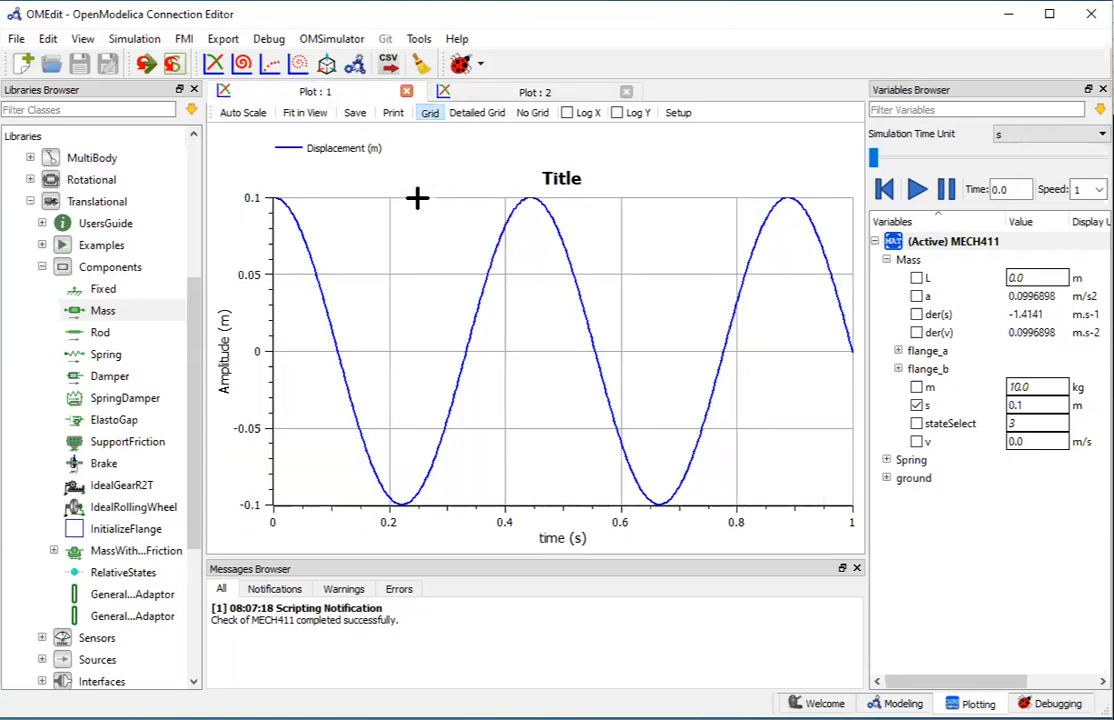
{"action": "left_click", "coordinate": [356, 114]}
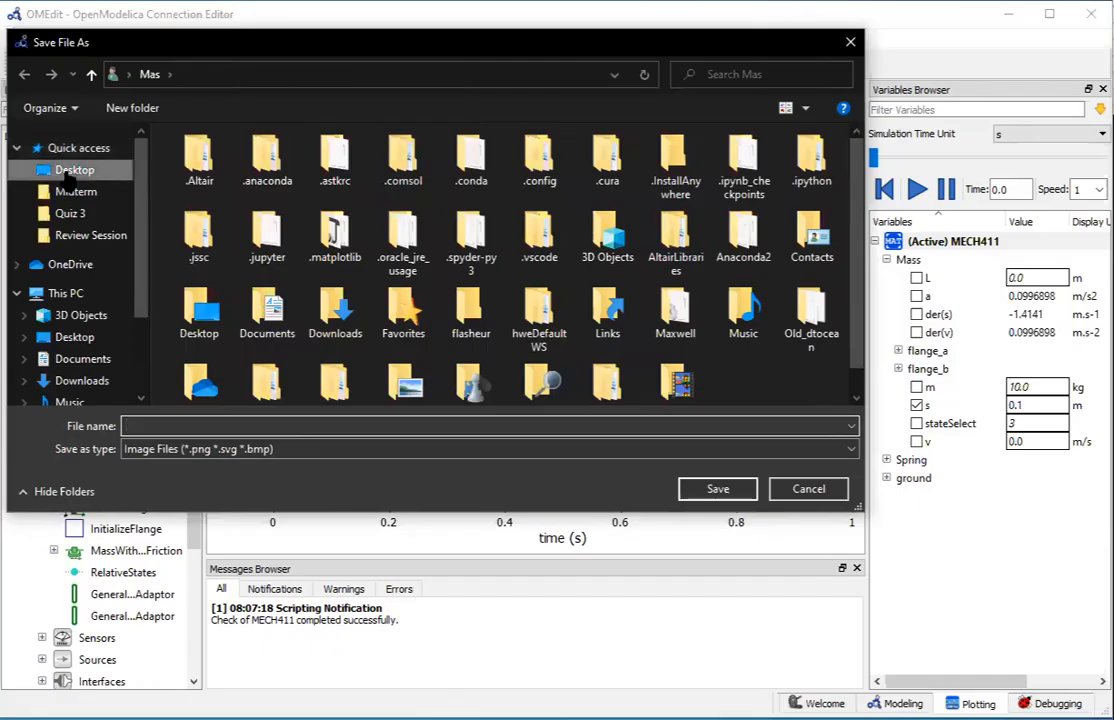
{"action": "left_click", "coordinate": [66, 172]}
{"action": "left_click", "coordinate": [293, 449]}
{"action": "left_click", "coordinate": [290, 461]}
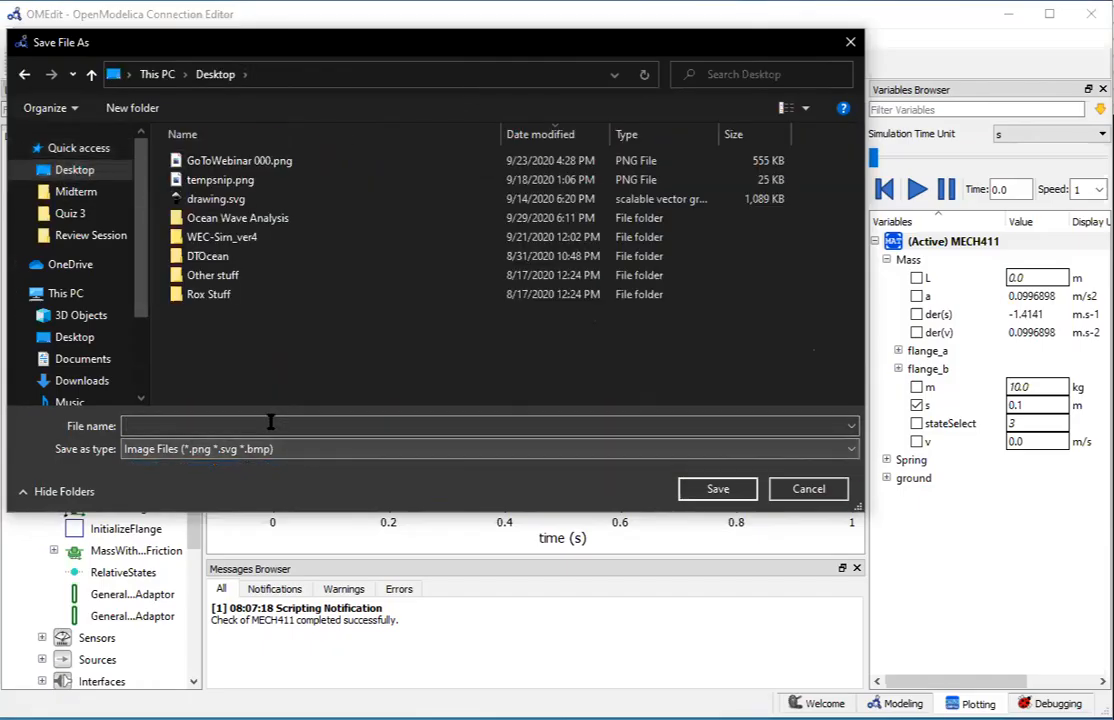
{"action": "left_click", "coordinate": [278, 425]}
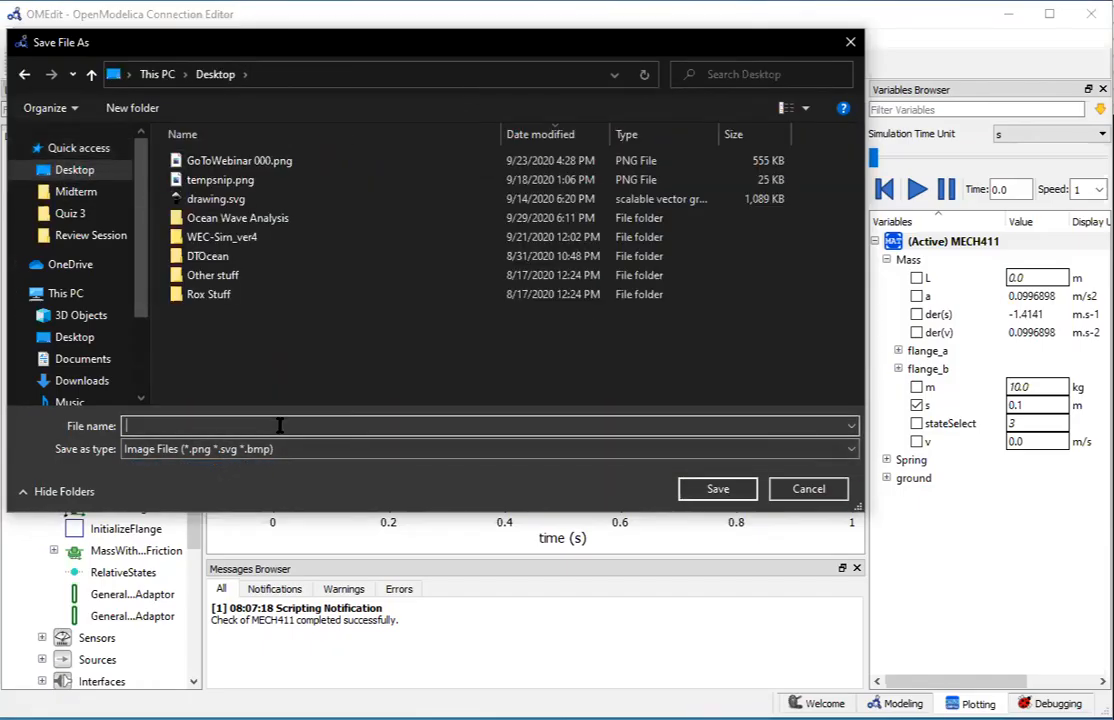
{"action": "type", "text": "plot.png"}
{"action": "left_click", "coordinate": [716, 490]}
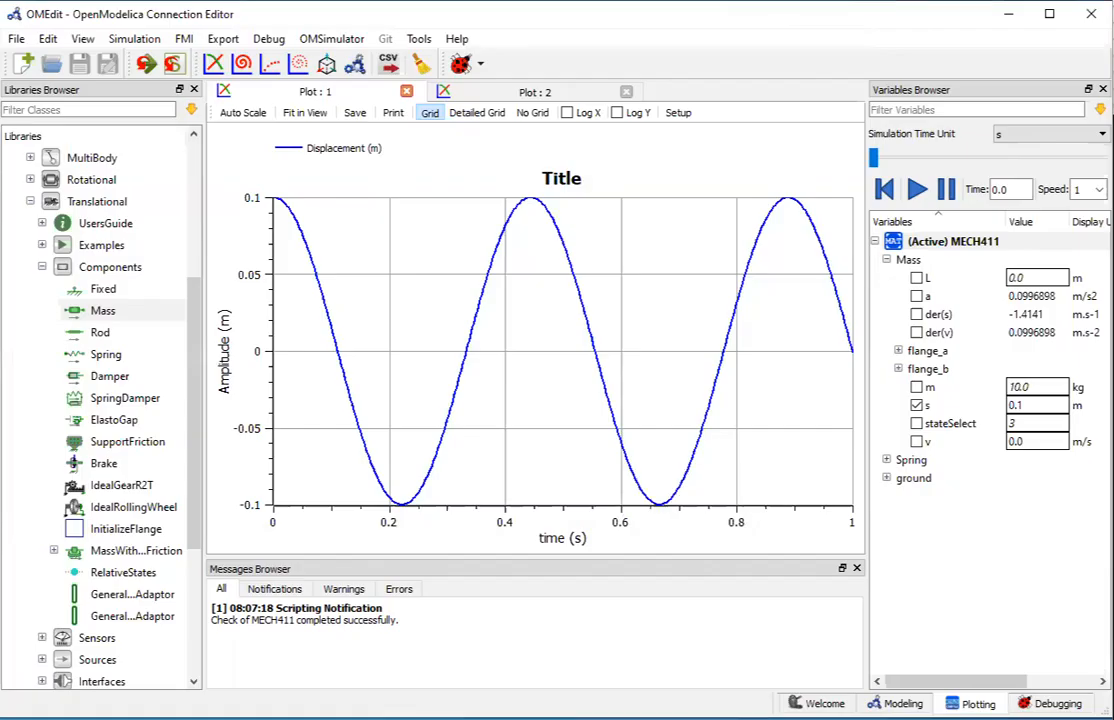
{"action": "key", "text": "alt+Tab"}
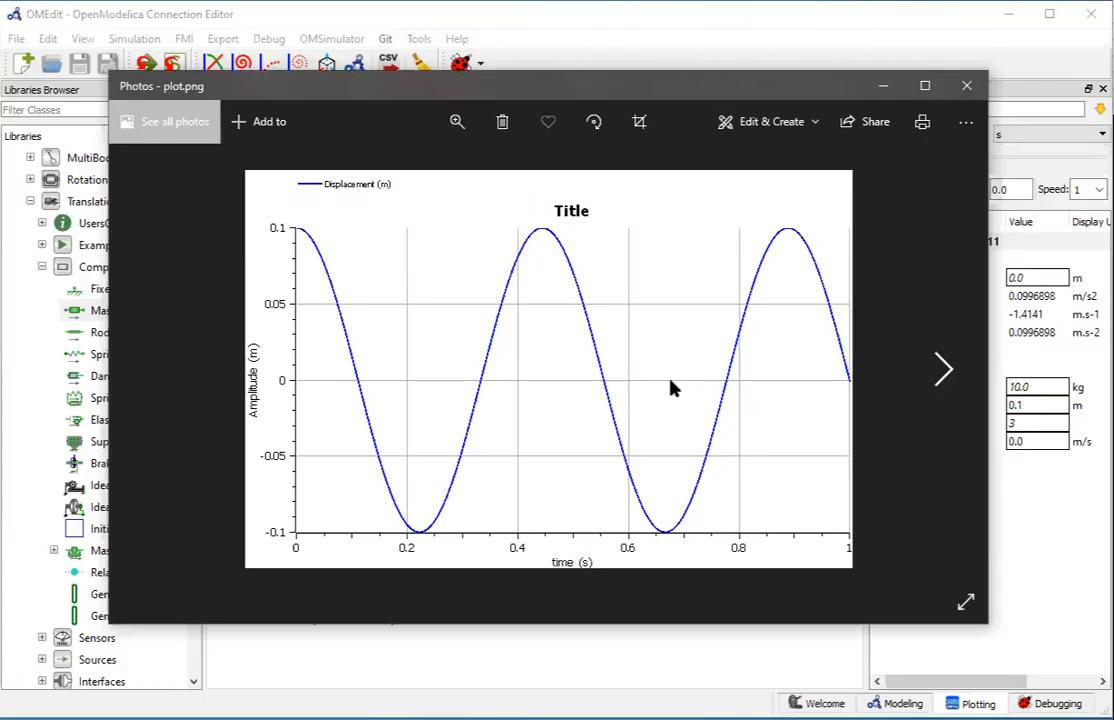
{"action": "left_click", "coordinate": [966, 85]}
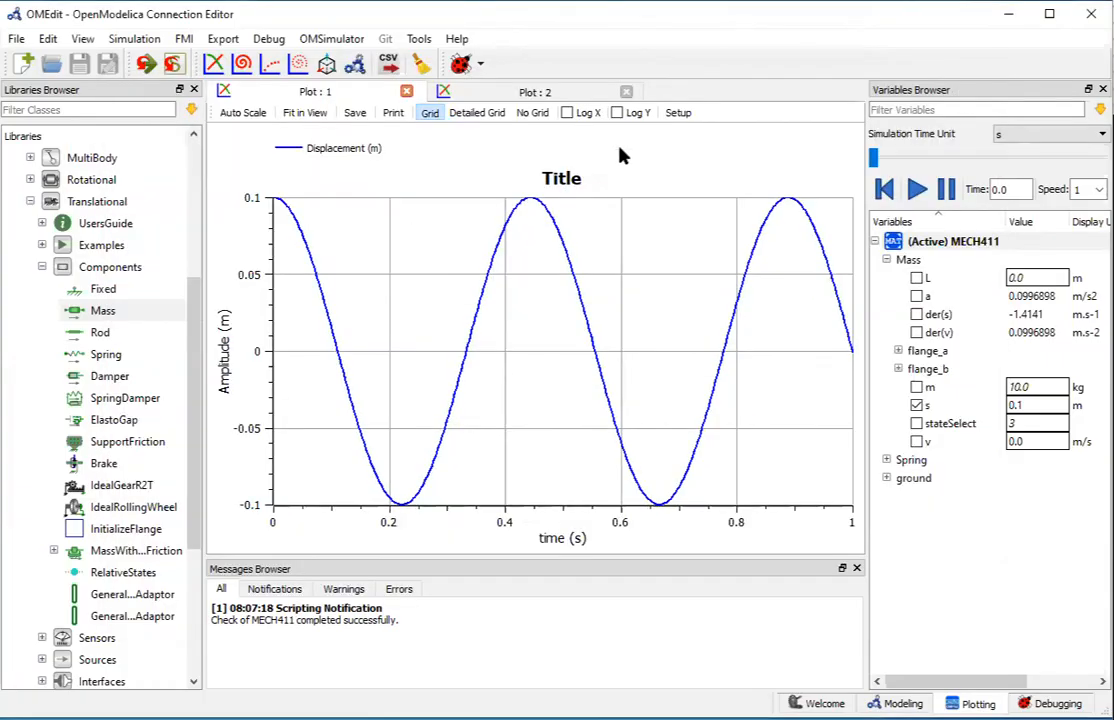
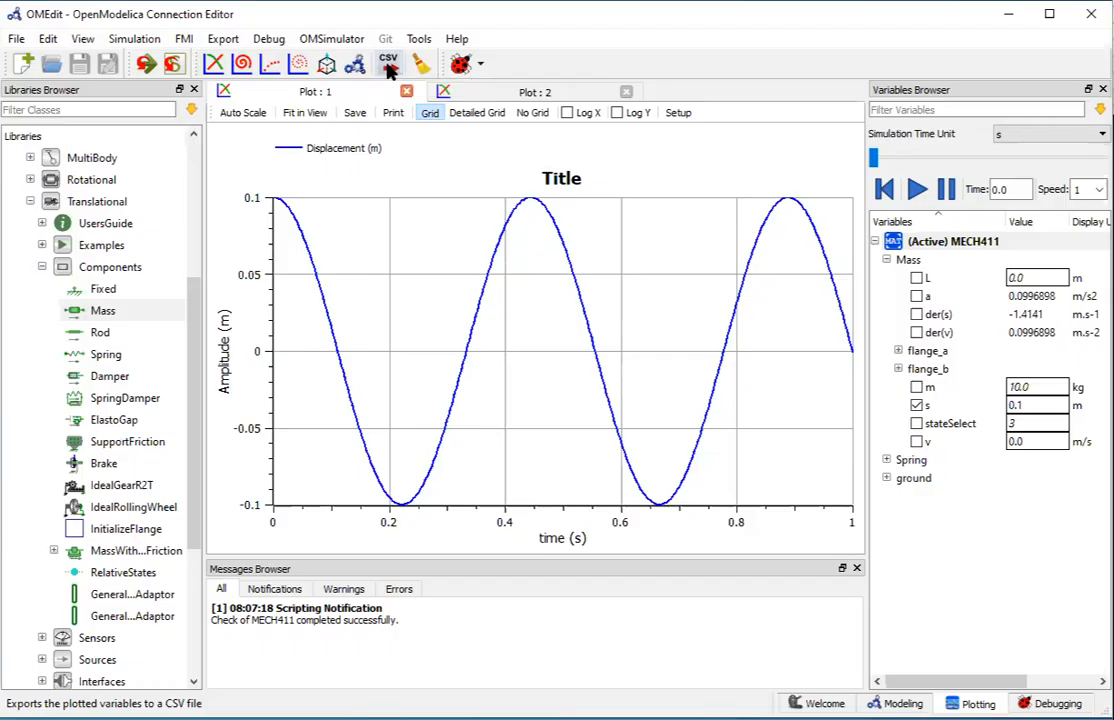
- Switch to the course page in the browser, locate Graph's Plotting Data tutorial under Softwares and Tools, and return to OMEdit
{"action": "mouse_move", "coordinate": [302, 235]}
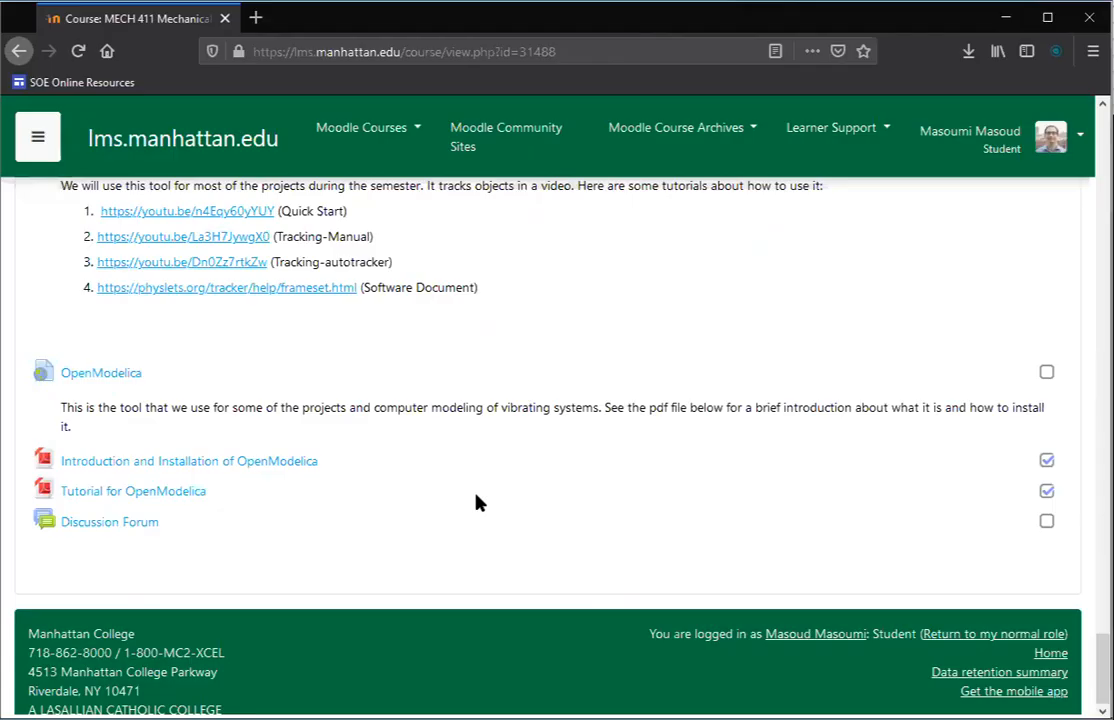
{"action": "scroll", "coordinate": [476, 502], "scroll_direction": "up", "scroll_amount": 3}
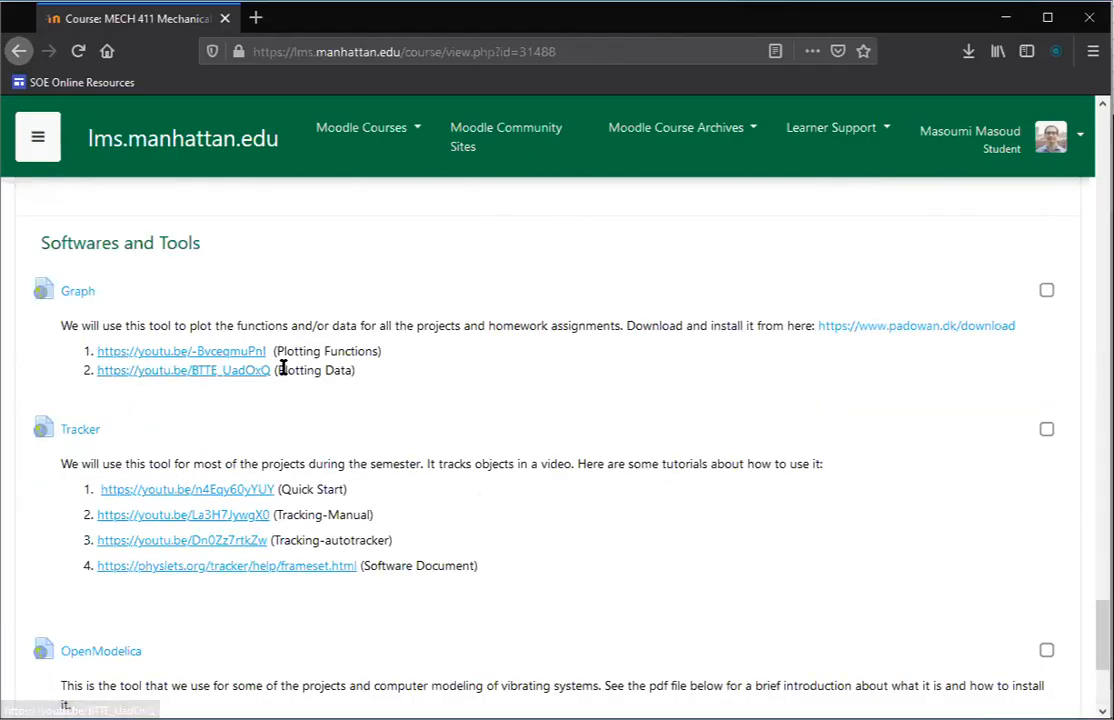
{"action": "left_click_drag", "start_coordinate": [278, 370], "coordinate": [351, 369]}
{"action": "left_click", "coordinate": [446, 402]}
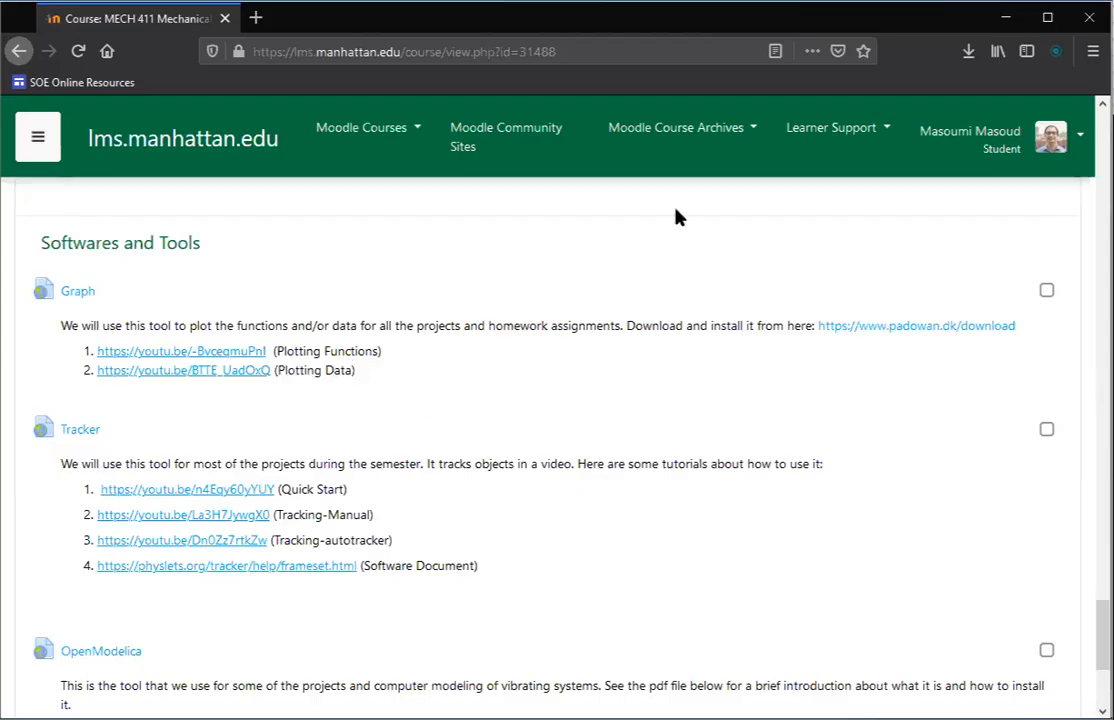
{"action": "left_click", "coordinate": [995, 22]}
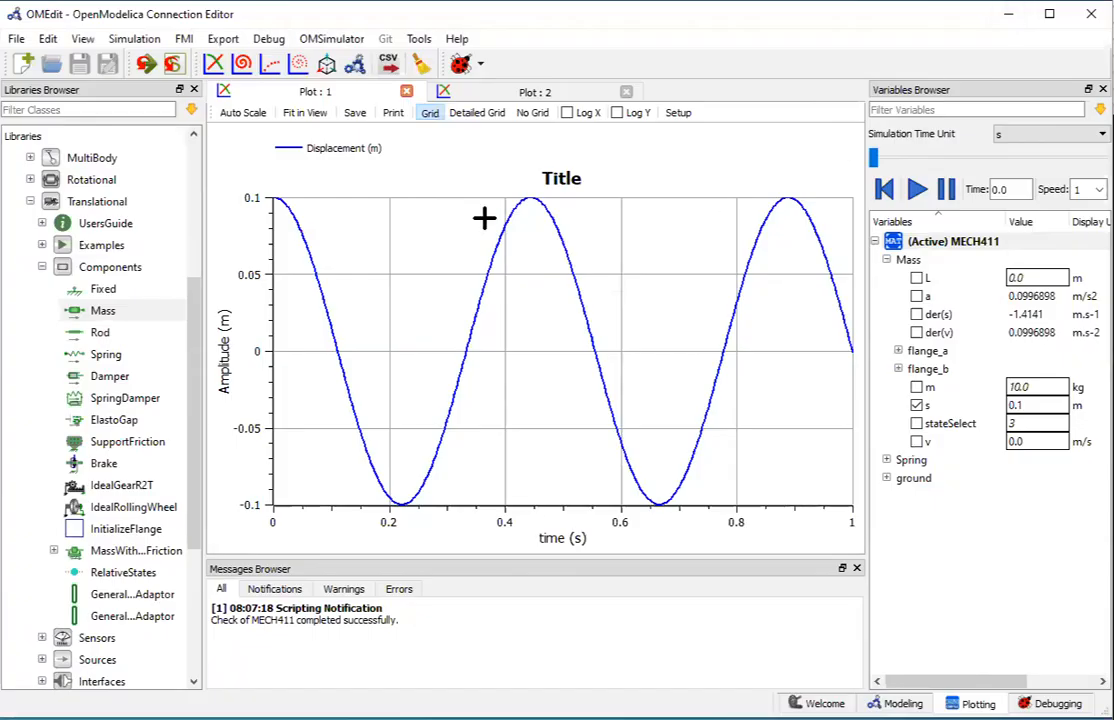
- Export the plotted displacement variable to the Desktop as the CSV file exportedVariables.csv
{"action": "left_click", "coordinate": [389, 64]}
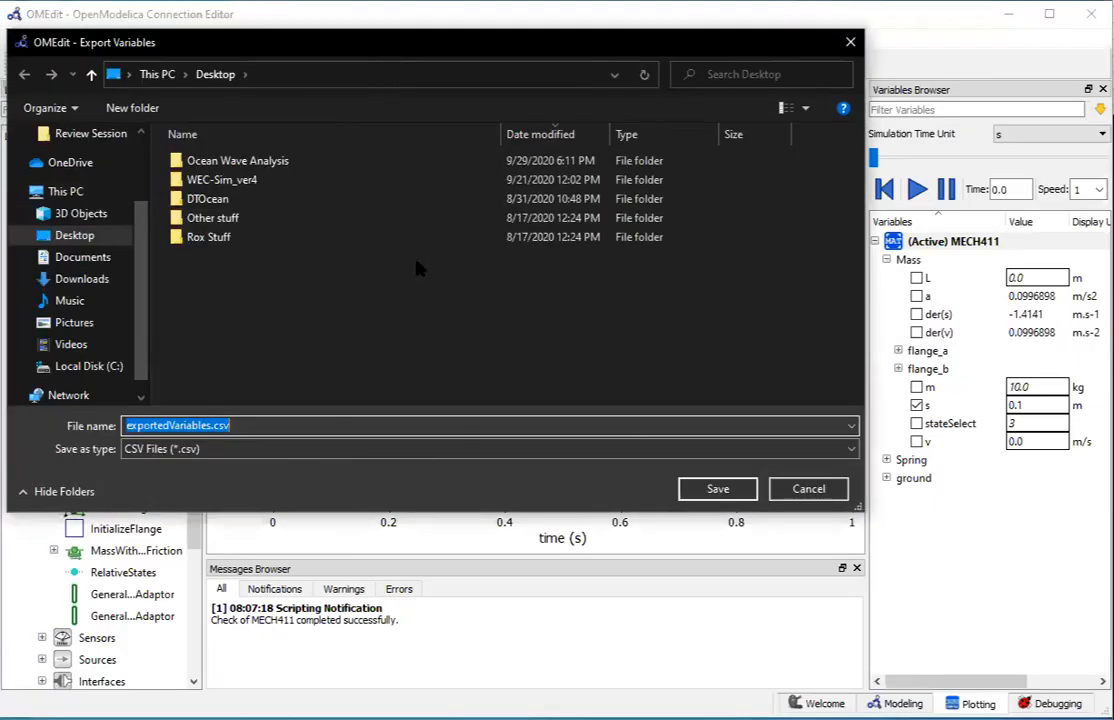
{"action": "left_click", "coordinate": [72, 237]}
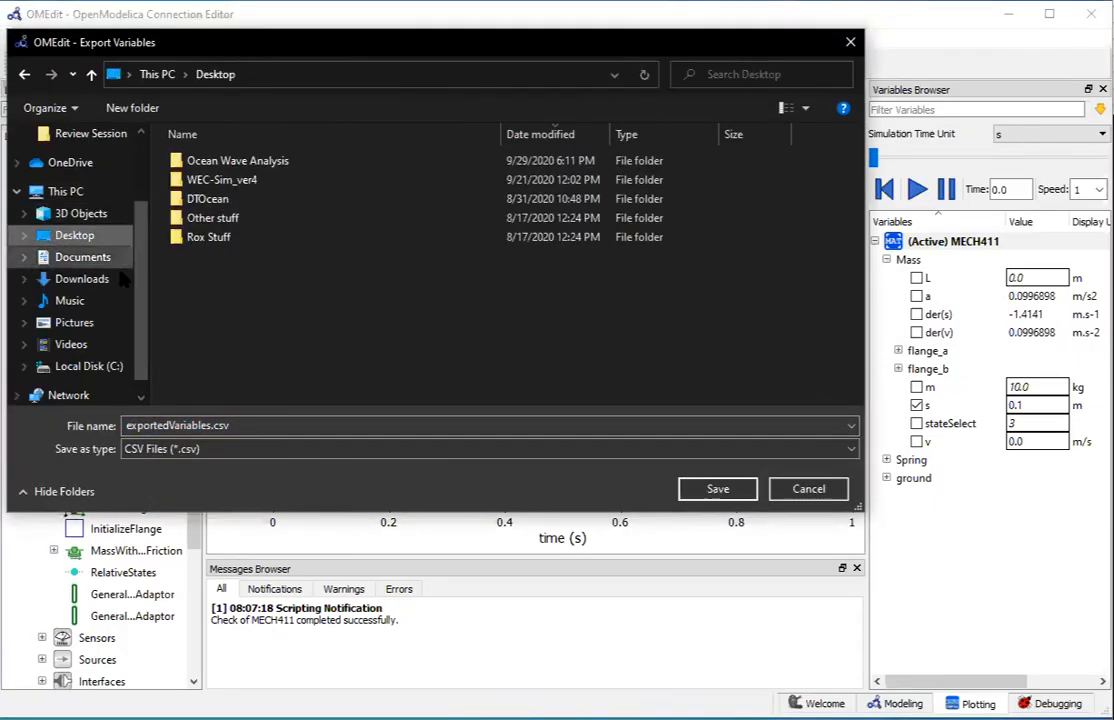
{"action": "double_click", "coordinate": [192, 428]}
{"action": "left_click", "coordinate": [716, 489]}
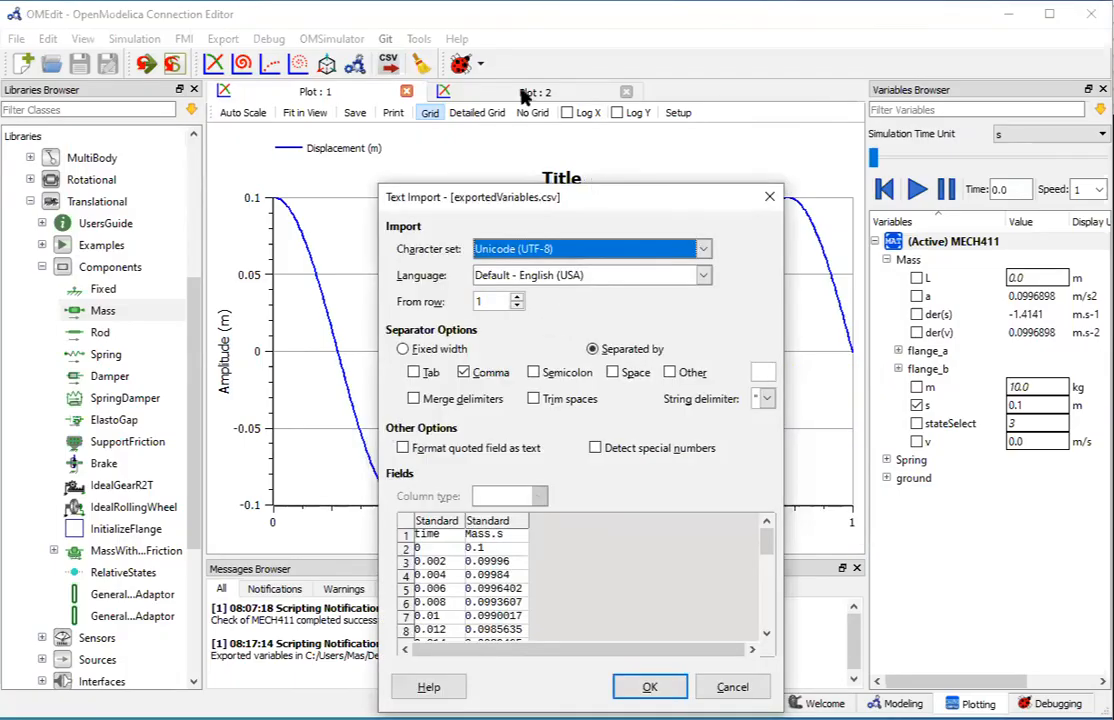
- Import exportedVariables.csv into LibreOffice Calc with comma separation and arrange its window to fill most of the screen
{"action": "left_click_drag", "start_coordinate": [605, 200], "coordinate": [470, 85]}
{"action": "left_click", "coordinate": [565, 587]}
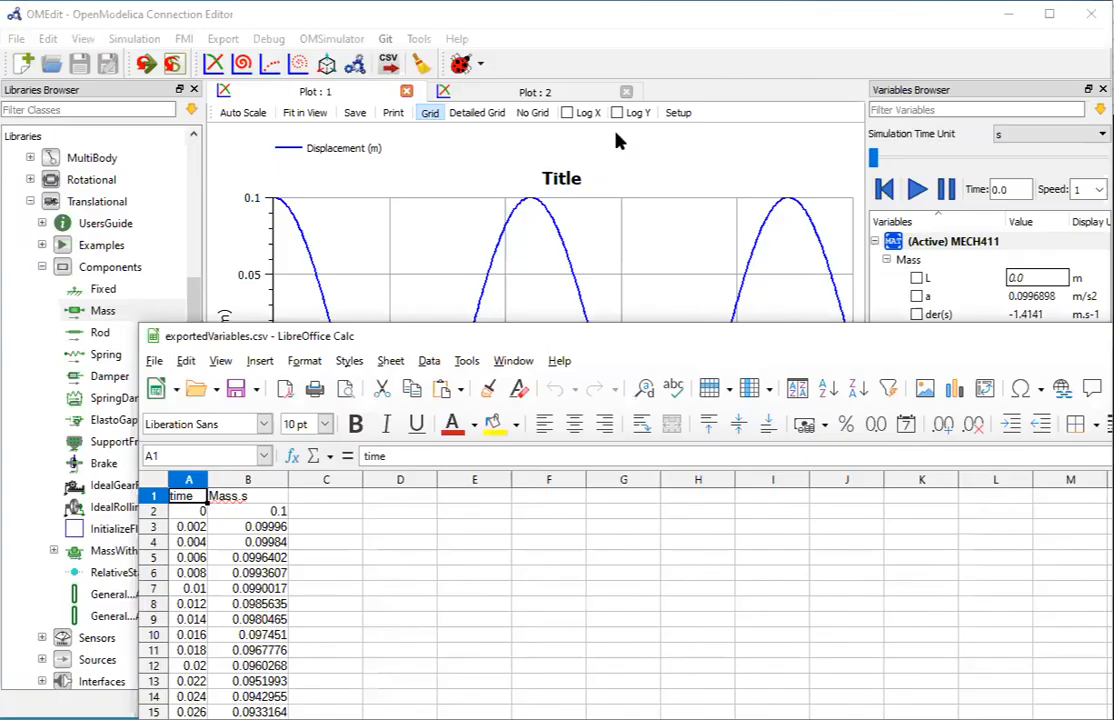
{"action": "left_click_drag", "start_coordinate": [615, 132], "coordinate": [402, 77]}
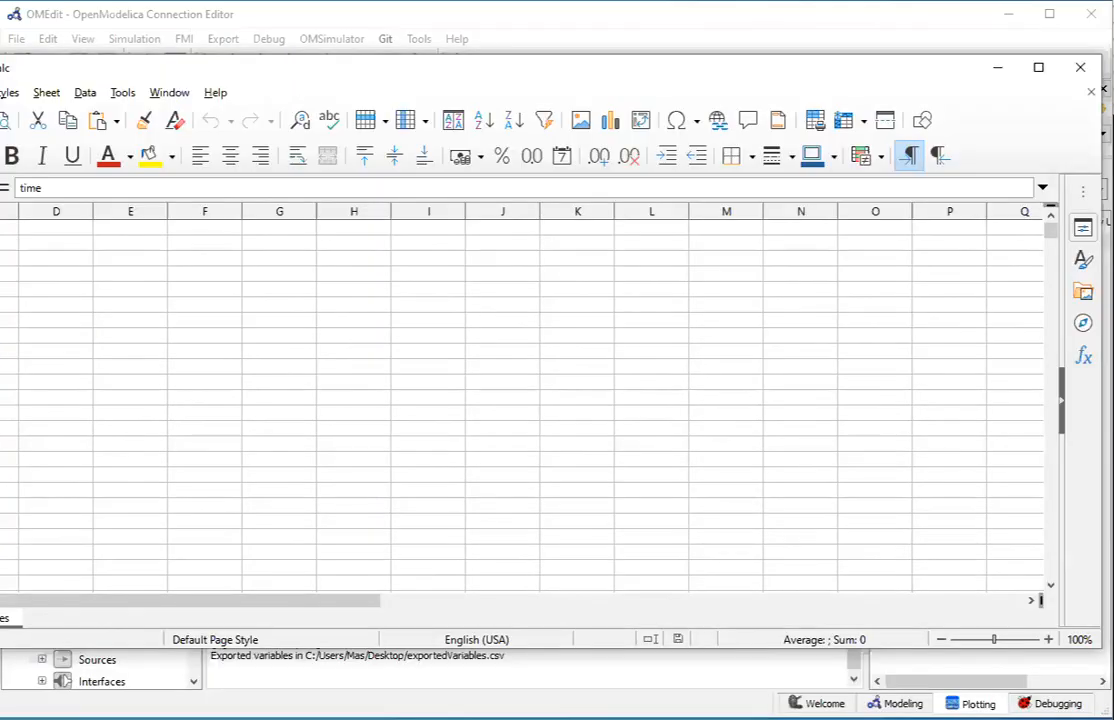
{"action": "left_click_drag", "start_coordinate": [0, 54], "coordinate": [3, 3]}
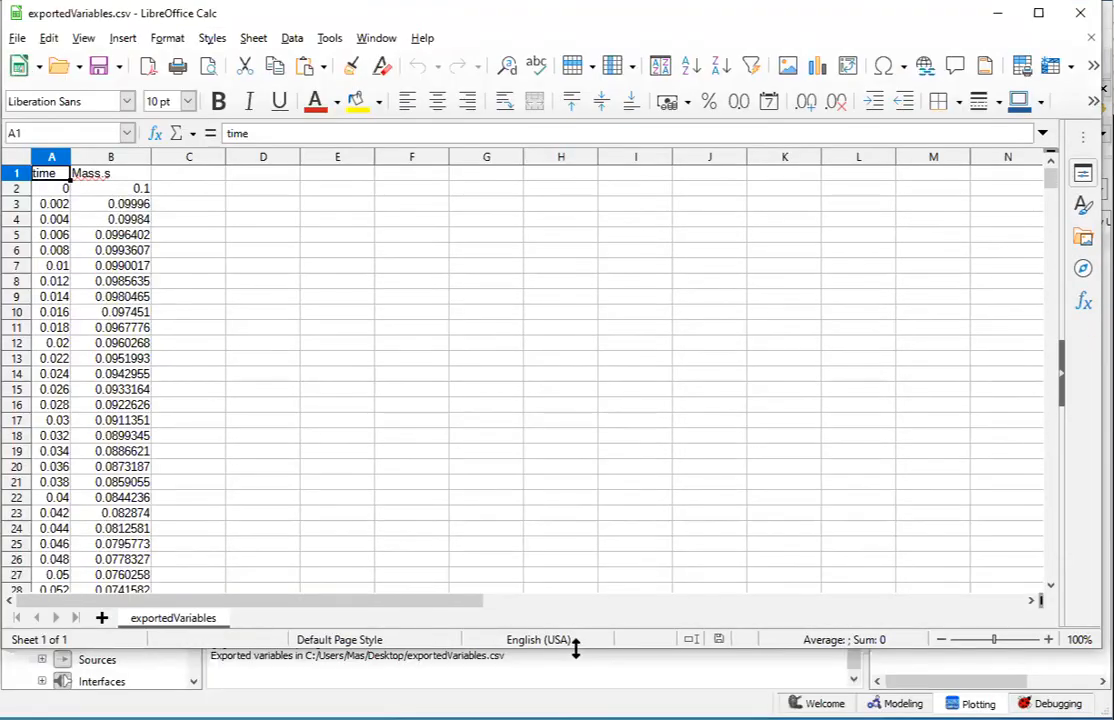
{"action": "left_click_drag", "start_coordinate": [576, 648], "coordinate": [576, 698]}
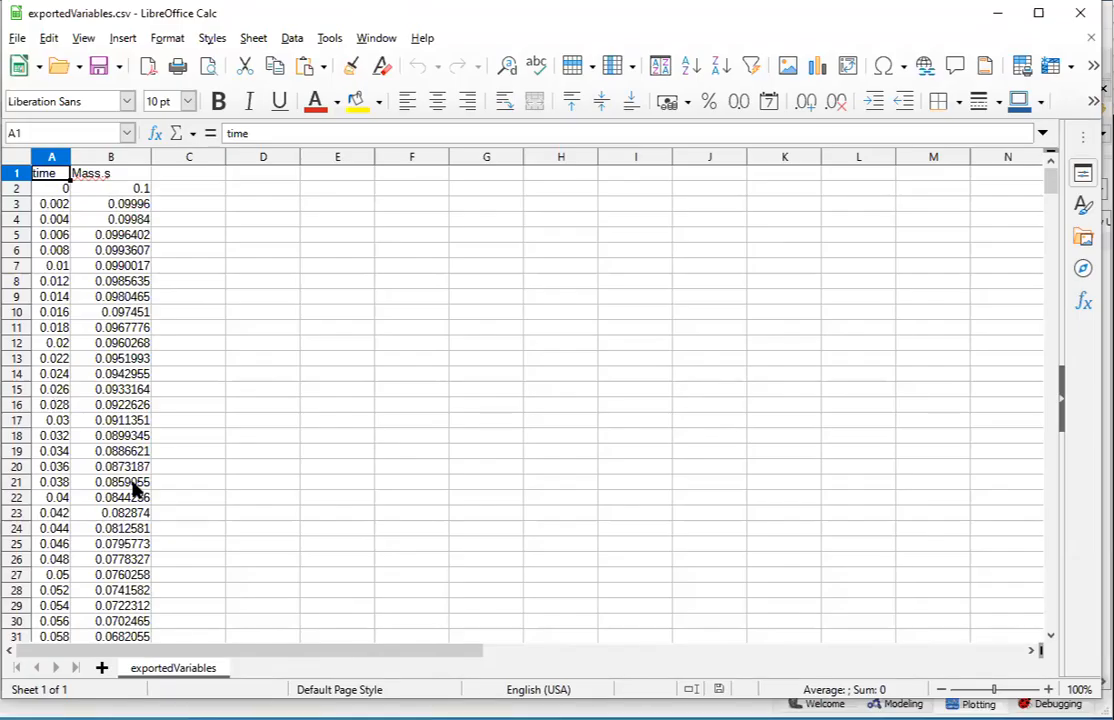
- Examine the time and Mass.s columns of the exported data and close the spreadsheet
{"action": "left_click", "coordinate": [106, 177]}
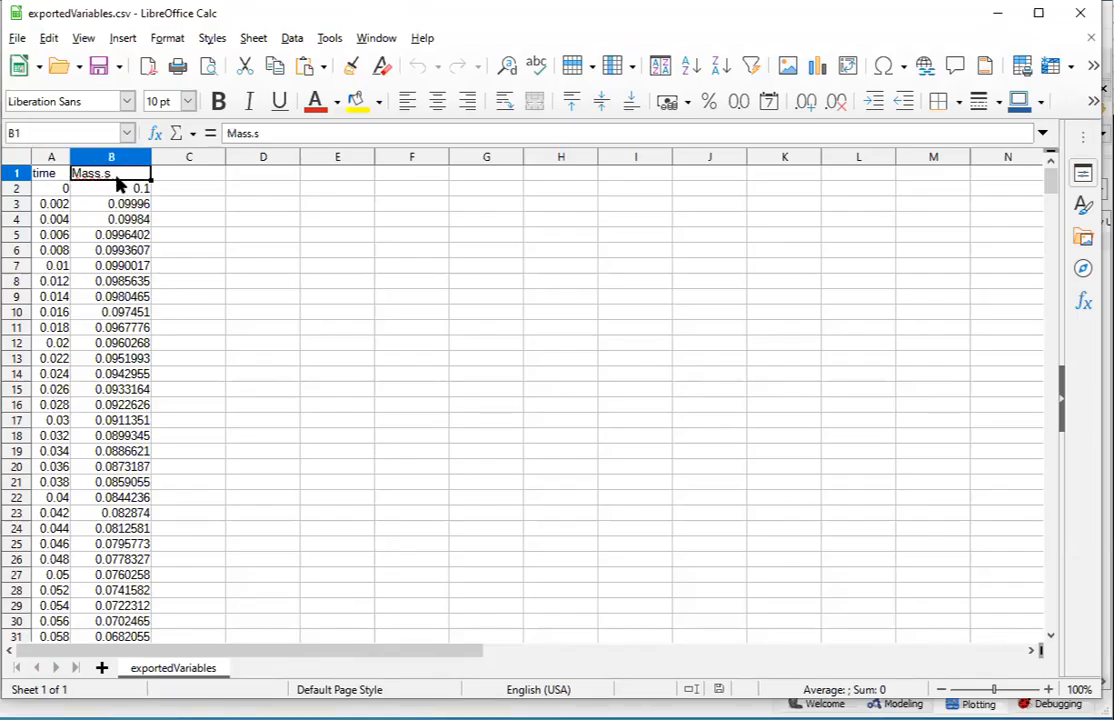
{"action": "left_click", "coordinate": [183, 182]}
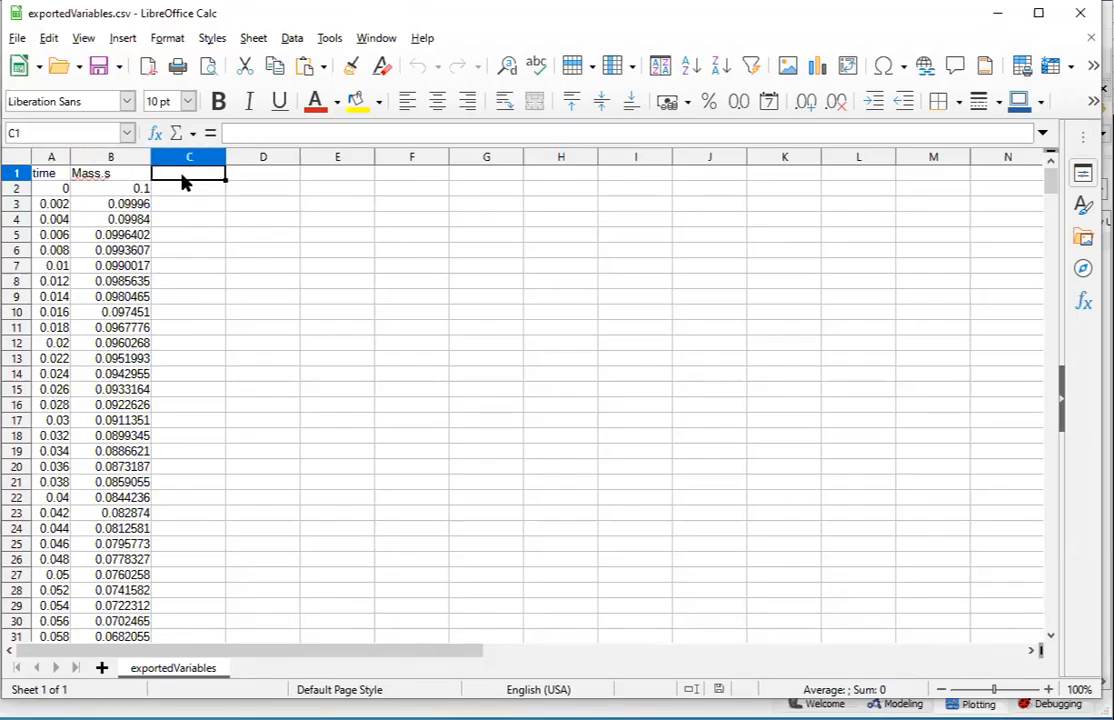
{"action": "left_click_drag", "start_coordinate": [183, 190], "coordinate": [200, 558]}
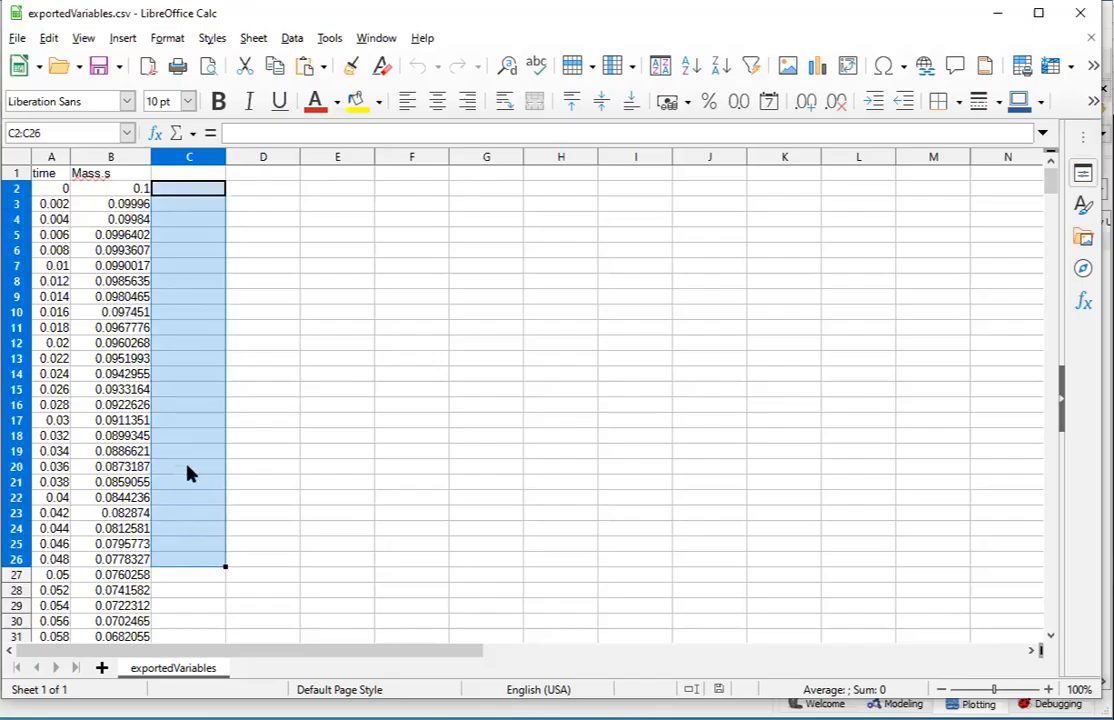
{"action": "left_click", "coordinate": [172, 179]}
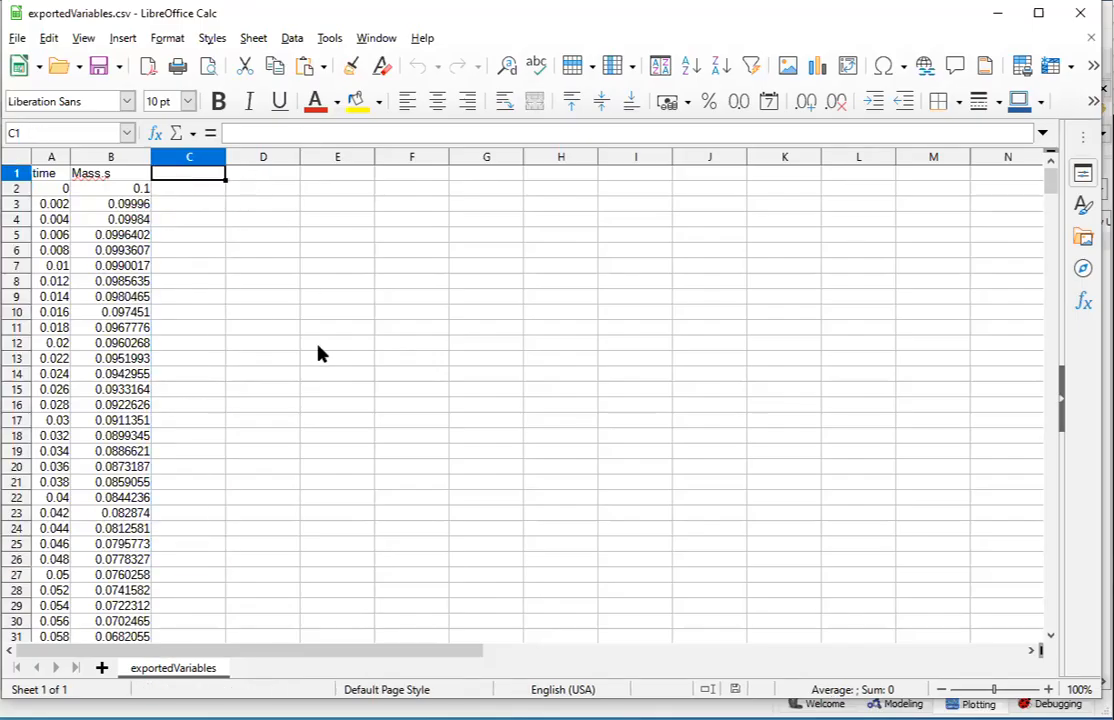
{"action": "scroll", "coordinate": [440, 403], "scroll_direction": "down", "scroll_amount": 19}
{"action": "scroll", "coordinate": [443, 404], "scroll_direction": "up", "scroll_amount": 7}
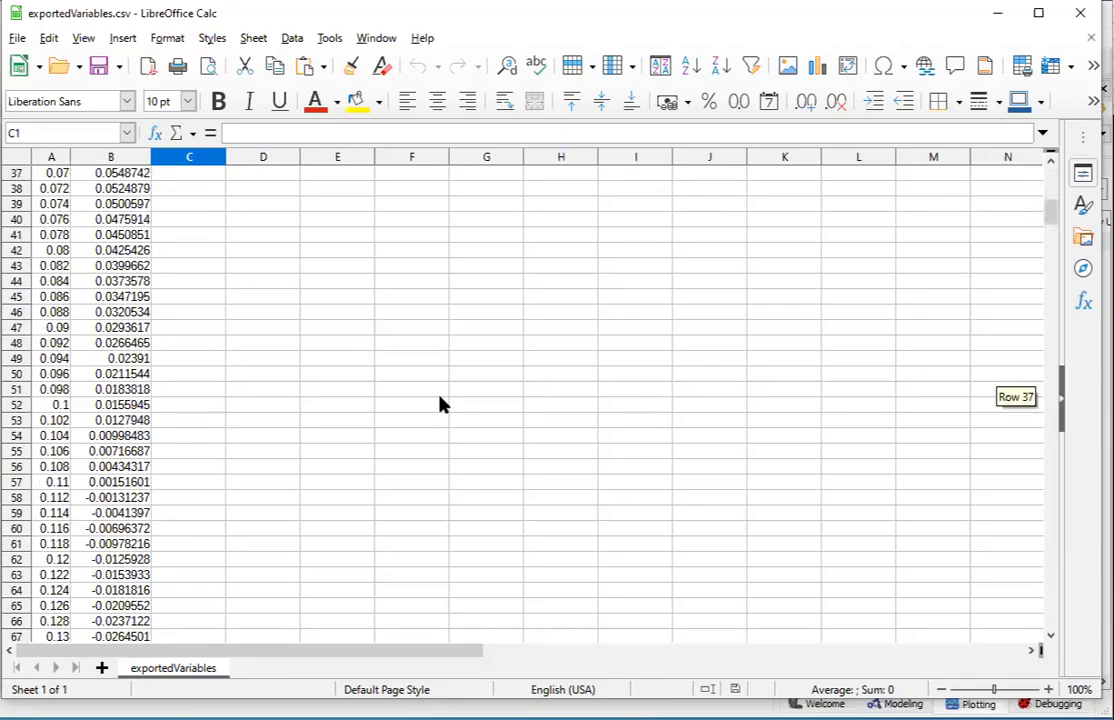
{"action": "scroll", "coordinate": [440, 402], "scroll_direction": "up", "scroll_amount": 12}
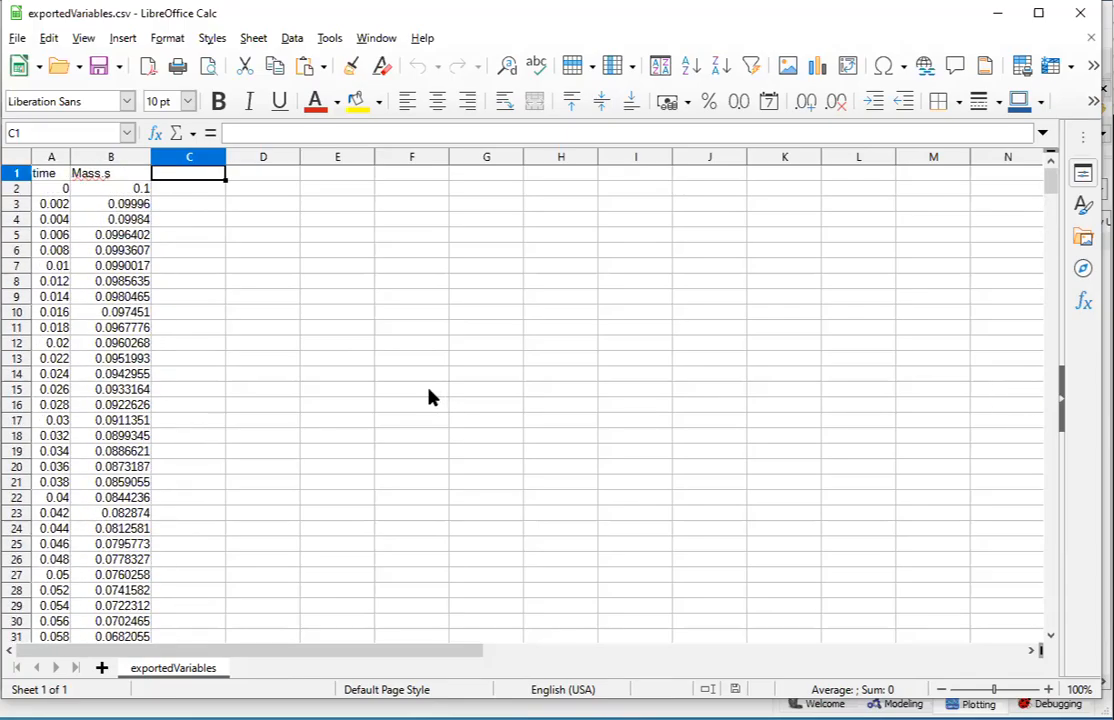
{"action": "left_click", "coordinate": [17, 175]}
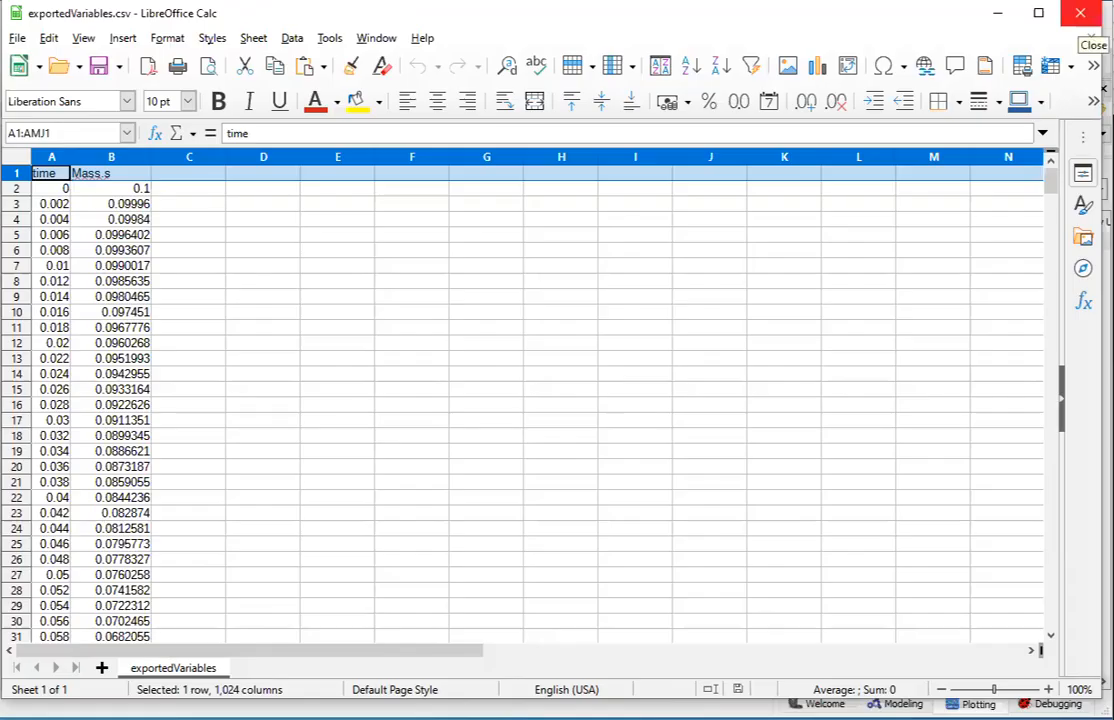
{"action": "left_click", "coordinate": [1080, 13]}
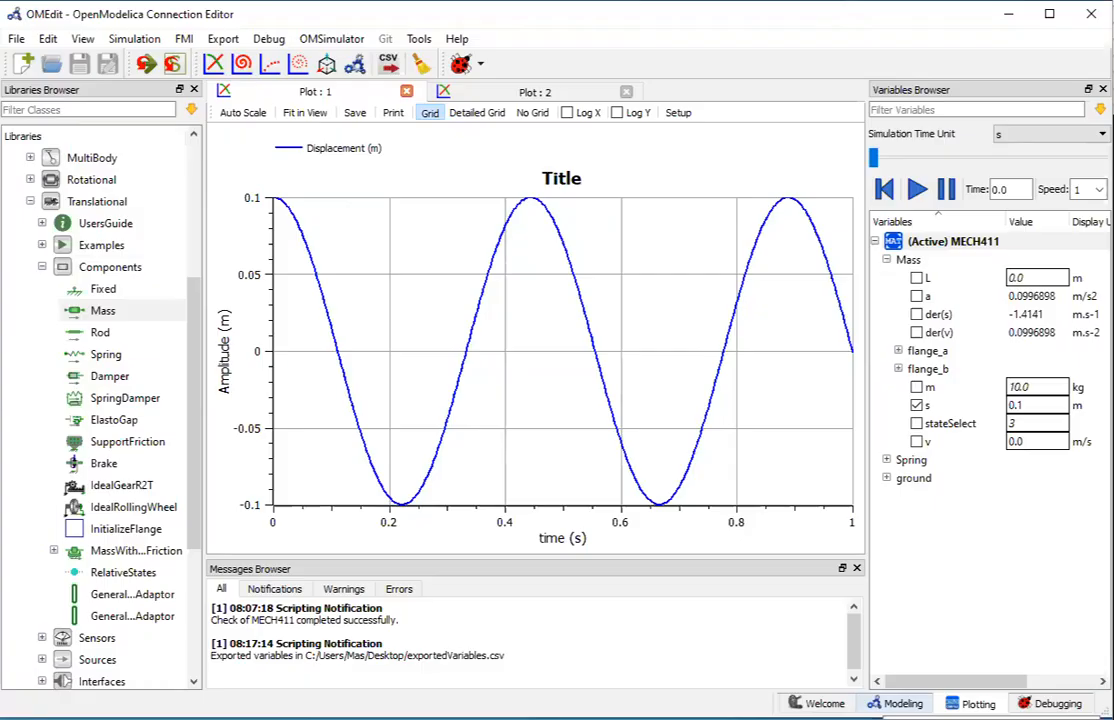
- Compare the end times of the velocity plot and the displacement plot in OMEdit
{"action": "left_click", "coordinate": [917, 444]}
{"action": "left_click", "coordinate": [917, 442]}
{"action": "left_click", "coordinate": [535, 91]}
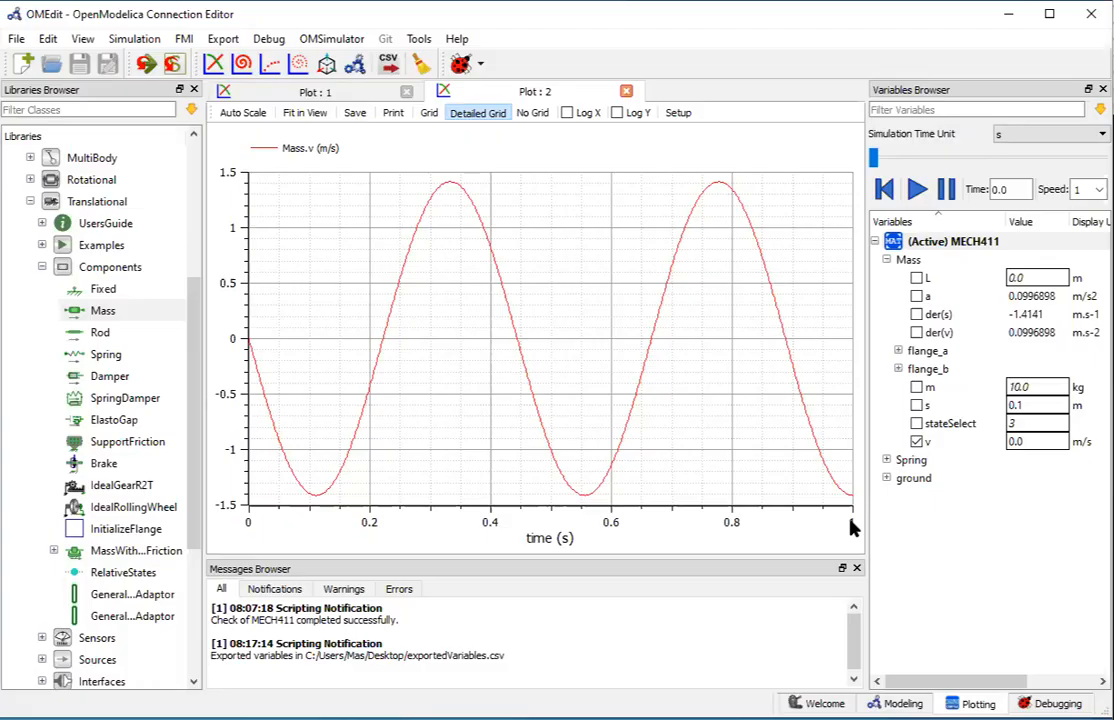
{"action": "left_click", "coordinate": [318, 92]}
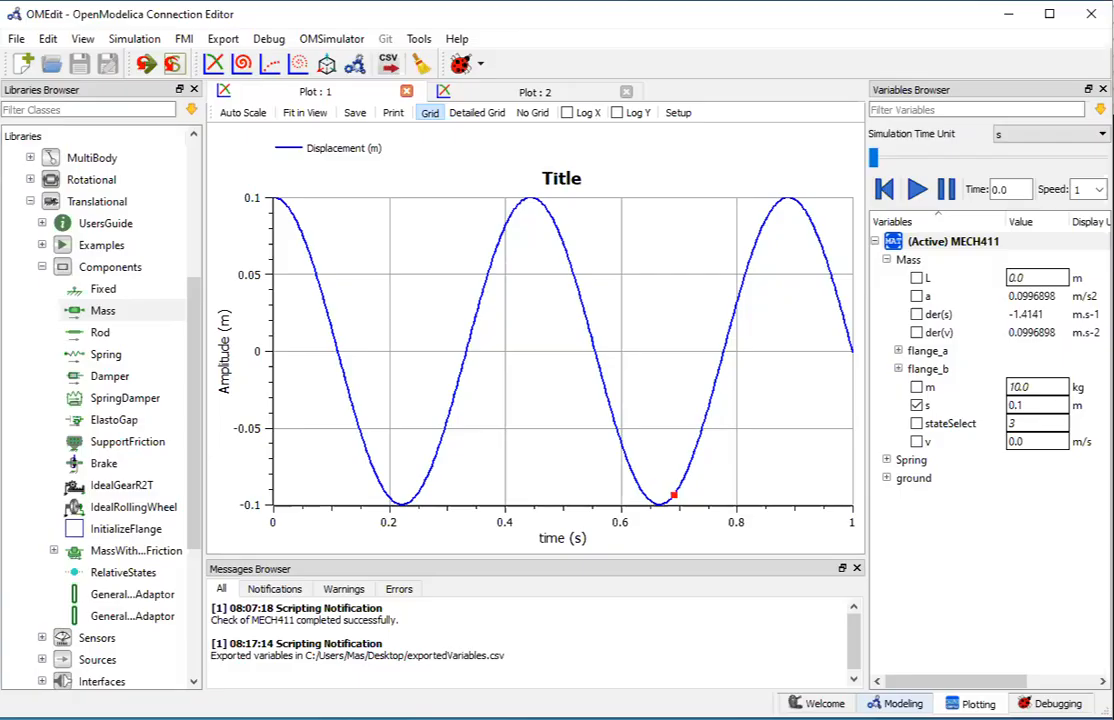
- Simulate the MECH411 model with a stop time of 2 secs and 700 intervals
{"action": "left_click", "coordinate": [896, 704]}
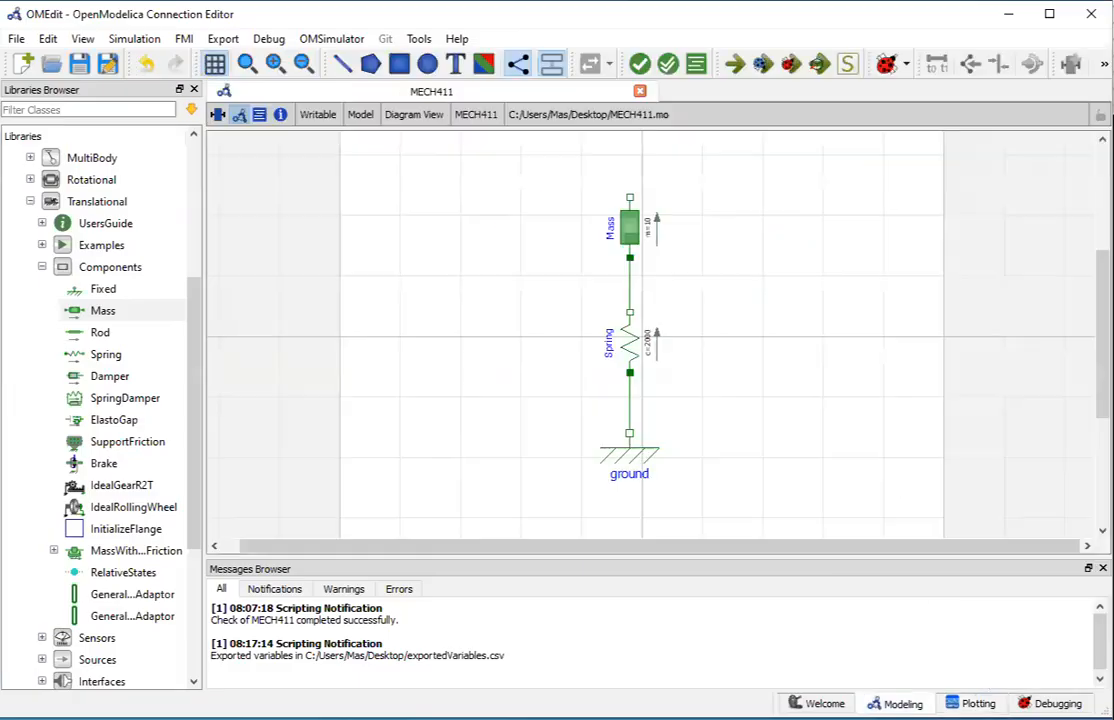
{"action": "left_click", "coordinate": [845, 70]}
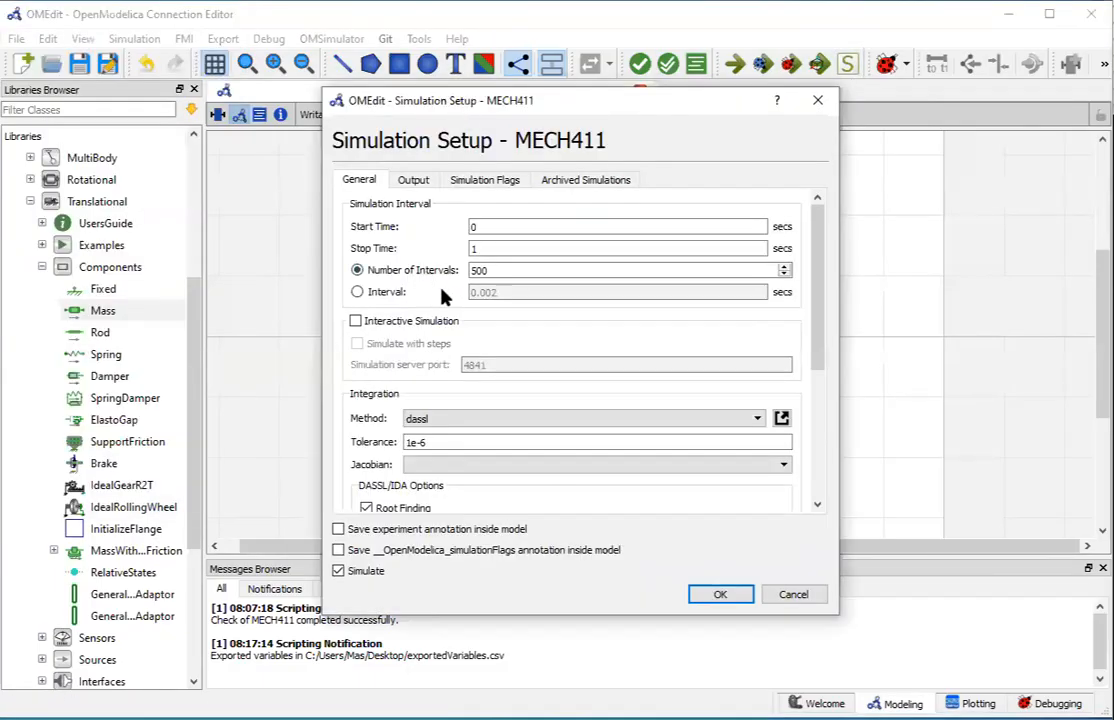
{"action": "double_click", "coordinate": [505, 246]}
{"action": "type", "text": "5"}
{"action": "double_click", "coordinate": [512, 248]}
{"action": "type", "text": "2"}
{"action": "double_click", "coordinate": [505, 271]}
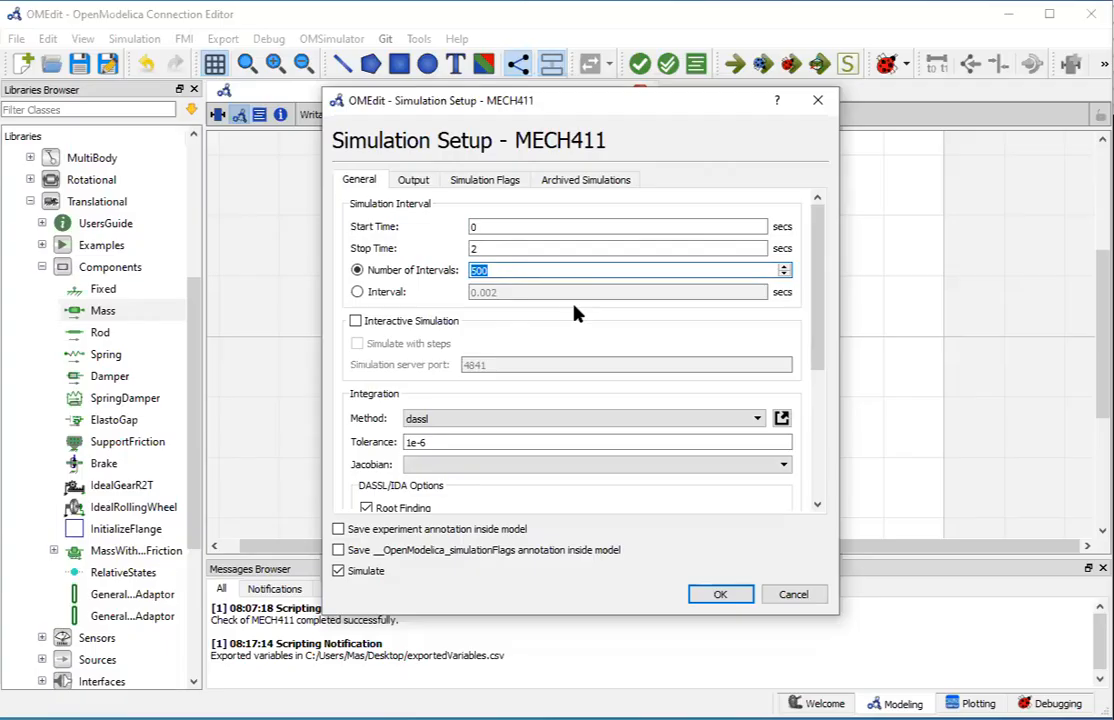
{"action": "type", "text": "700"}
{"action": "left_click", "coordinate": [506, 250]}
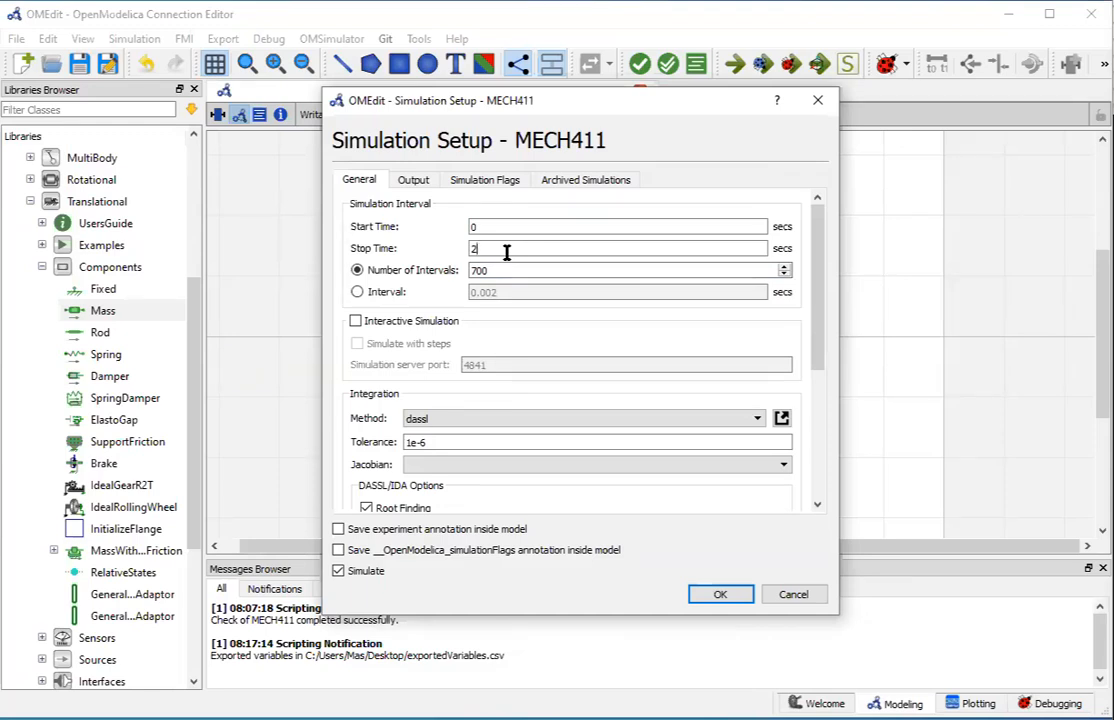
{"action": "left_click", "coordinate": [724, 593]}
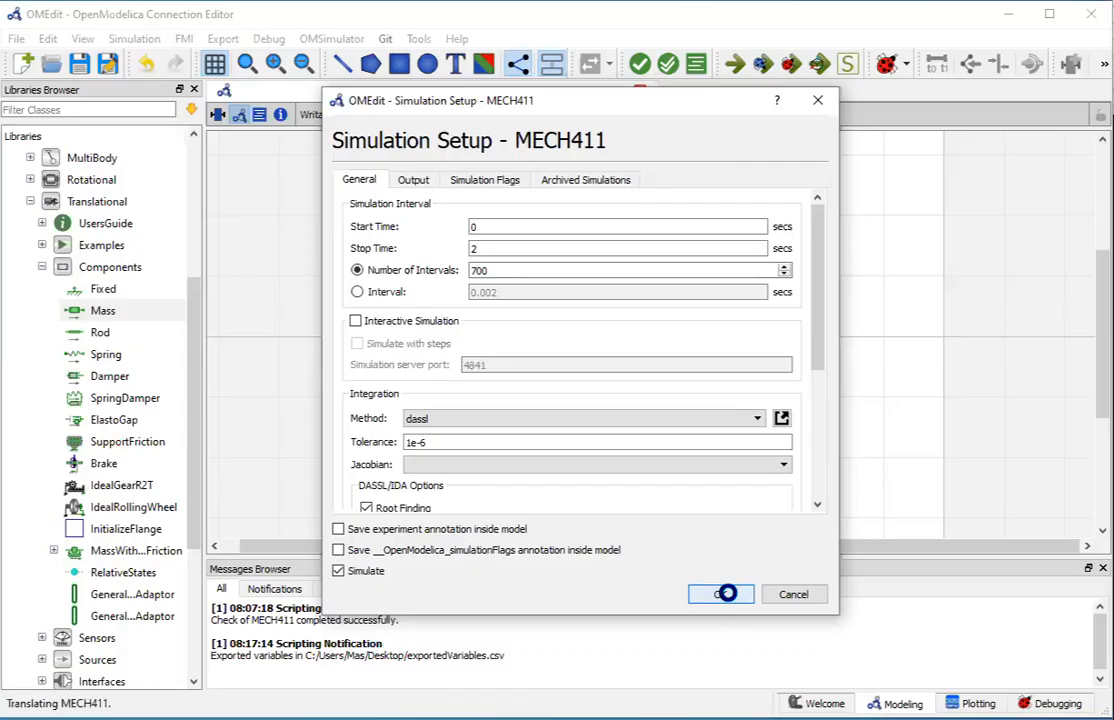
- Fit the new displacement curve in Plot 1 to the view and bring up the velocity curve in Plot 2
{"action": "left_click_drag", "start_coordinate": [1022, 442], "coordinate": [434, 123]}
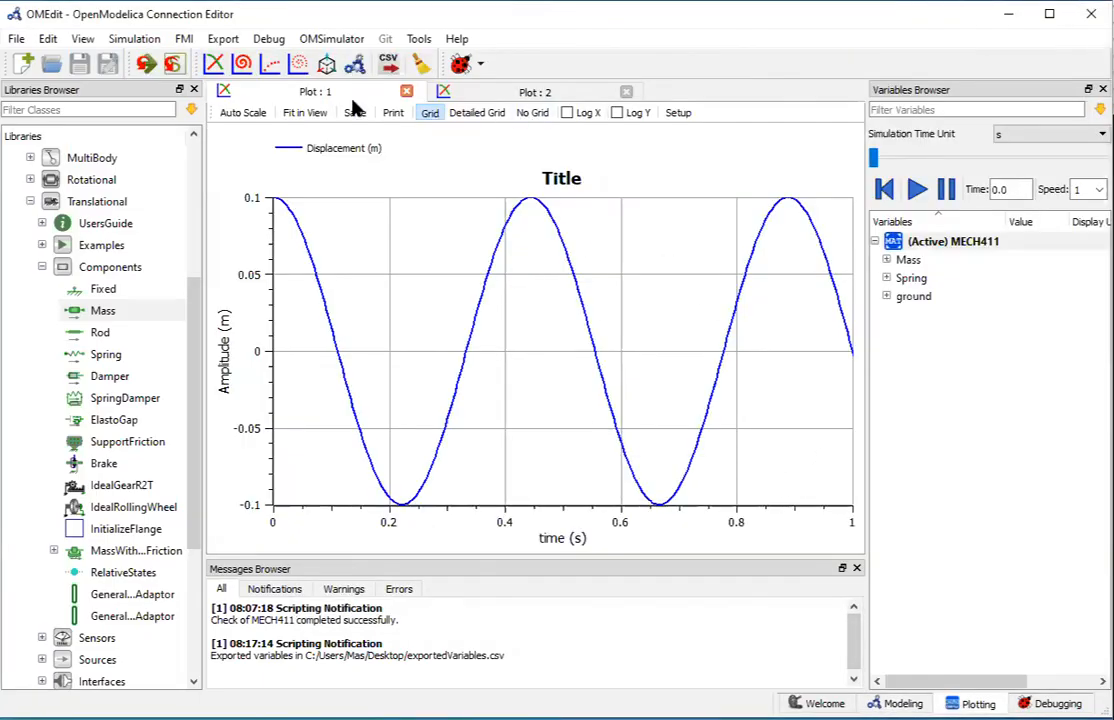
{"action": "left_click", "coordinate": [304, 112]}
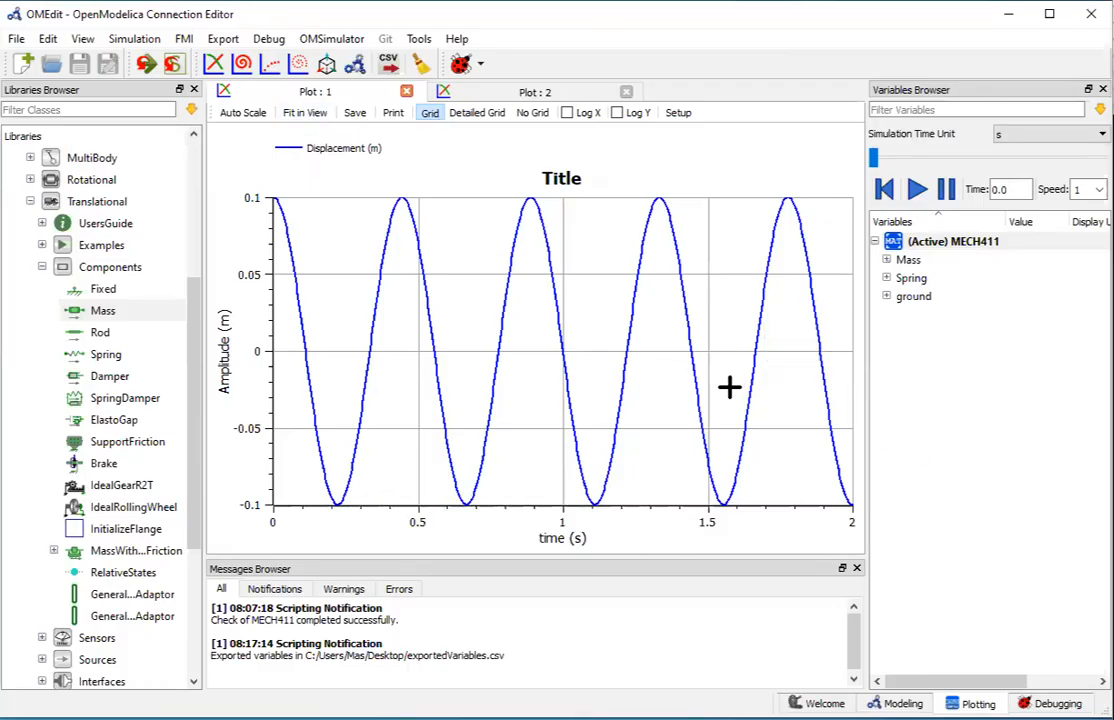
{"action": "left_click", "coordinate": [520, 92]}
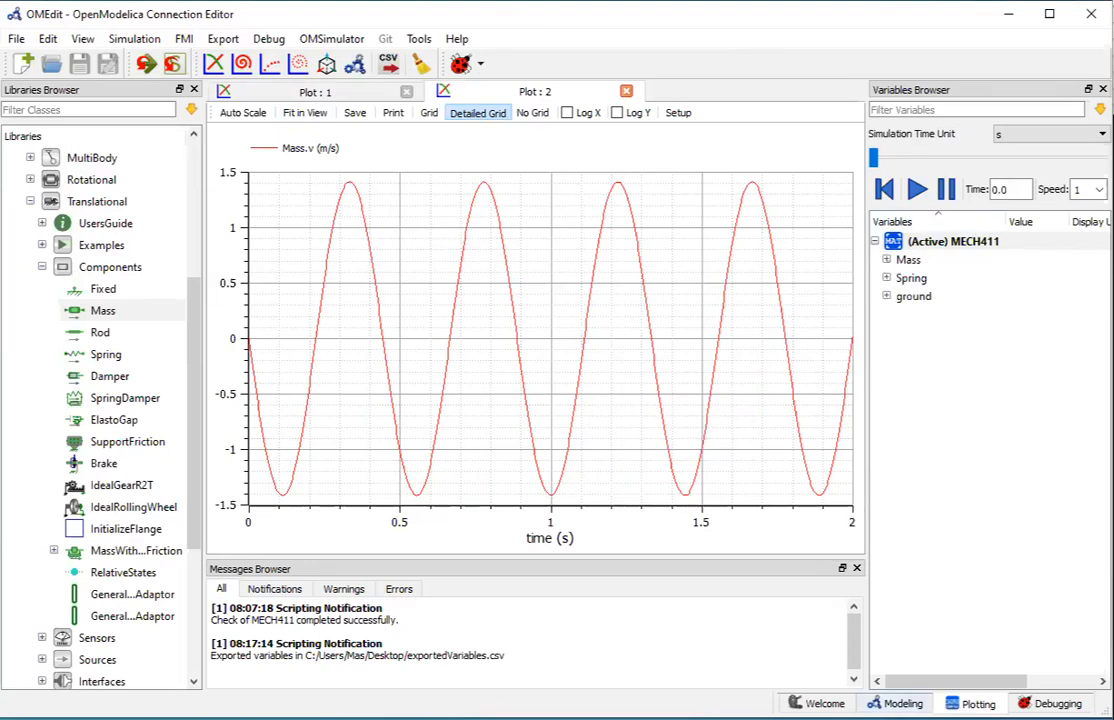
- Move the mass, spring and ground assembly aside in the MECH411 diagram and delete all of it
{"action": "left_click", "coordinate": [896, 704]}
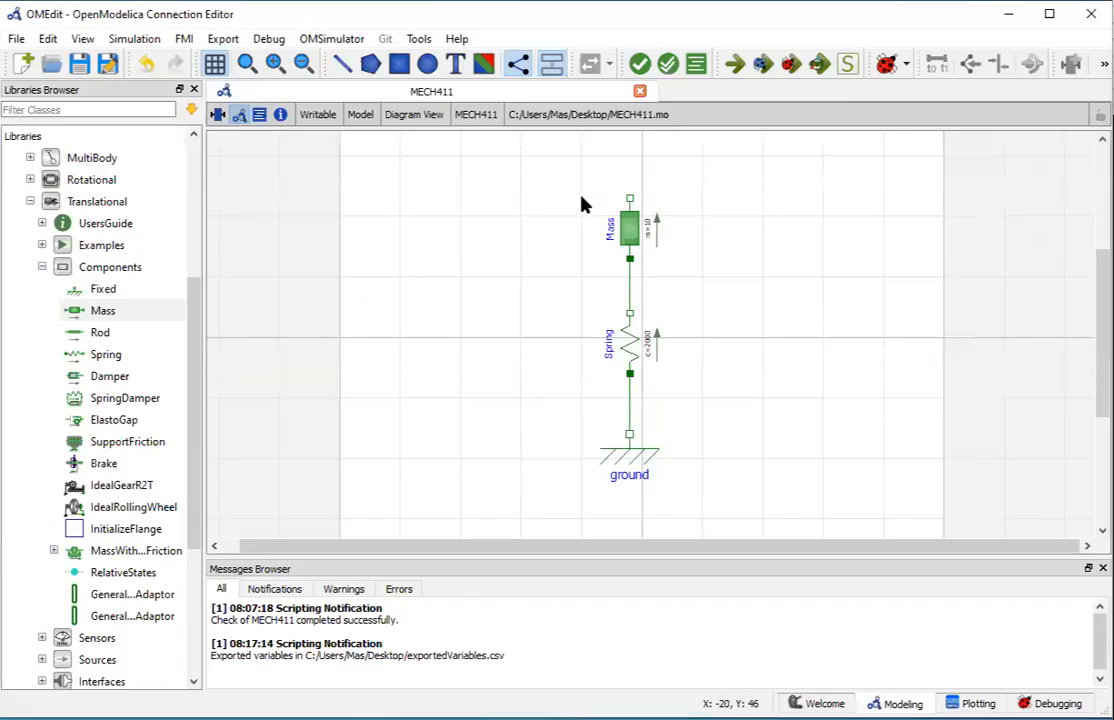
{"action": "left_click_drag", "start_coordinate": [572, 199], "coordinate": [709, 504]}
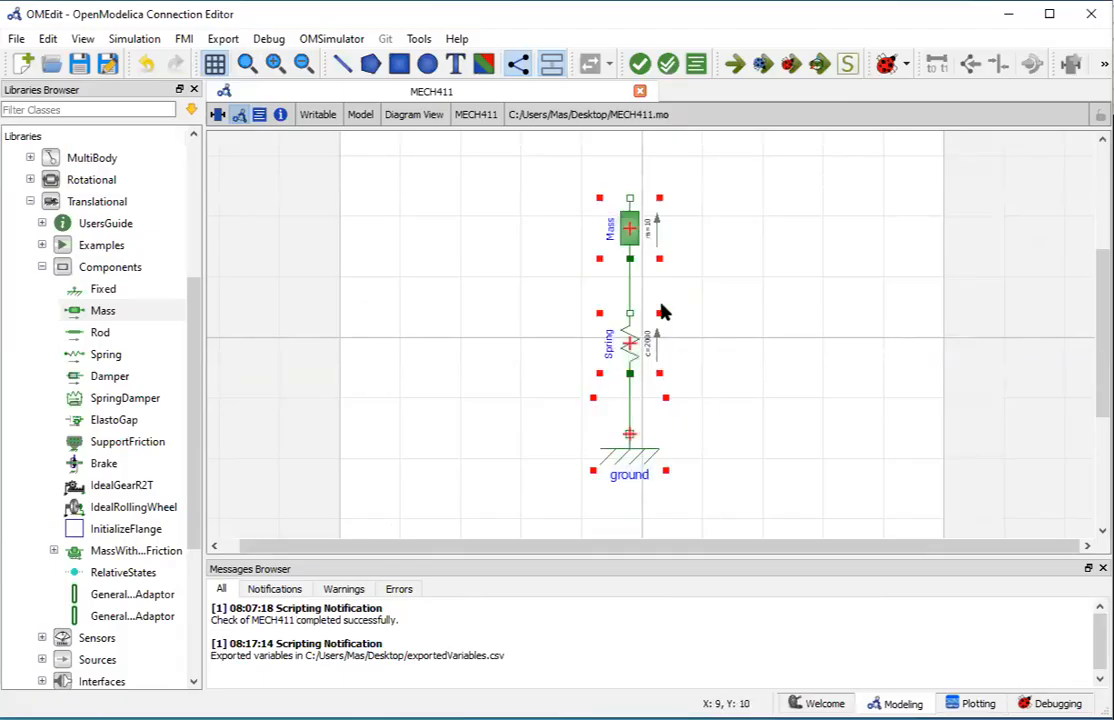
{"action": "left_click_drag", "start_coordinate": [620, 227], "coordinate": [391, 222]}
{"action": "left_click", "coordinate": [525, 273]}
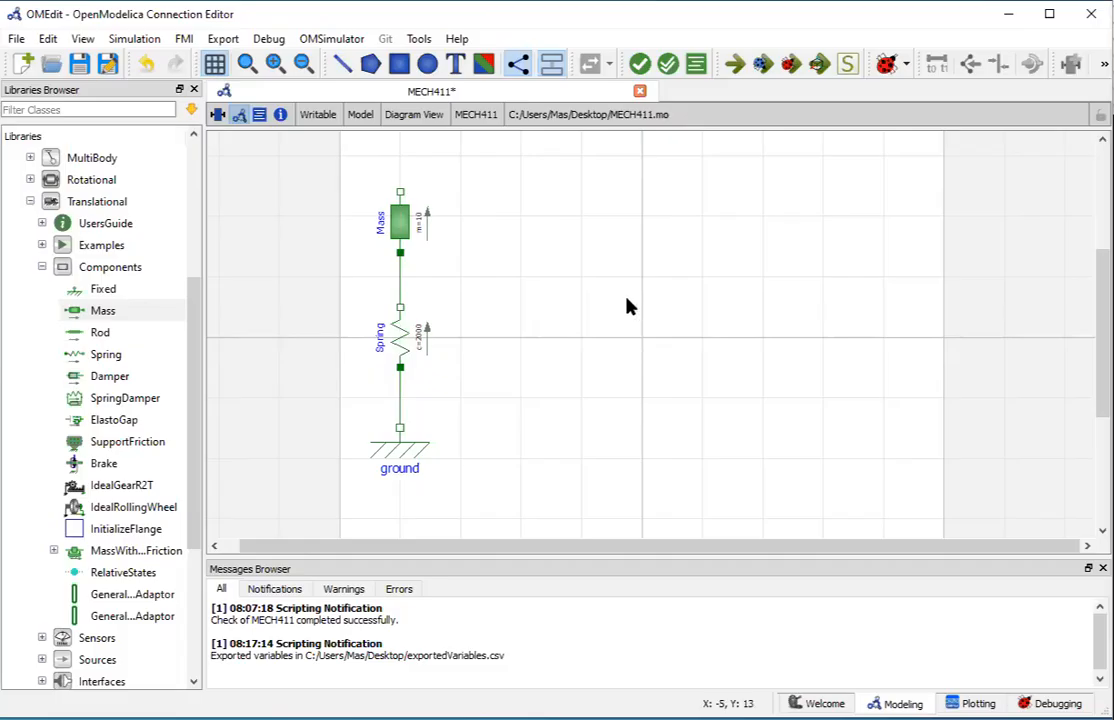
{"action": "key", "text": "ctrl+s"}
{"action": "left_click_drag", "start_coordinate": [518, 176], "coordinate": [307, 519]}
{"action": "key", "text": "Delete"}
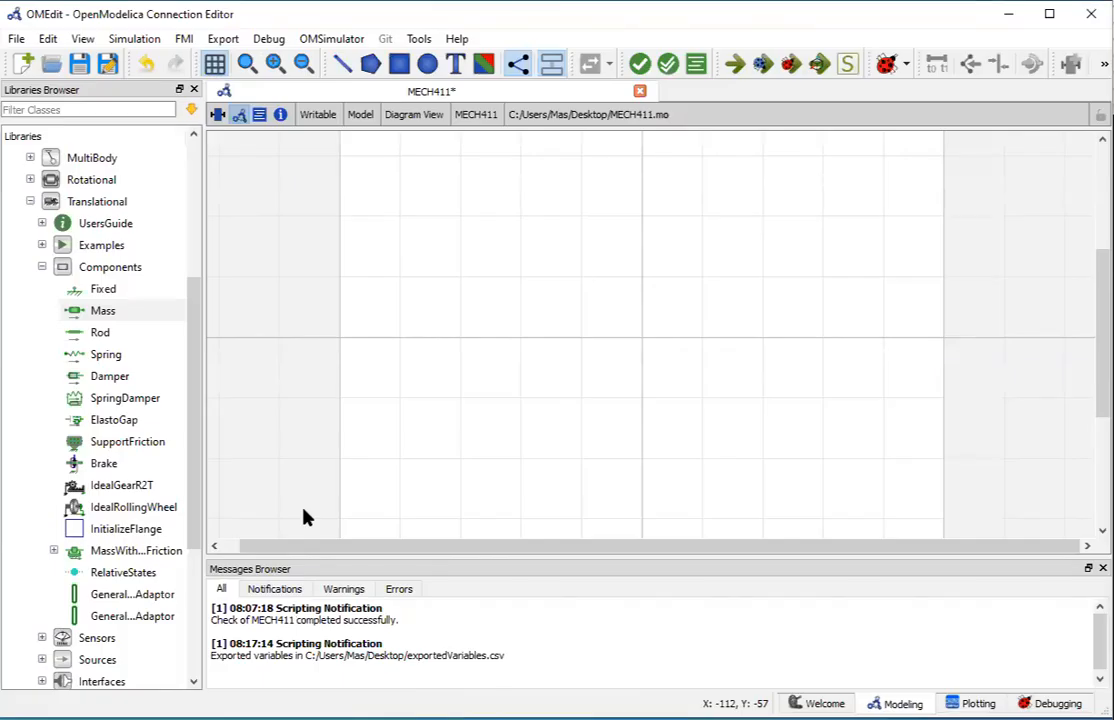
- Add a Fixed component named ground in the lower middle of the empty MECH411 diagram
{"action": "left_click", "coordinate": [101, 291]}
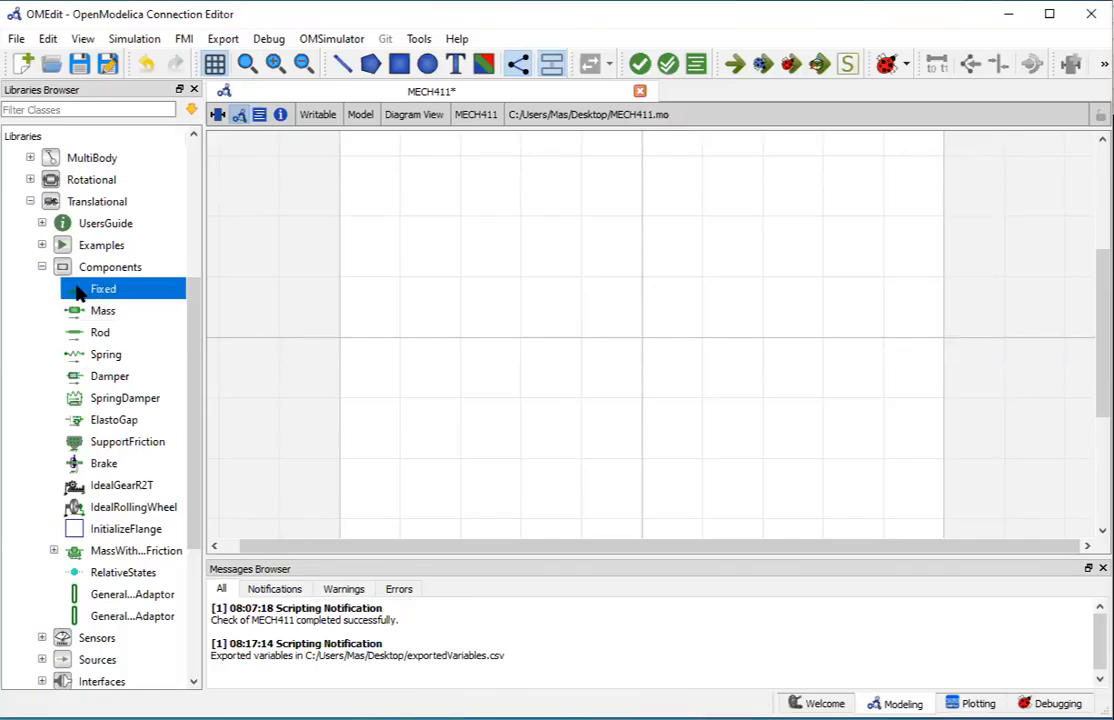
{"action": "left_click_drag", "start_coordinate": [80, 297], "coordinate": [618, 423]}
{"action": "type", "text": "ground"}
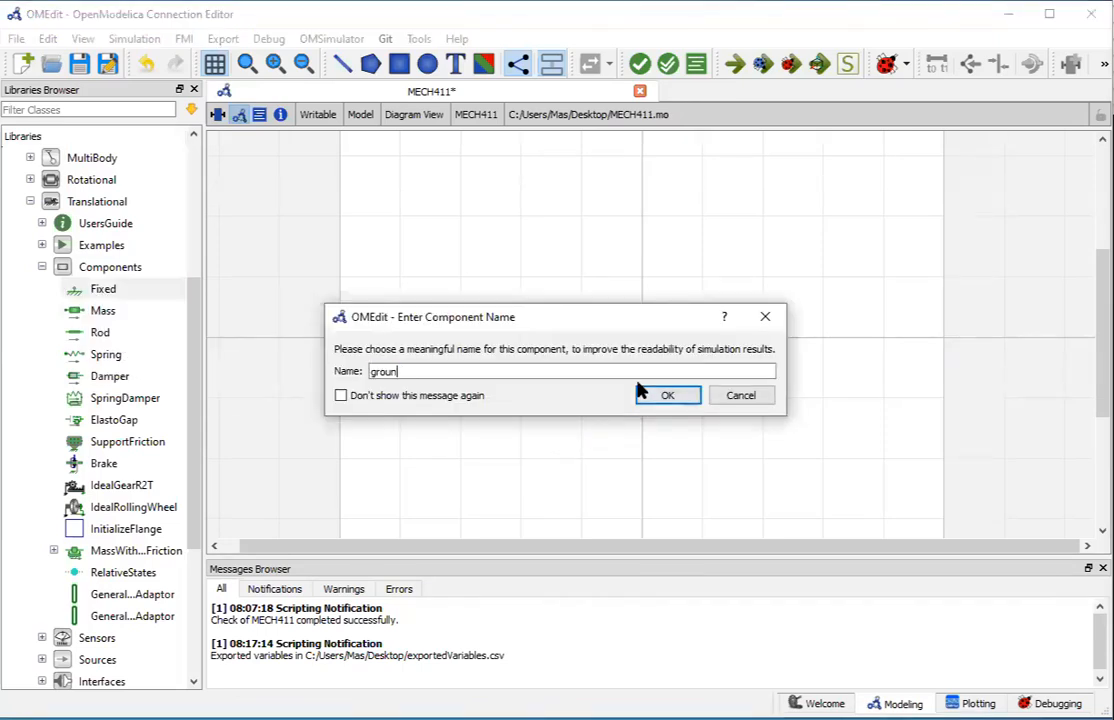
{"action": "left_click", "coordinate": [662, 395]}
{"action": "mouse_move", "coordinate": [656, 450]}
{"action": "left_mouse_down"}
{"action": "mouse_move", "coordinate": [686, 473]}
{"action": "mouse_move", "coordinate": [644, 445]}
{"action": "left_mouse_up"}
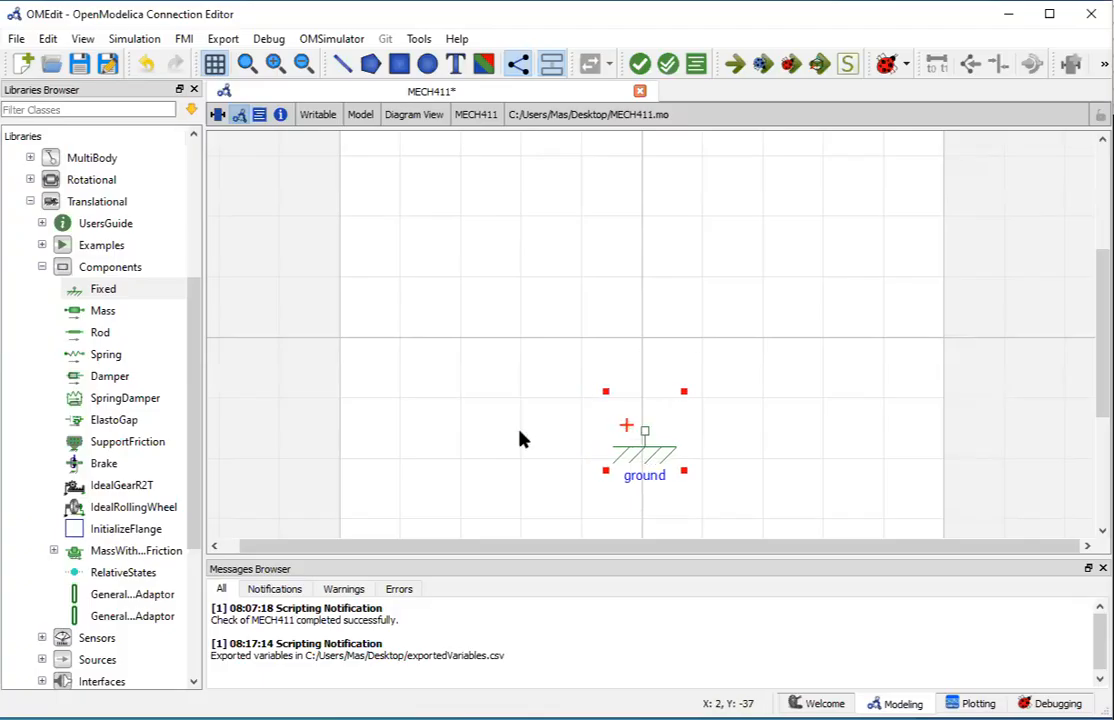
- Add a Mass component named Mass above the ground, rotate it upright and align it over the ground
{"action": "left_click", "coordinate": [106, 313]}
{"action": "left_click_drag", "start_coordinate": [106, 313], "coordinate": [648, 218]}
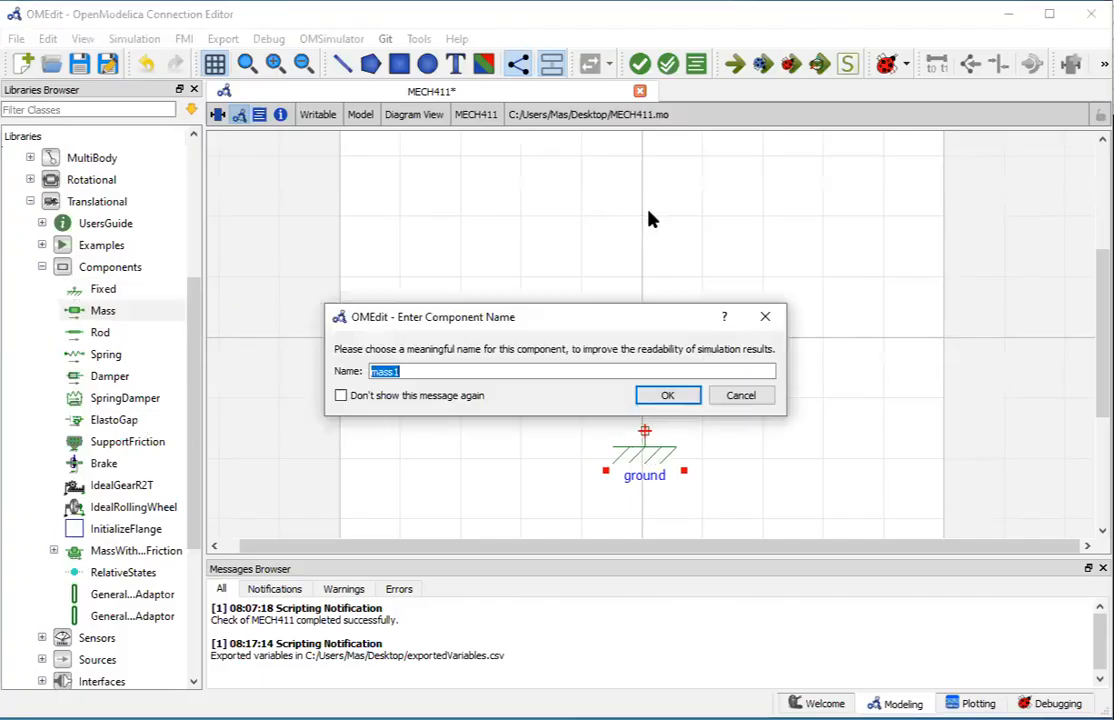
{"action": "type", "text": "Mass"}
{"action": "key", "text": "Return"}
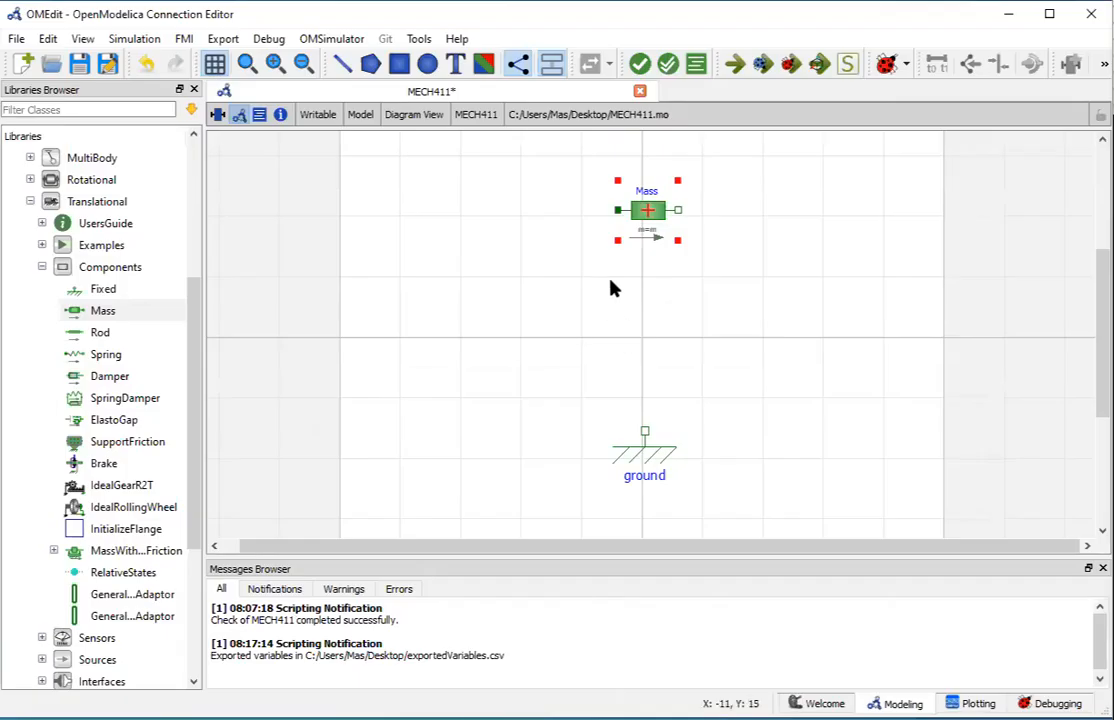
{"action": "key", "text": "ctrl+r"}
{"action": "key", "text": "ctrl+r"}
{"action": "key", "text": "ctrl+r"}
{"action": "left_click_drag", "start_coordinate": [649, 216], "coordinate": [640, 237]}
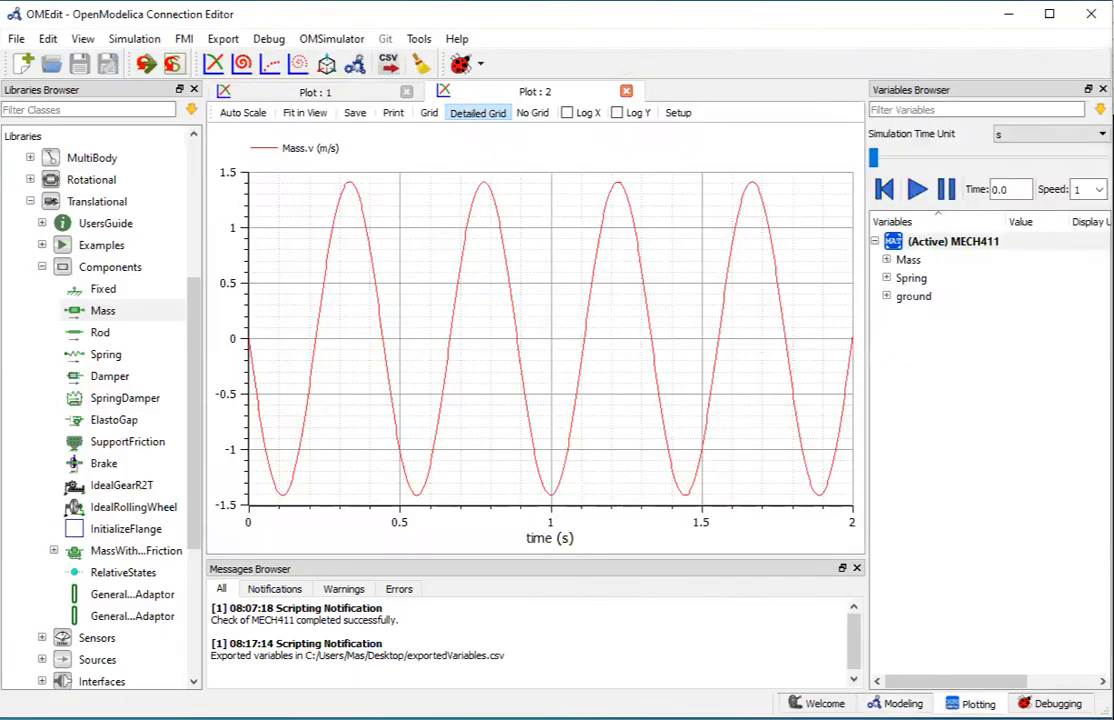
- Close the remaining velocity plot and delete the active MECH411 simulation result
{"action": "left_click", "coordinate": [516, 91]}
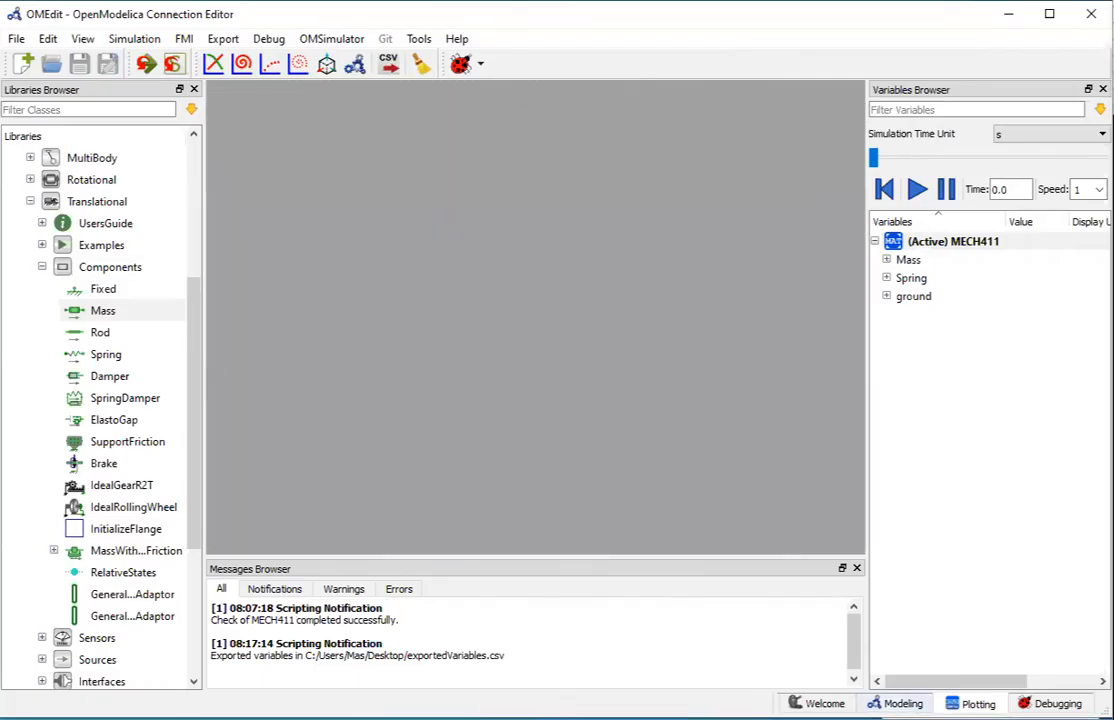
{"action": "right_click", "coordinate": [957, 242]}
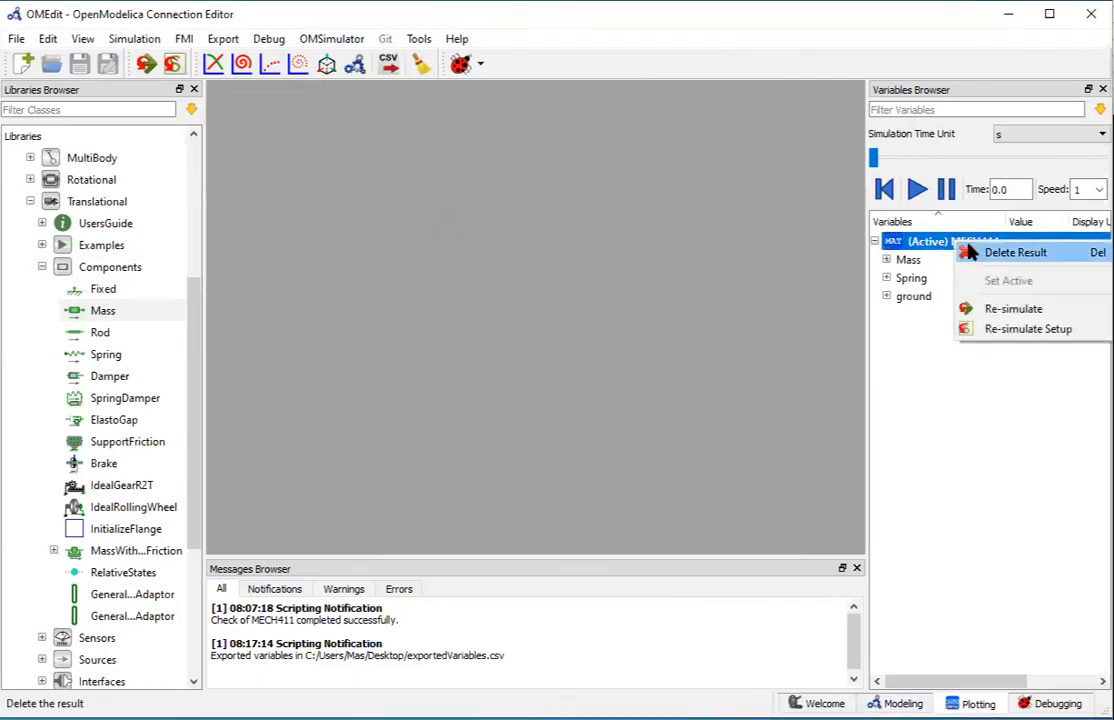
{"action": "left_click", "coordinate": [1012, 252]}
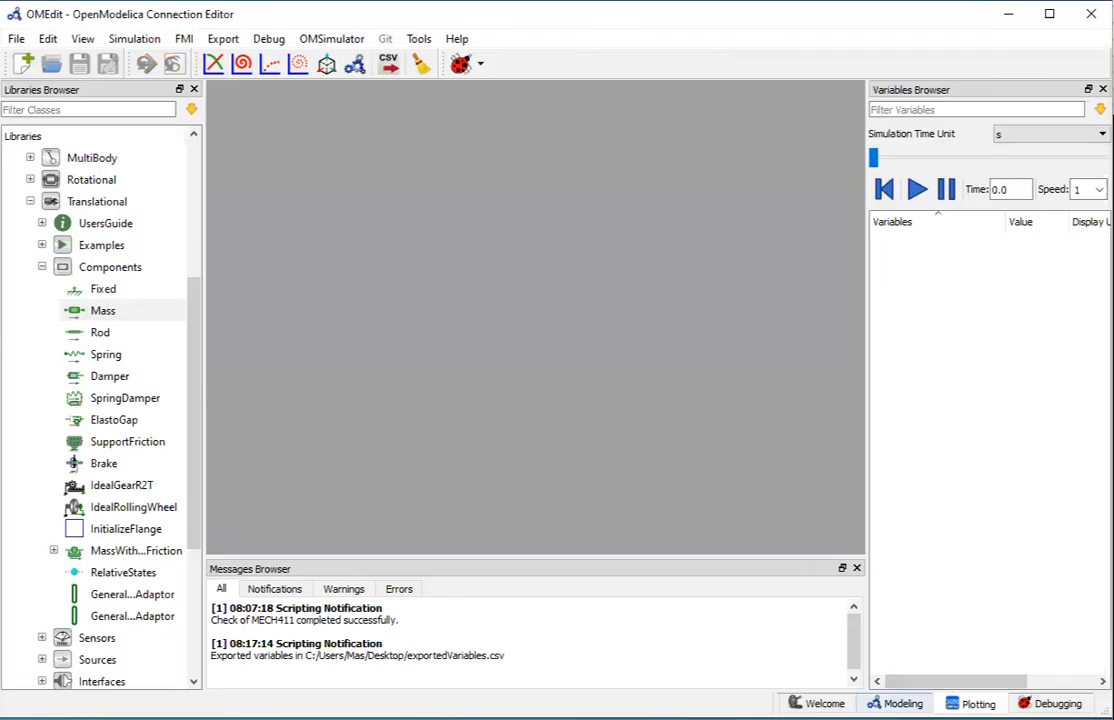
- Return to the MECH411 modeling diagram and raise the Mass slightly, keeping it aligned over the ground
{"action": "left_click", "coordinate": [896, 704]}
{"action": "left_click_drag", "start_coordinate": [639, 229], "coordinate": [645, 214]}
{"action": "left_click", "coordinate": [672, 346]}
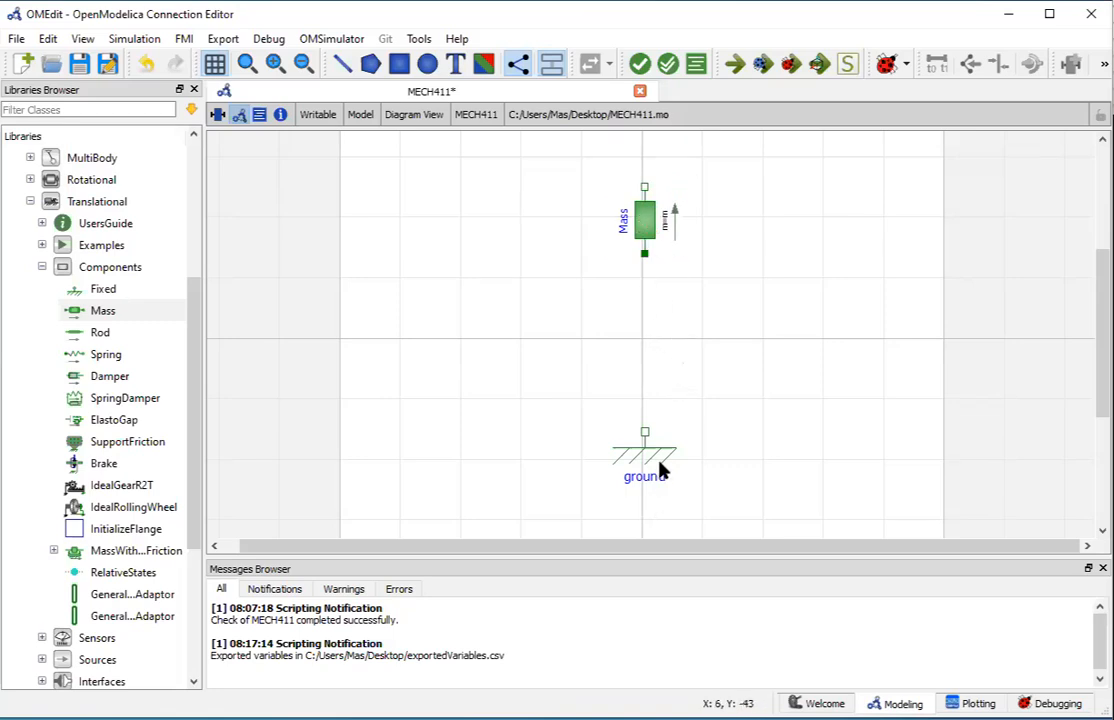
- Add a SpringDamper component named SpringDamper between the Mass and the ground
{"action": "left_click", "coordinate": [100, 399]}
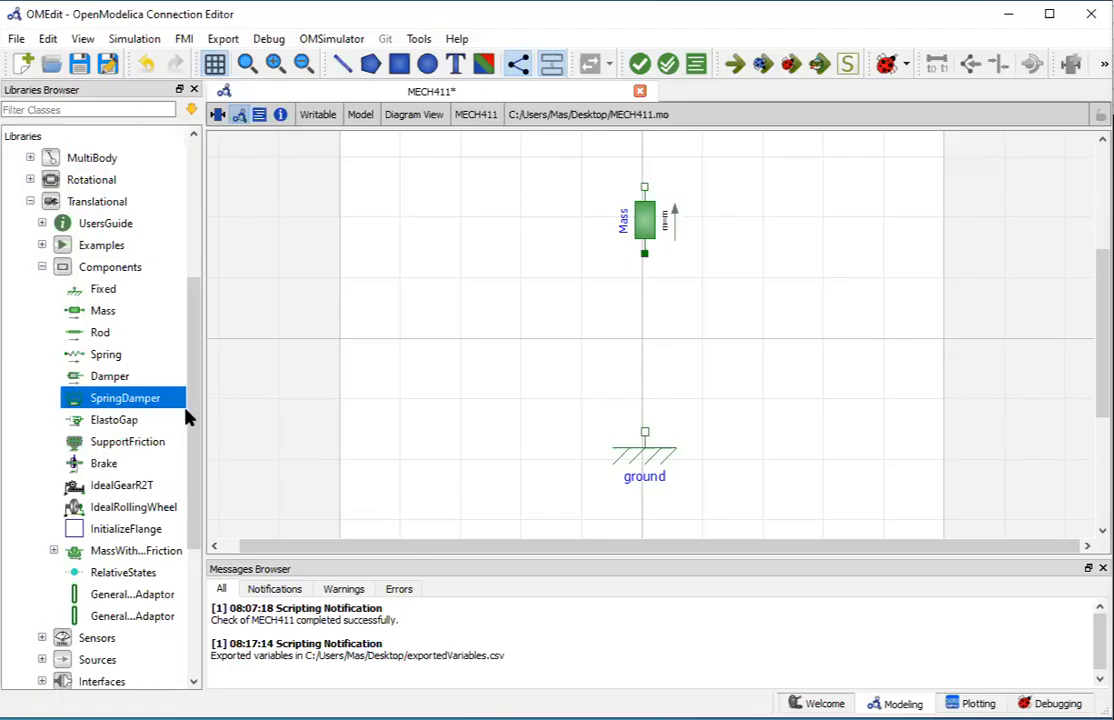
{"action": "left_click", "coordinate": [93, 378]}
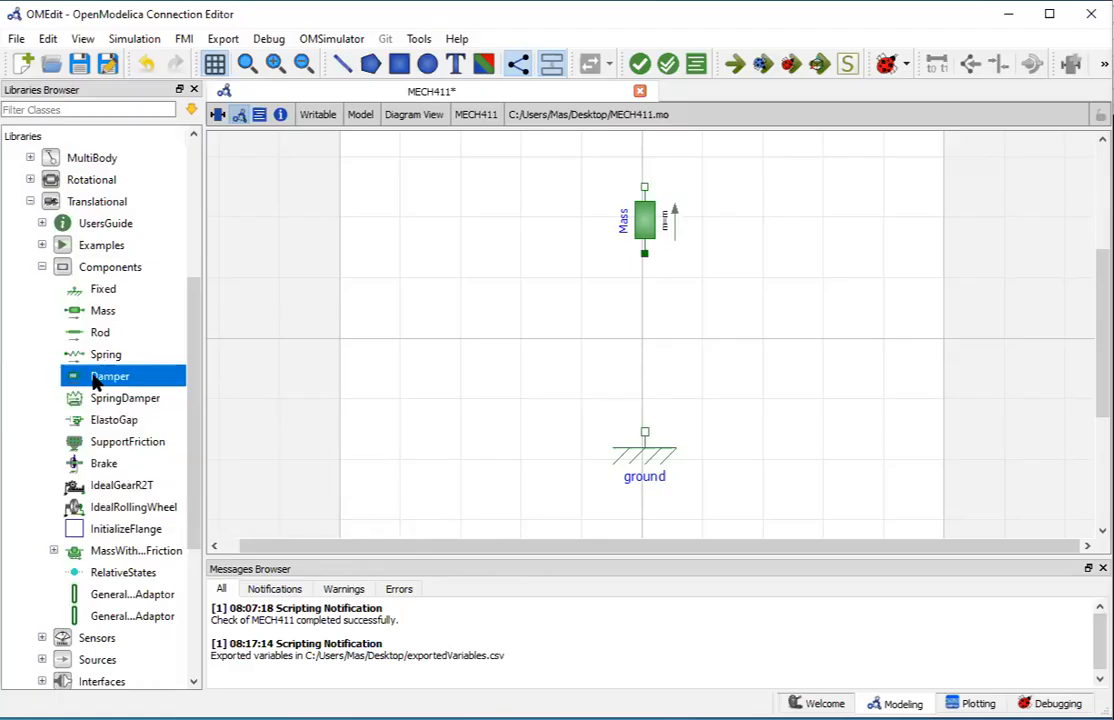
{"action": "left_click", "coordinate": [82, 400]}
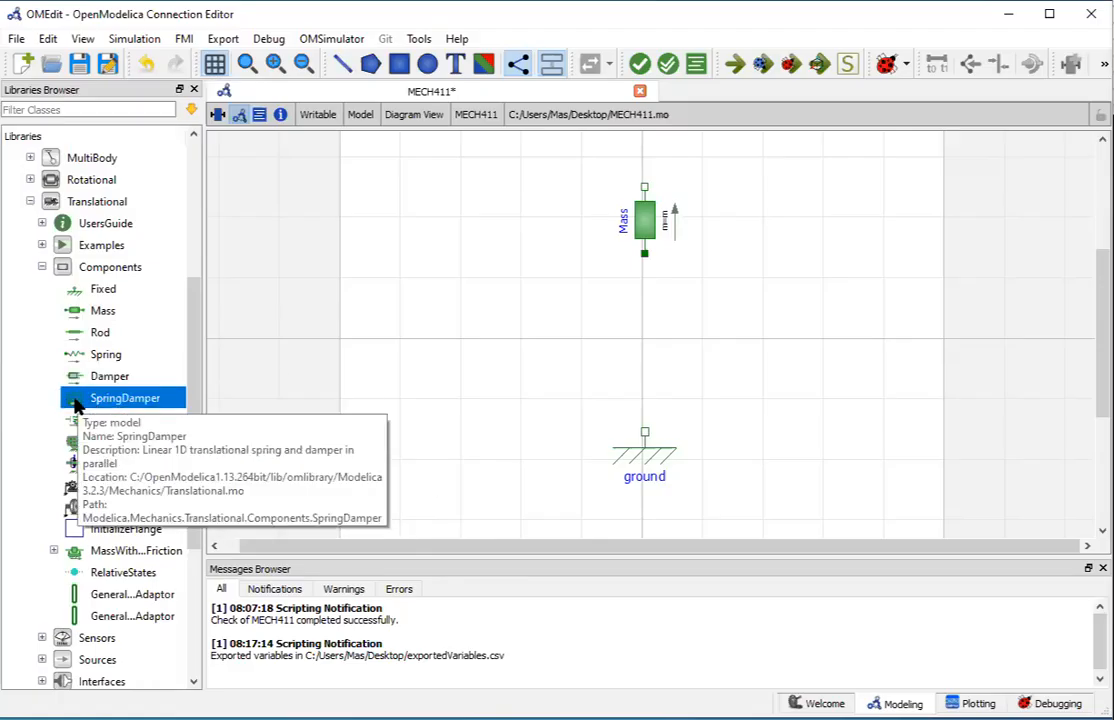
{"action": "left_click_drag", "start_coordinate": [75, 402], "coordinate": [645, 335]}
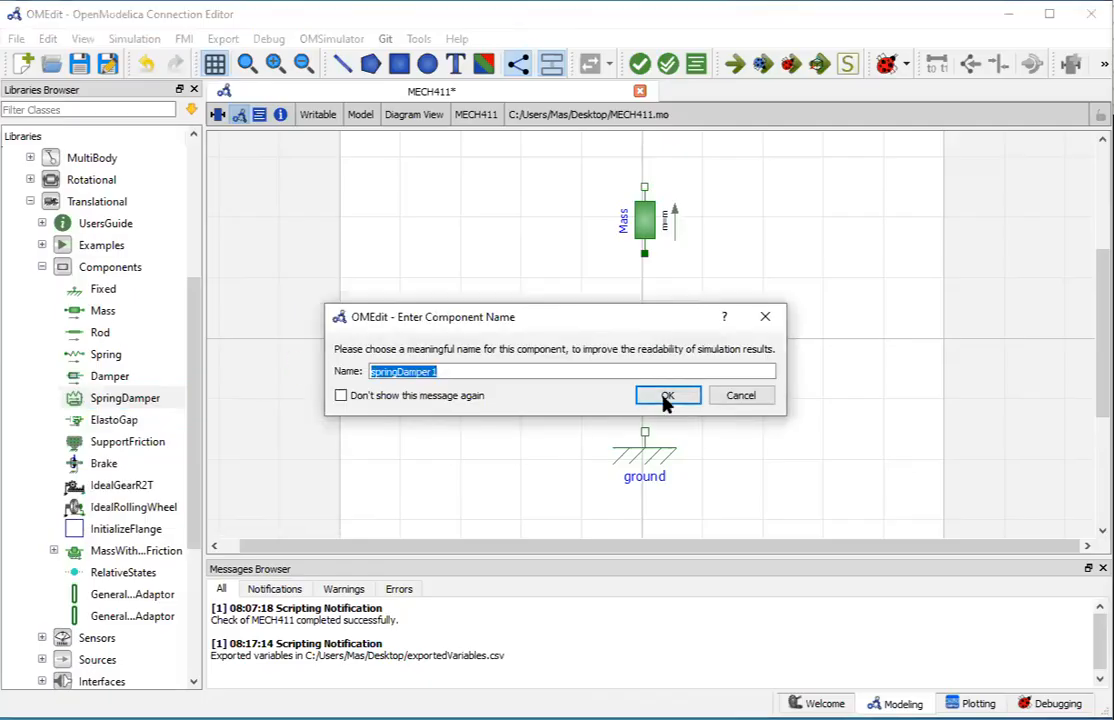
{"action": "key", "text": "BackSpace"}
{"action": "type", "text": "S"}
{"action": "left_click", "coordinate": [652, 398]}
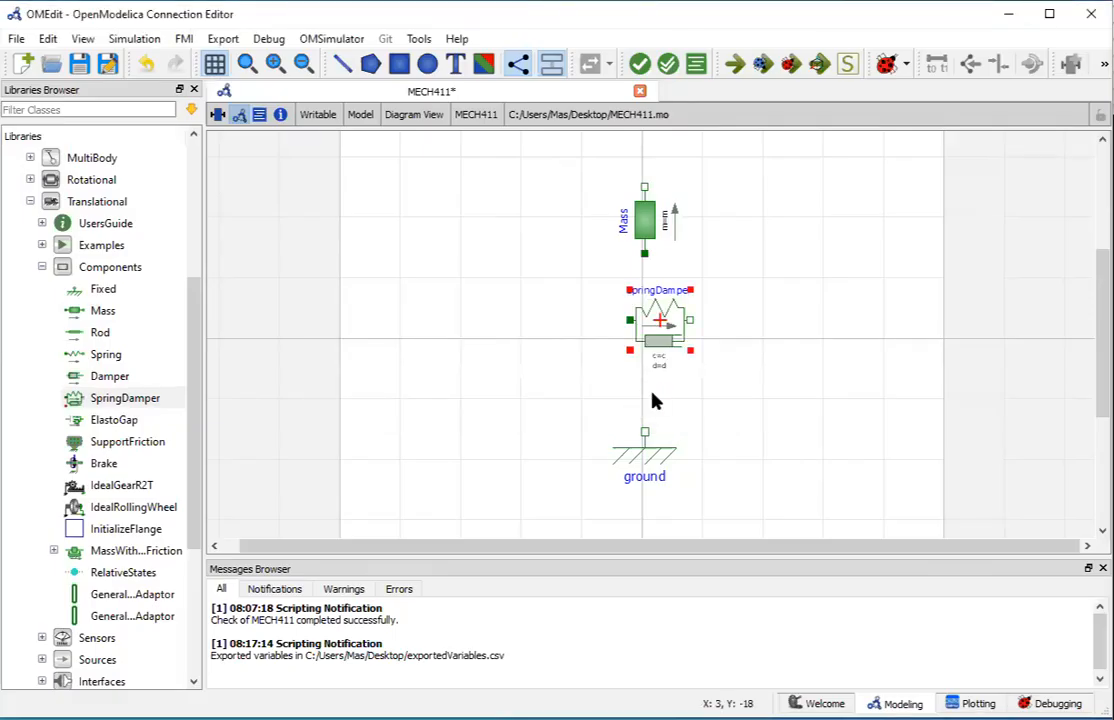
- Centre the SpringDamper between the Mass and the ground and rotate it upright with its filled flange facing the ground
{"action": "left_click_drag", "start_coordinate": [657, 340], "coordinate": [652, 354]}
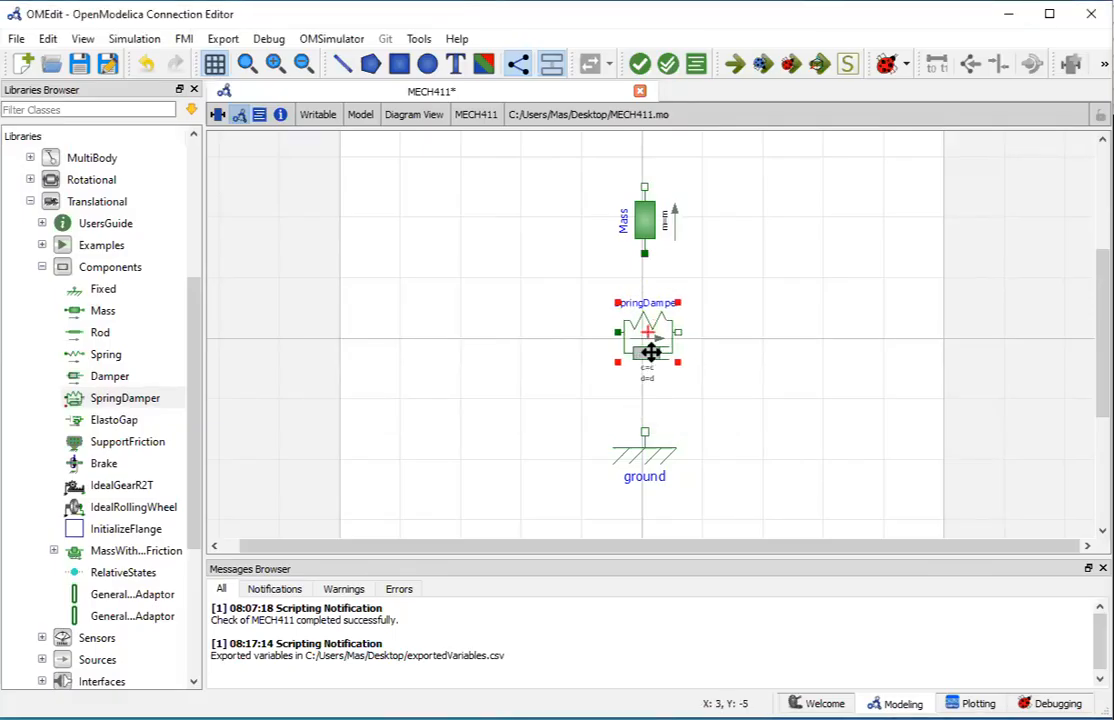
{"action": "key", "text": "ctrl+r"}
{"action": "key", "text": "ctrl+r"}
{"action": "key", "text": "ctrl+r"}
{"action": "left_click_drag", "start_coordinate": [667, 338], "coordinate": [664, 344]}
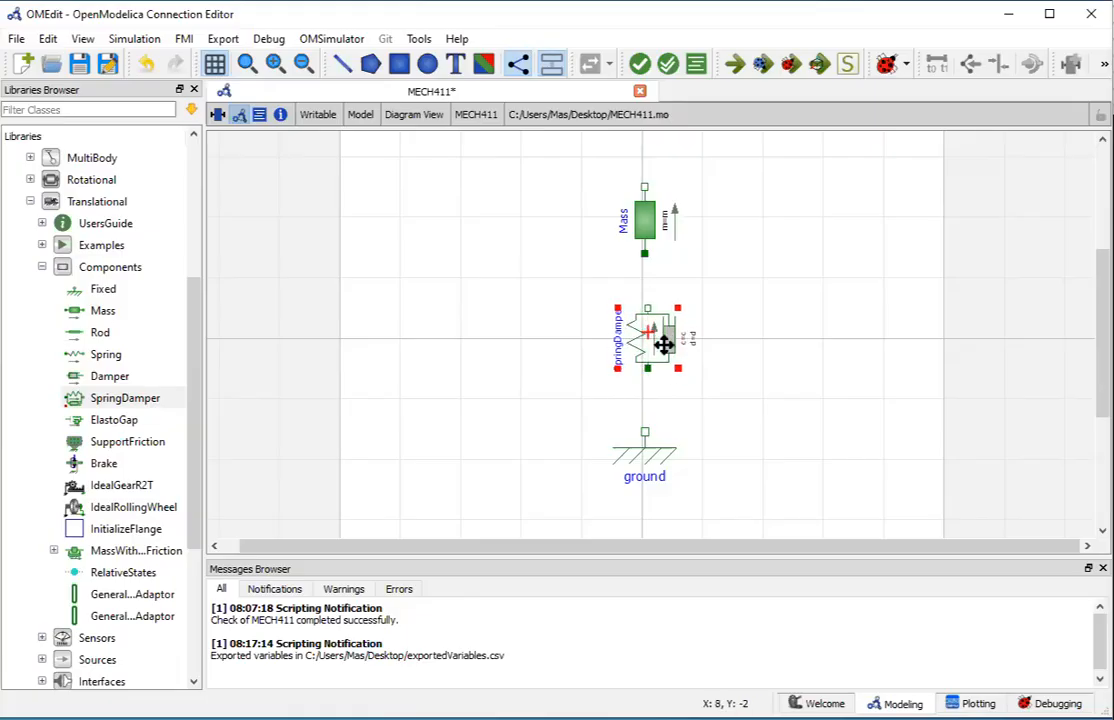
- Connect the SpringDamper's lower flange to the ground and its upper flange to the Mass, then shift it slightly into line
{"action": "left_click", "coordinate": [642, 432]}
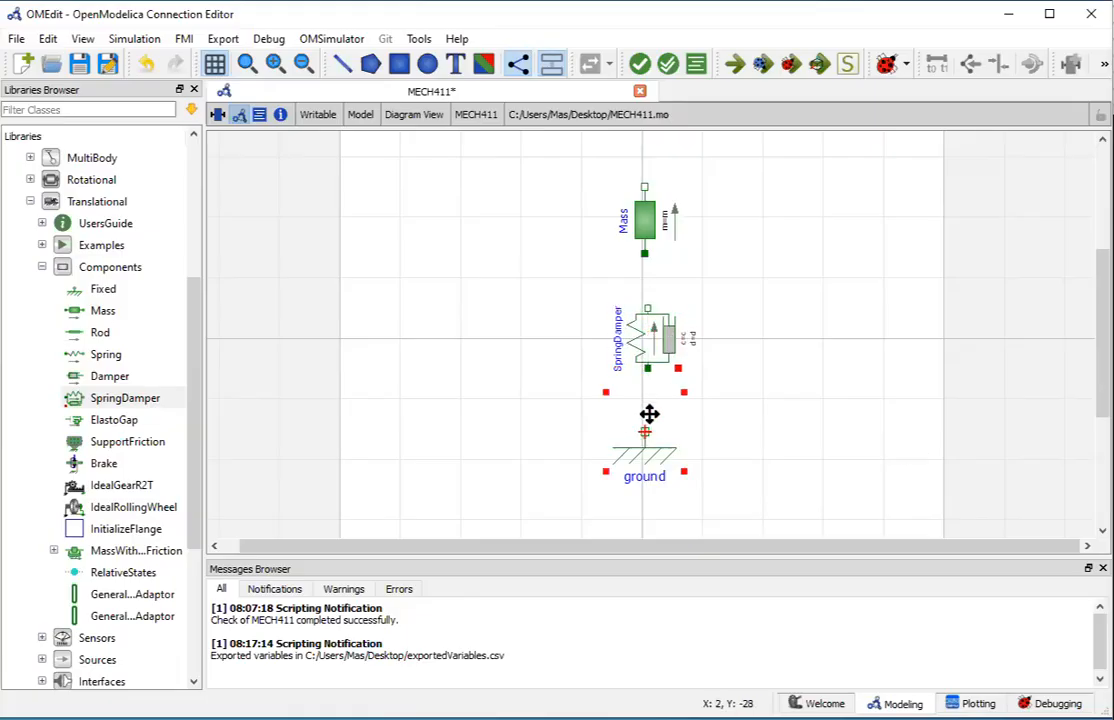
{"action": "left_click", "coordinate": [706, 437]}
{"action": "left_click", "coordinate": [645, 432]}
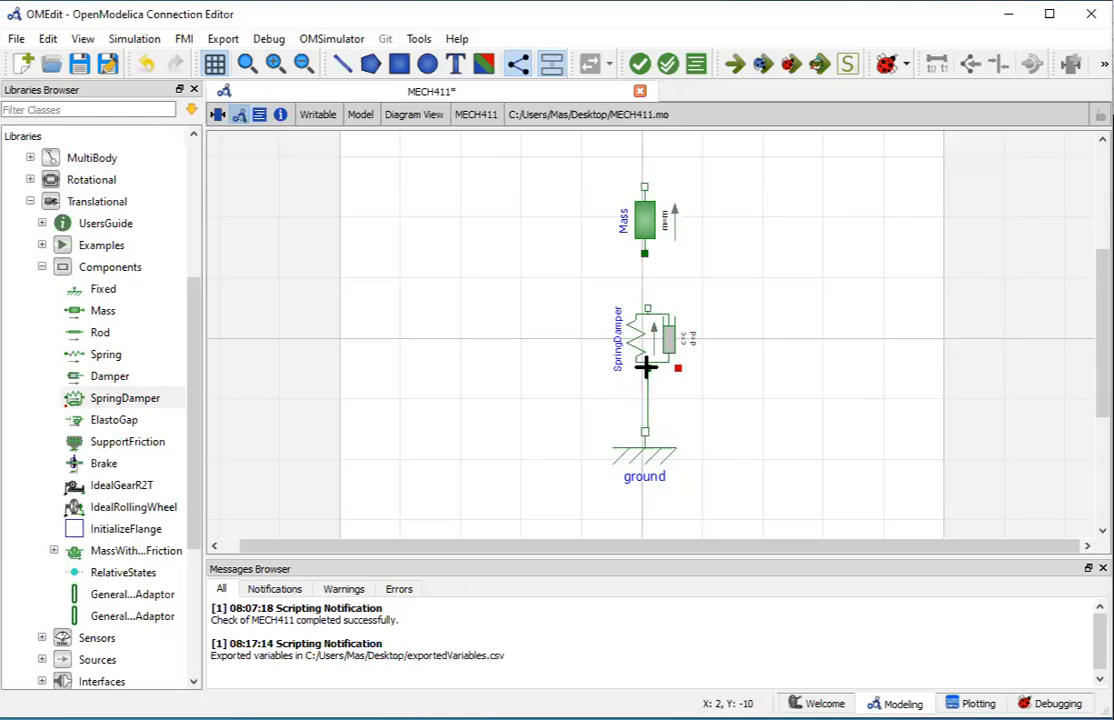
{"action": "left_click", "coordinate": [644, 307]}
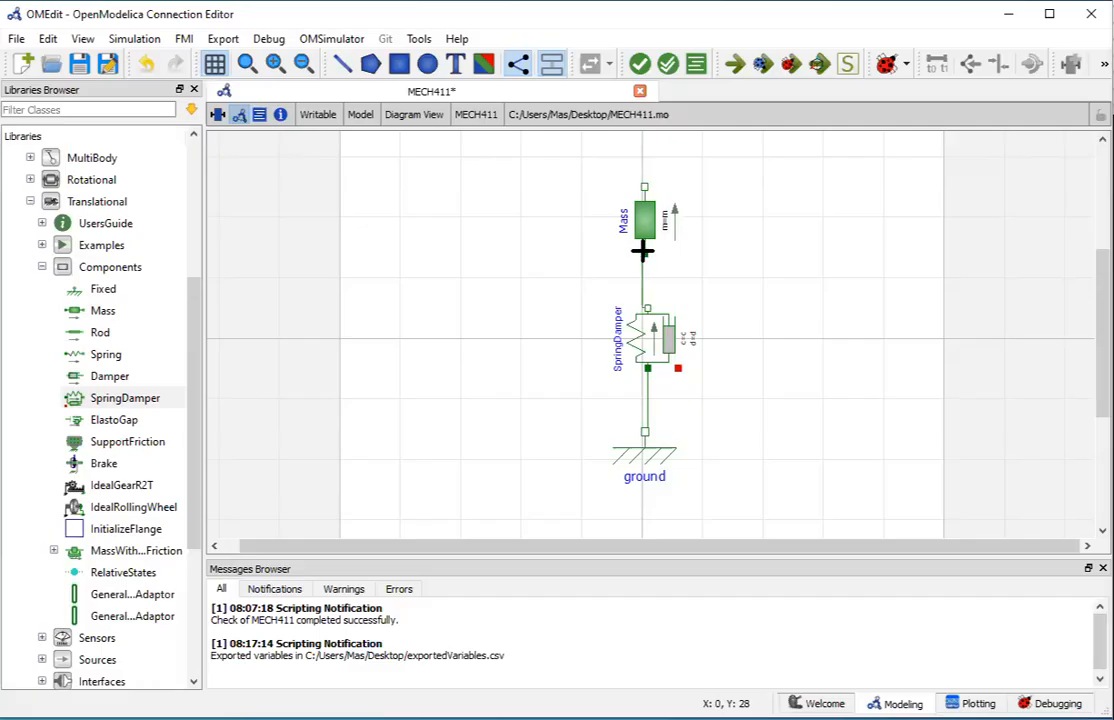
{"action": "left_click", "coordinate": [644, 250]}
{"action": "left_click_drag", "start_coordinate": [668, 333], "coordinate": [659, 331]}
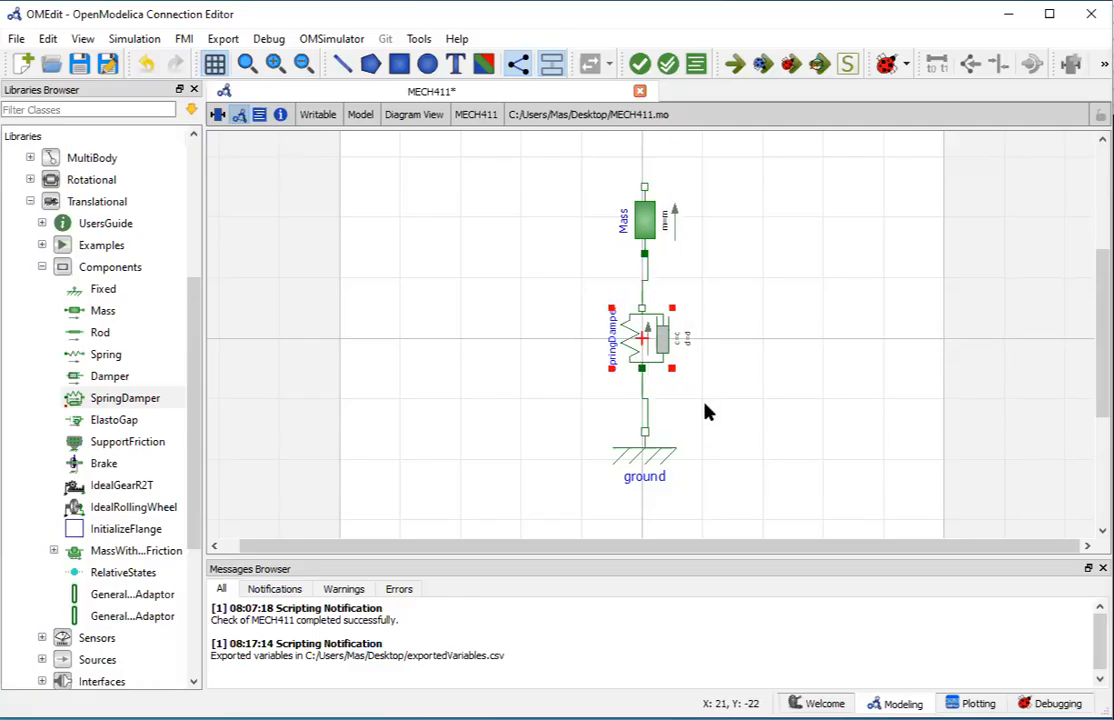
- Set the Mass to 10 kg with a fixed start position of 0.1 m and a fixed start velocity of 1 m/s
{"action": "double_click", "coordinate": [652, 229]}
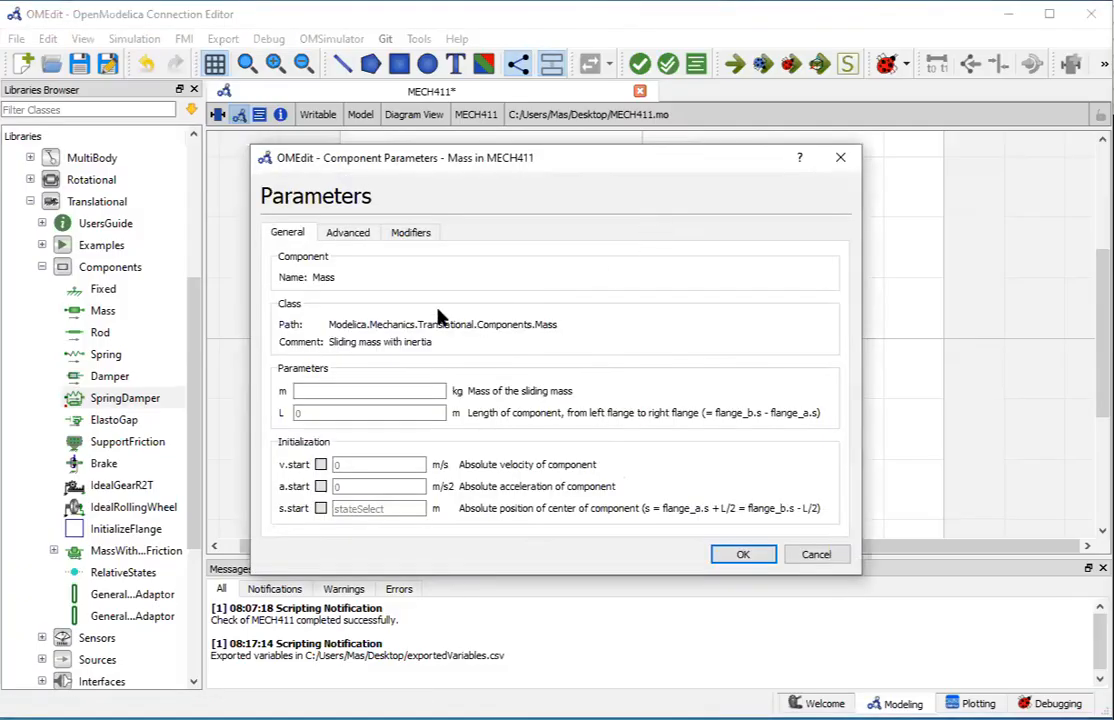
{"action": "type", "text": "10"}
{"action": "left_click", "coordinate": [321, 510]}
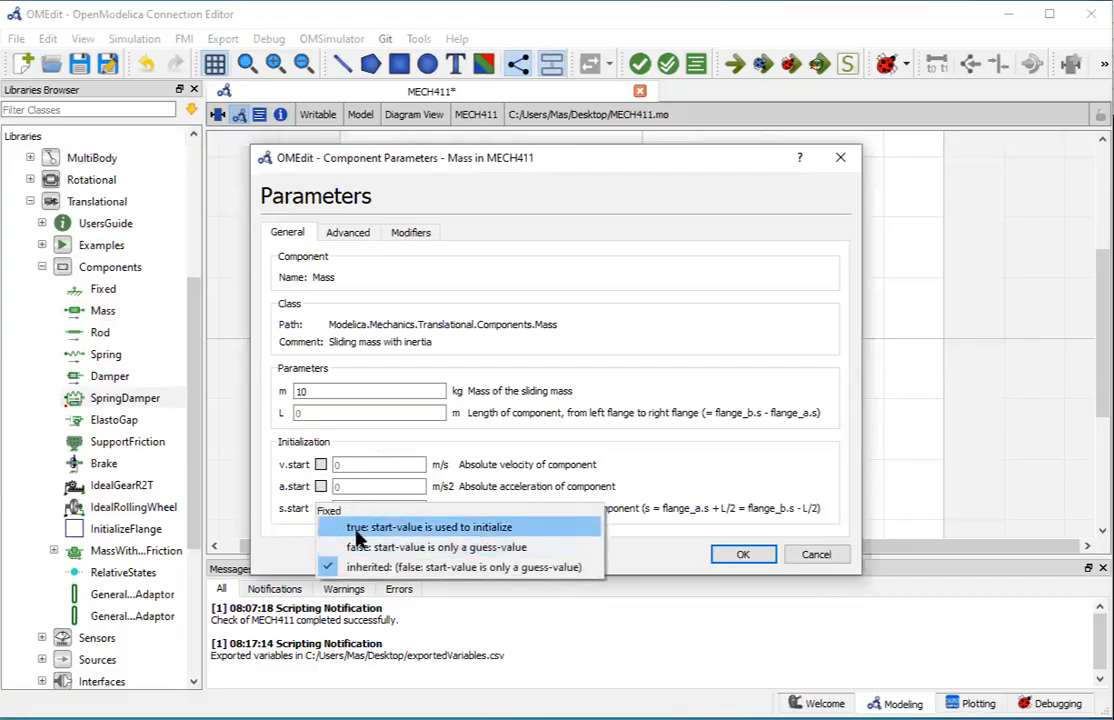
{"action": "left_click", "coordinate": [345, 524]}
{"action": "type", "text": "0.1"}
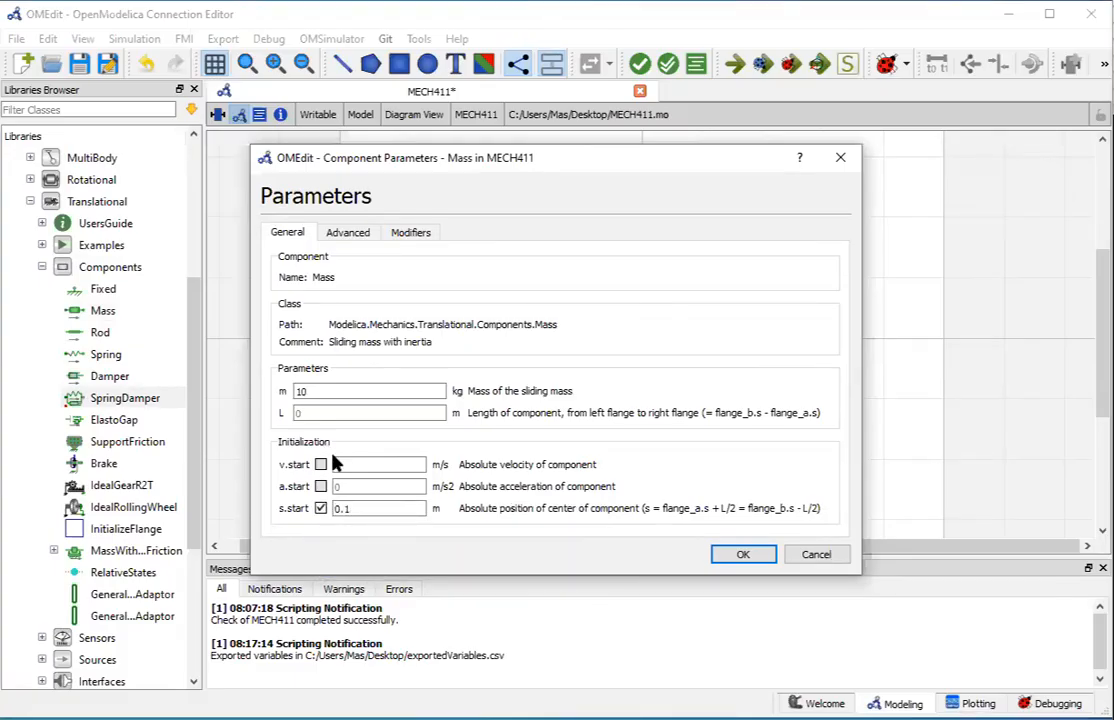
{"action": "left_click", "coordinate": [321, 466]}
{"action": "left_click", "coordinate": [346, 486]}
{"action": "left_click", "coordinate": [363, 464]}
{"action": "type", "text": "1"}
{"action": "left_click", "coordinate": [741, 554]}
- Set the SpringDamper's spring constant to 2000 N/m and its damping constant to 50 N.s/m
{"action": "double_click", "coordinate": [655, 340]}
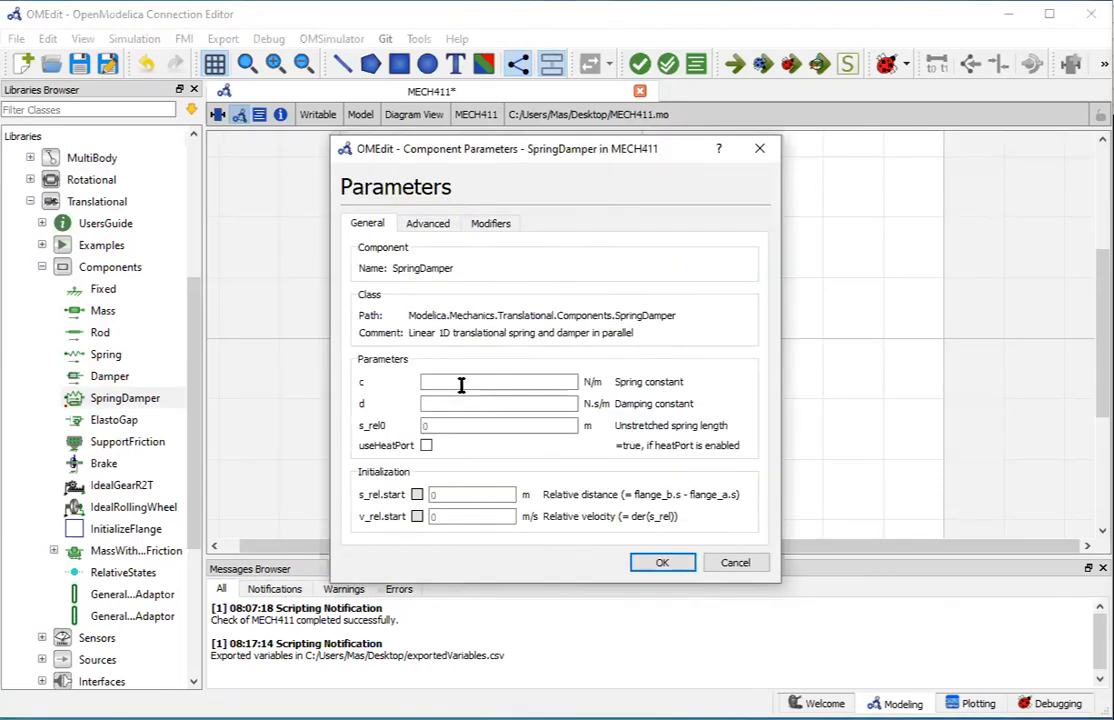
{"action": "left_click_drag", "start_coordinate": [614, 383], "coordinate": [686, 384]}
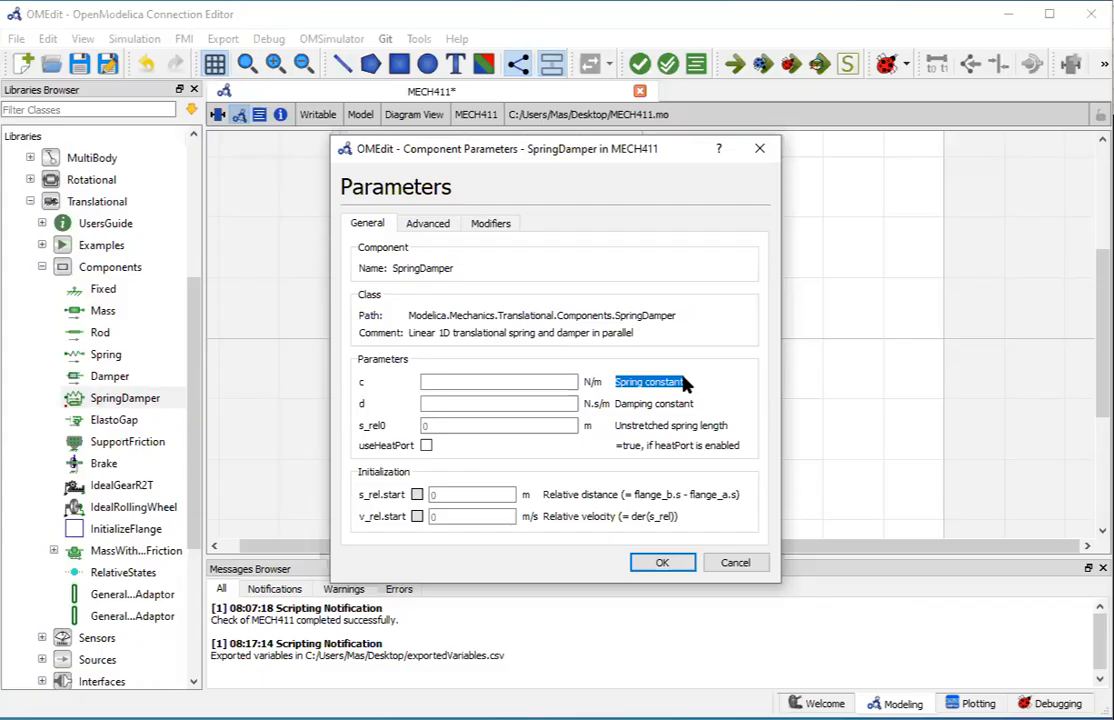
{"action": "left_click", "coordinate": [499, 383]}
{"action": "type", "text": "2000"}
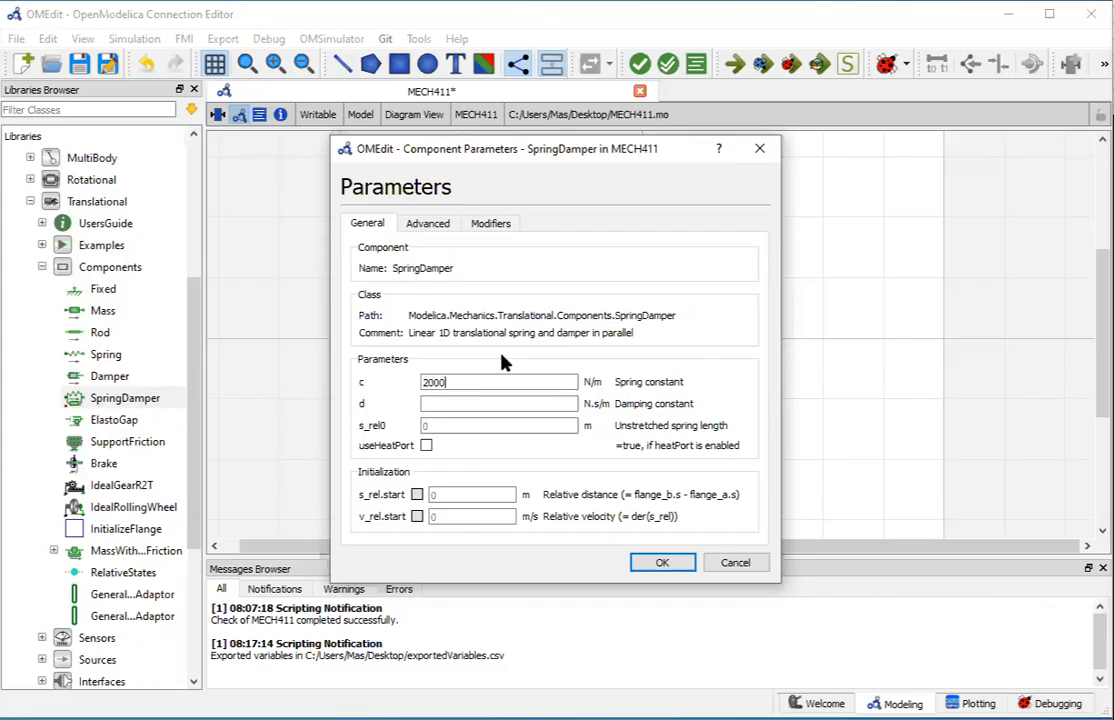
{"action": "left_click", "coordinate": [476, 403]}
{"action": "type", "text": "50"}
{"action": "left_click", "coordinate": [661, 563]}
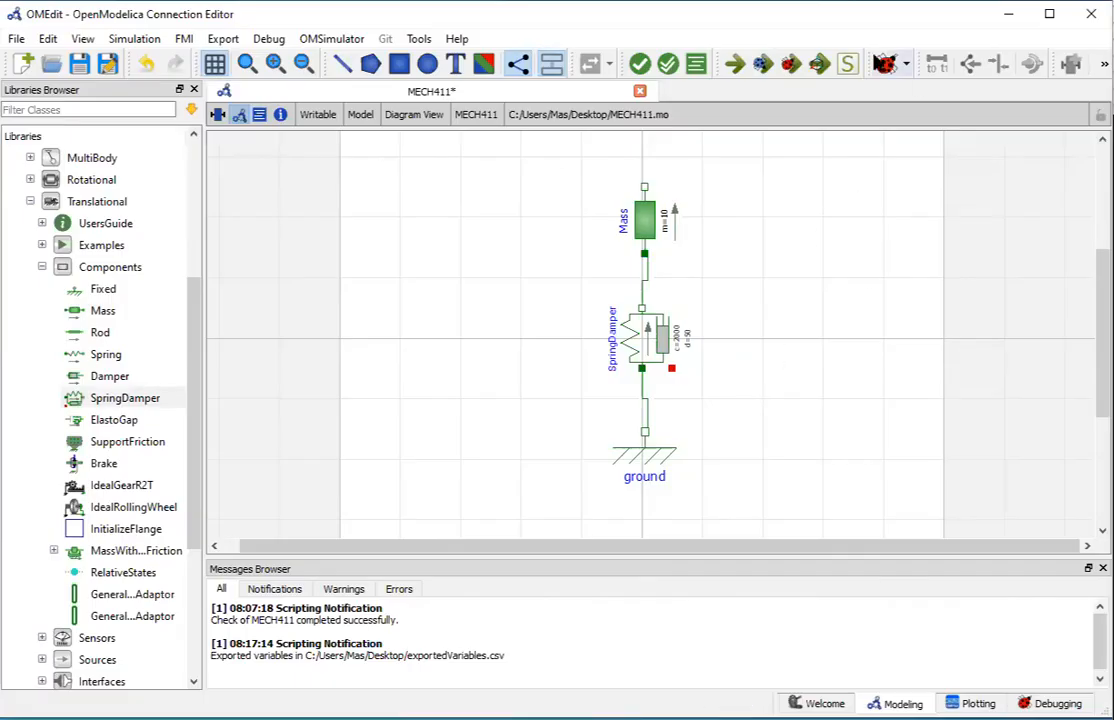
{"action": "left_click", "coordinate": [847, 64]}
{"action": "left_click_drag", "start_coordinate": [505, 252], "coordinate": [365, 246]}
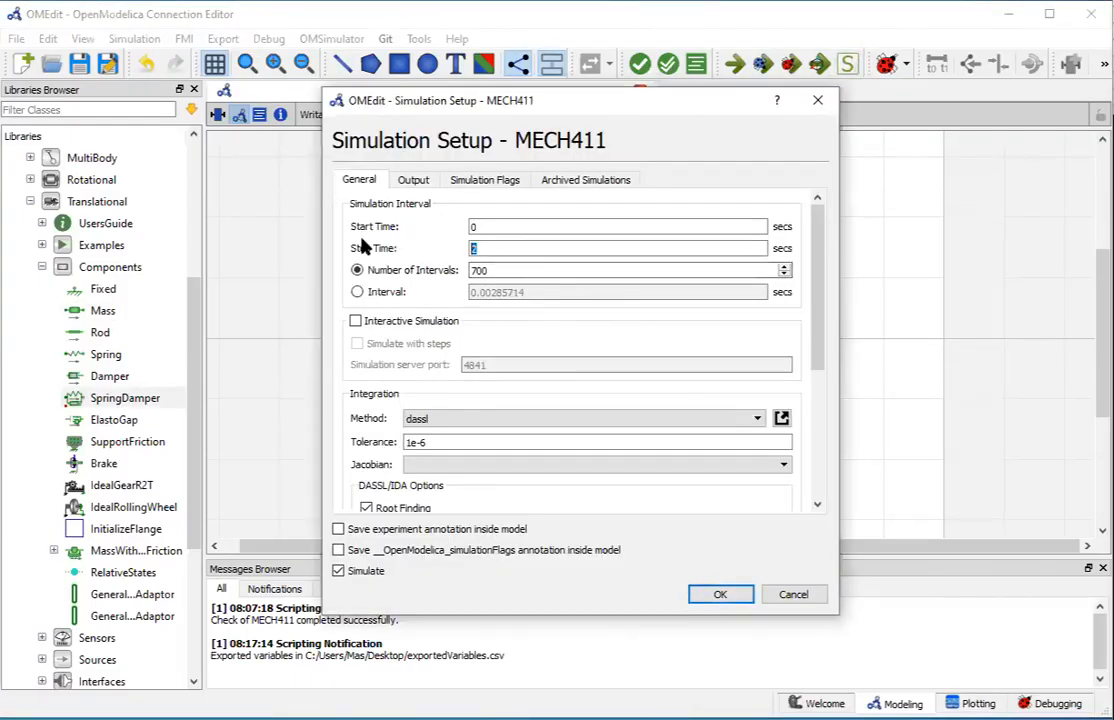
{"action": "type", "text": "5"}
{"action": "left_click", "coordinate": [826, 104]}
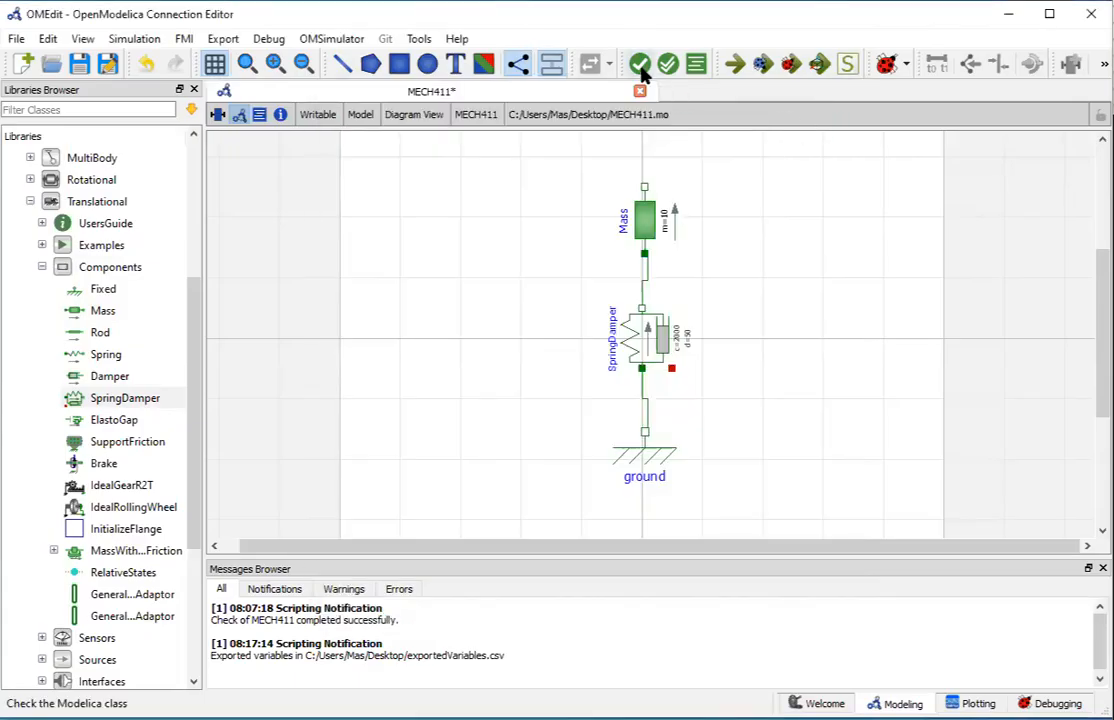
- Check the MECH411 model, review its equation and variable counts, and save it
{"action": "left_click", "coordinate": [641, 70]}
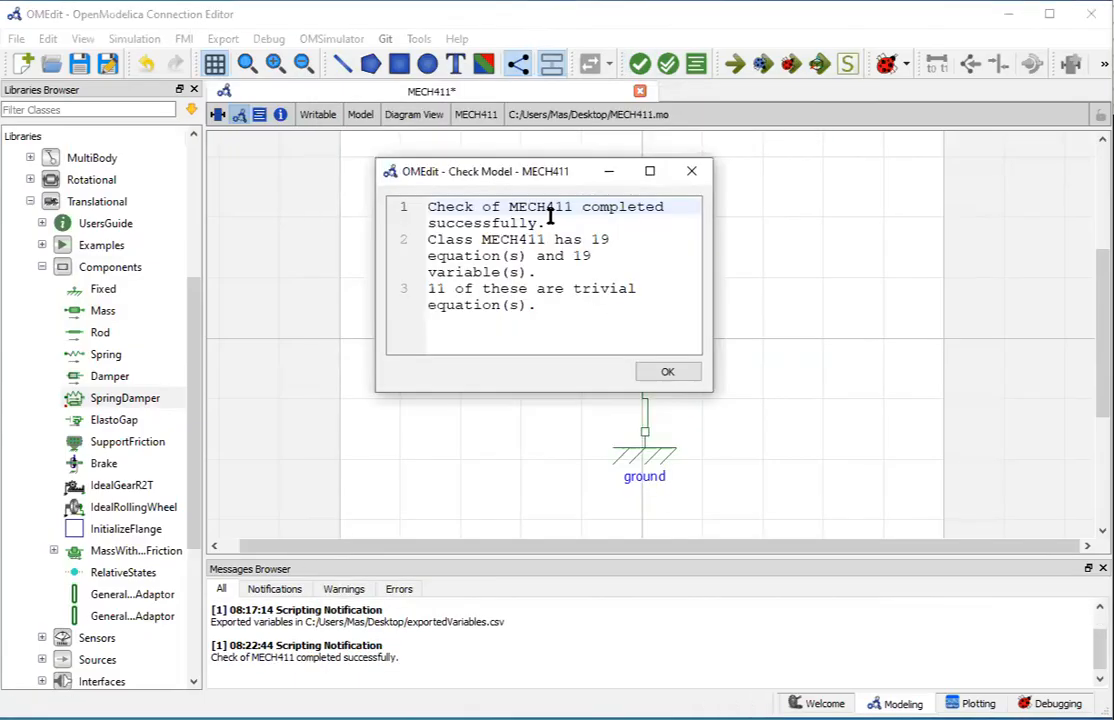
{"action": "left_click_drag", "start_coordinate": [591, 240], "coordinate": [597, 254]}
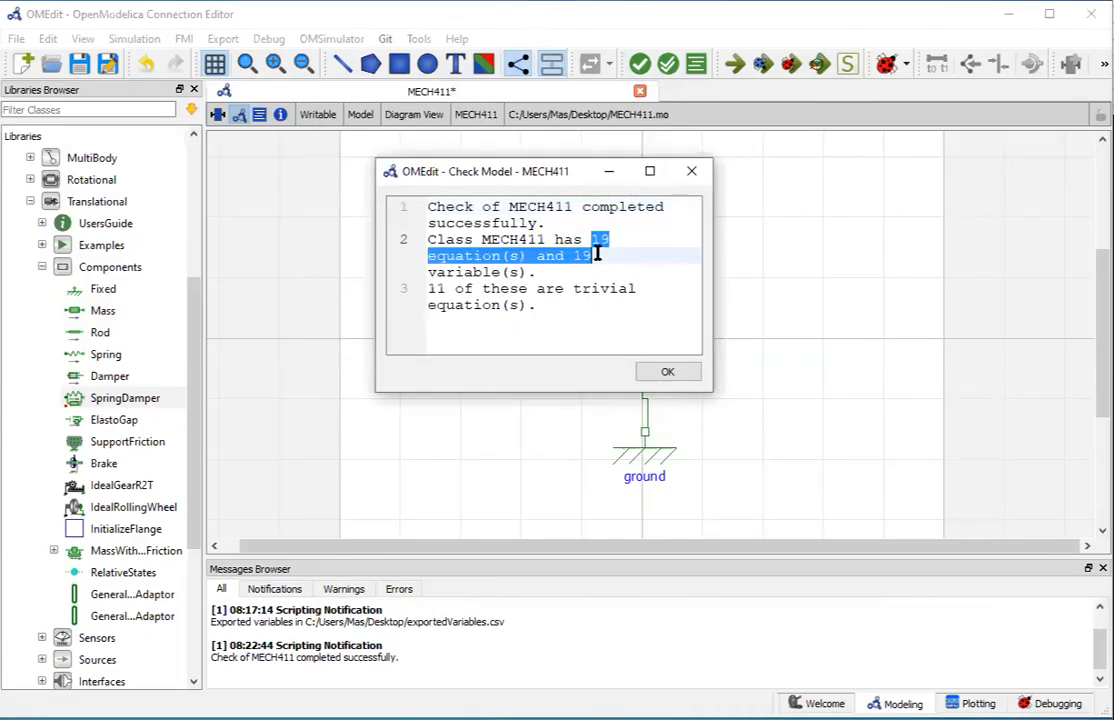
{"action": "left_click", "coordinate": [510, 272]}
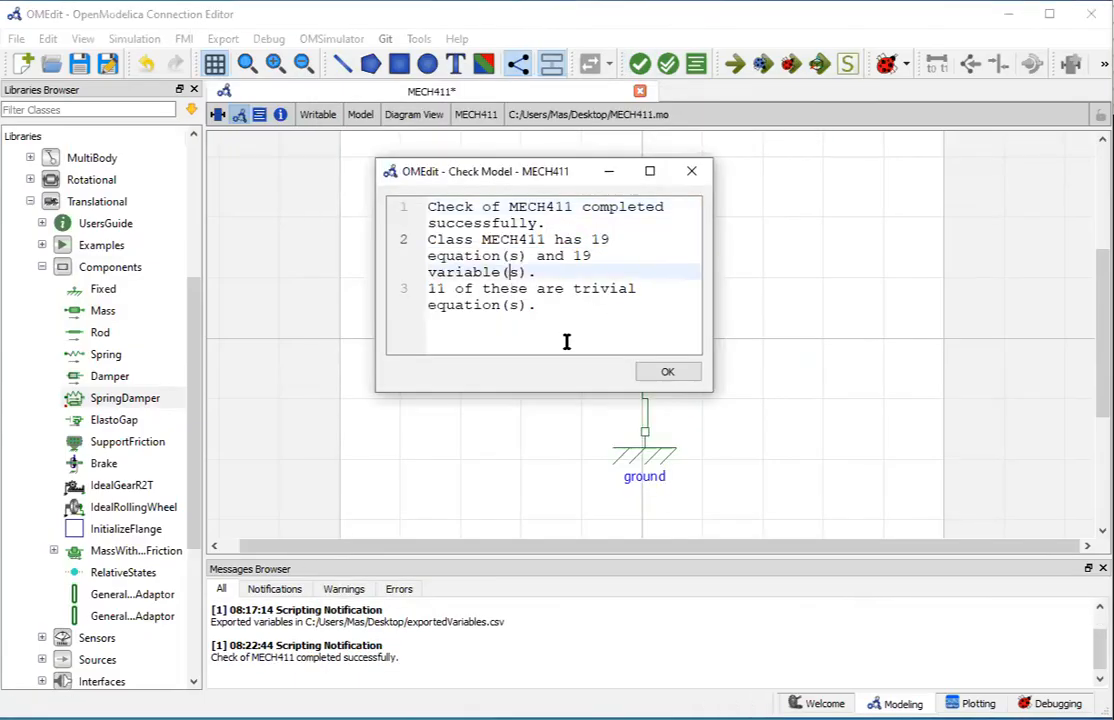
{"action": "left_click", "coordinate": [660, 373]}
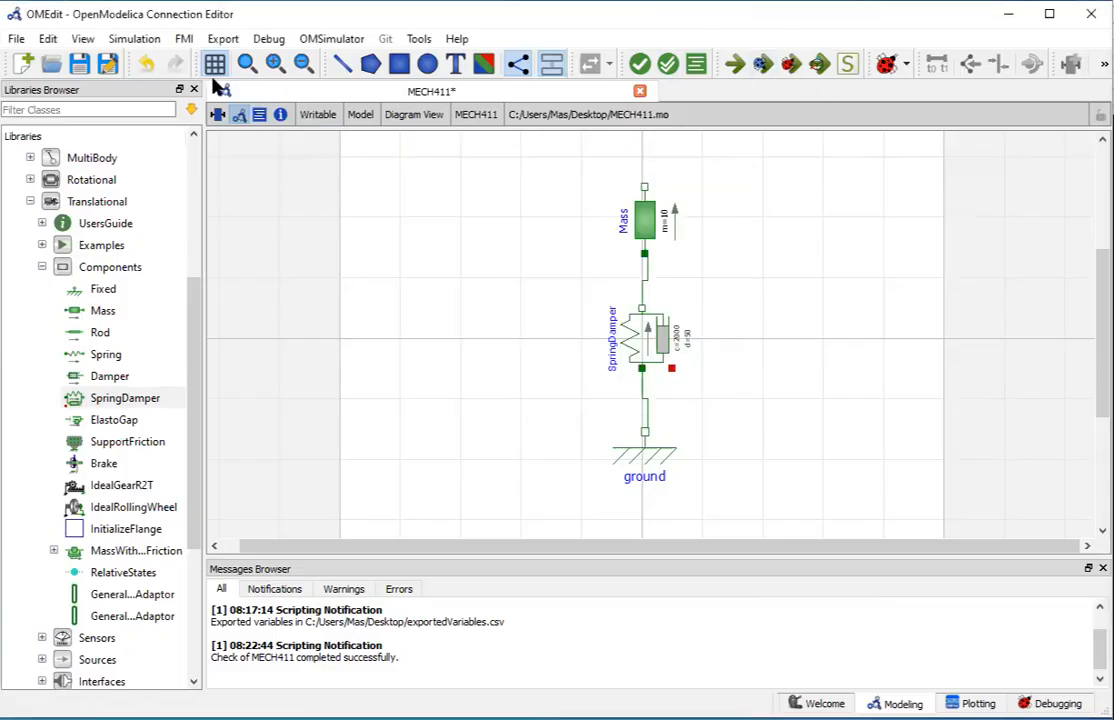
{"action": "left_click", "coordinate": [79, 64]}
- Simulate MECH411 with a stop time of 5 seconds
{"action": "left_click", "coordinate": [846, 65]}
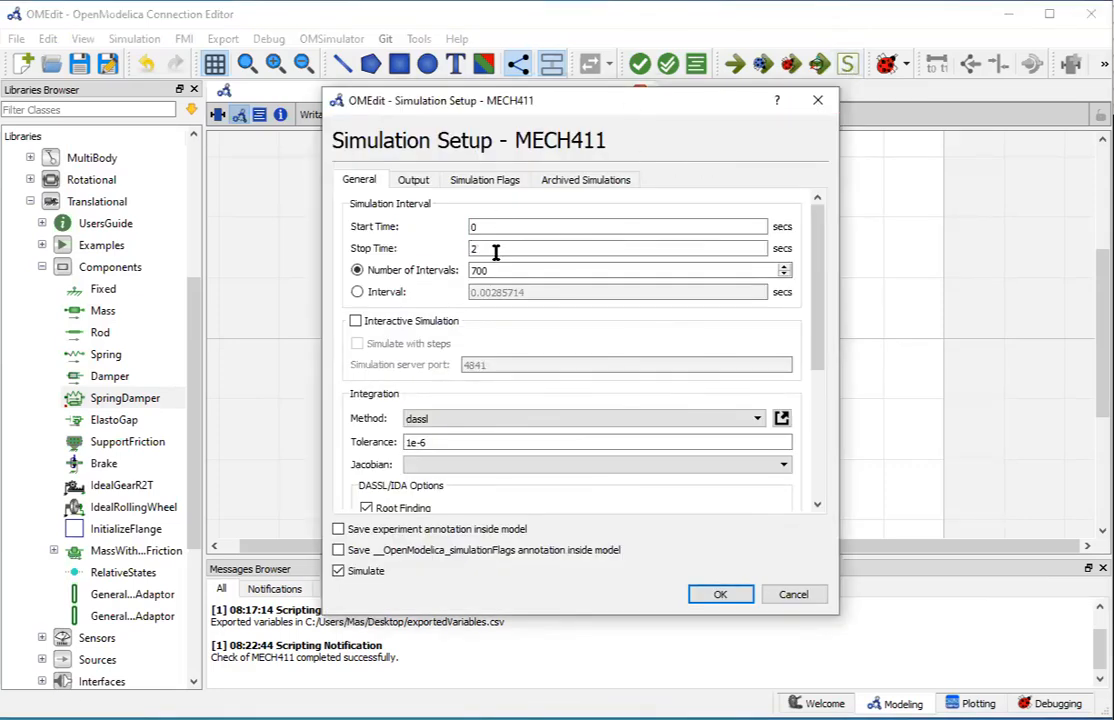
{"action": "type", "text": "5"}
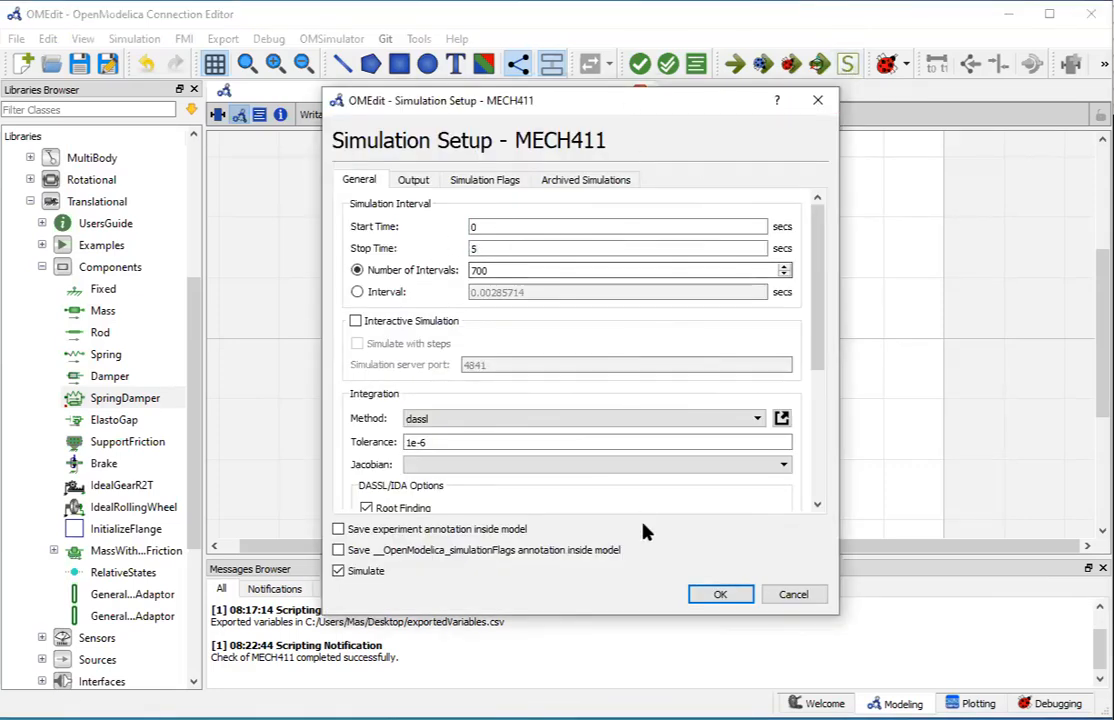
{"action": "left_click", "coordinate": [722, 595]}
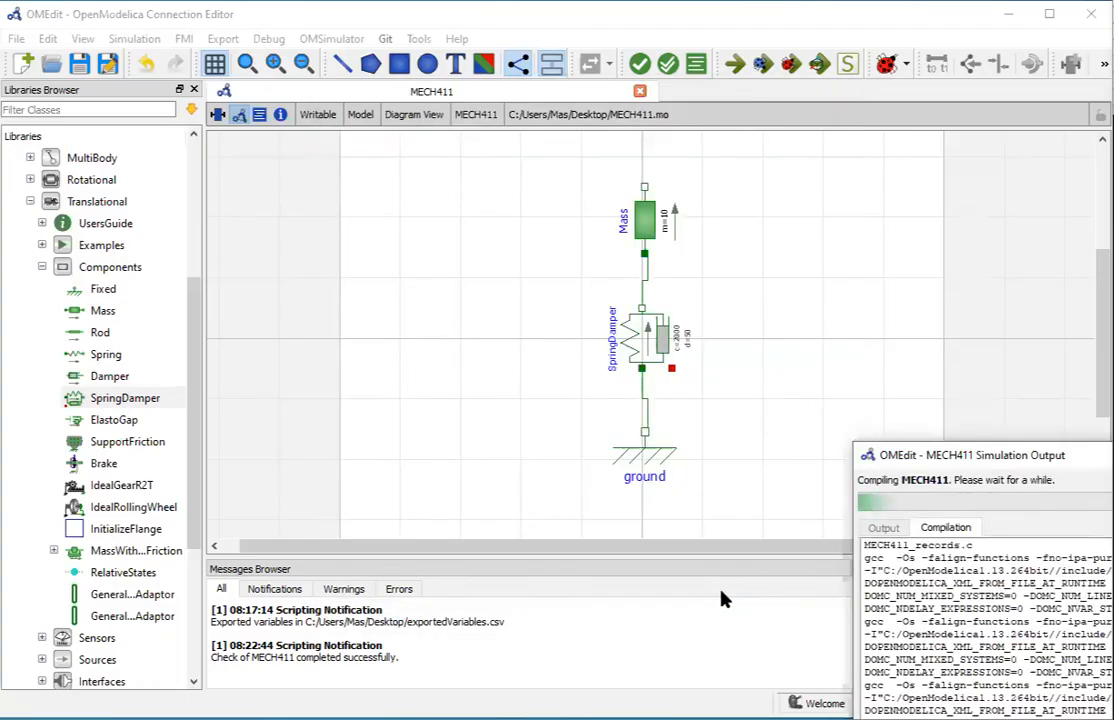
{"action": "left_click_drag", "start_coordinate": [1058, 460], "coordinate": [521, 170]}
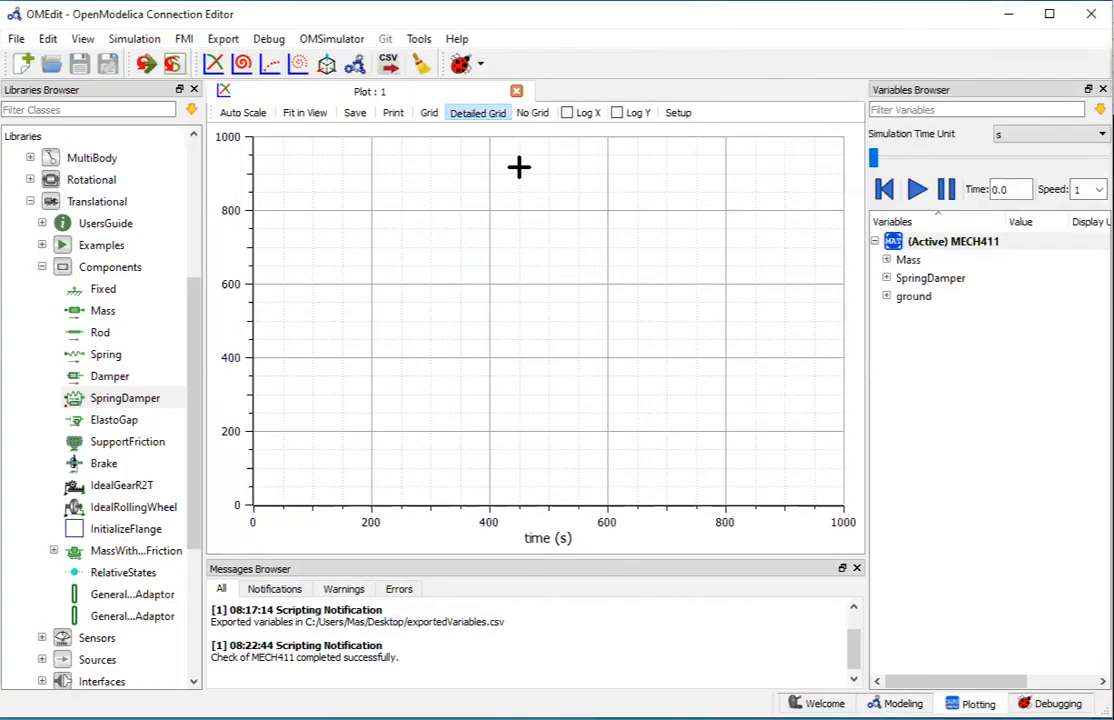
- Plot the Mass position s and velocity v together against time and fit both curves in the plot
{"action": "left_click", "coordinate": [887, 260]}
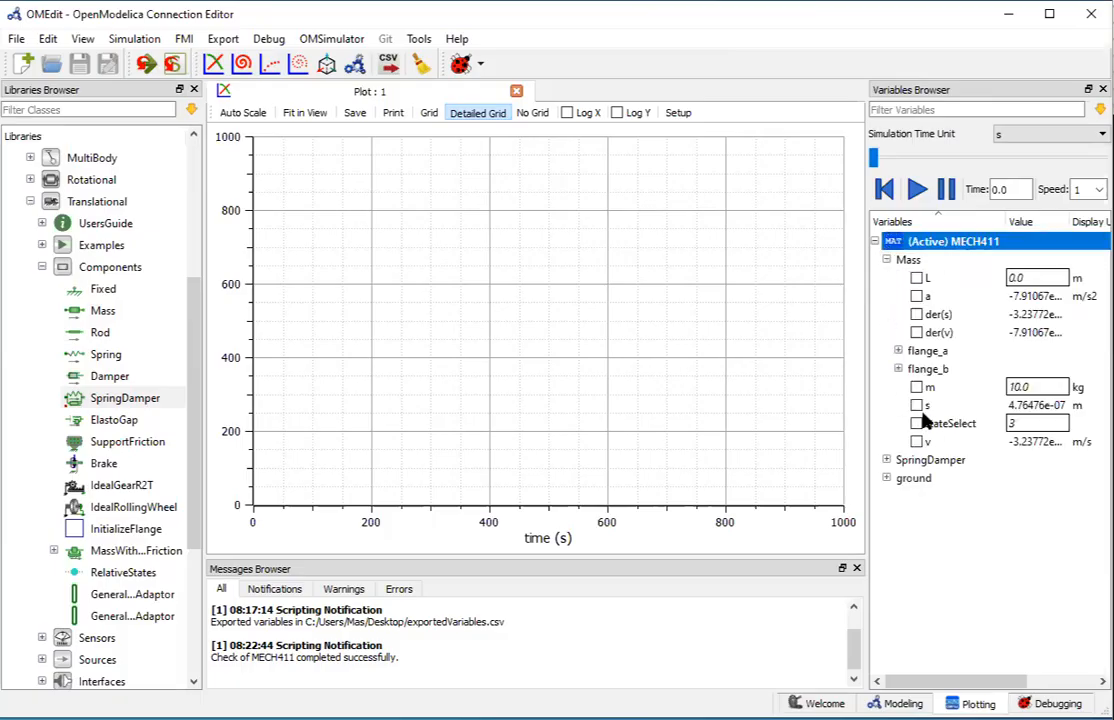
{"action": "left_click", "coordinate": [916, 405]}
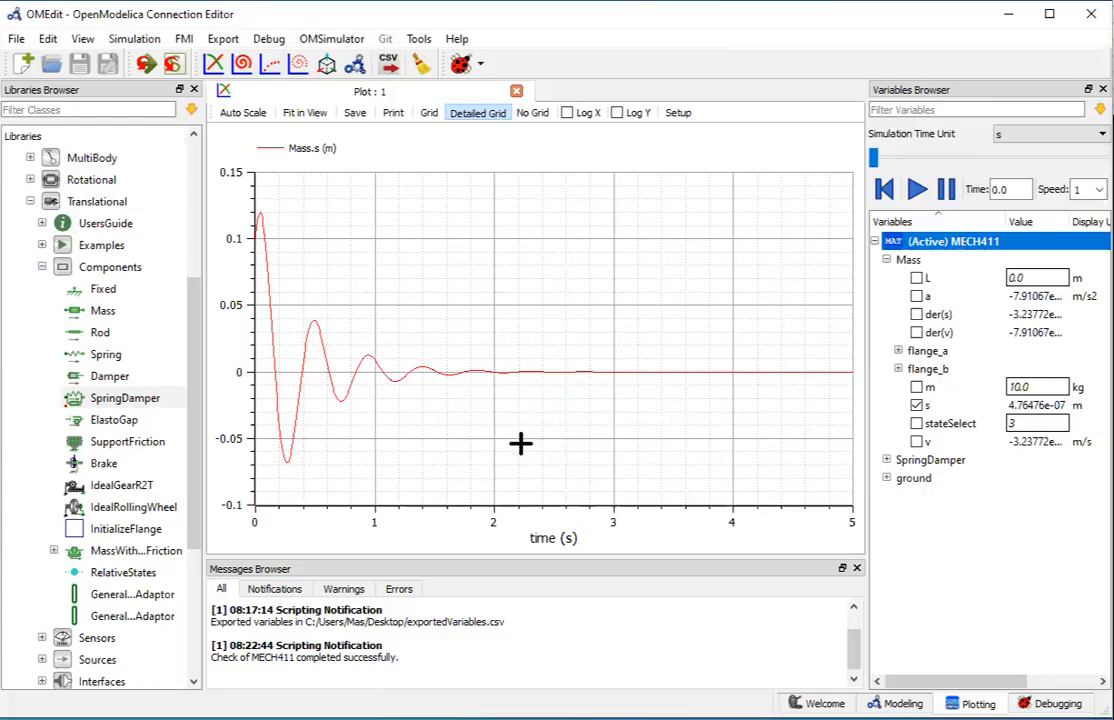
{"action": "left_click", "coordinate": [678, 112]}
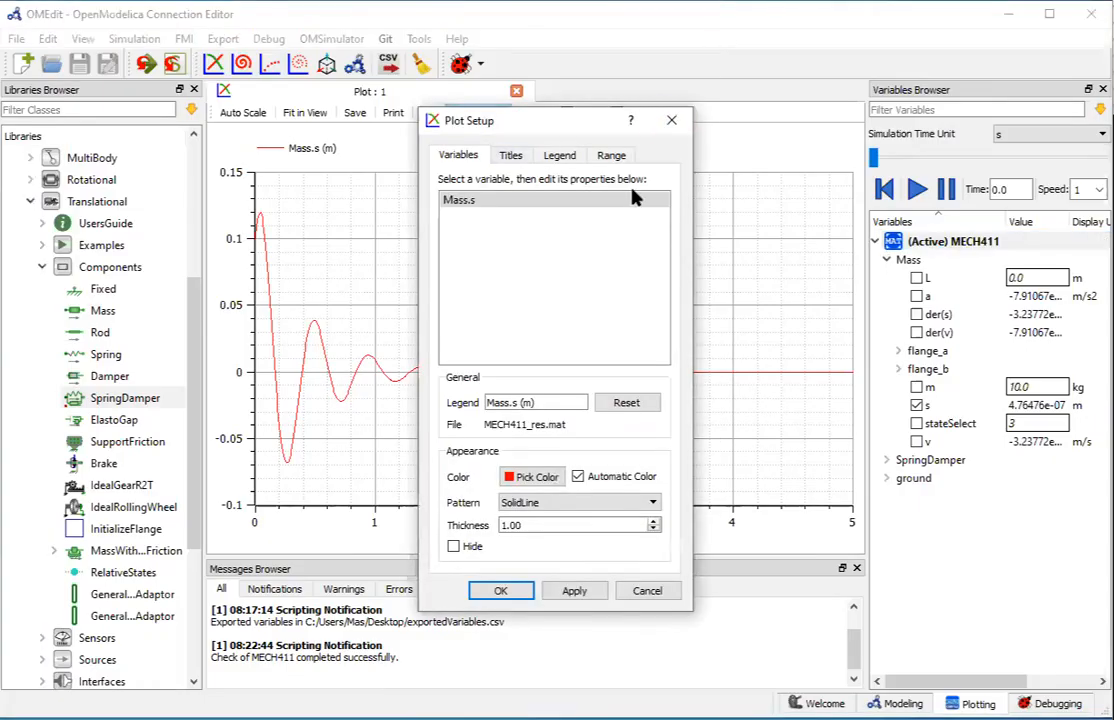
{"action": "left_click", "coordinate": [575, 591]}
{"action": "left_click", "coordinate": [645, 591]}
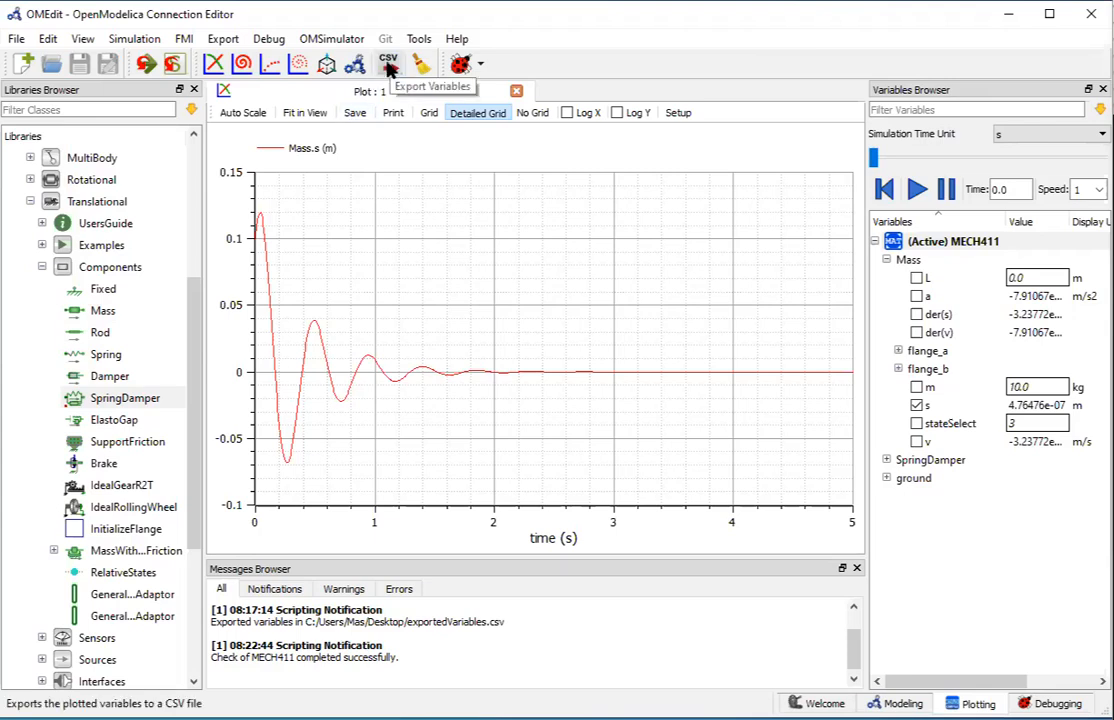
{"action": "left_click", "coordinate": [916, 442]}
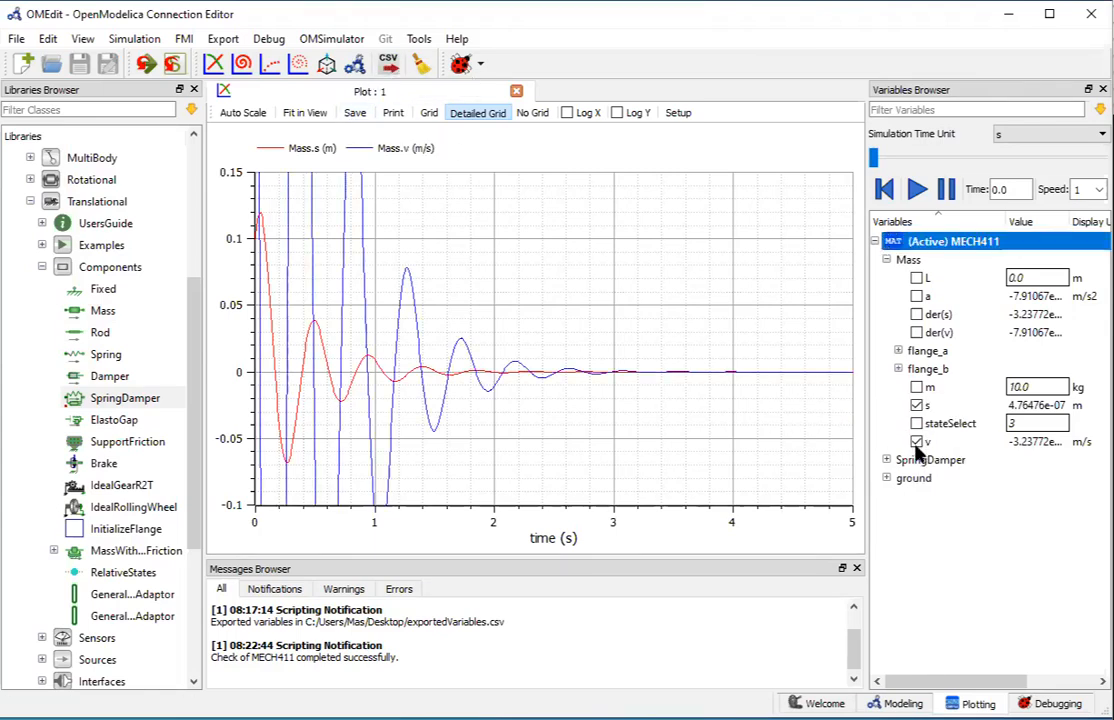
{"action": "left_click", "coordinate": [305, 114]}
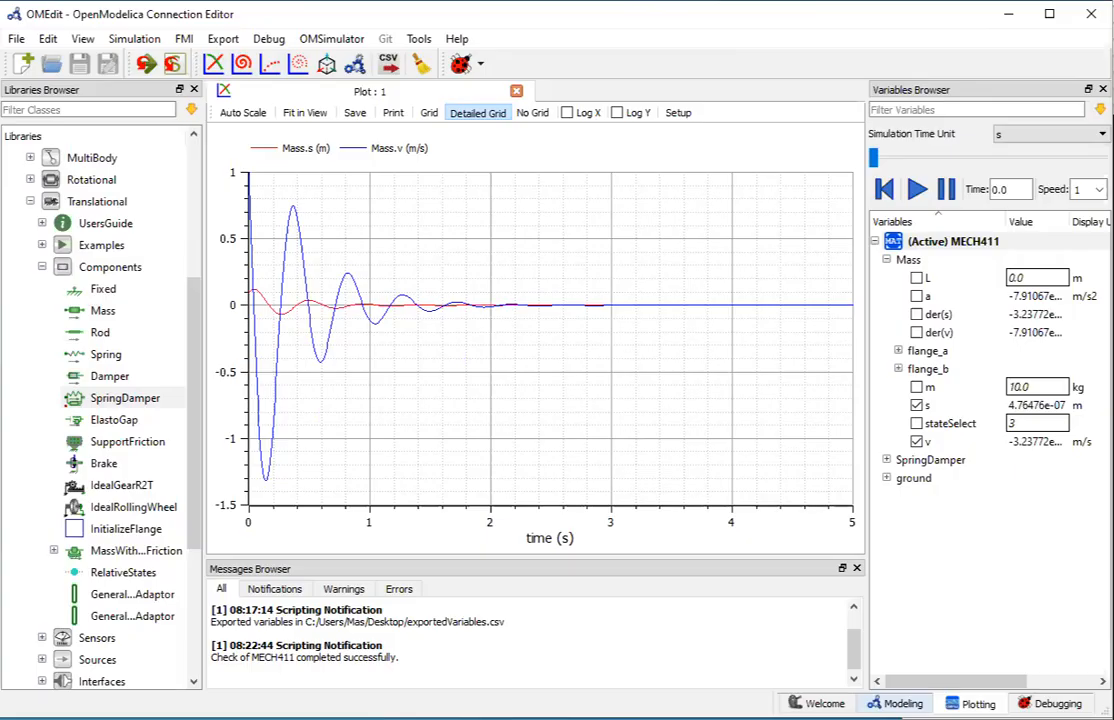
- Move the connected Mass, SpringDamper and ground together to the left part of the model diagram and save the model
{"action": "left_click", "coordinate": [900, 703]}
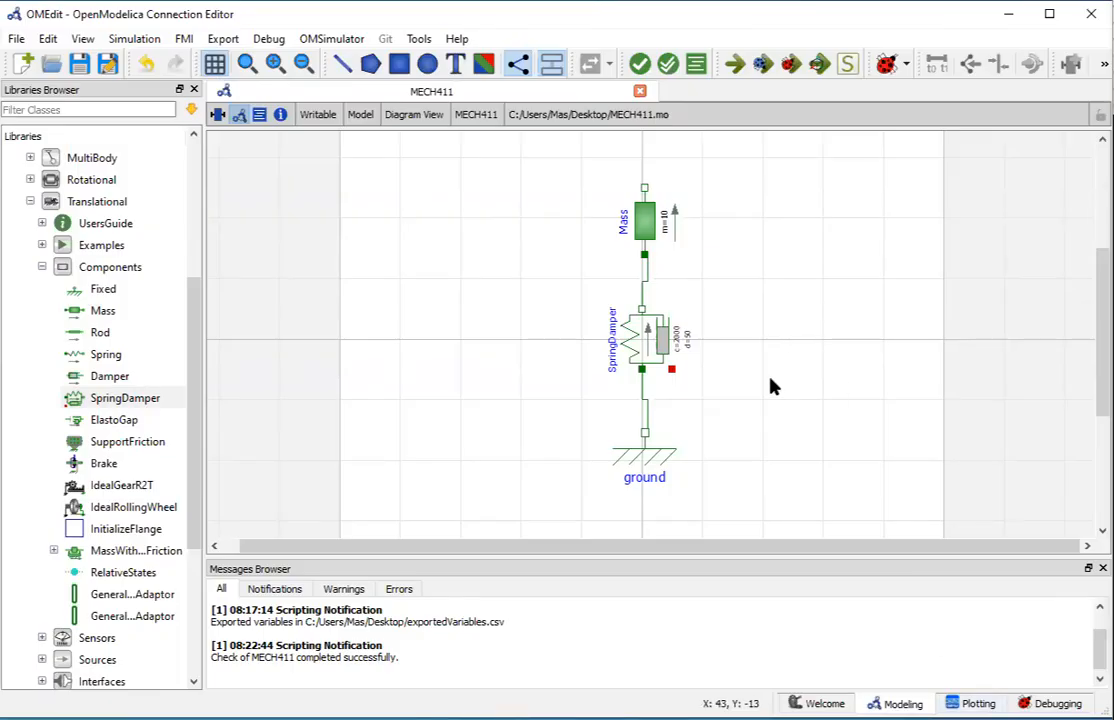
{"action": "left_click_drag", "start_coordinate": [757, 170], "coordinate": [580, 492]}
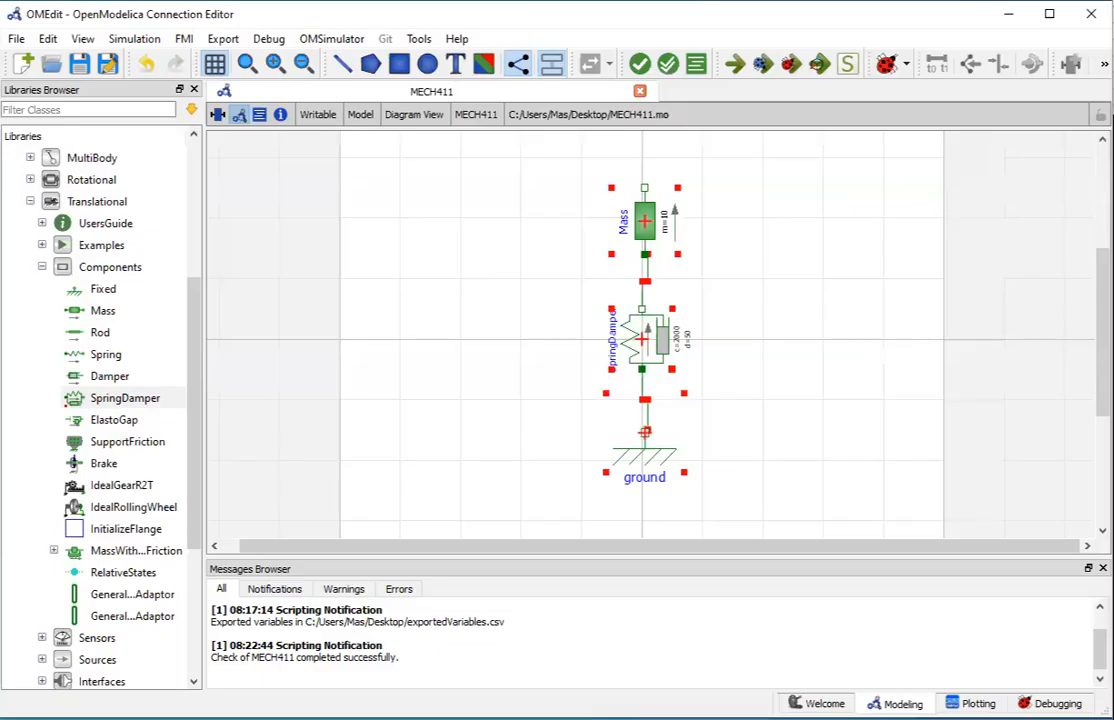
{"action": "key", "text": "alt+Tab"}
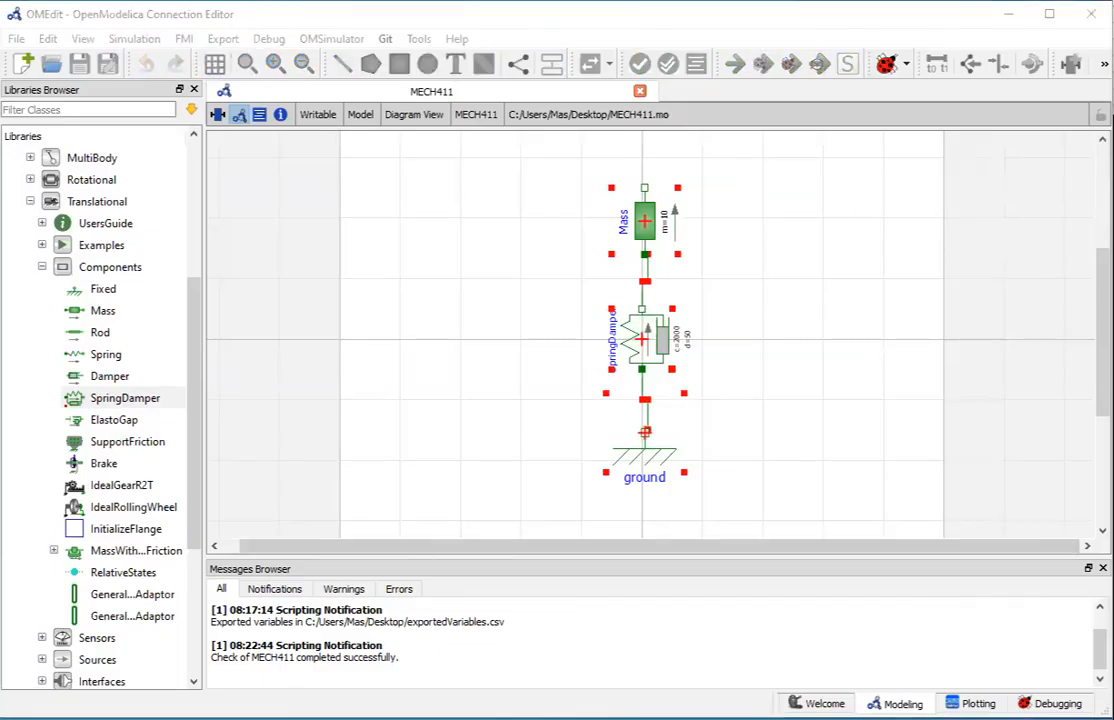
{"action": "left_click", "coordinate": [805, 272]}
{"action": "left_click_drag", "start_coordinate": [748, 186], "coordinate": [555, 500]}
{"action": "left_click_drag", "start_coordinate": [660, 227], "coordinate": [453, 232]}
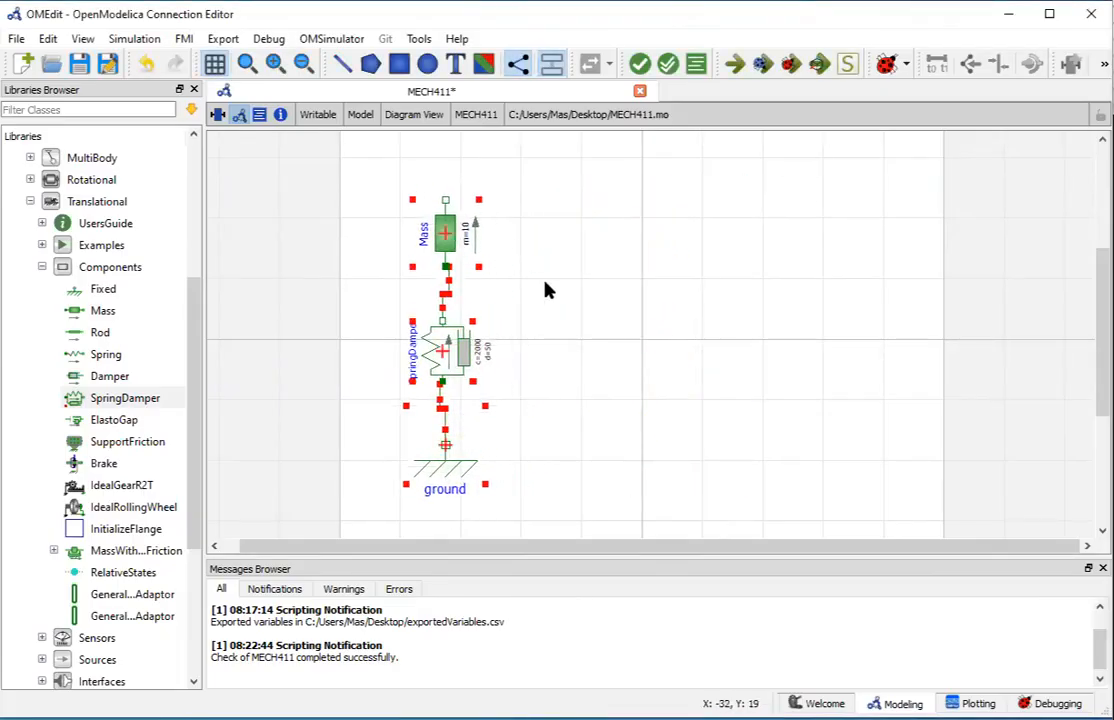
{"action": "left_click", "coordinate": [589, 320]}
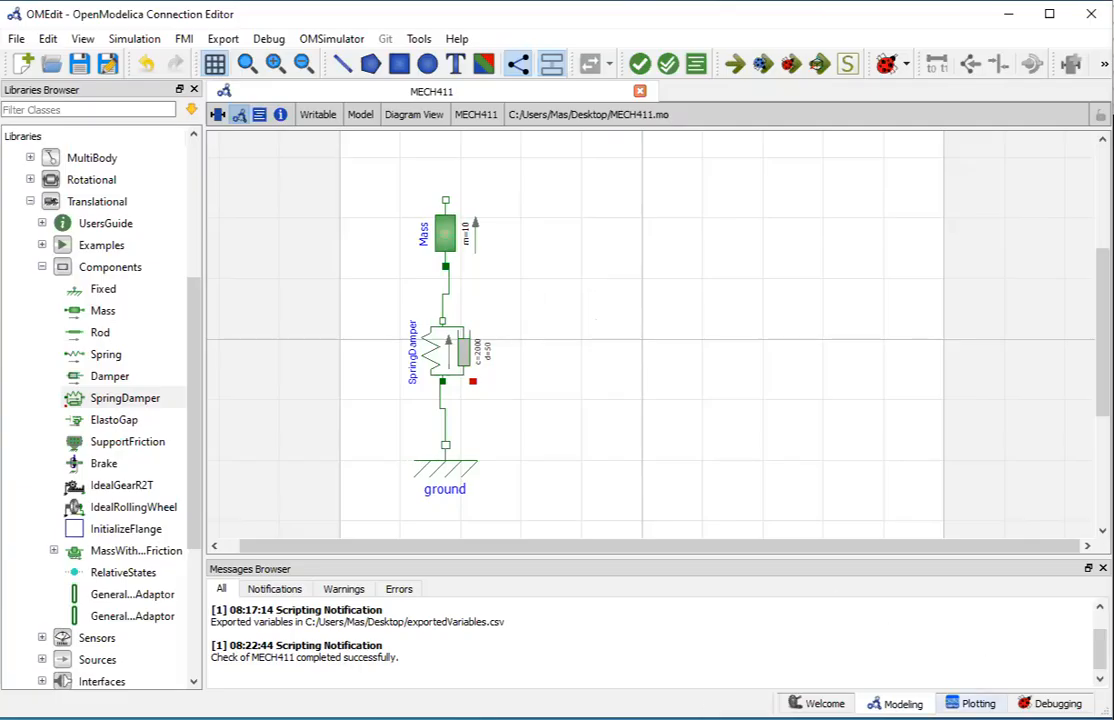
- Collapse the Mass variables of the MECH411 results and widen the component library beside the model diagram
{"action": "left_click", "coordinate": [971, 703]}
{"action": "left_click", "coordinate": [886, 259]}
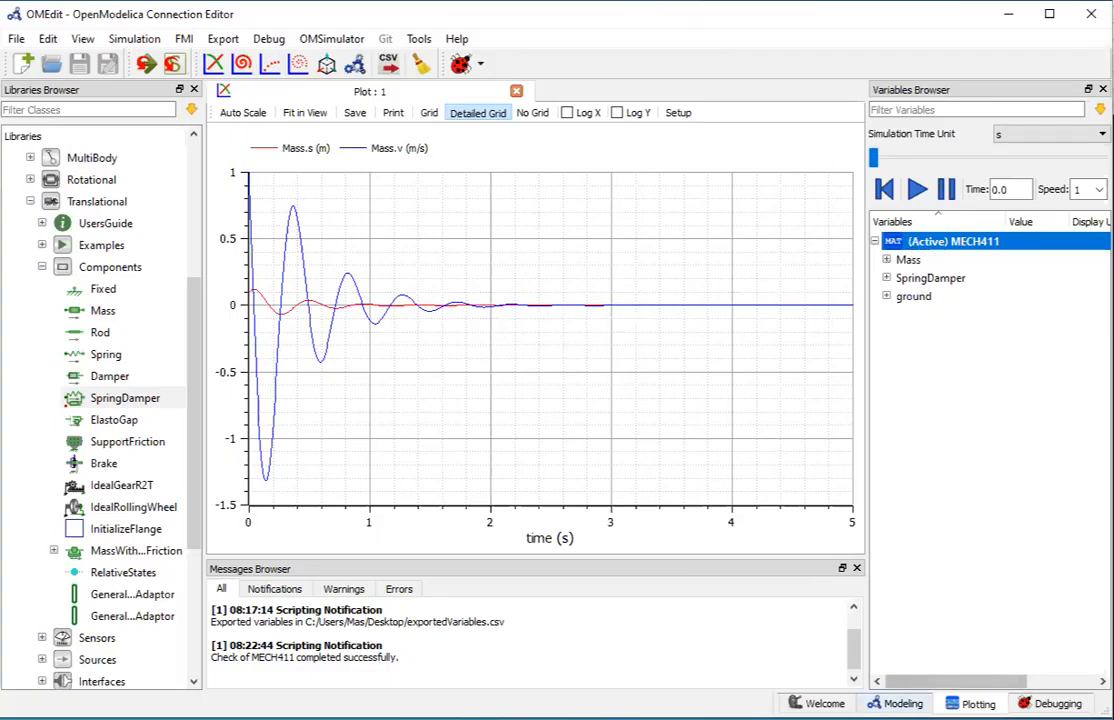
{"action": "left_click", "coordinate": [897, 703]}
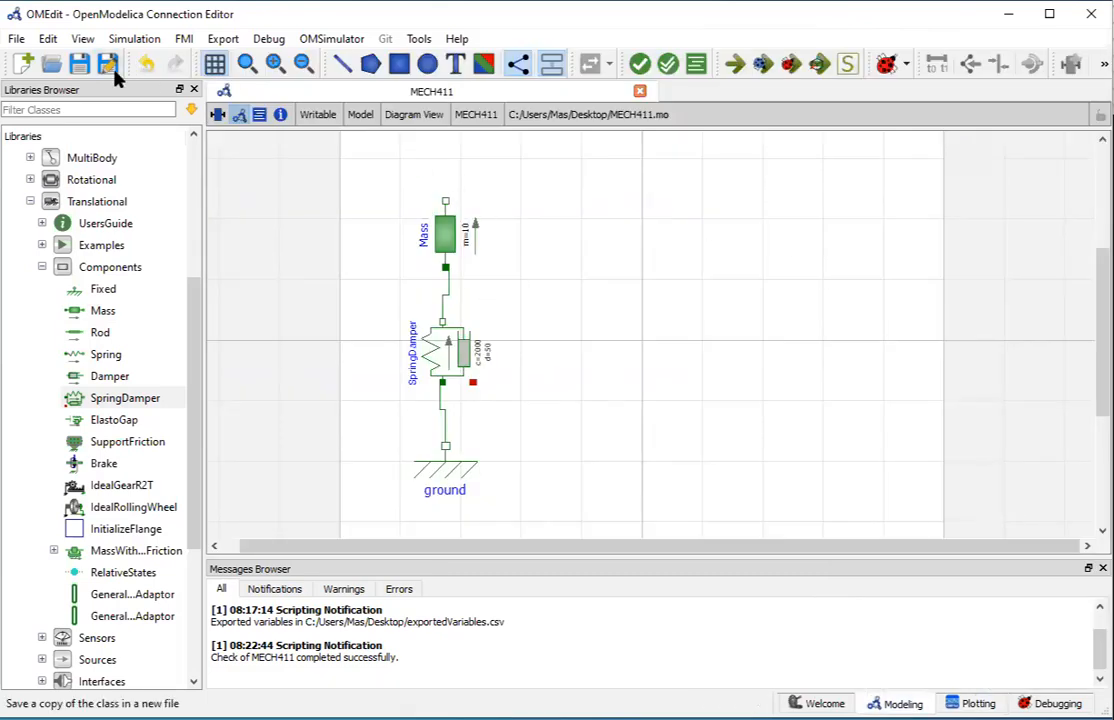
{"action": "left_click_drag", "start_coordinate": [204, 330], "coordinate": [230, 326]}
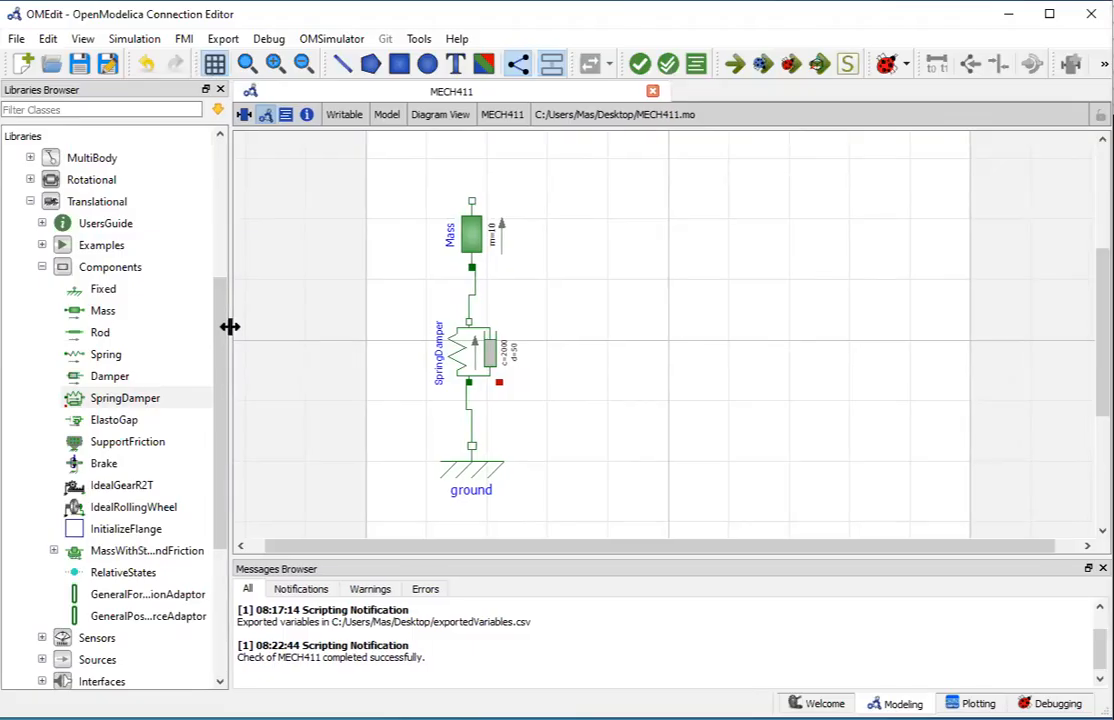
{"action": "left_click", "coordinate": [100, 316]}
{"action": "left_click_drag", "start_coordinate": [100, 318], "coordinate": [703, 218]}
{"action": "left_click", "coordinate": [667, 398]}
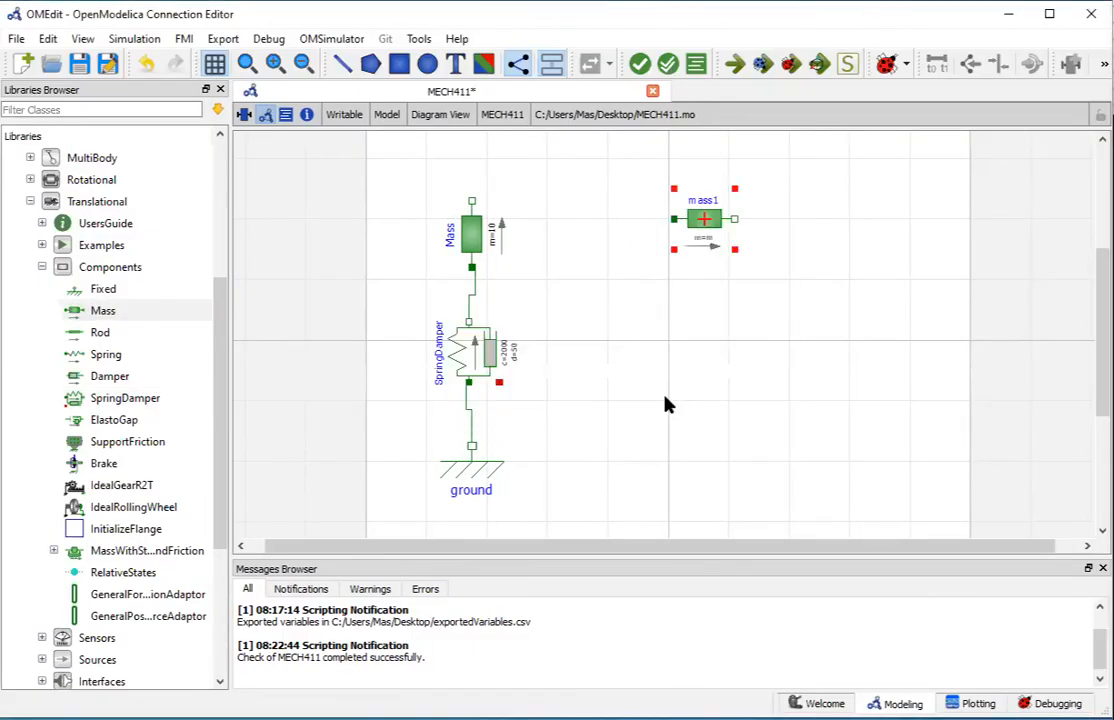
{"action": "right_click", "coordinate": [686, 220]}
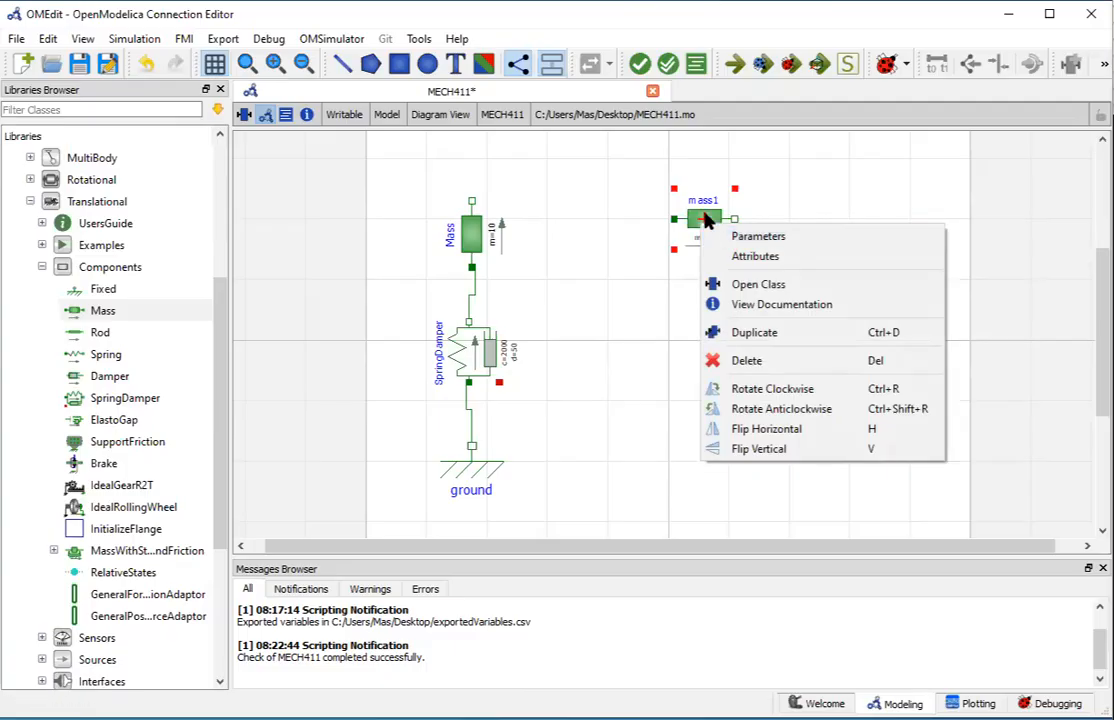
{"action": "left_click", "coordinate": [704, 215]}
{"action": "key", "text": "Delete"}
- Add a second translational Mass named Mass2 and place it horizontally in the free right part of the diagram
{"action": "left_click_drag", "start_coordinate": [100, 311], "coordinate": [672, 250]}
{"action": "type", "text": "Mass2"}
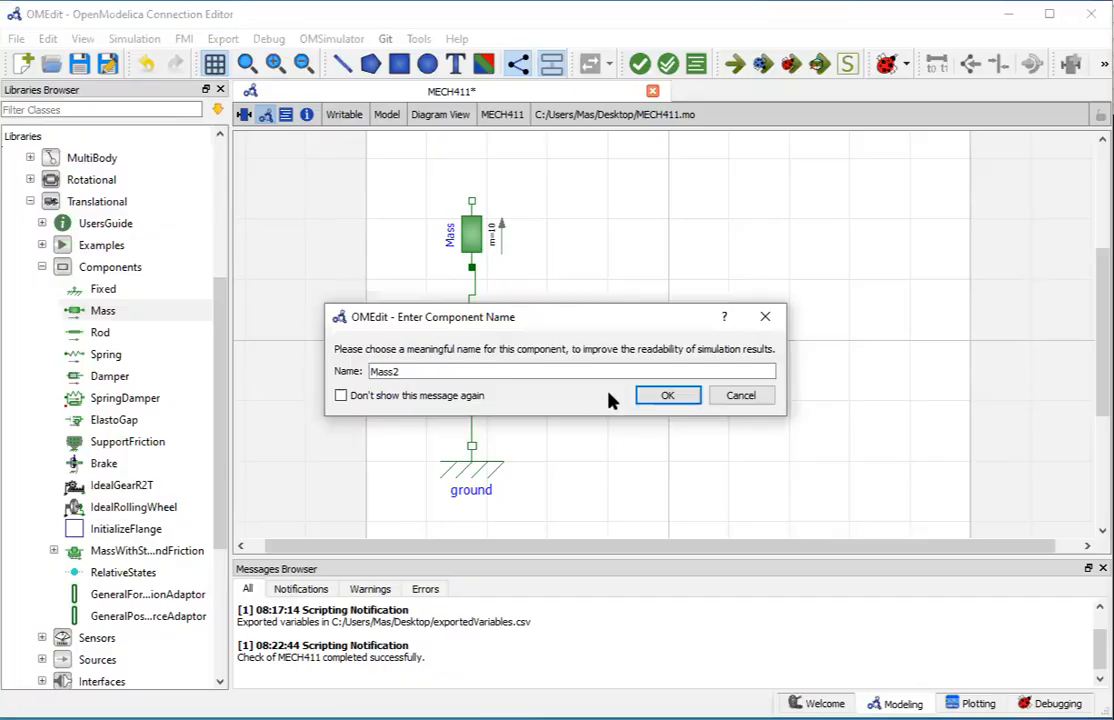
{"action": "left_click", "coordinate": [666, 396]}
{"action": "left_click_drag", "start_coordinate": [667, 240], "coordinate": [925, 293]}
{"action": "key", "text": "ctrl+shift+r"}
{"action": "key", "text": "ctrl+r"}
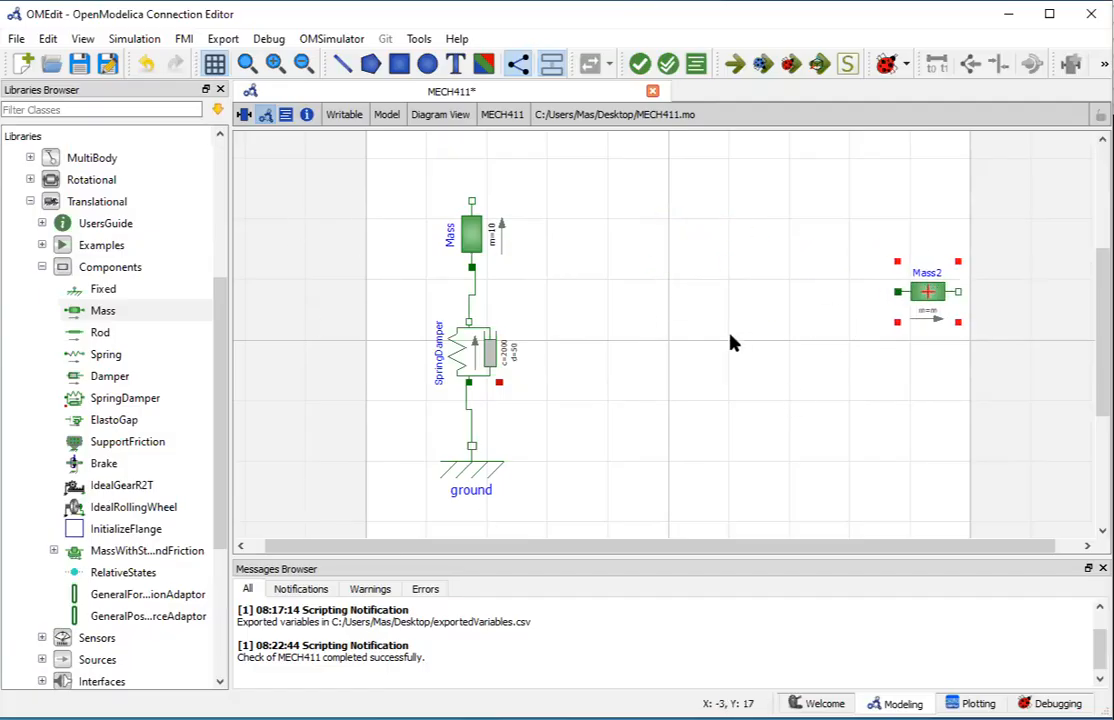
{"action": "left_click", "coordinate": [822, 386]}
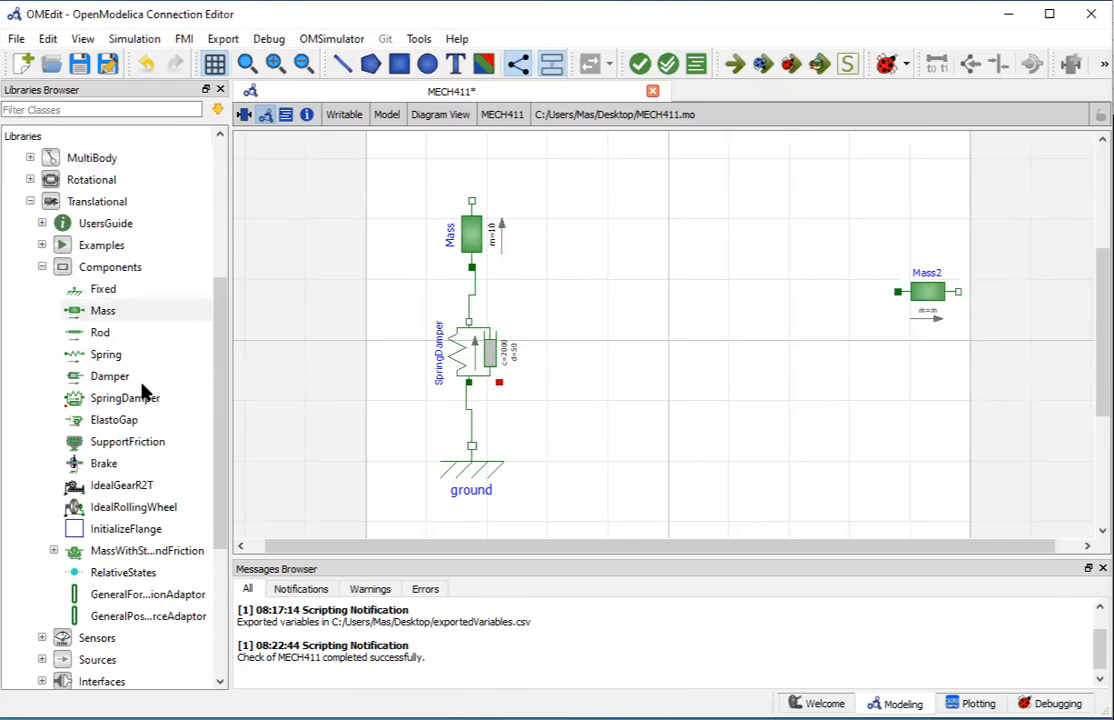
{"action": "left_click", "coordinate": [100, 290]}
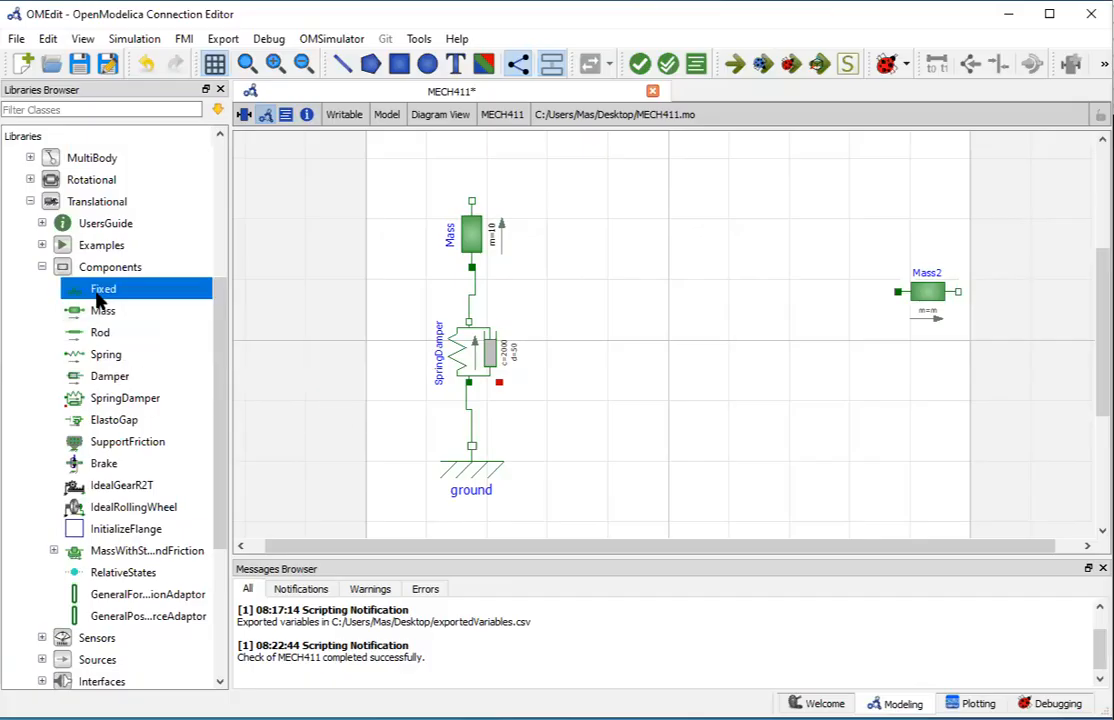
{"action": "left_click_drag", "start_coordinate": [926, 298], "coordinate": [870, 304]}
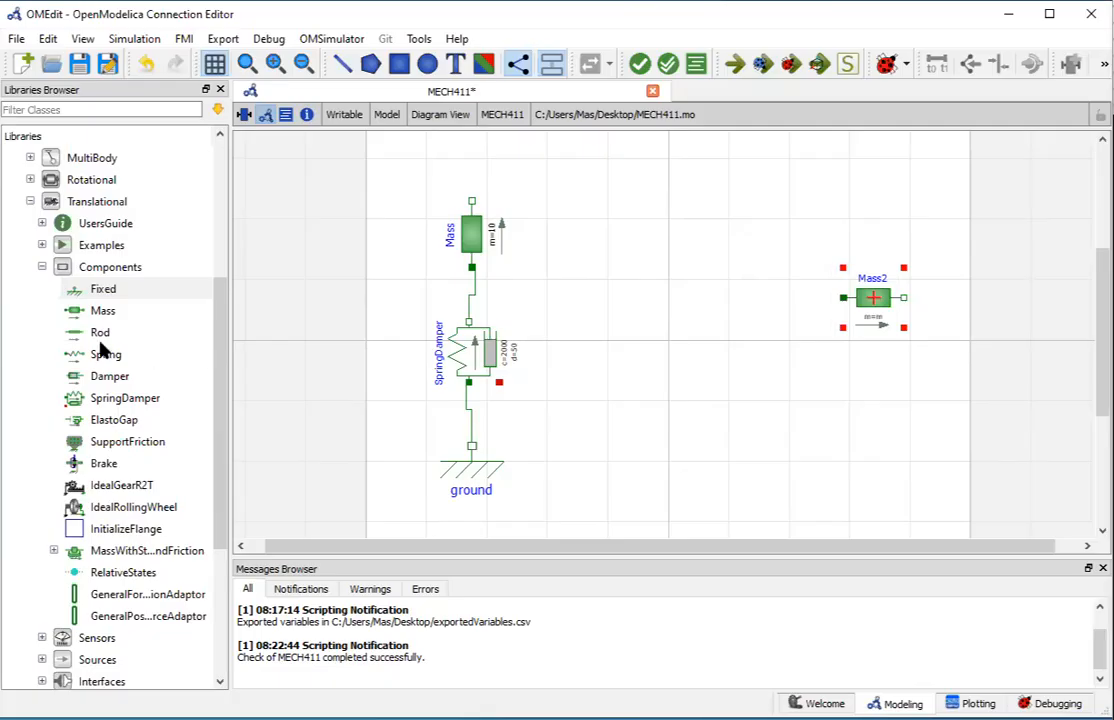
- Add a SpringDamper component named SpringDamper2 and place it directly left of Mass2, in line with it
{"action": "left_click_drag", "start_coordinate": [120, 404], "coordinate": [736, 313]}
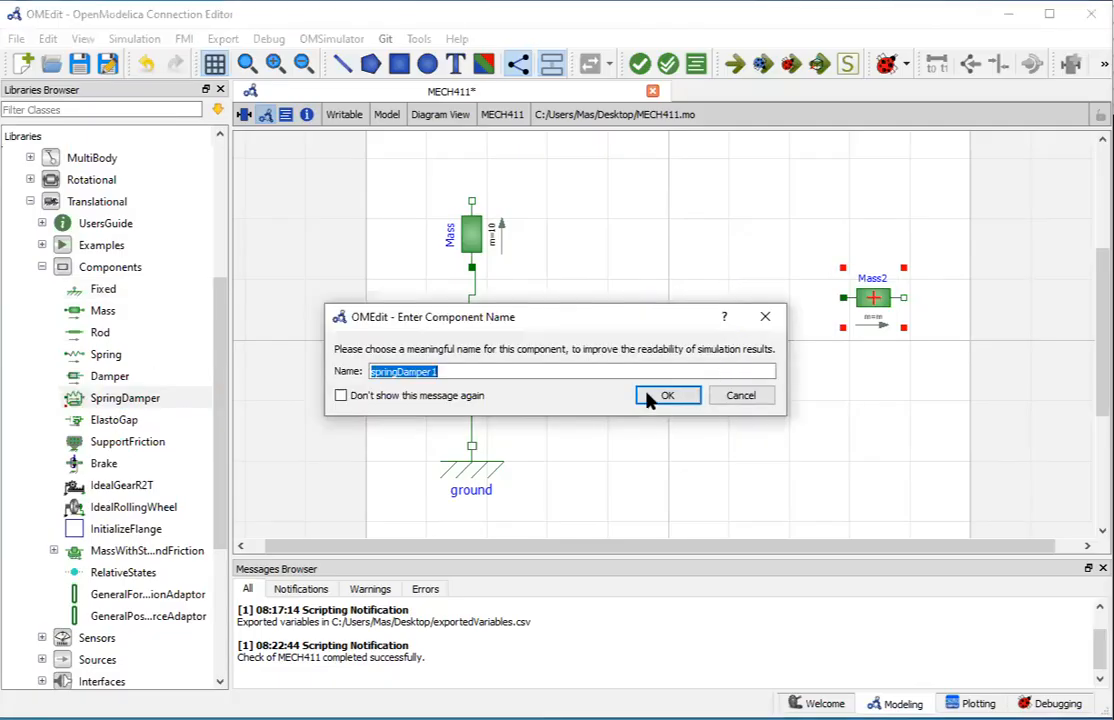
{"action": "left_click", "coordinate": [483, 371]}
{"action": "key", "text": "Home"}
{"action": "key", "text": "Delete"}
{"action": "type", "text": "S"}
{"action": "key", "text": "End"}
{"action": "key", "text": "BackSpace"}
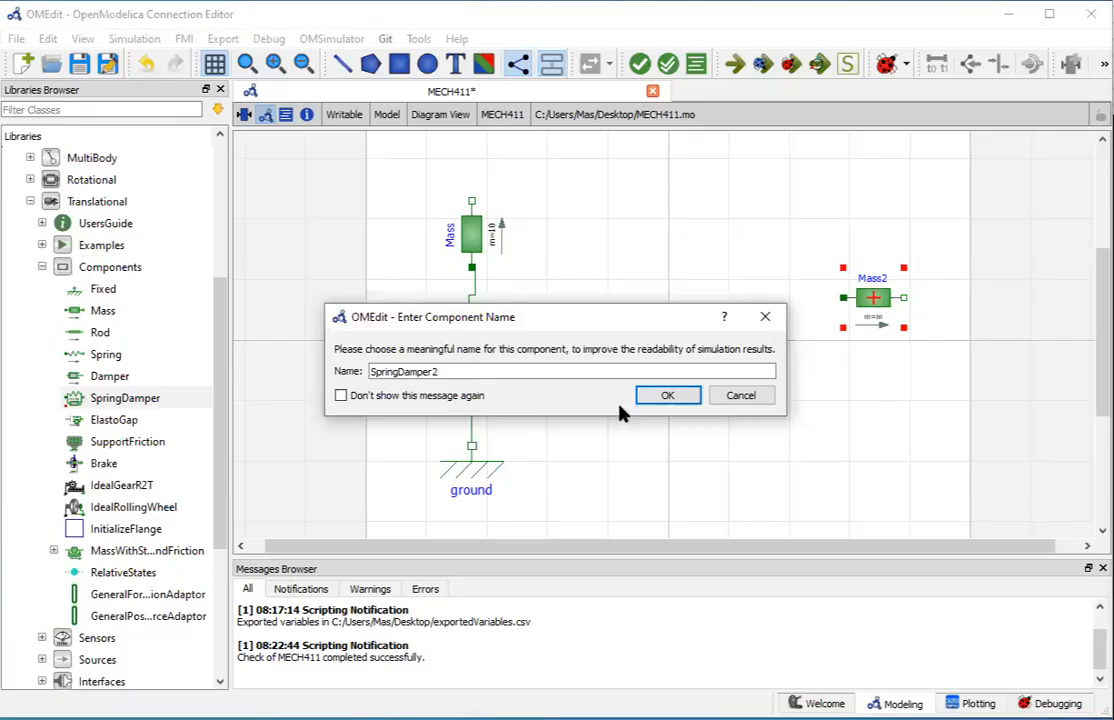
{"action": "left_click", "coordinate": [667, 395]}
{"action": "left_click_drag", "start_coordinate": [733, 304], "coordinate": [750, 305]}
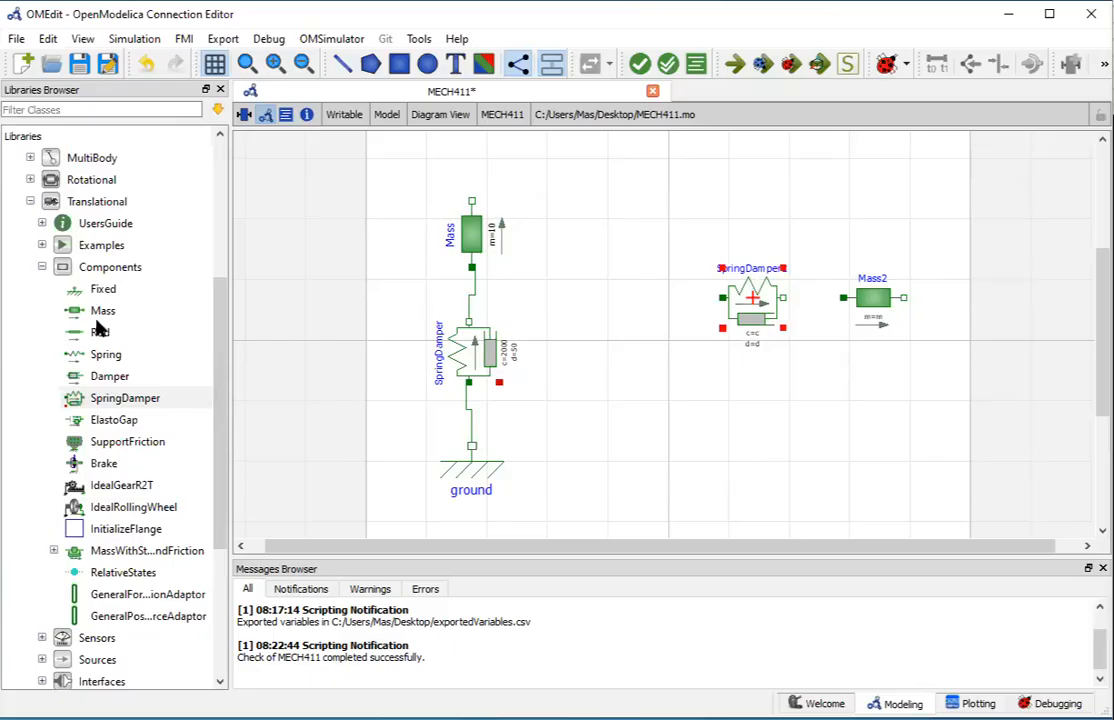
- Add a Fixed component named ground2 between the existing vertical chain and SpringDamper2
{"action": "left_click", "coordinate": [90, 288]}
{"action": "left_click_drag", "start_coordinate": [90, 288], "coordinate": [608, 365]}
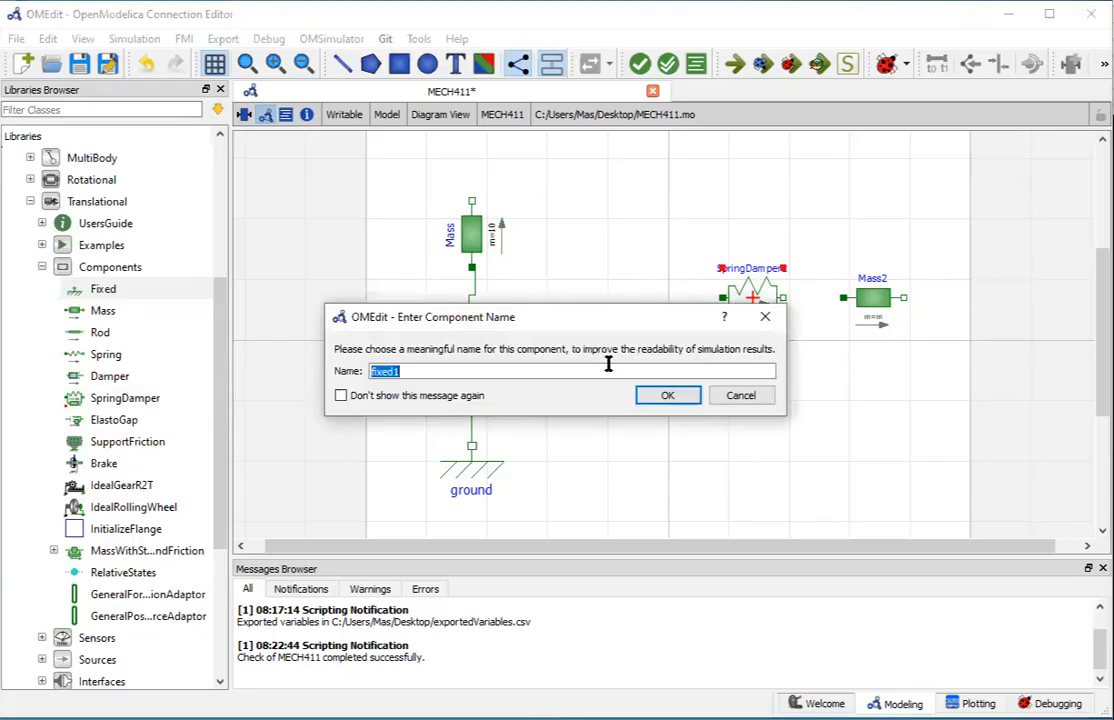
{"action": "key", "text": "Home"}
{"action": "key", "text": "Delete"}
{"action": "key", "text": "Delete"}
{"action": "key", "text": "Delete"}
{"action": "key", "text": "Delete"}
{"action": "key", "text": "Delete"}
{"action": "key", "text": "Delete"}
{"action": "type", "text": "z"}
{"action": "key", "text": "BackSpace"}
{"action": "type", "text": "ground2"}
{"action": "left_click", "coordinate": [655, 397]}
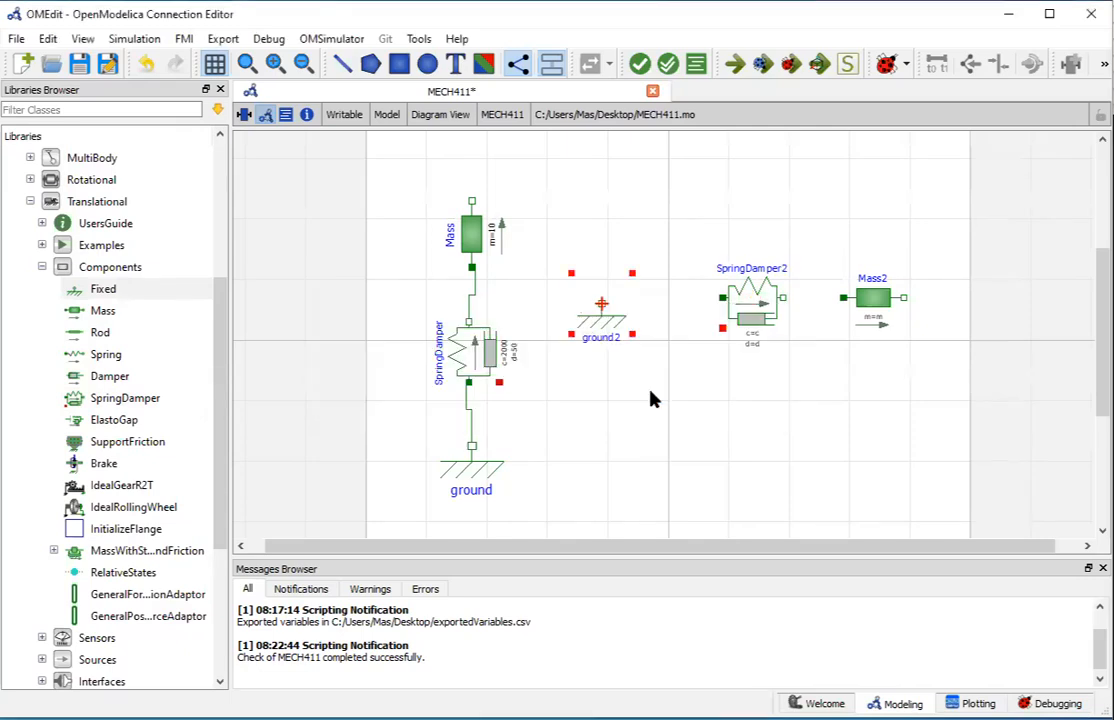
- Rotate ground2 clockwise so its flange faces SpringDamper2 and shift it slightly toward SpringDamper2
{"action": "key", "text": "ctrl+r"}
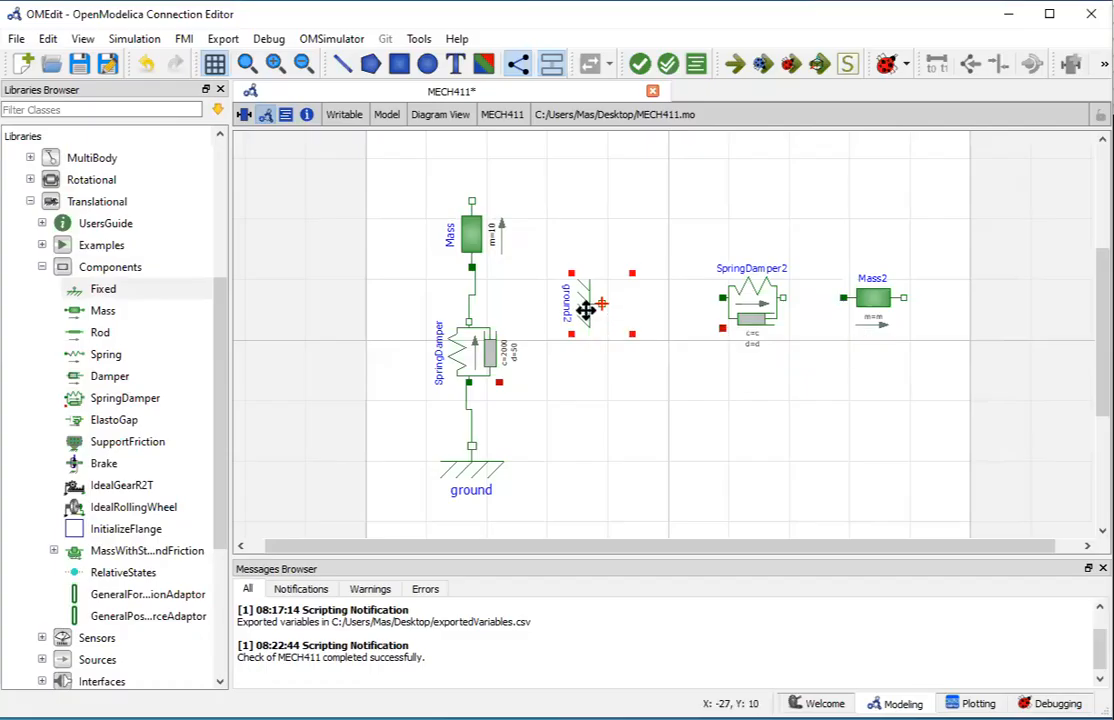
{"action": "left_click", "coordinate": [640, 347]}
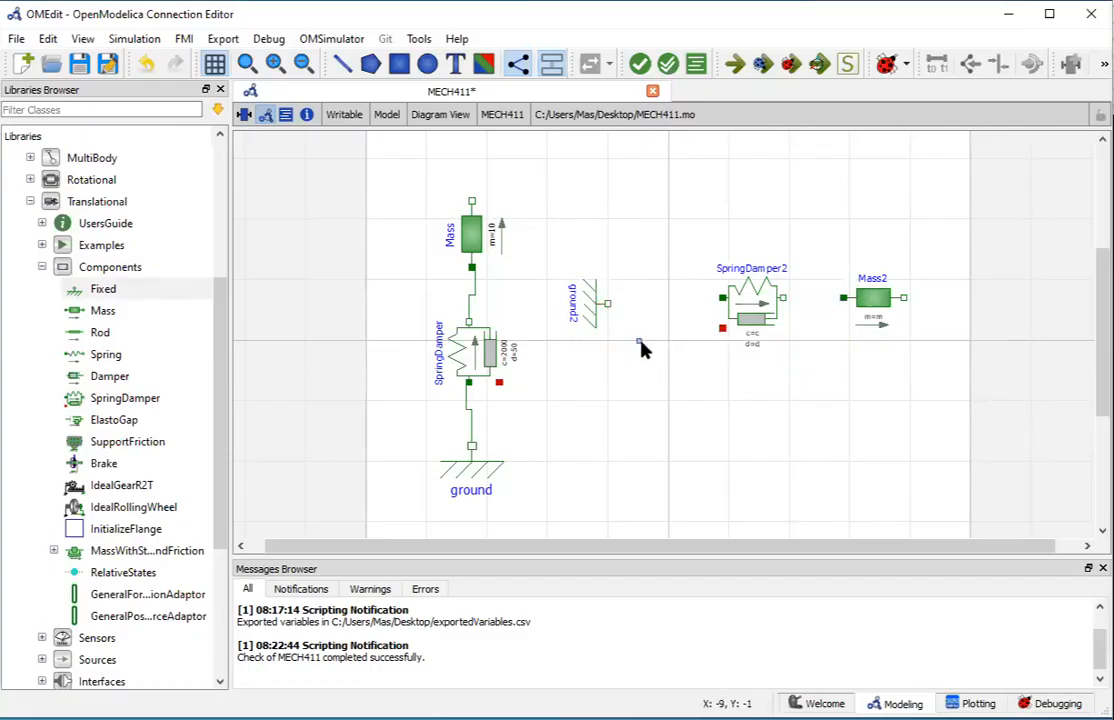
{"action": "left_click_drag", "start_coordinate": [588, 313], "coordinate": [597, 308]}
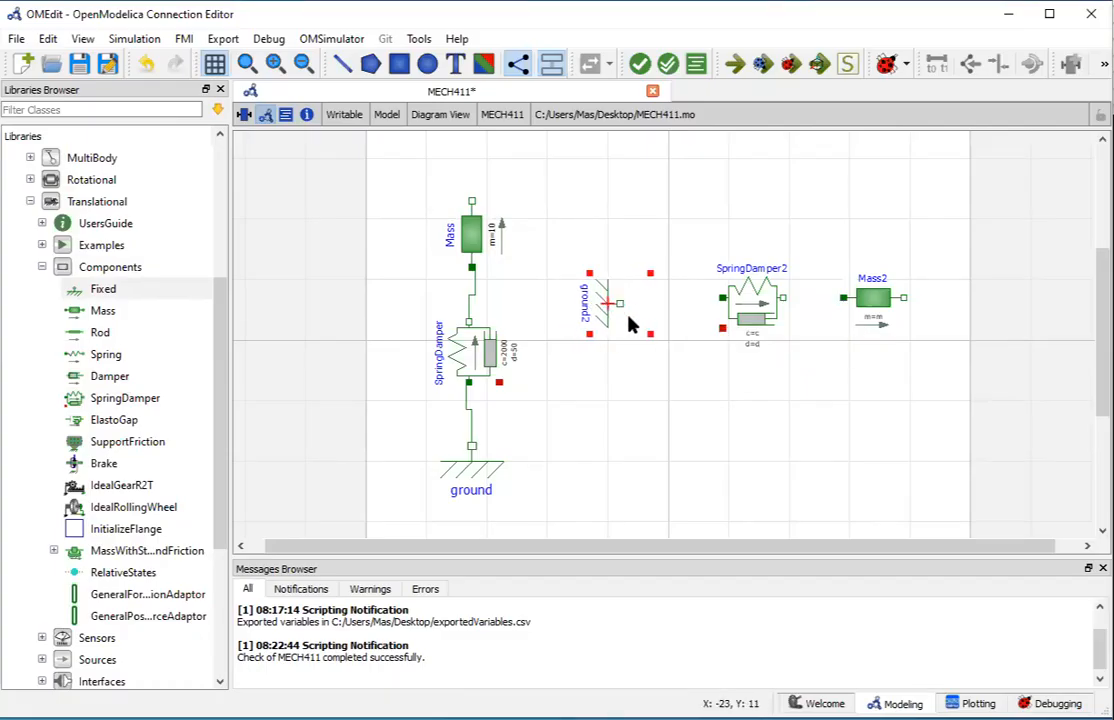
{"action": "left_click", "coordinate": [634, 405]}
- Connect ground2 to the left flange of SpringDamper2, and the right flange of SpringDamper2 to Mass2
{"action": "left_click", "coordinate": [620, 303]}
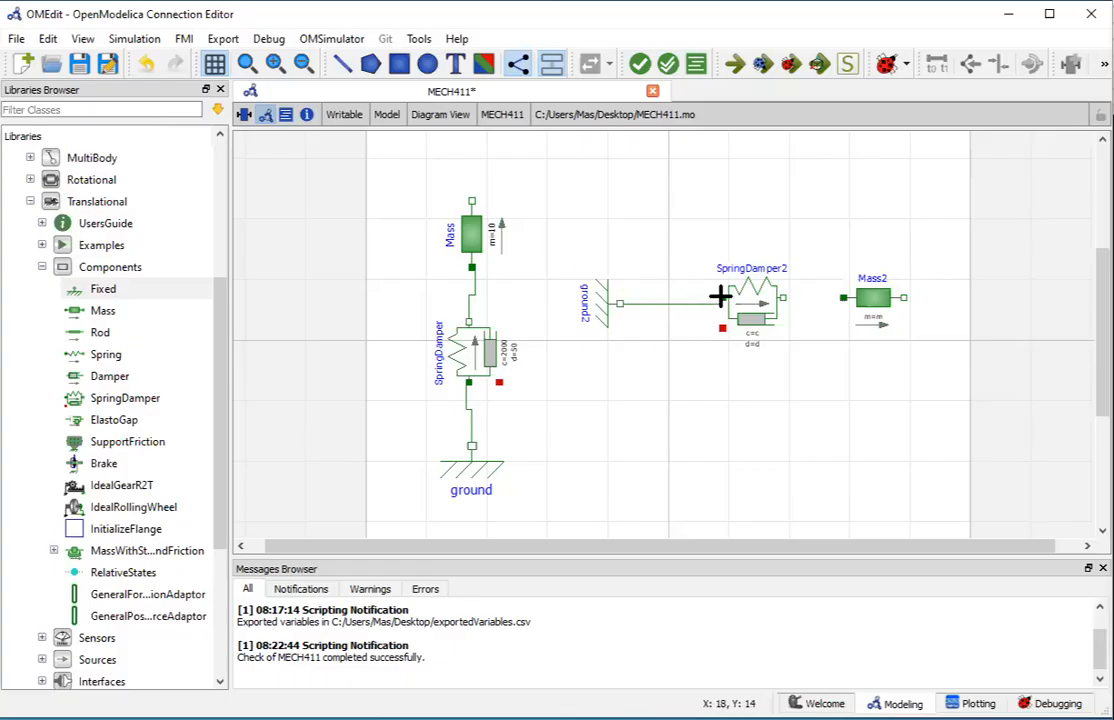
{"action": "left_click", "coordinate": [721, 297]}
{"action": "left_click", "coordinate": [782, 297]}
{"action": "left_click", "coordinate": [842, 297]}
- Move SpringDamper2 and Mass2 closer to ground2 so the horizontal chain is compact and its connections are straight
{"action": "left_click_drag", "start_coordinate": [741, 316], "coordinate": [670, 320]}
{"action": "left_click_drag", "start_coordinate": [874, 300], "coordinate": [773, 305]}
{"action": "left_click", "coordinate": [787, 424]}
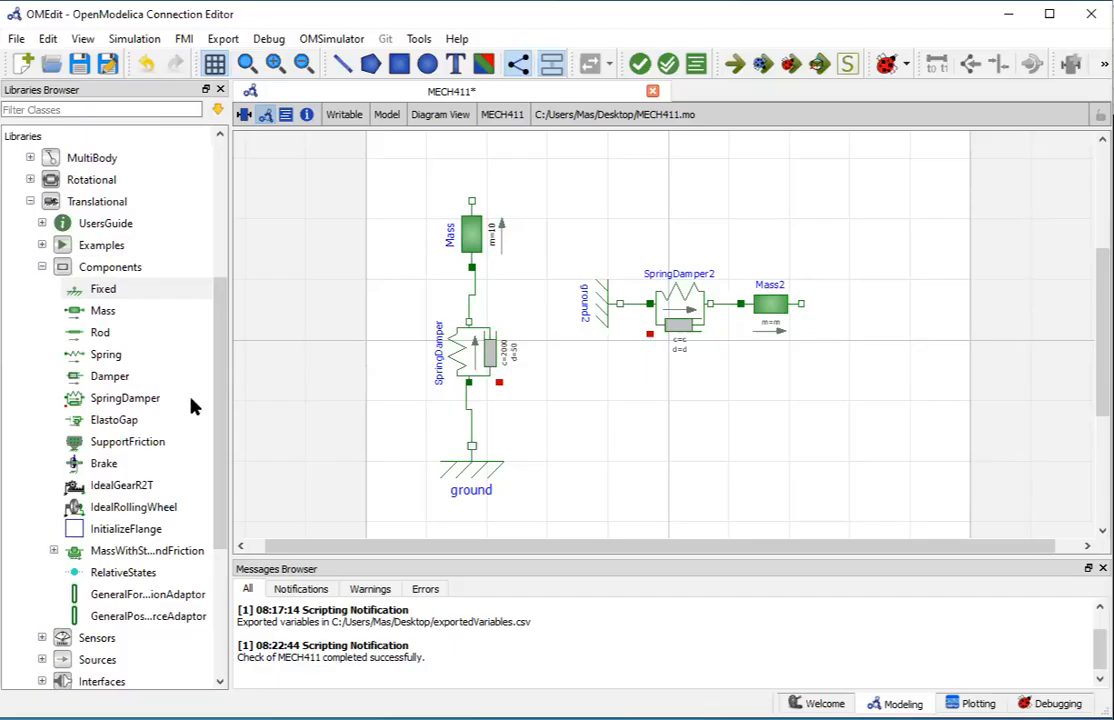
- Expand the Modelica Blocks library and its Sources package to reach the signal source blocks
{"action": "scroll", "coordinate": [195, 410], "scroll_direction": "up", "scroll_amount": 2}
{"action": "left_click", "coordinate": [203, 428]}
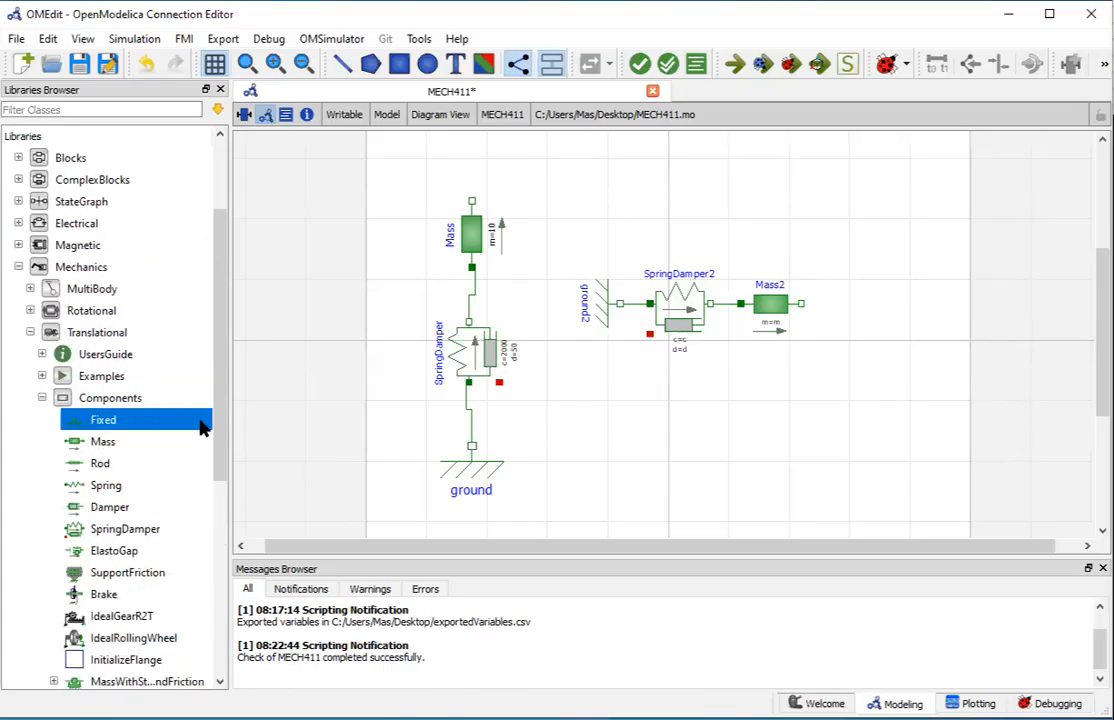
{"action": "scroll", "coordinate": [203, 422], "scroll_direction": "up", "scroll_amount": 2}
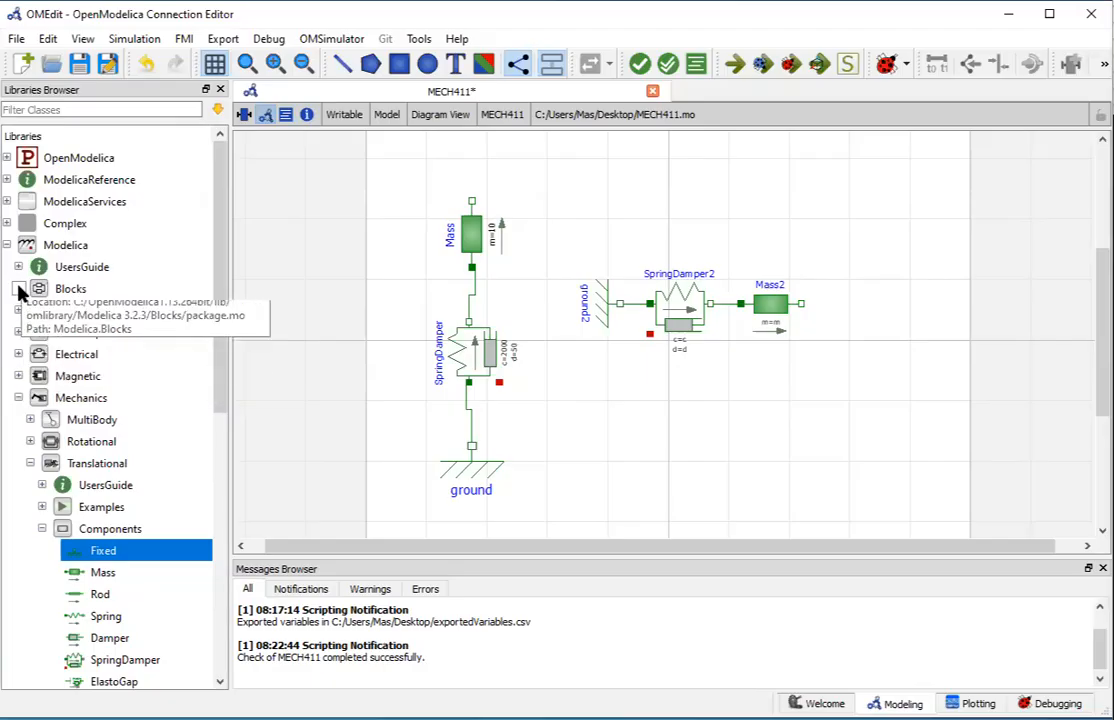
{"action": "left_click", "coordinate": [17, 289]}
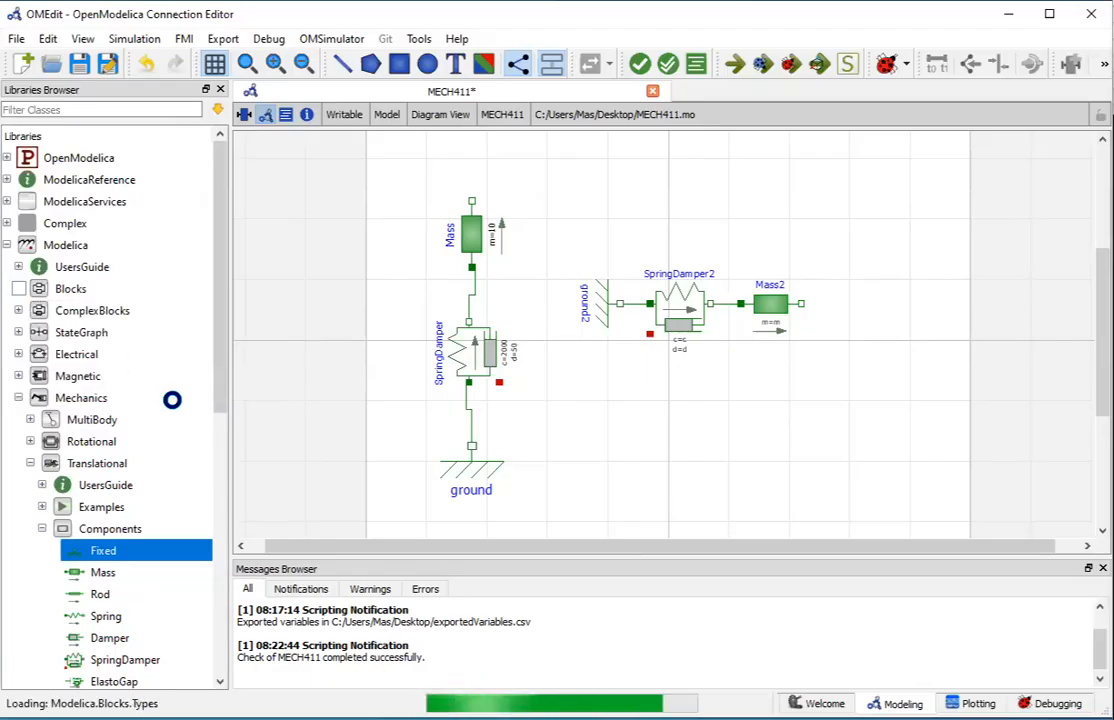
{"action": "scroll", "coordinate": [170, 400], "scroll_direction": "down", "scroll_amount": 1}
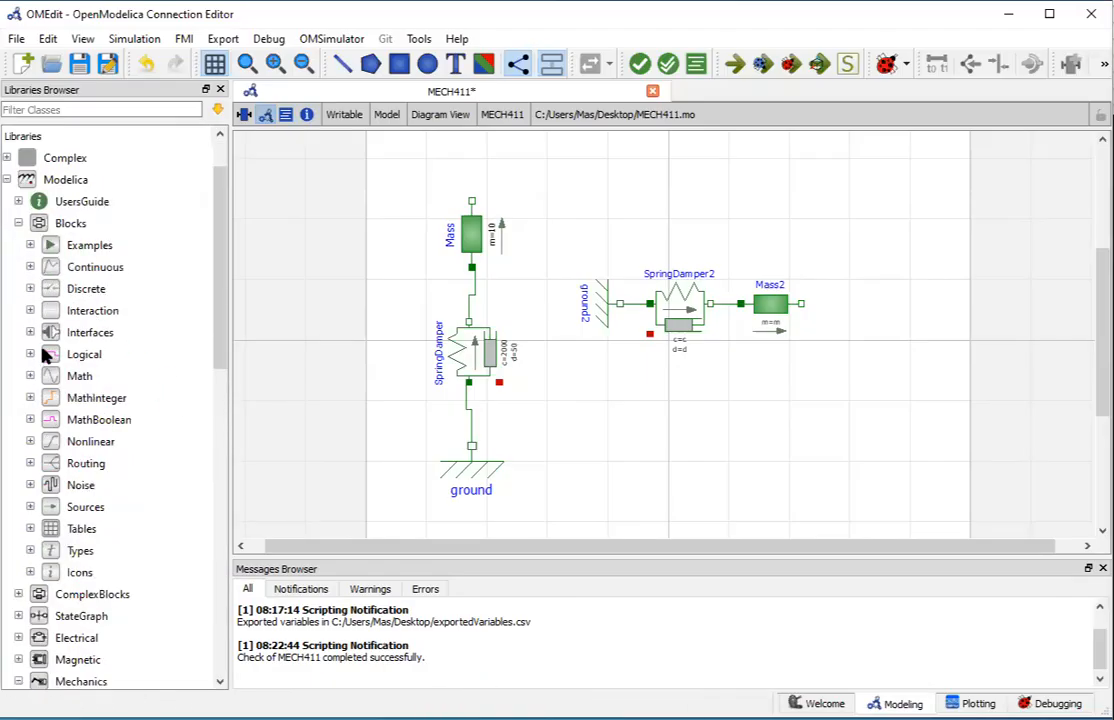
{"action": "scroll", "coordinate": [191, 465], "scroll_direction": "down", "scroll_amount": 1}
{"action": "scroll", "coordinate": [191, 465], "scroll_direction": "up", "scroll_amount": 1}
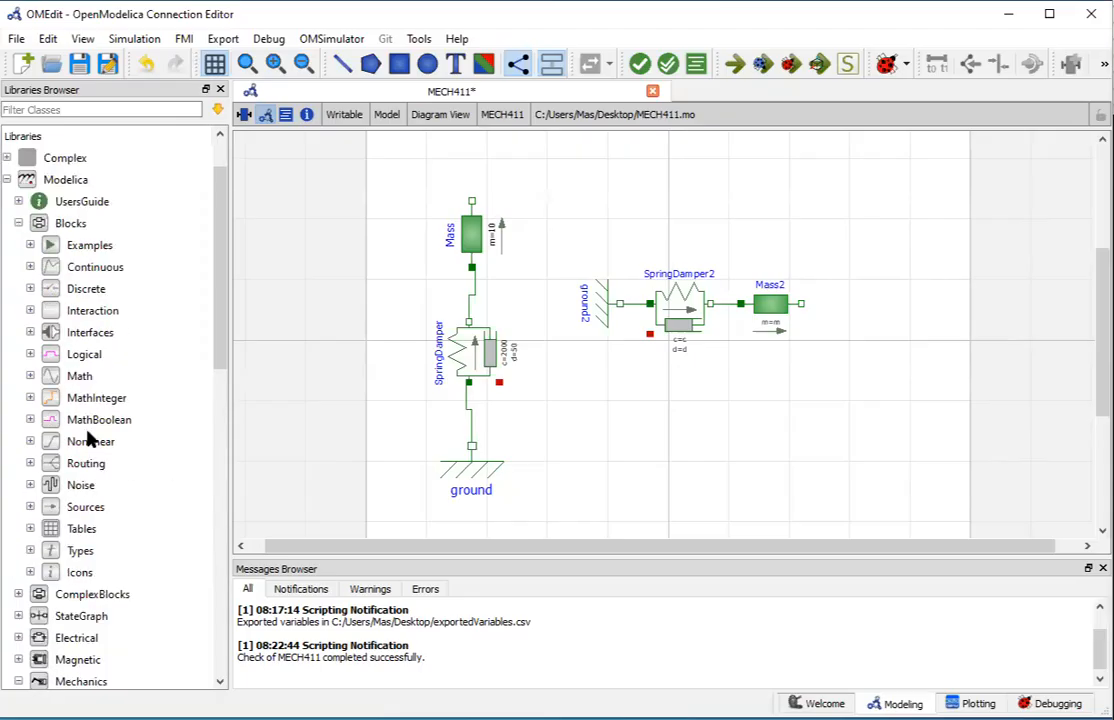
{"action": "left_click", "coordinate": [30, 508]}
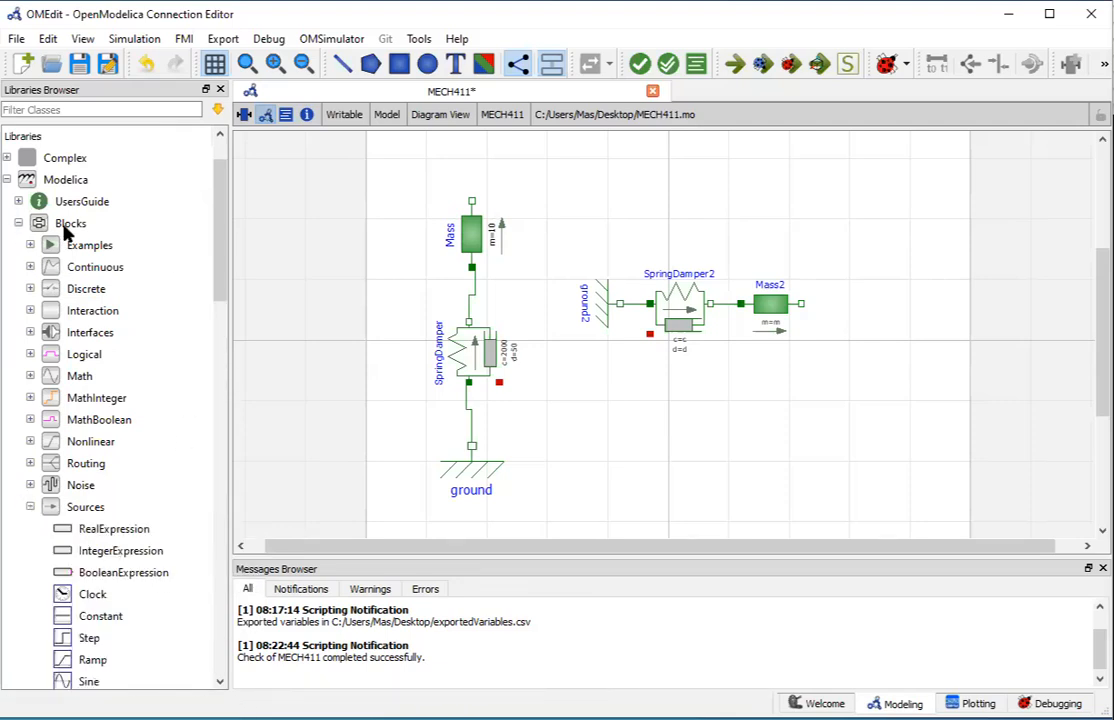
{"action": "scroll", "coordinate": [198, 498], "scroll_direction": "down", "scroll_amount": 3}
{"action": "scroll", "coordinate": [198, 498], "scroll_direction": "down", "scroll_amount": 3}
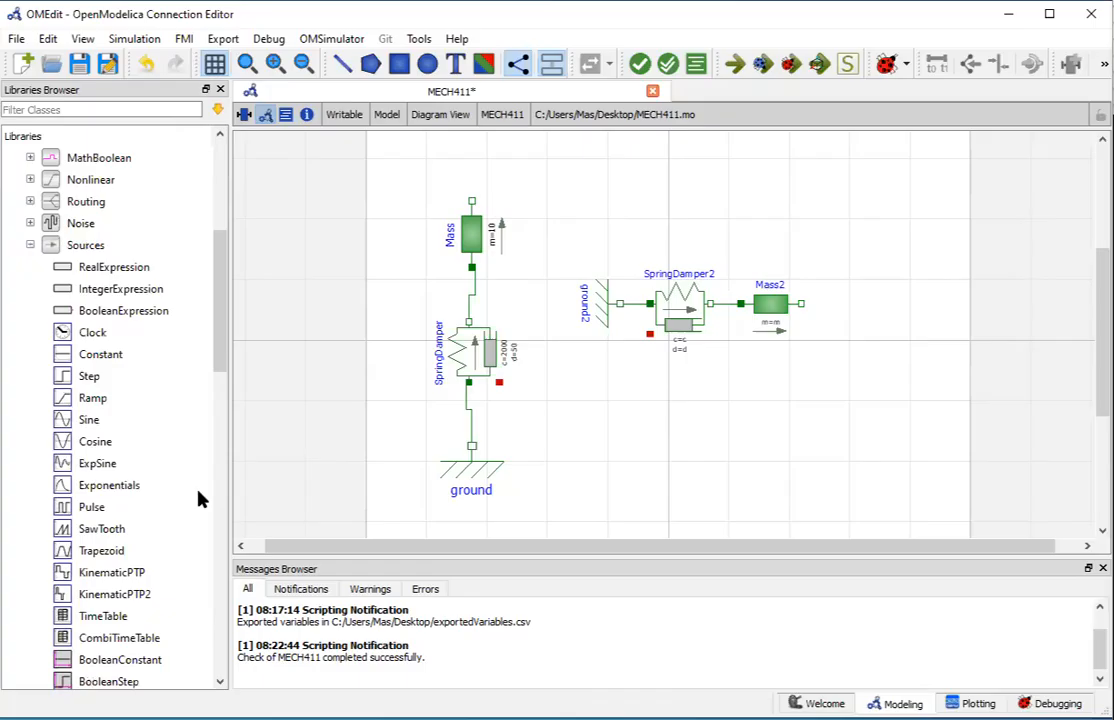
{"action": "scroll", "coordinate": [169, 306], "scroll_direction": "up", "scroll_amount": 1}
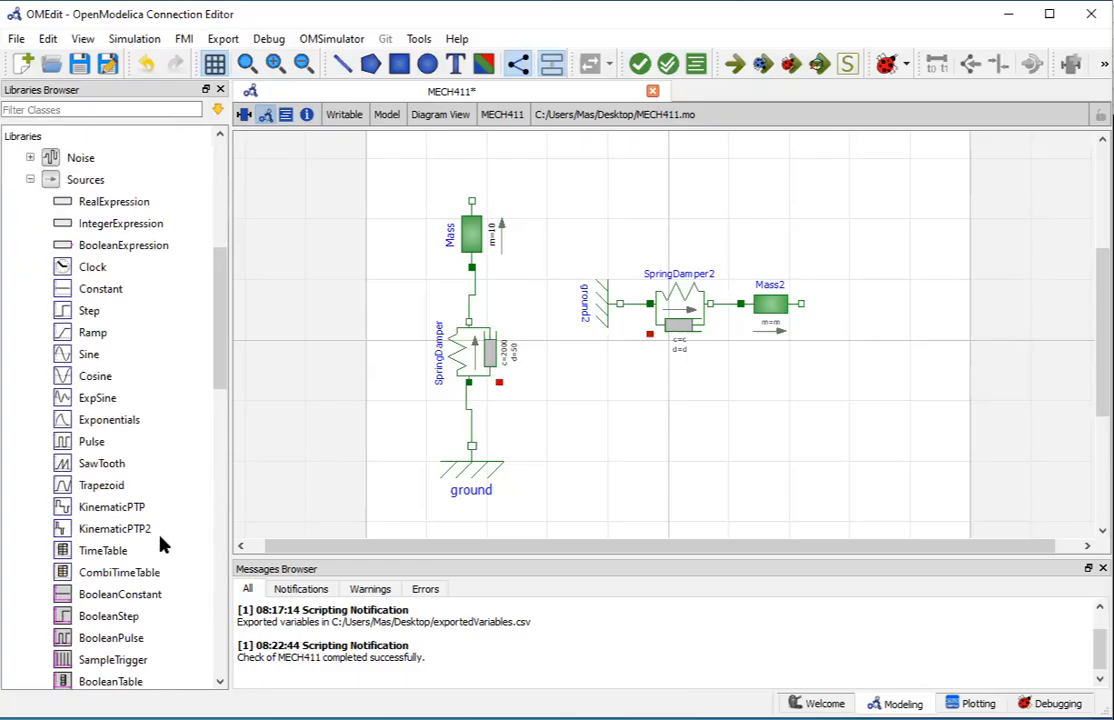
- Add a Cosine source block named CosineInput to the diagram, to the right of and above Mass2
{"action": "left_click", "coordinate": [70, 380]}
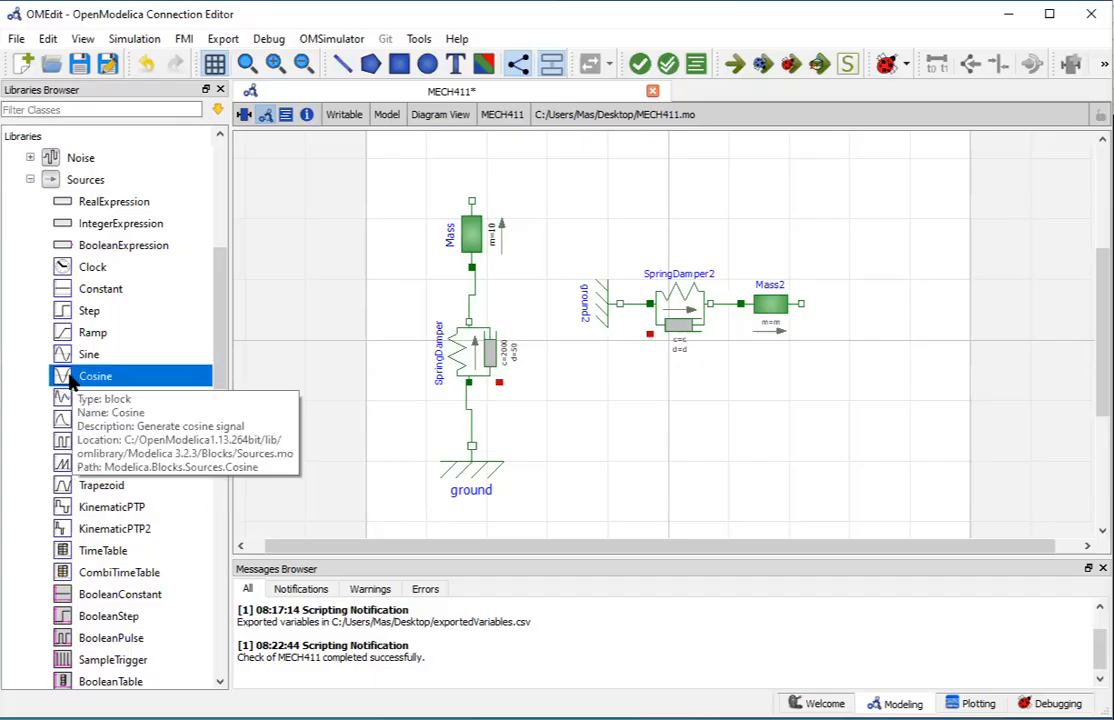
{"action": "left_click_drag", "start_coordinate": [60, 388], "coordinate": [913, 216]}
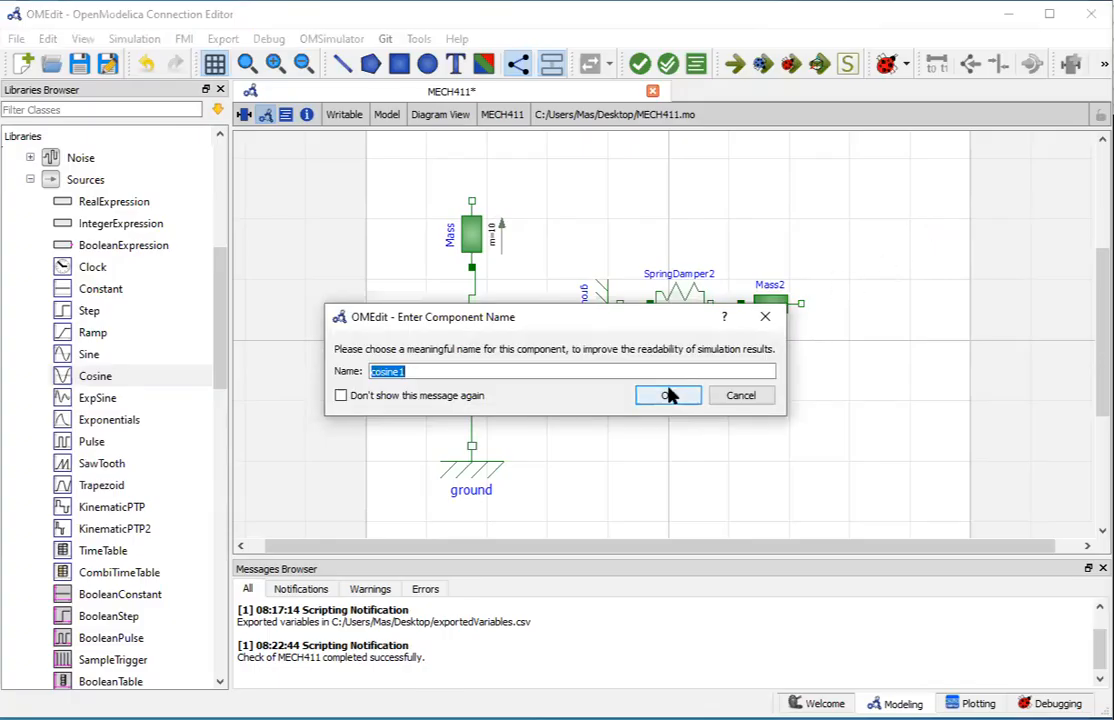
{"action": "type", "text": "Cosine1"}
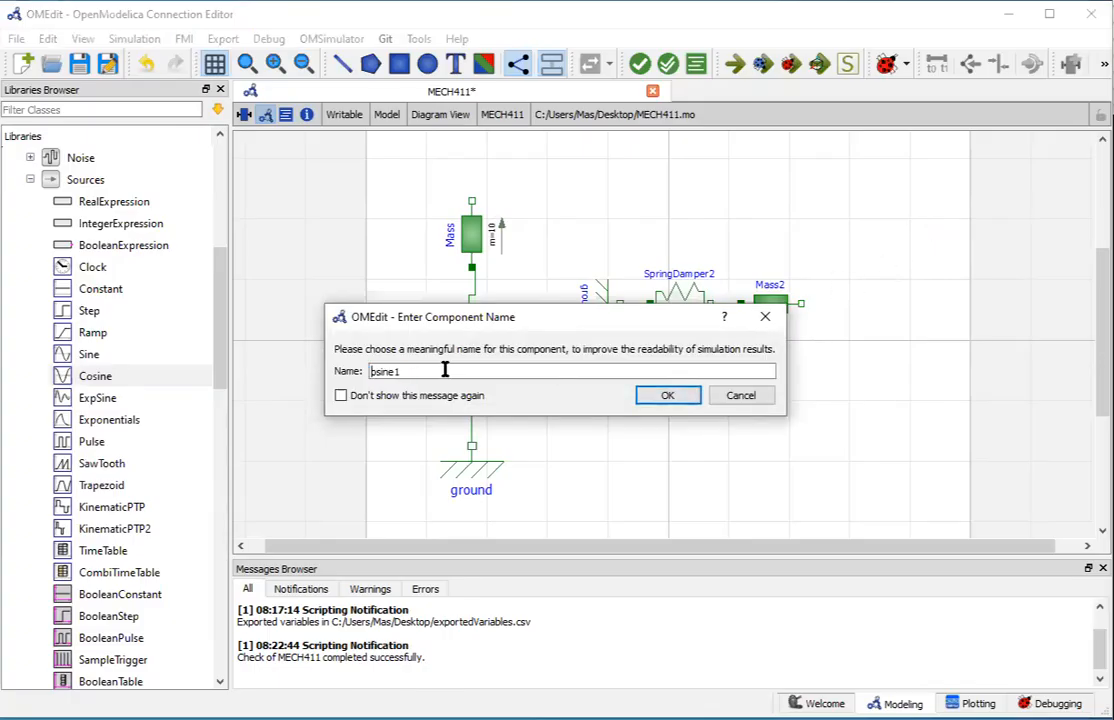
{"action": "key", "text": "BackSpace"}
{"action": "type", "text": "Input"}
{"action": "left_click", "coordinate": [664, 393]}
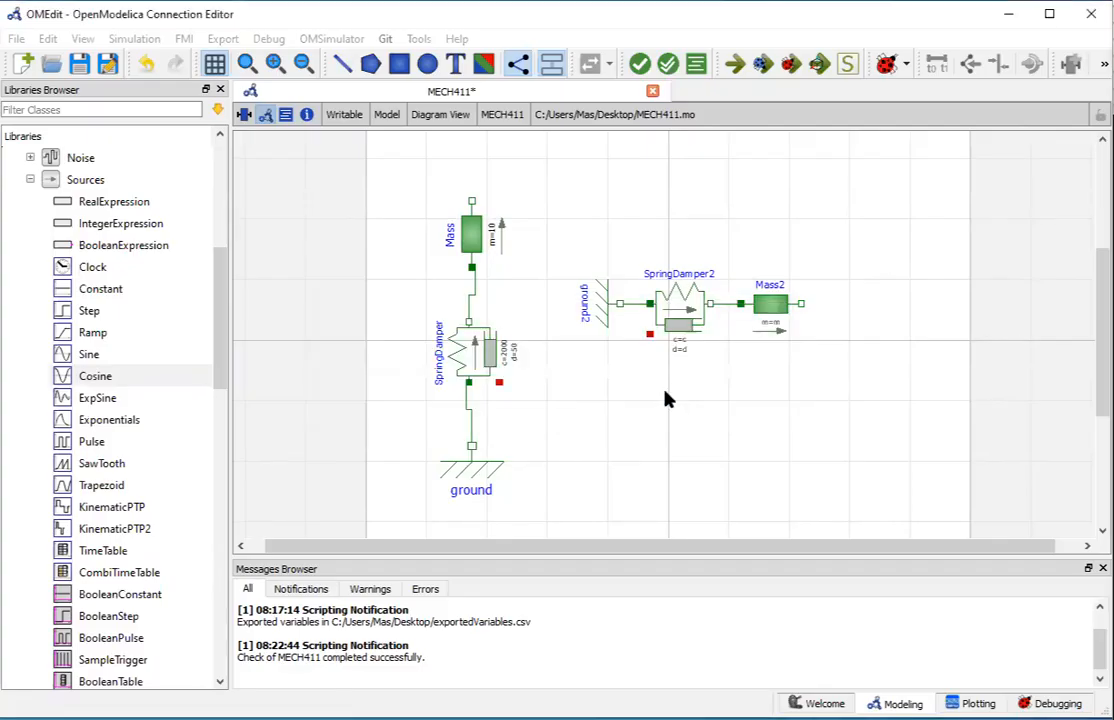
- Move CosineInput down to the height of Mass2 and rotate it 180 degrees so its output faces the mass
{"action": "left_click_drag", "start_coordinate": [936, 231], "coordinate": [940, 322]}
{"action": "key", "text": "ctrl+r"}
{"action": "key", "text": "ctrl+r"}
- Shift the horizontal ground2–SpringDamper2–Mass2 chain and the vertical Mass–SpringDamper–ground chain to the left to free up space
{"action": "left_click_drag", "start_coordinate": [542, 253], "coordinate": [848, 370]}
{"action": "left_click_drag", "start_coordinate": [788, 308], "coordinate": [746, 306]}
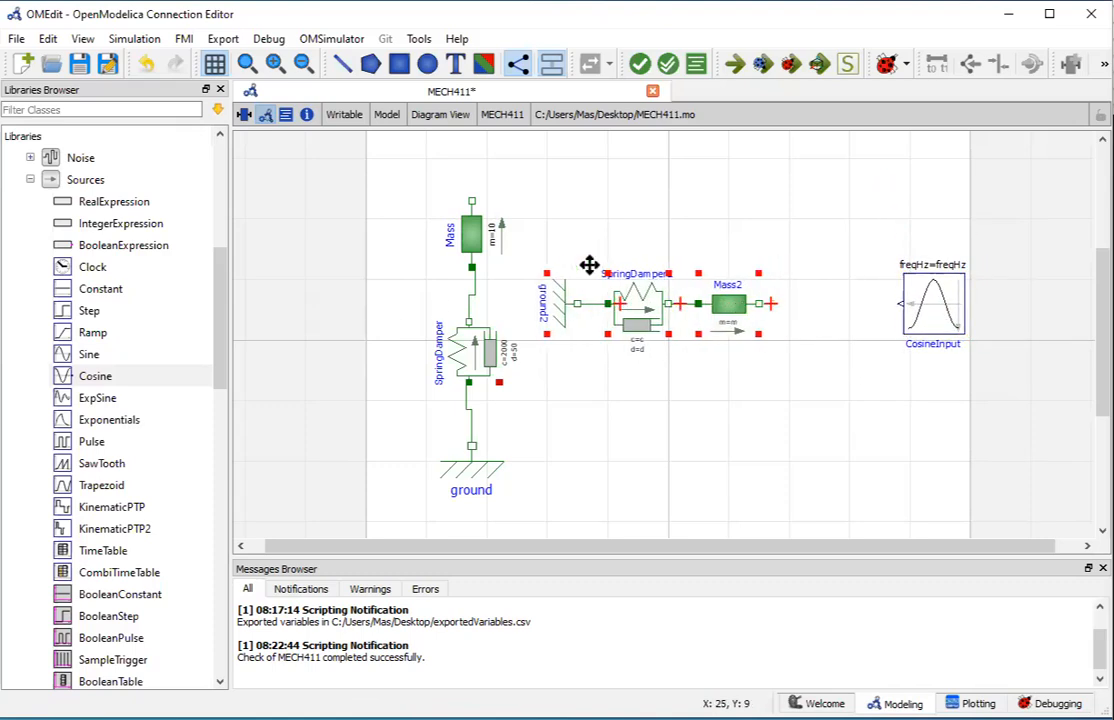
{"action": "left_click", "coordinate": [412, 163]}
{"action": "left_click_drag", "start_coordinate": [356, 159], "coordinate": [520, 522]}
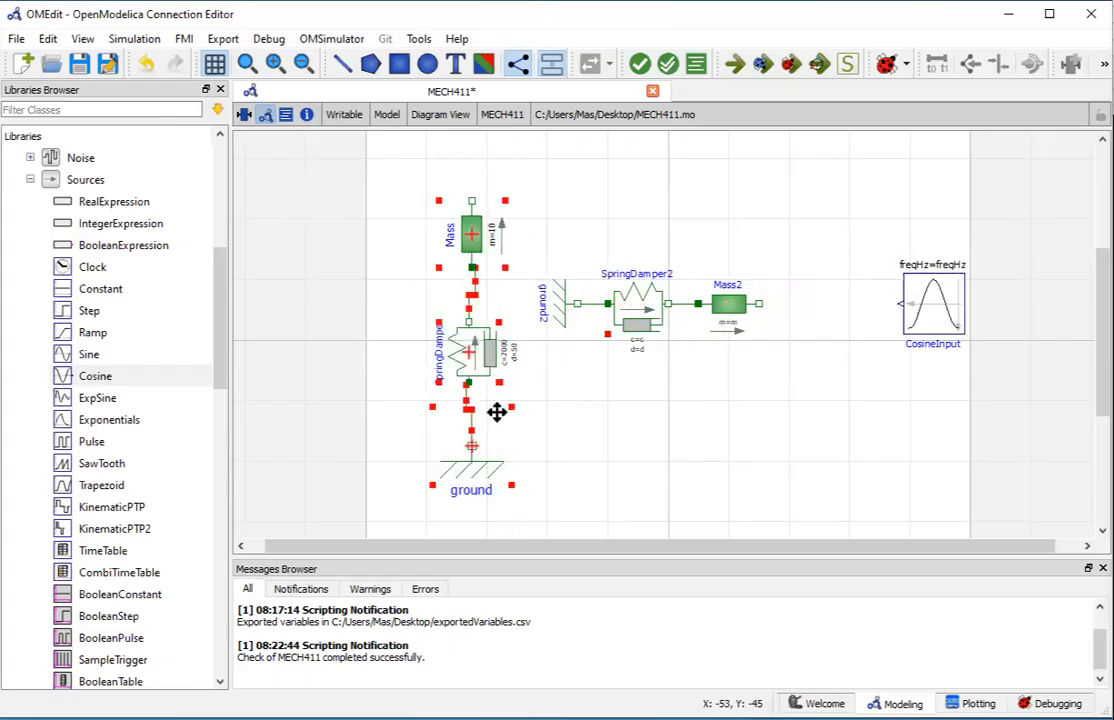
{"action": "left_click_drag", "start_coordinate": [490, 353], "coordinate": [445, 358]}
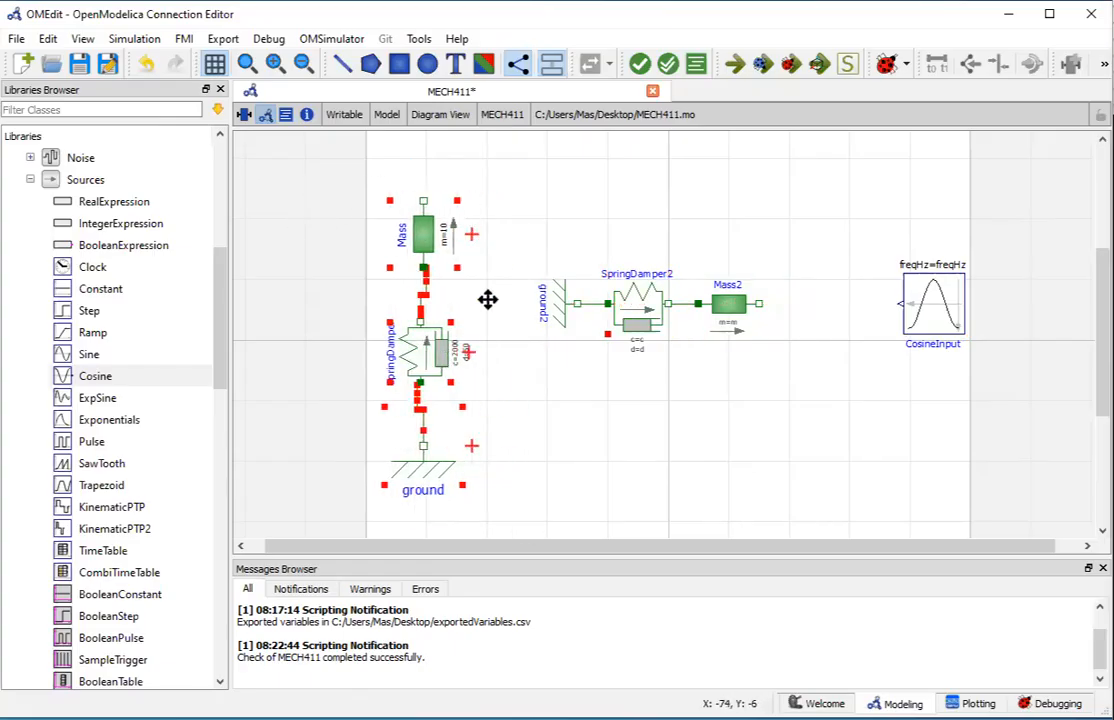
- Move the horizontal chain and CosineInput slightly down so Mass2's right flange lines up with the cosine output
{"action": "left_click", "coordinate": [540, 249]}
{"action": "left_click_drag", "start_coordinate": [519, 237], "coordinate": [748, 360]}
{"action": "left_click_drag", "start_coordinate": [729, 305], "coordinate": [726, 317]}
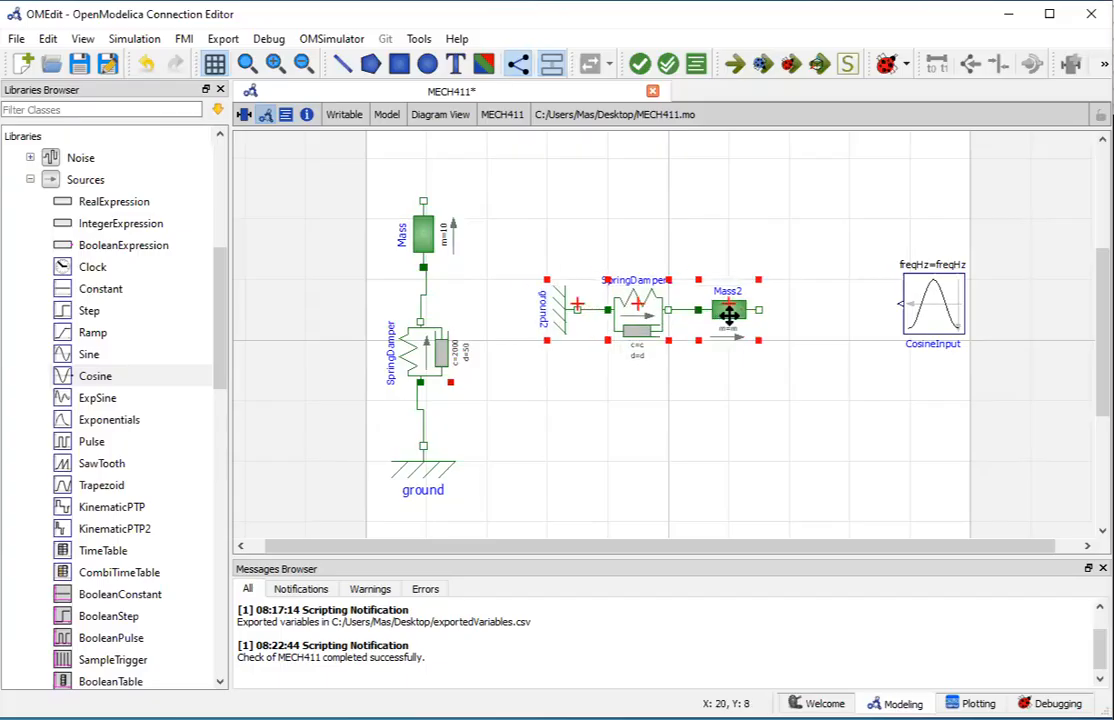
{"action": "left_click", "coordinate": [846, 373]}
{"action": "left_click", "coordinate": [927, 308]}
{"action": "left_click_drag", "start_coordinate": [927, 308], "coordinate": [933, 314]}
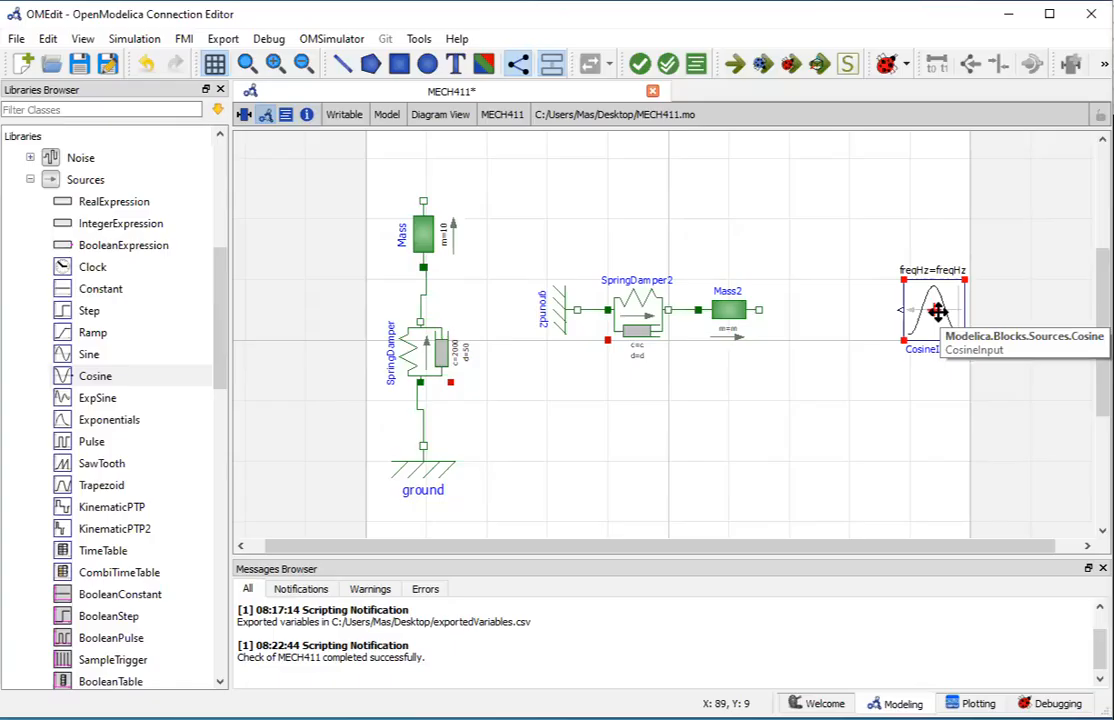
{"action": "left_click", "coordinate": [836, 332]}
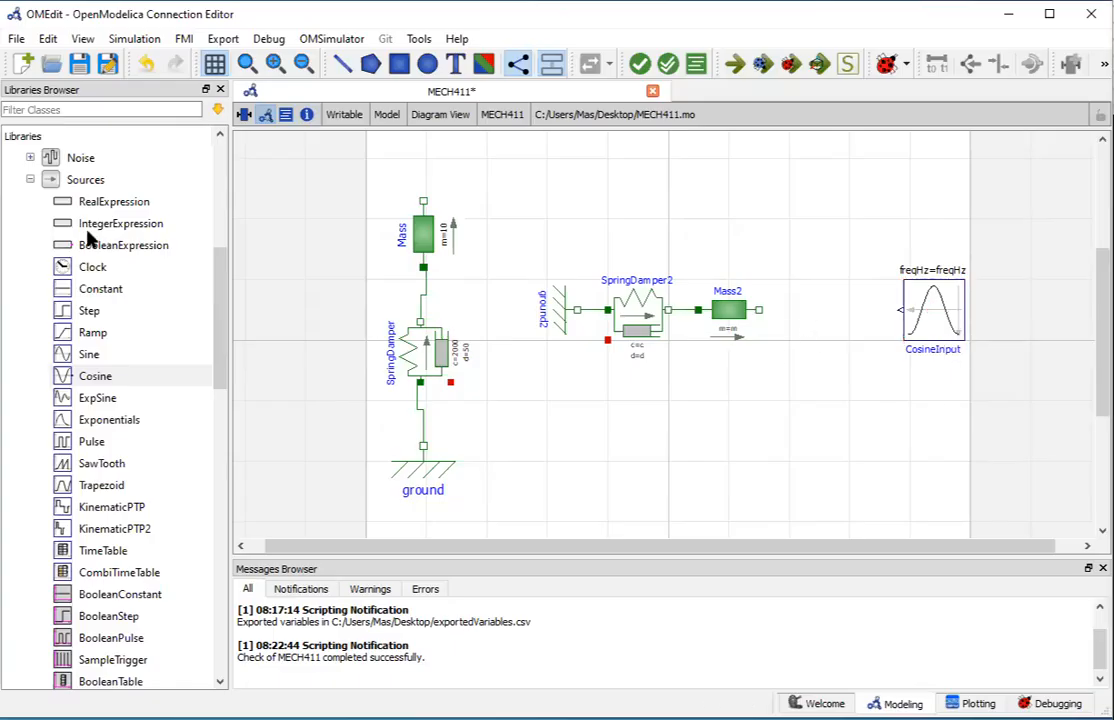
- Collapse the Sources package in the Blocks library
{"action": "scroll", "coordinate": [142, 355], "scroll_direction": "up", "scroll_amount": 2}
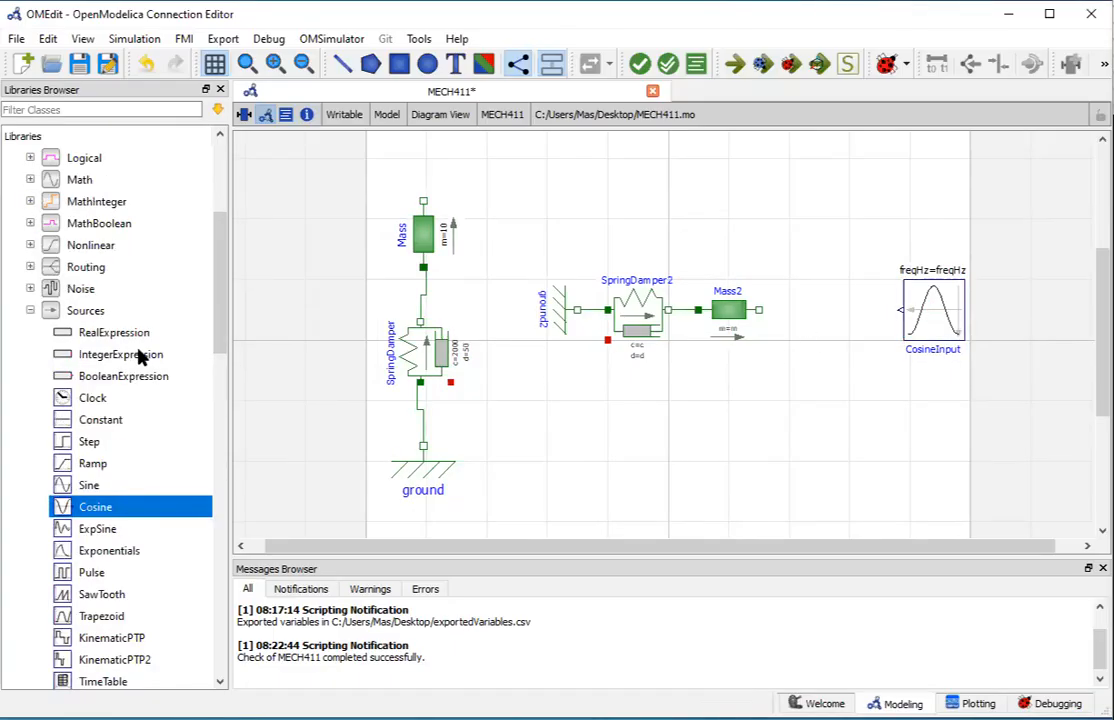
{"action": "left_click", "coordinate": [30, 310]}
{"action": "scroll", "coordinate": [157, 380], "scroll_direction": "up", "scroll_amount": 1}
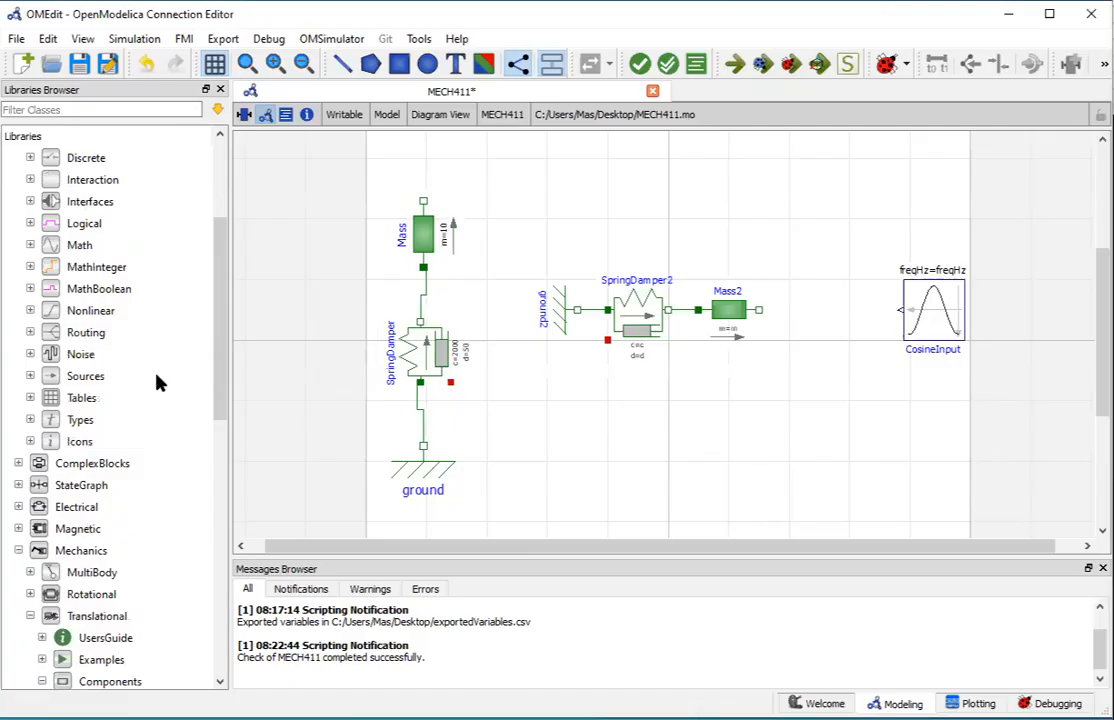
{"action": "scroll", "coordinate": [157, 380], "scroll_direction": "up", "scroll_amount": 3}
{"action": "scroll", "coordinate": [157, 380], "scroll_direction": "down", "scroll_amount": 2}
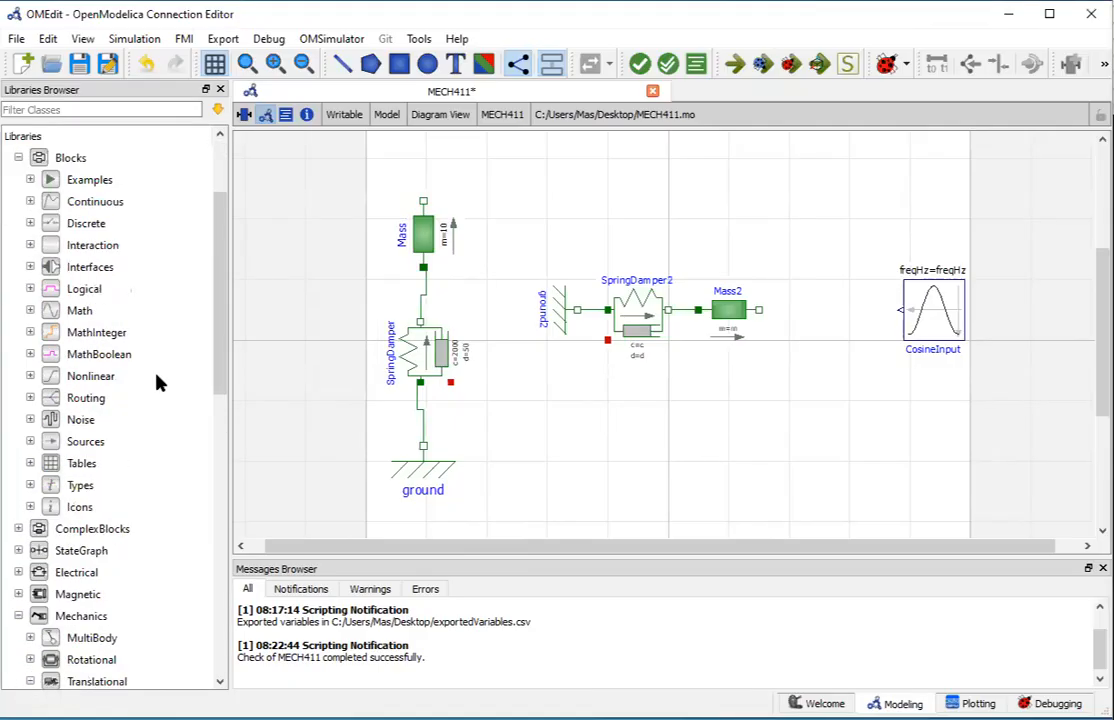
- Try a direct connection from CosineInput's output to Mass2's right flange, nudging CosineInput slightly left, and delete the connection
{"action": "left_click", "coordinate": [900, 308]}
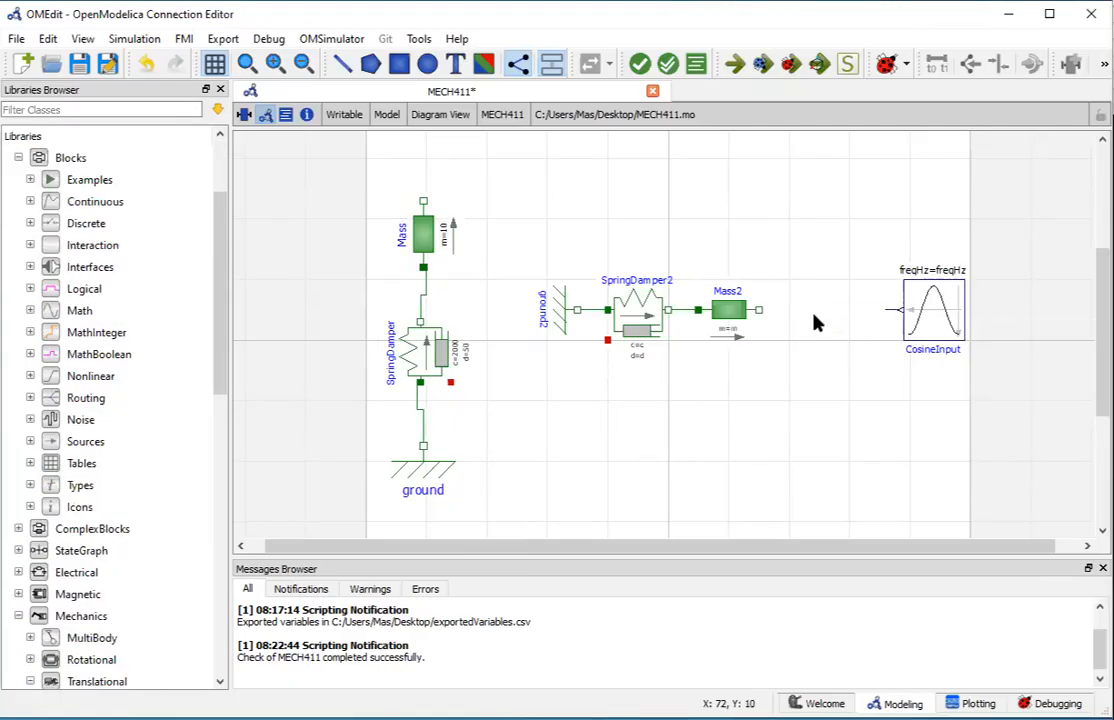
{"action": "left_click", "coordinate": [759, 310]}
{"action": "mouse_move", "coordinate": [915, 315]}
{"action": "left_mouse_down"}
{"action": "mouse_move", "coordinate": [905, 331]}
{"action": "mouse_move", "coordinate": [912, 310]}
{"action": "left_mouse_up"}
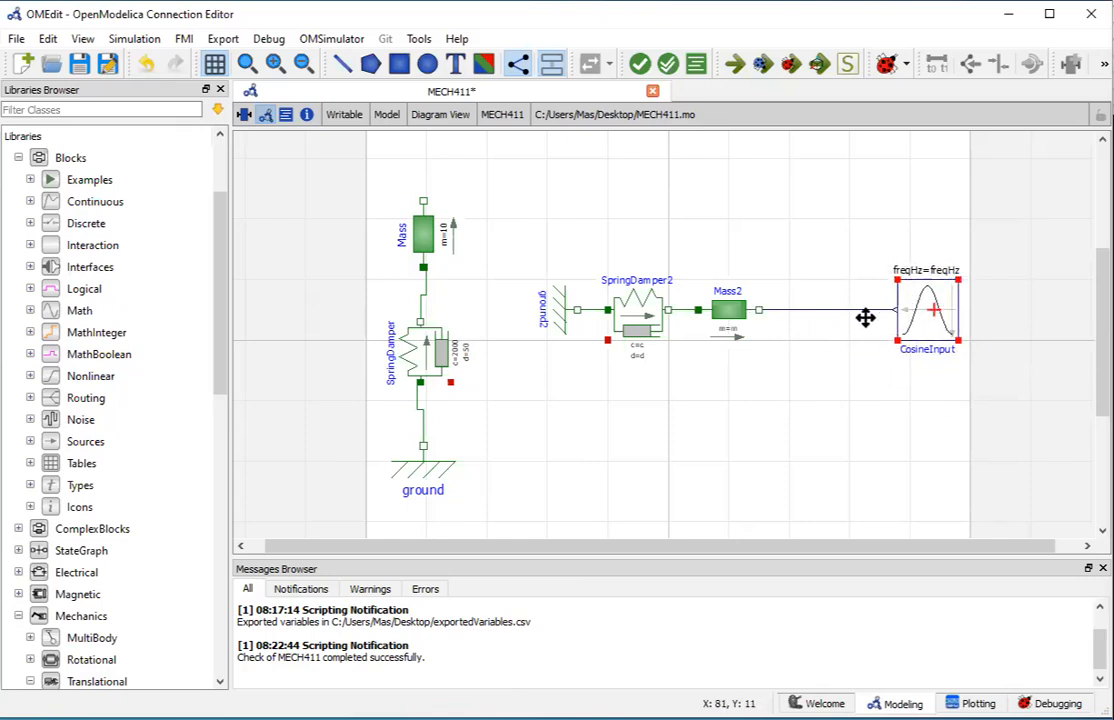
{"action": "left_click", "coordinate": [848, 320]}
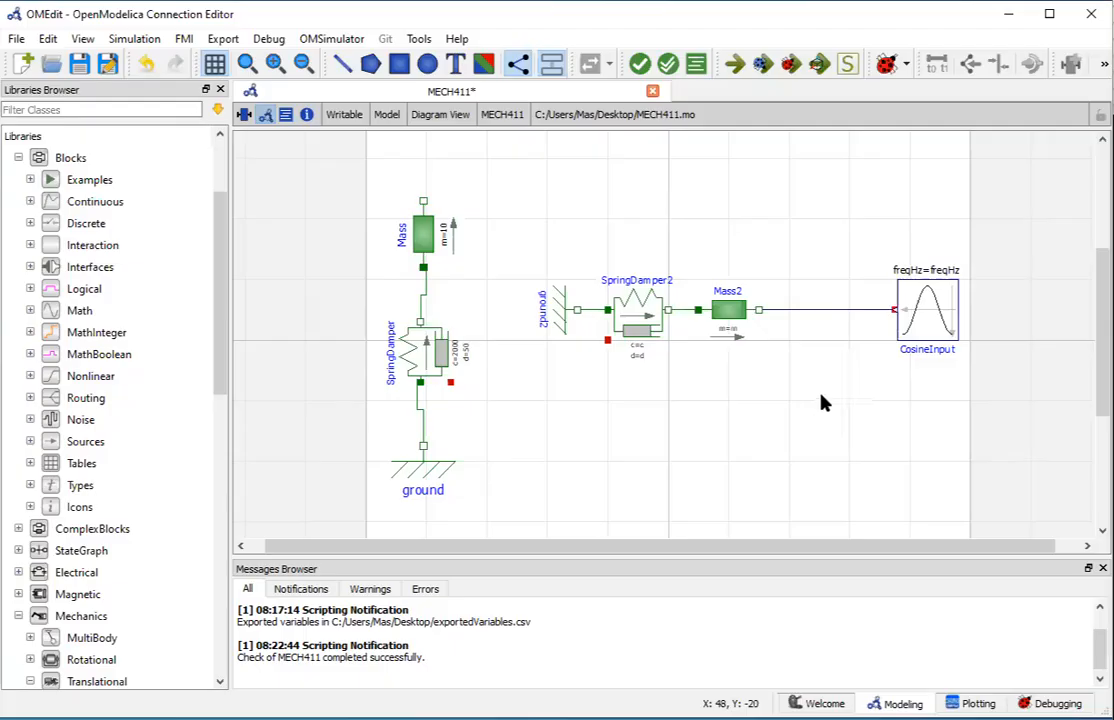
{"action": "key", "text": "Delete"}
- Redraw the direct connection between CosineInput and Mass2's right flange and delete it again
{"action": "left_click", "coordinate": [893, 310]}
{"action": "left_click", "coordinate": [760, 310]}
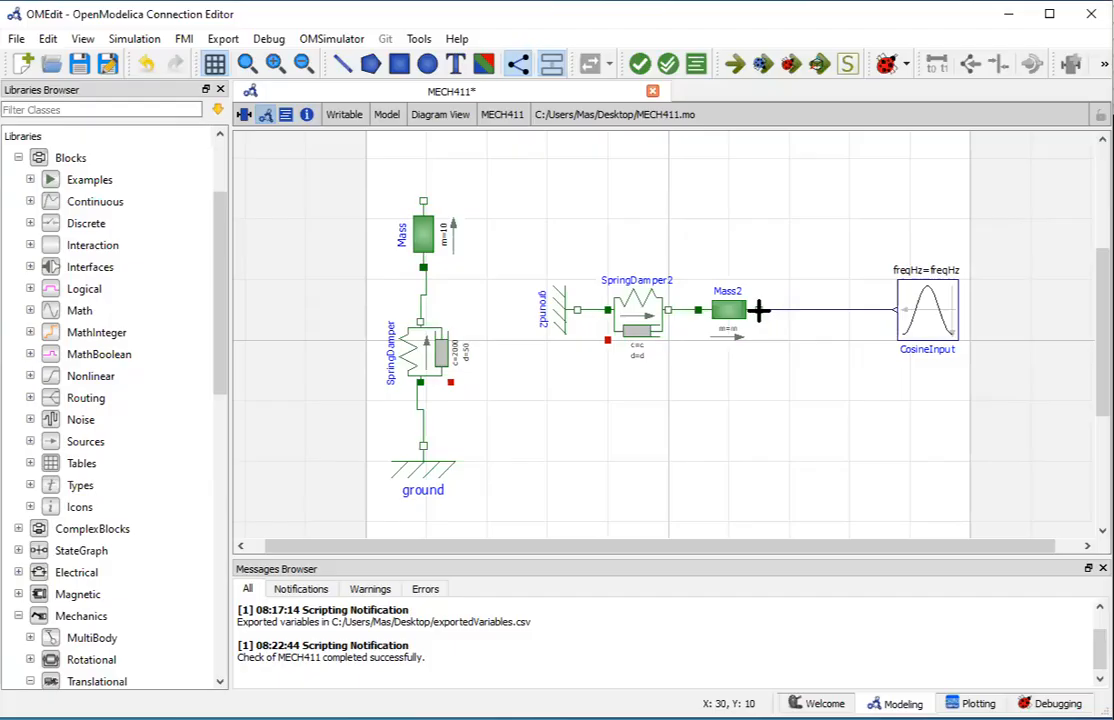
{"action": "right_click", "coordinate": [813, 315]}
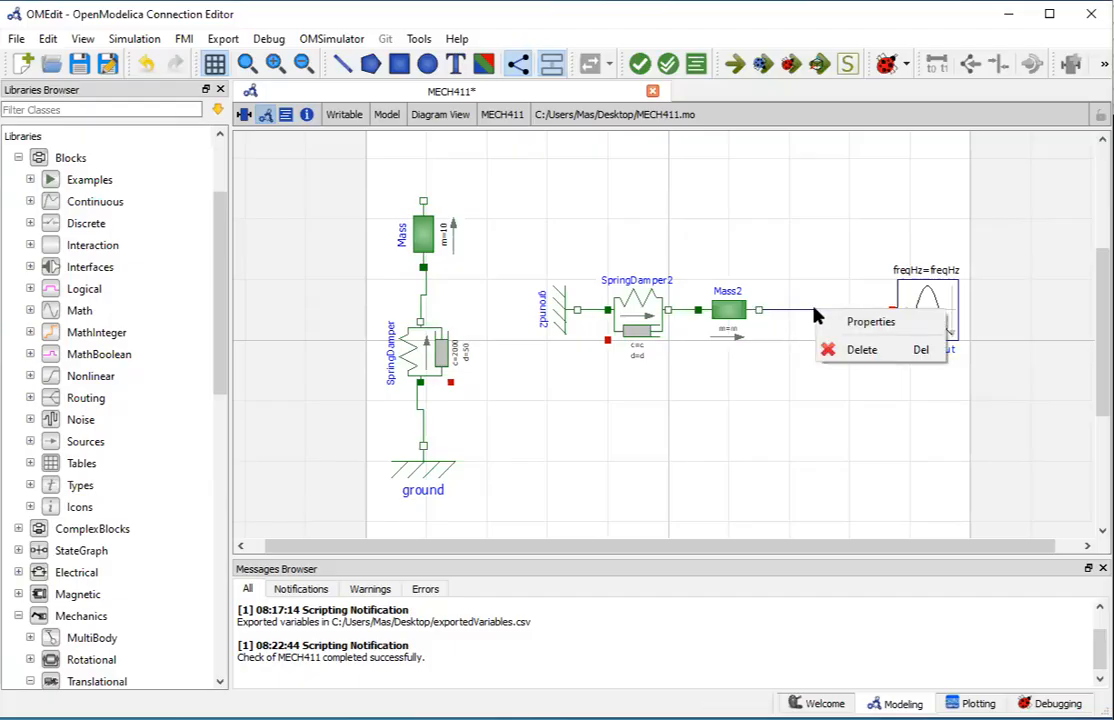
{"action": "left_click", "coordinate": [843, 355]}
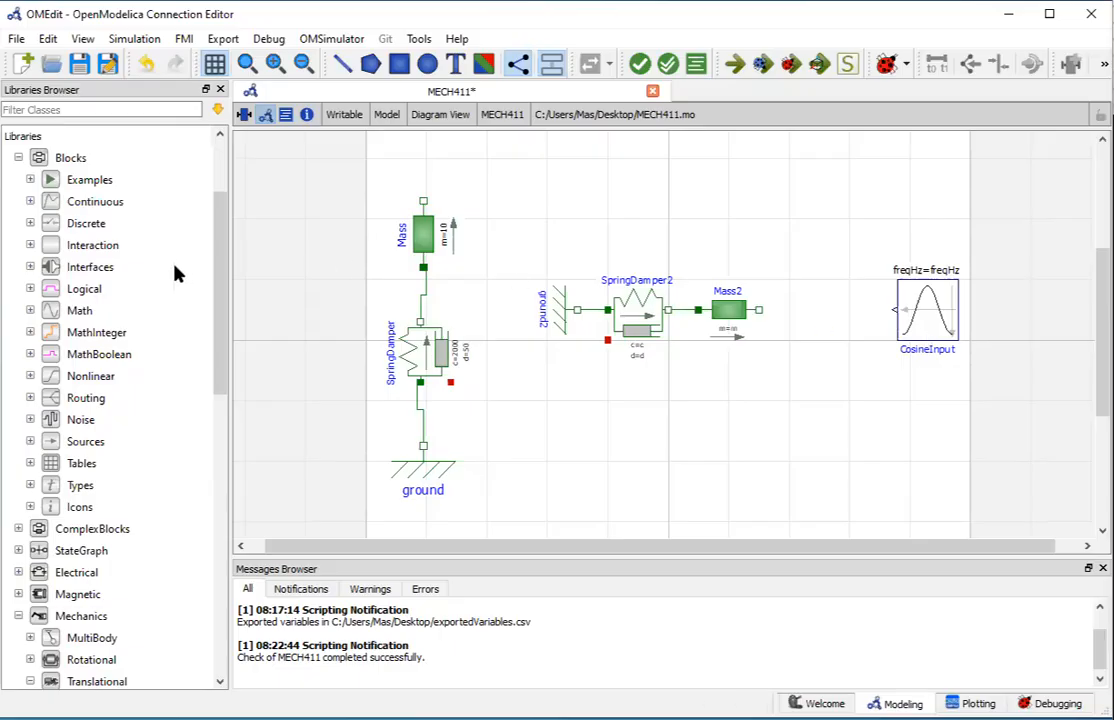
- Collapse the Blocks and Translational Components packages and expand Sources under Mechanics Translational to reach the force sources
{"action": "scroll", "coordinate": [137, 278], "scroll_direction": "up", "scroll_amount": 1}
{"action": "left_click", "coordinate": [18, 224]}
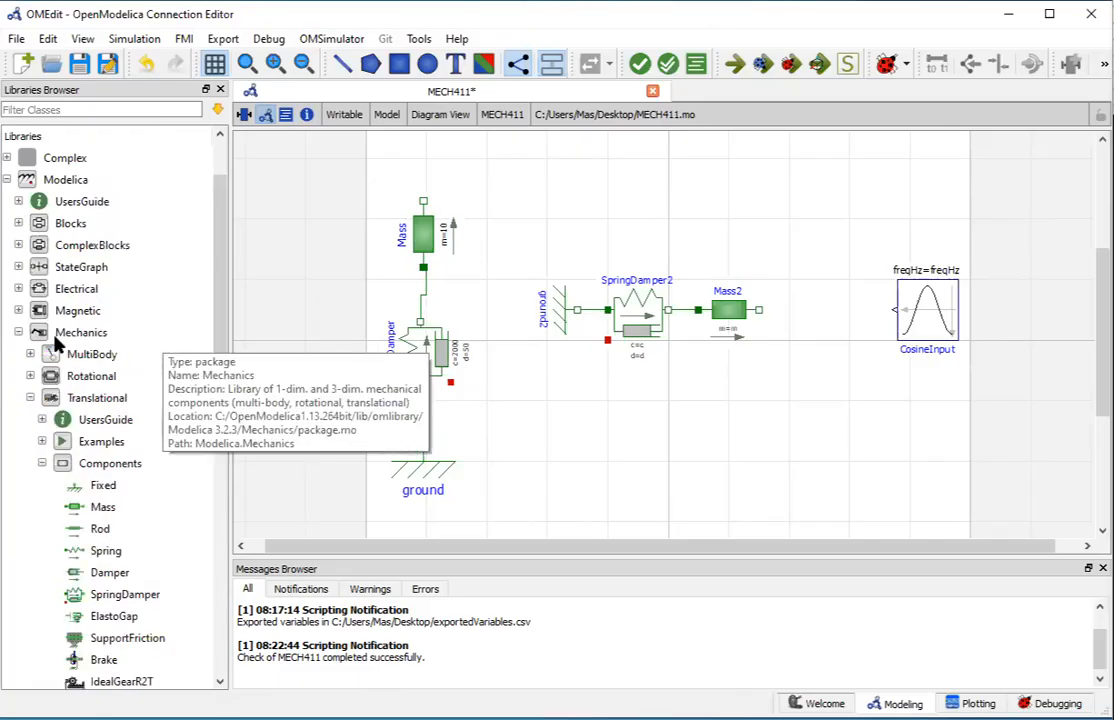
{"action": "scroll", "coordinate": [62, 300], "scroll_direction": "down", "scroll_amount": 1}
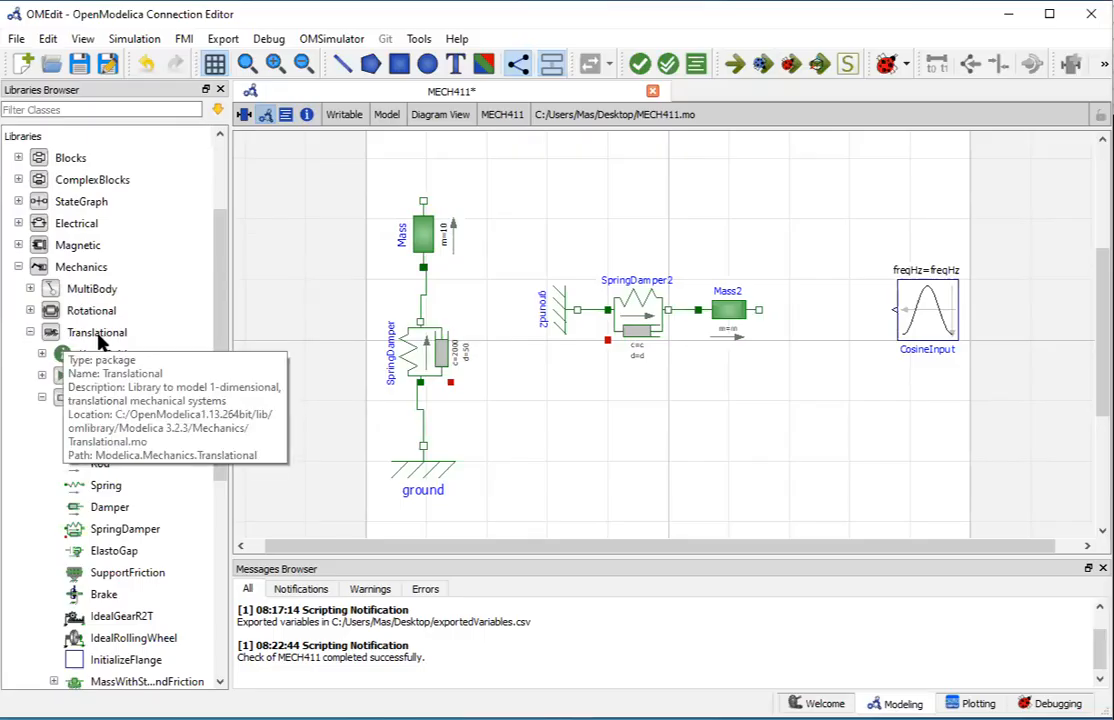
{"action": "scroll", "coordinate": [120, 340], "scroll_direction": "down", "scroll_amount": 1}
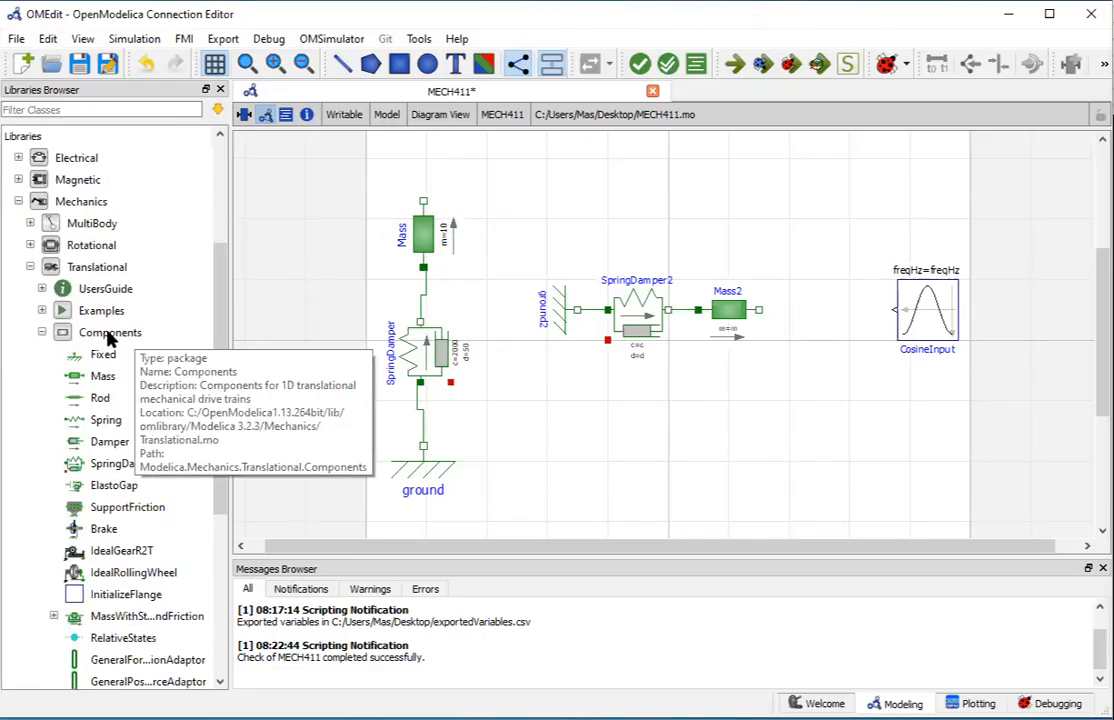
{"action": "scroll", "coordinate": [175, 347], "scroll_direction": "down", "scroll_amount": 2}
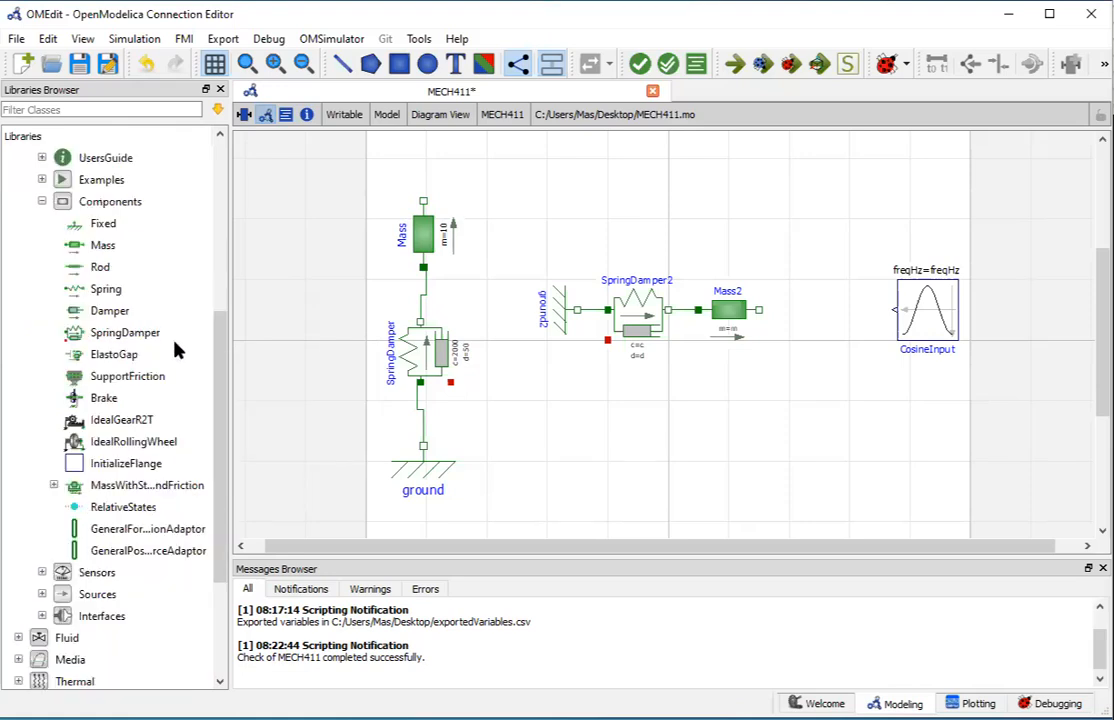
{"action": "scroll", "coordinate": [47, 238], "scroll_direction": "up", "scroll_amount": 1}
{"action": "left_click", "coordinate": [42, 238]}
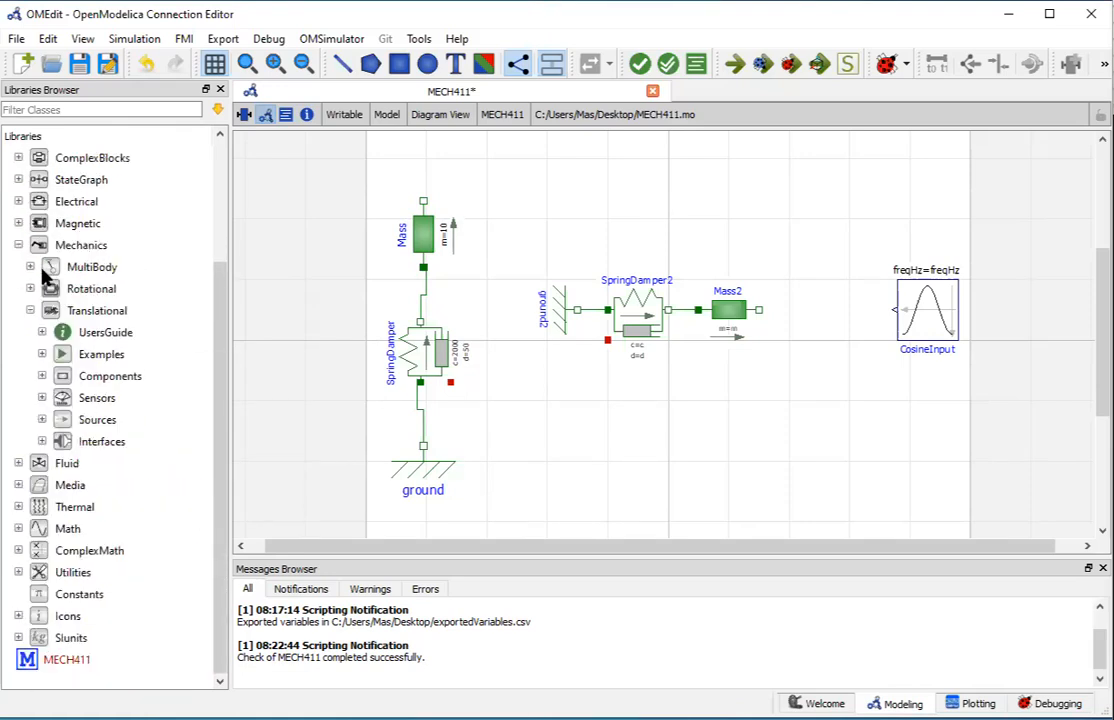
{"action": "left_click", "coordinate": [42, 420]}
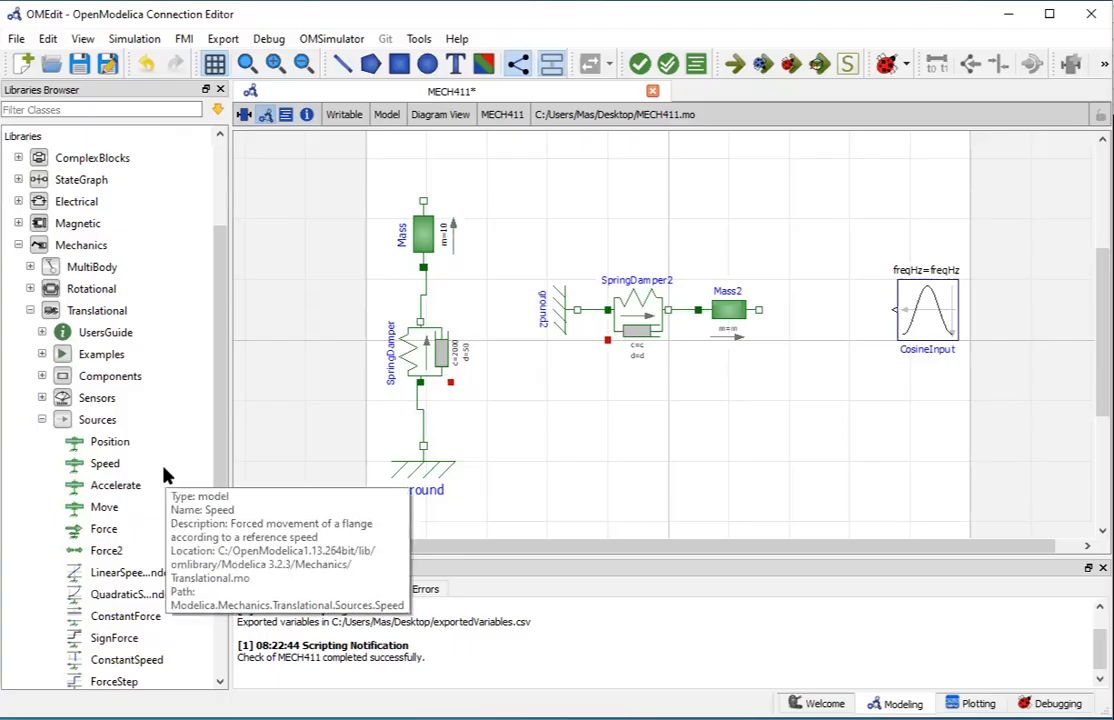
{"action": "scroll", "coordinate": [170, 462], "scroll_direction": "up", "scroll_amount": 3}
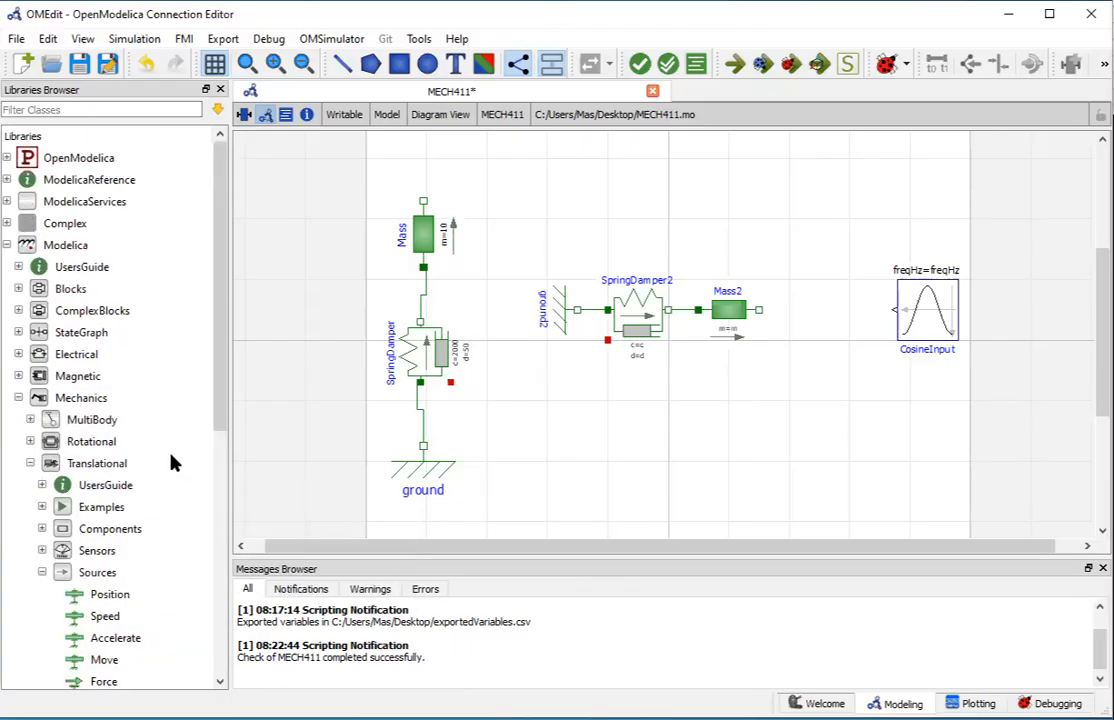
{"action": "scroll", "coordinate": [170, 462], "scroll_direction": "down", "scroll_amount": 3}
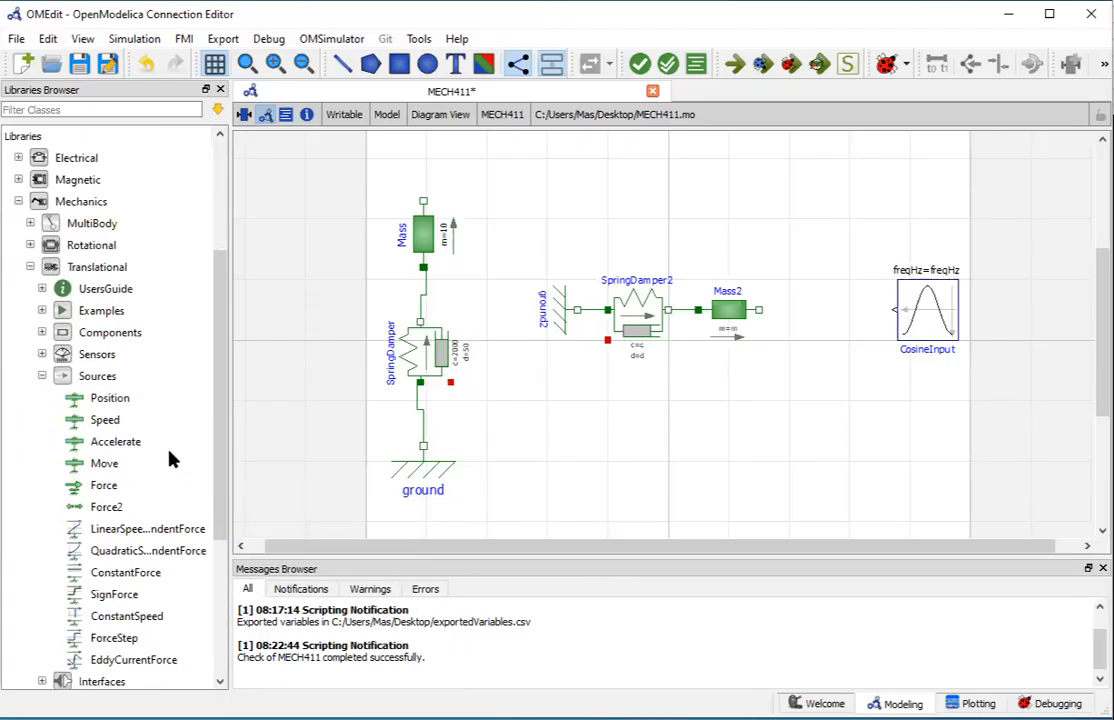
- Add a Force source from the Translational Sources package to the diagram, in the empty area below Mass2 and CosineInput
{"action": "scroll", "coordinate": [174, 443], "scroll_direction": "down", "scroll_amount": 1}
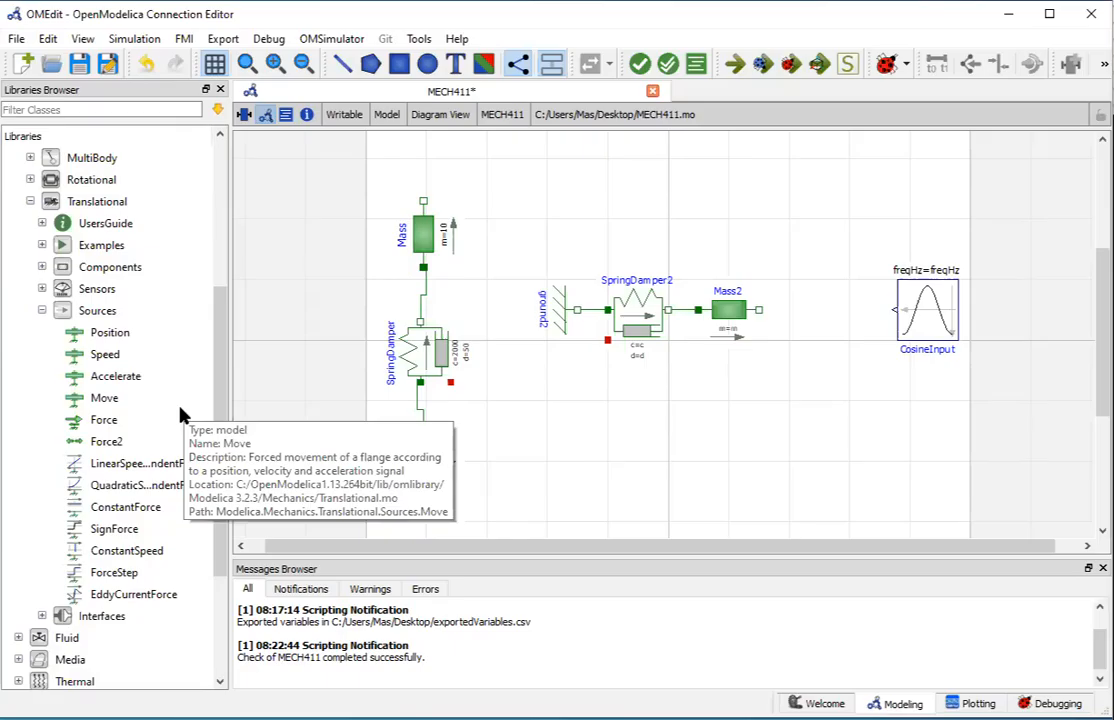
{"action": "left_click", "coordinate": [105, 420]}
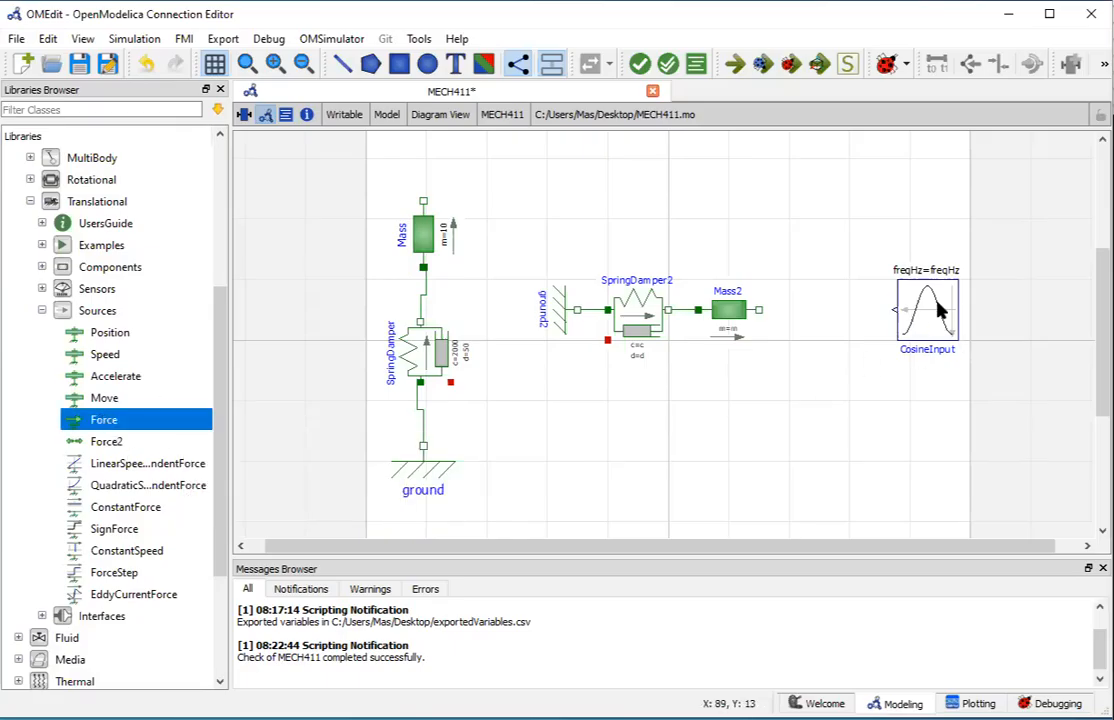
{"action": "left_click", "coordinate": [152, 400]}
{"action": "left_click", "coordinate": [110, 424]}
{"action": "left_click_drag", "start_coordinate": [92, 428], "coordinate": [796, 472]}
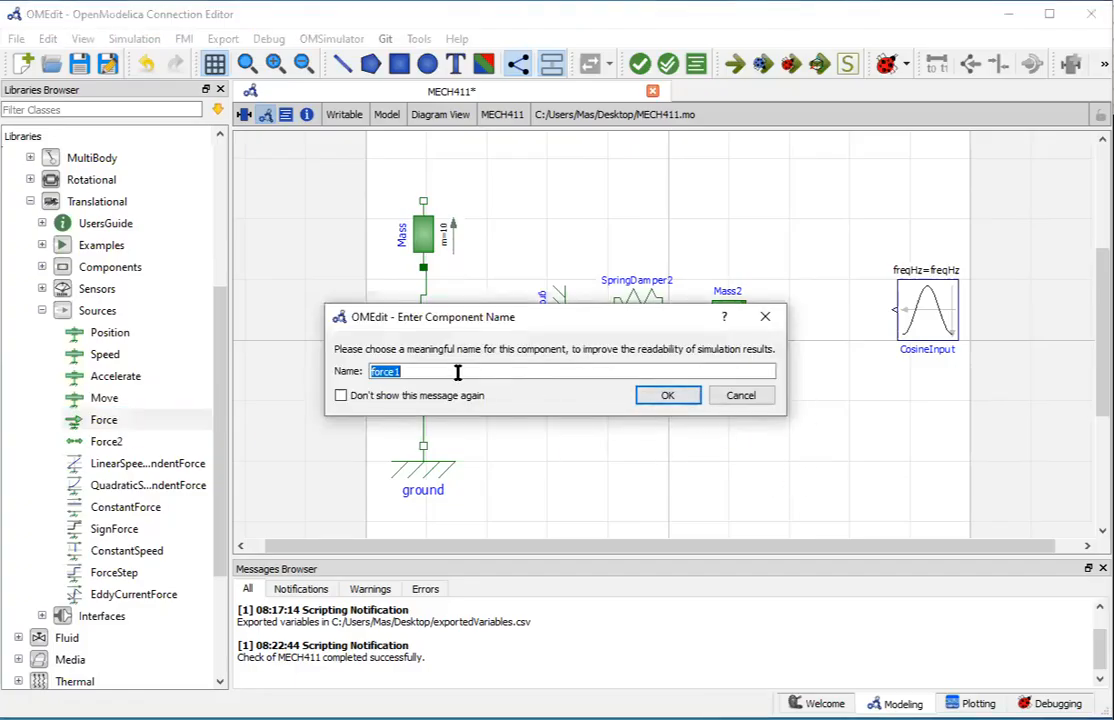
- Name the new force source ForceConnector and confirm the component
{"action": "key", "text": "Home"}
{"action": "key", "text": "End"}
{"action": "key", "text": "BackSpace"}
{"action": "type", "text": "connector"}
{"action": "key", "text": "Home"}
{"action": "key", "text": "Delete"}
{"action": "type", "text": "F"}
{"action": "key", "text": "Right"}
{"action": "key", "text": "Right"}
{"action": "key", "text": "Right"}
{"action": "key", "text": "Right"}
{"action": "key", "text": "Delete"}
{"action": "type", "text": "C"}
{"action": "left_click", "coordinate": [657, 395]}
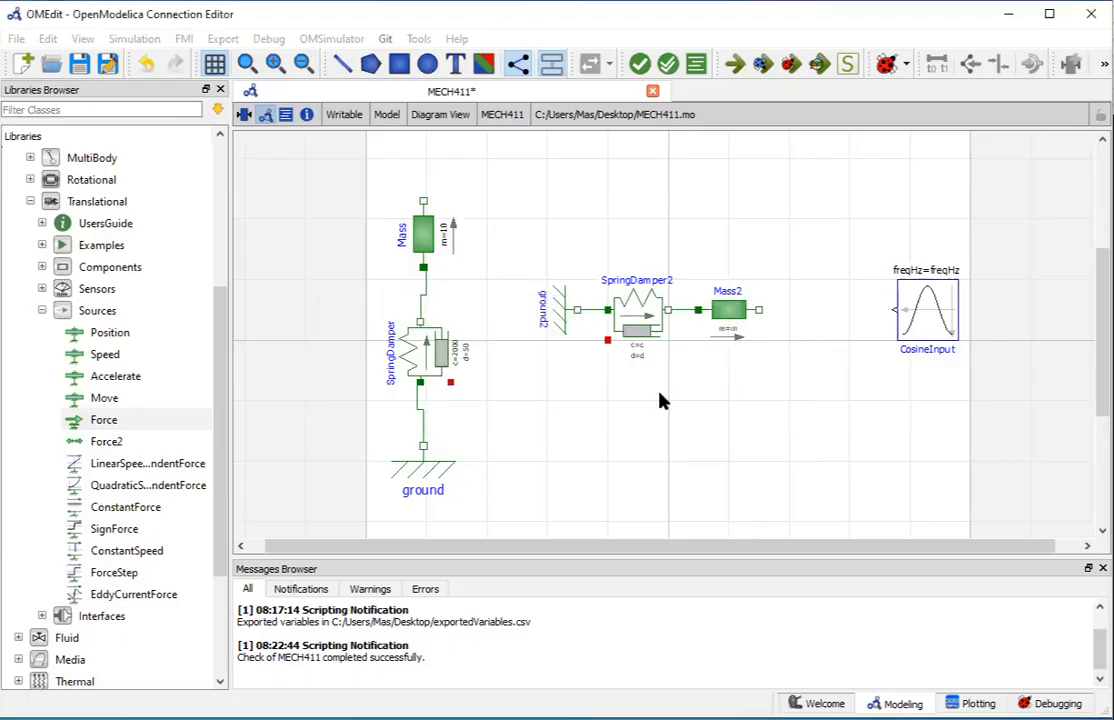
- Move ForceConnector between Mass2 and CosineInput, shift CosineInput slightly right, and rotate ForceConnector by 180 degrees so it points at Mass2
{"action": "left_click_drag", "start_coordinate": [794, 393], "coordinate": [824, 303]}
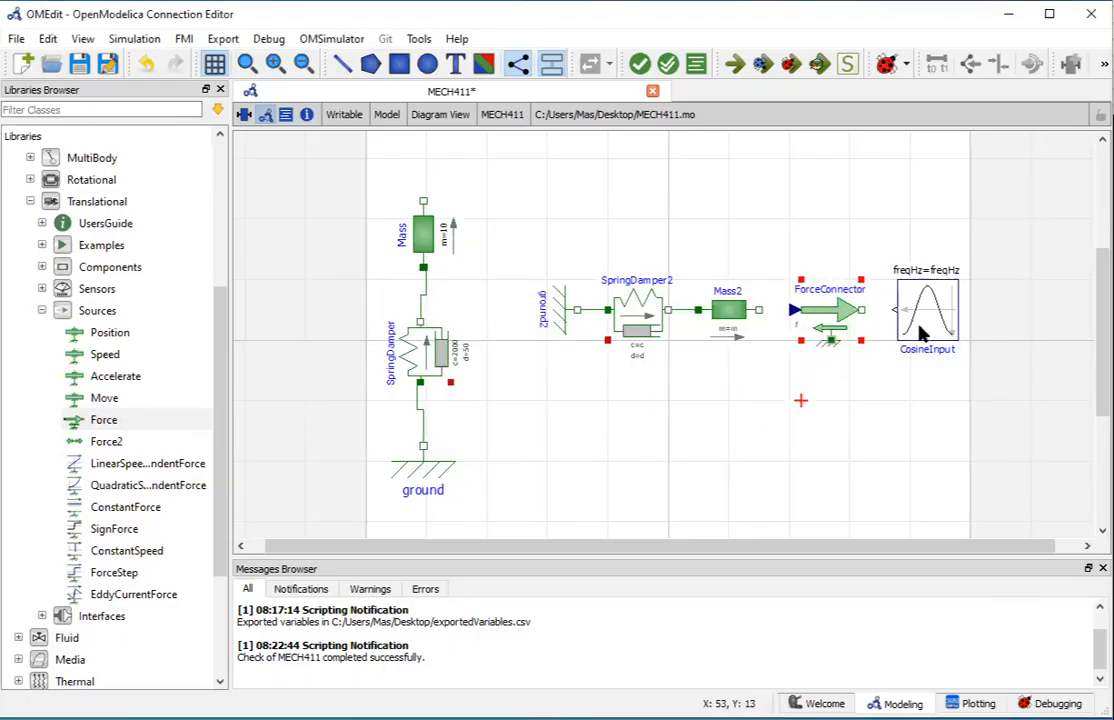
{"action": "left_click", "coordinate": [933, 318]}
{"action": "left_click", "coordinate": [856, 328]}
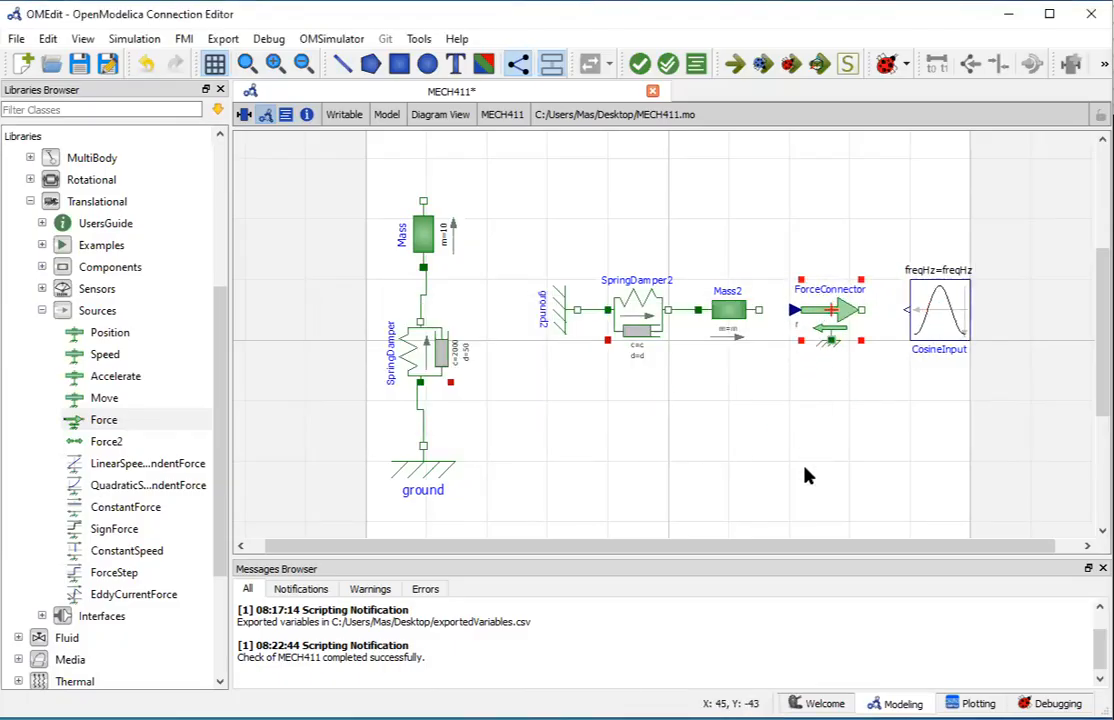
{"action": "key", "text": "ctrl+r"}
{"action": "key", "text": "ctrl+r"}
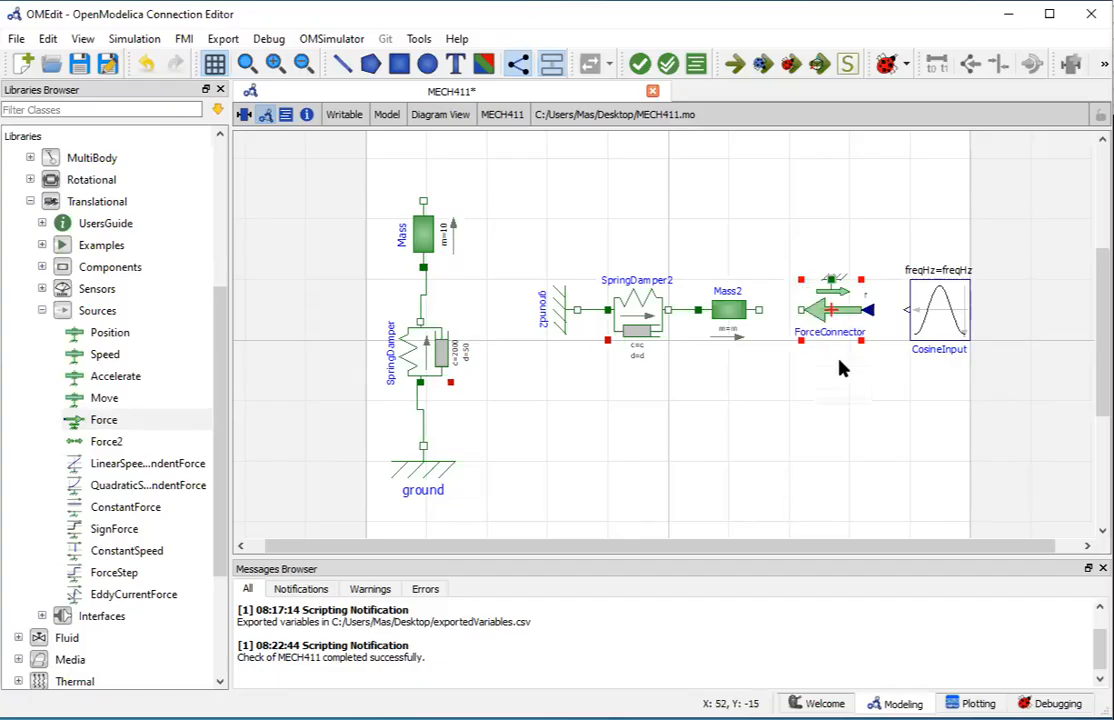
- Connect CosineInput's output to ForceConnector's input, and ForceConnector's flange to Mass2's right flange
{"action": "left_click", "coordinate": [865, 399]}
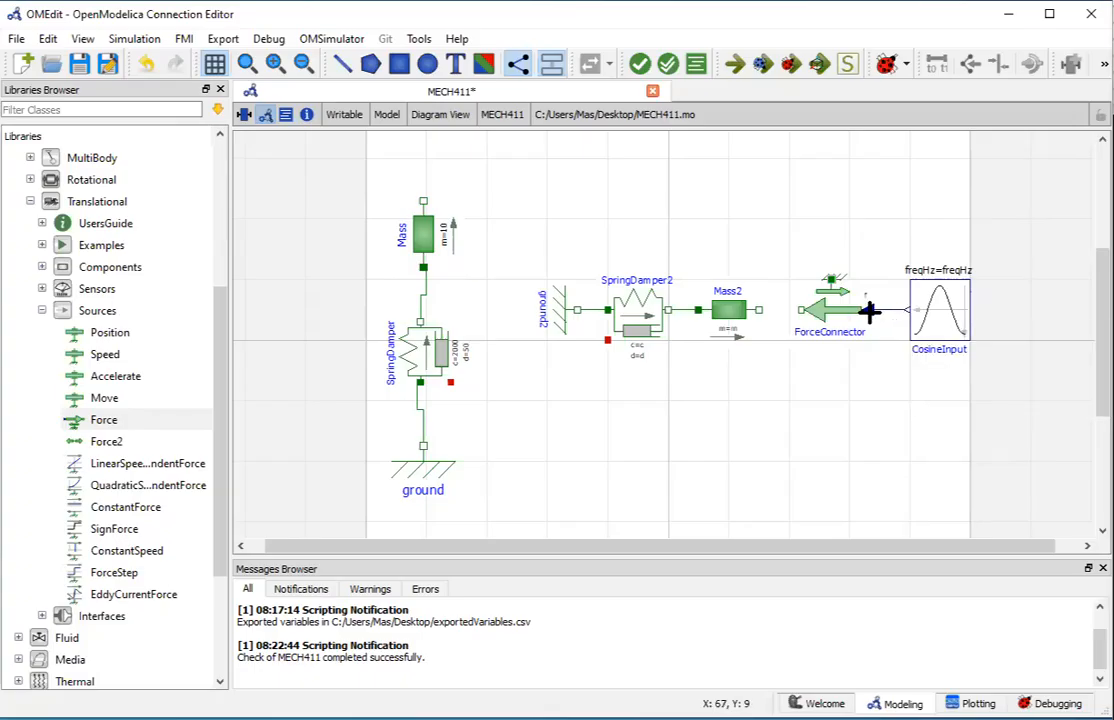
{"action": "left_click", "coordinate": [799, 309]}
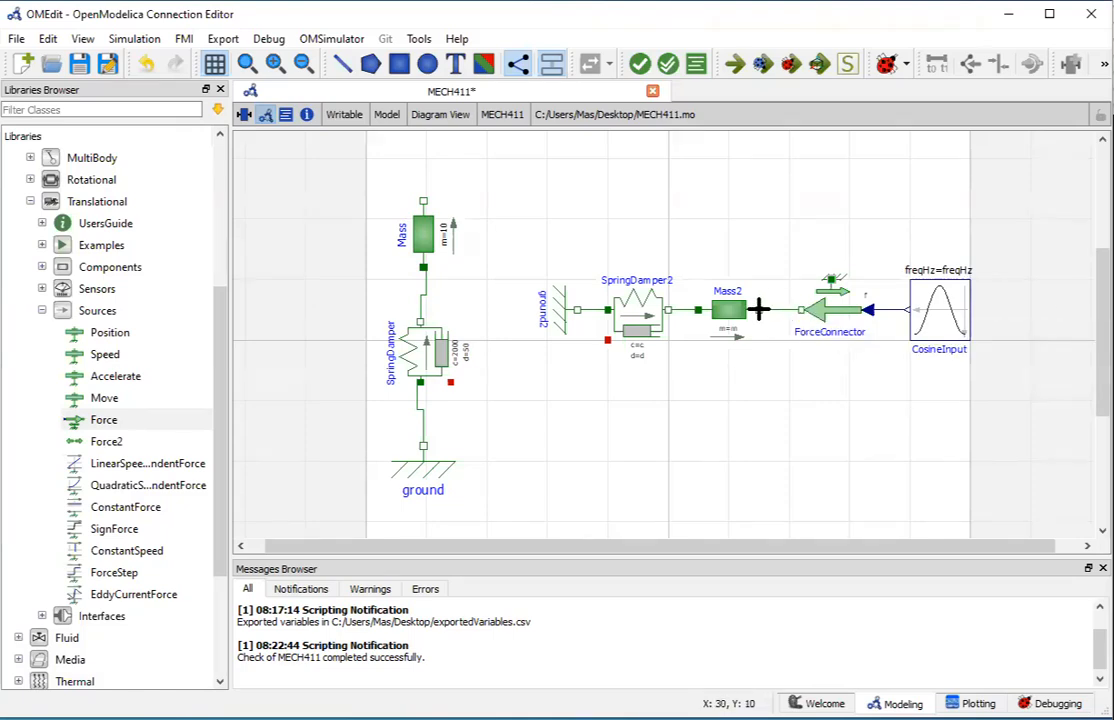
{"action": "left_click", "coordinate": [757, 309]}
- Nudge Mass2 slightly closer to ForceConnector and save the model
{"action": "mouse_move", "coordinate": [739, 325]}
{"action": "left_mouse_down"}
{"action": "mouse_move", "coordinate": [750, 294]}
{"action": "mouse_move", "coordinate": [746, 314]}
{"action": "left_mouse_up"}
{"action": "mouse_move", "coordinate": [832, 311]}
{"action": "left_mouse_down"}
{"action": "mouse_move", "coordinate": [828, 281]}
{"action": "mouse_move", "coordinate": [828, 310]}
{"action": "left_mouse_up"}
{"action": "left_click", "coordinate": [799, 527]}
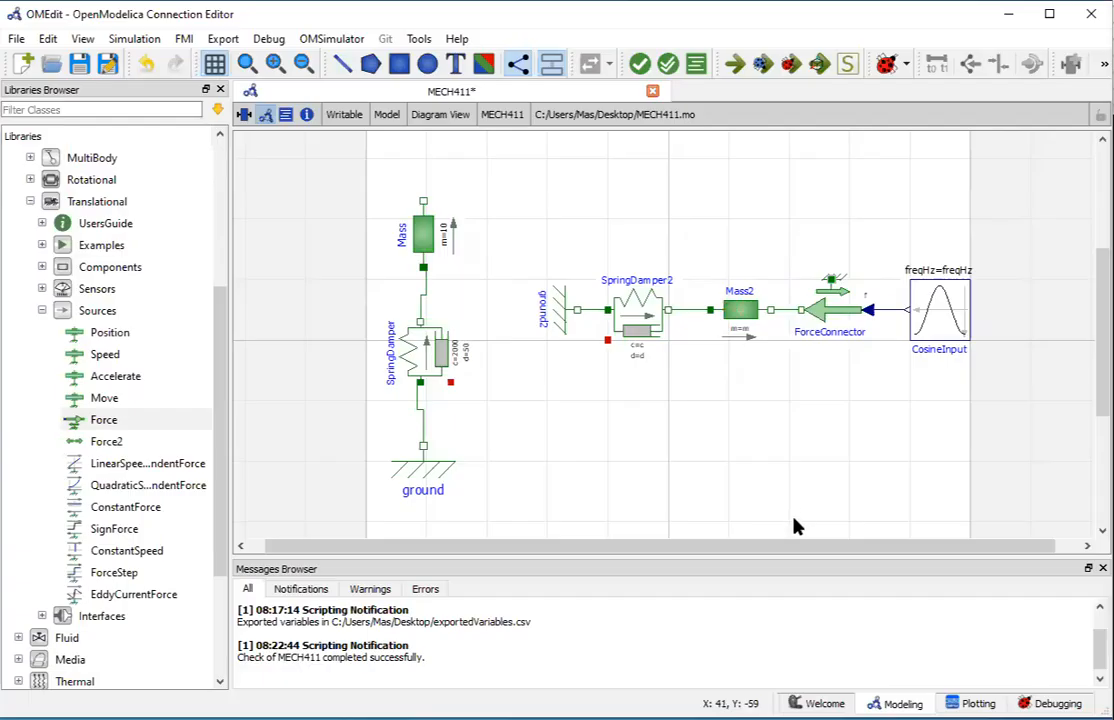
{"action": "key", "text": "ctrl+s"}
- Set SpringDamper2's spring constant c to 2000 N/m and its damping constant d to 30 N.s/m
{"action": "double_click", "coordinate": [633, 328]}
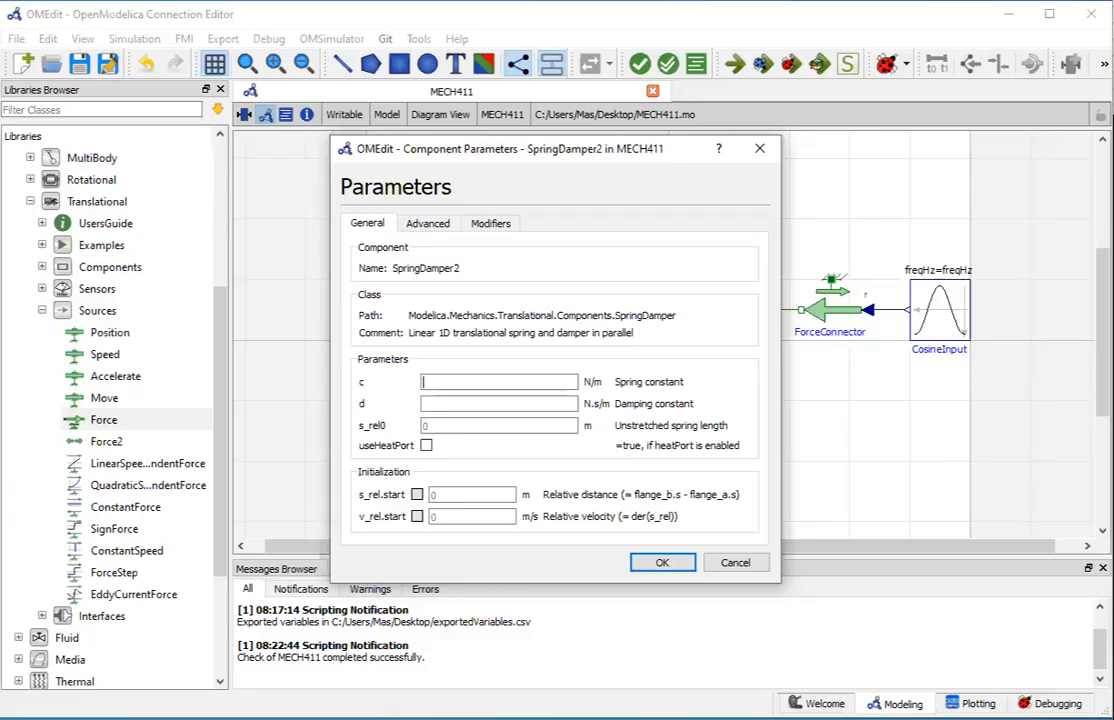
{"action": "type", "text": "2000"}
{"action": "key", "text": "Tab"}
{"action": "type", "text": "30"}
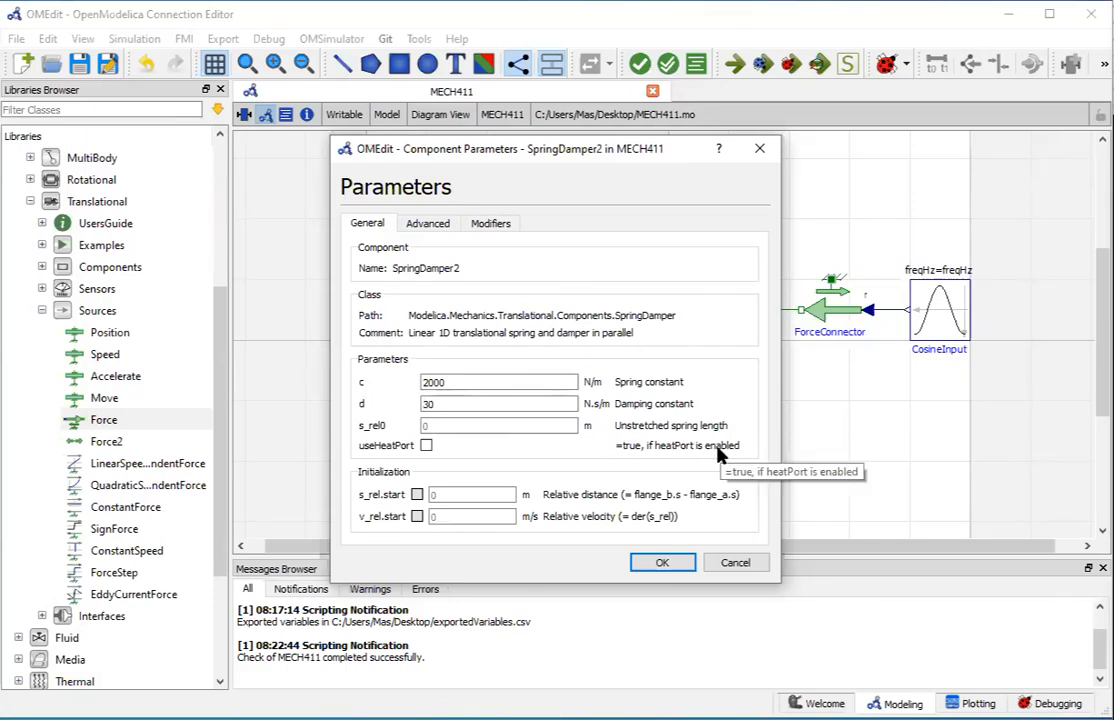
{"action": "left_click", "coordinate": [663, 564]}
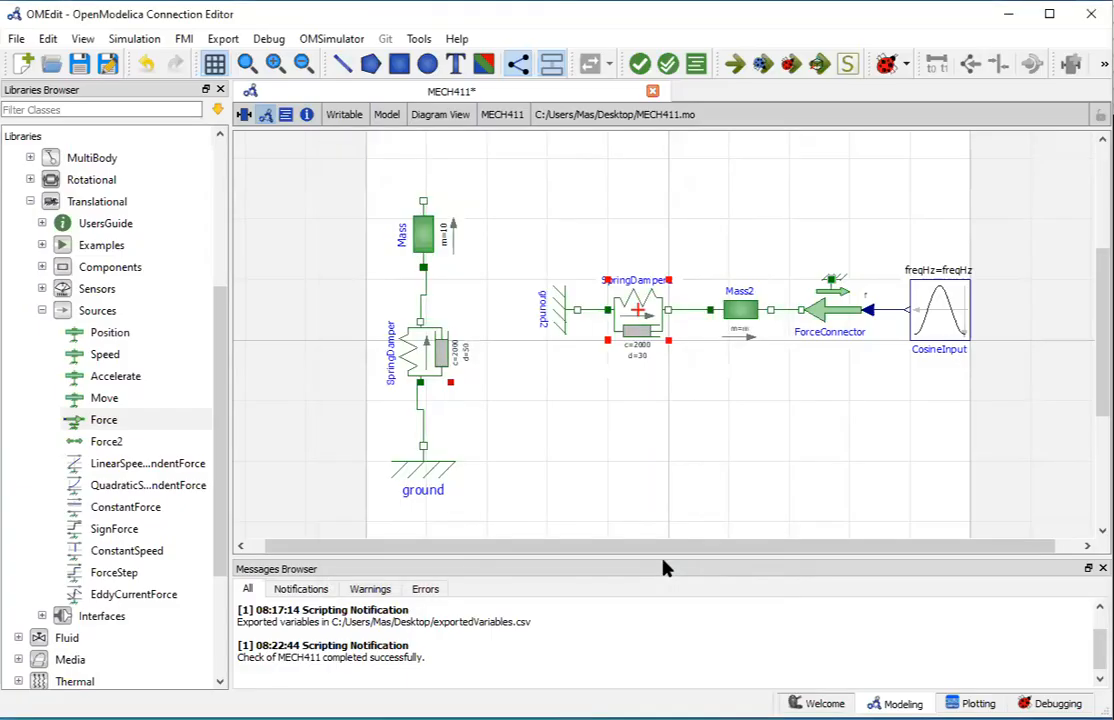
- Set Mass2's mass to 10 kg and enable its start values, with position s.start 0.1 m and velocity v.start 1 m/s
{"action": "double_click", "coordinate": [745, 320]}
{"action": "mouse_move", "coordinate": [618, 162]}
{"action": "left_mouse_down"}
{"action": "mouse_move", "coordinate": [625, 170]}
{"action": "mouse_move", "coordinate": [613, 144]}
{"action": "left_mouse_up"}
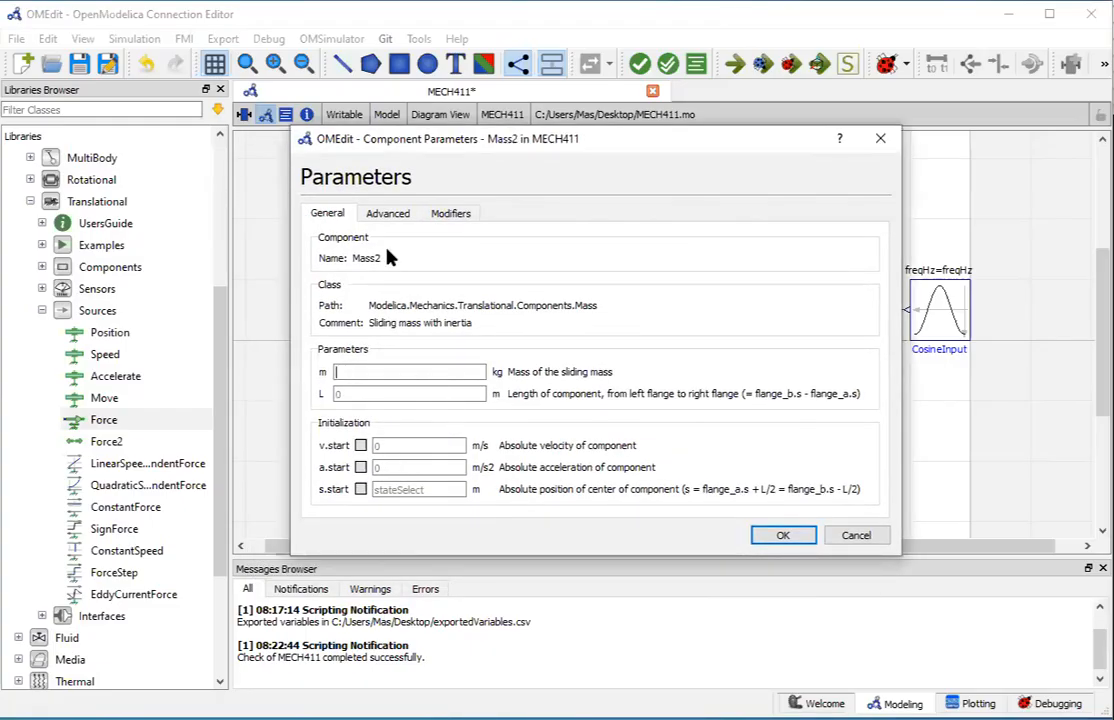
{"action": "type", "text": "10"}
{"action": "left_click", "coordinate": [361, 489]}
{"action": "left_click", "coordinate": [380, 508]}
{"action": "left_click", "coordinate": [361, 445]}
{"action": "left_click", "coordinate": [378, 464]}
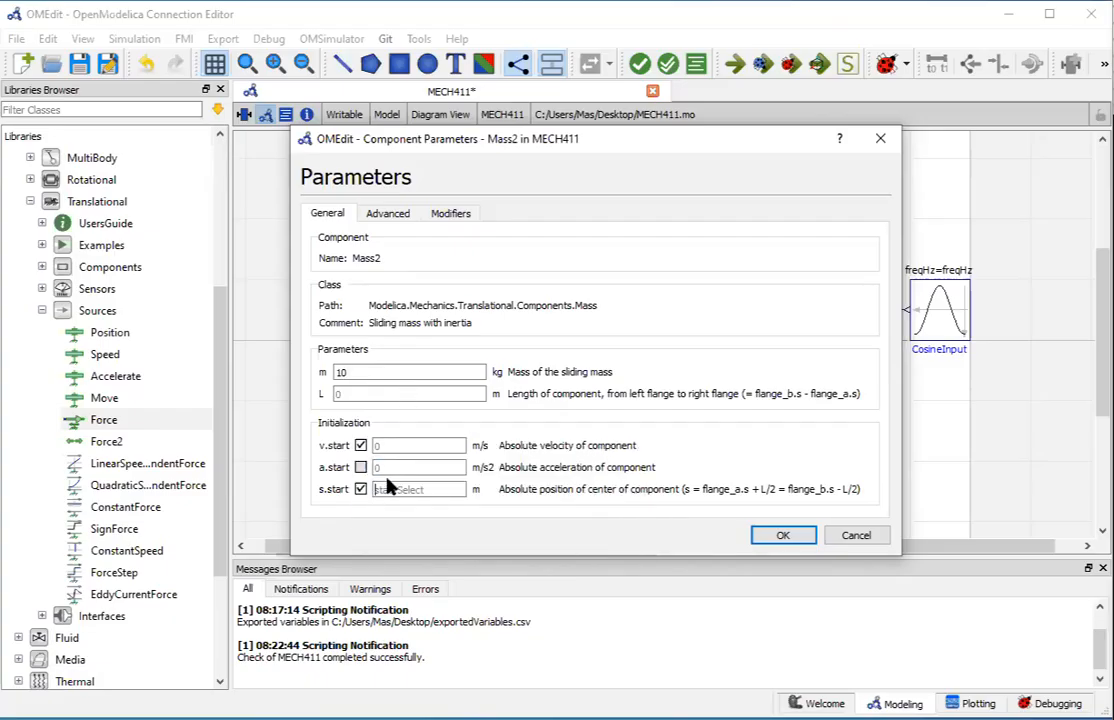
{"action": "type", "text": "0.1"}
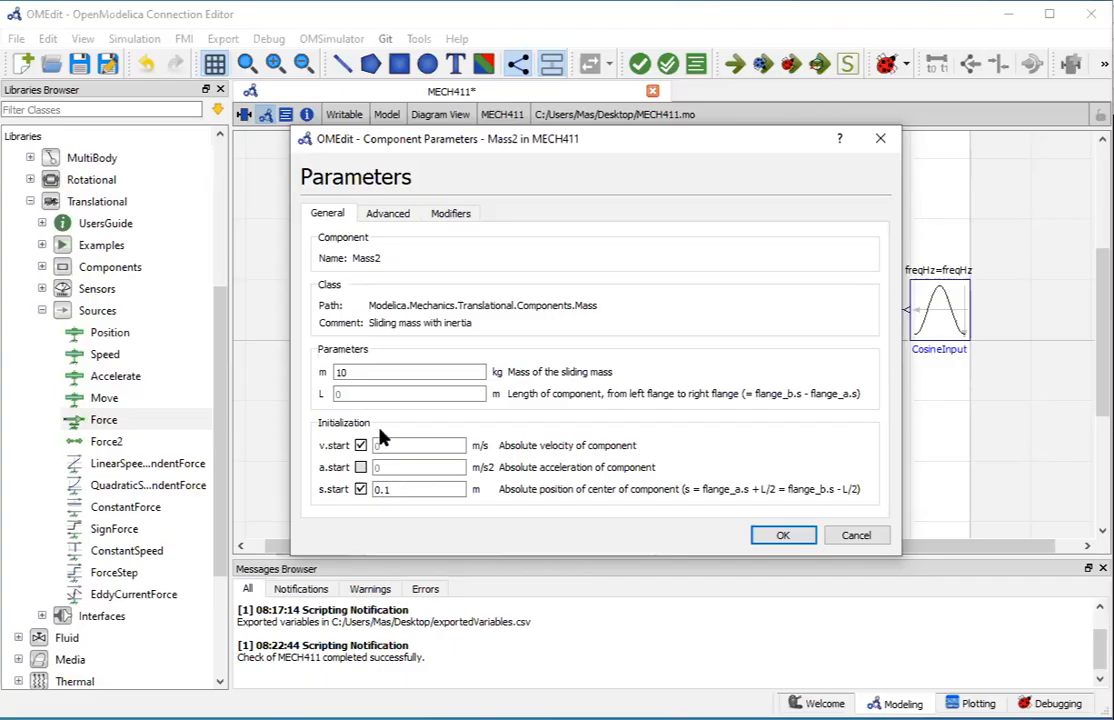
{"action": "left_click", "coordinate": [382, 443]}
{"action": "type", "text": "1"}
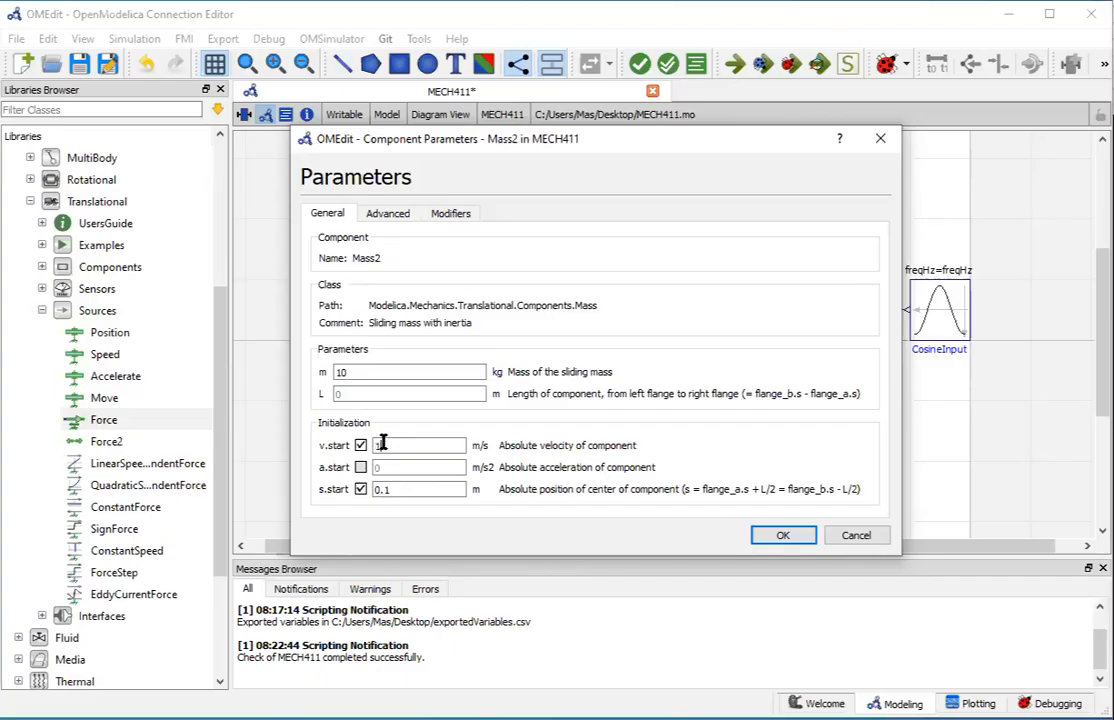
{"action": "left_click", "coordinate": [784, 536]}
- Accept ForceConnector's default parameters, and enter an amplitude of 50 and a frequency of 2 Hz for CosineInput
{"action": "double_click", "coordinate": [822, 314]}
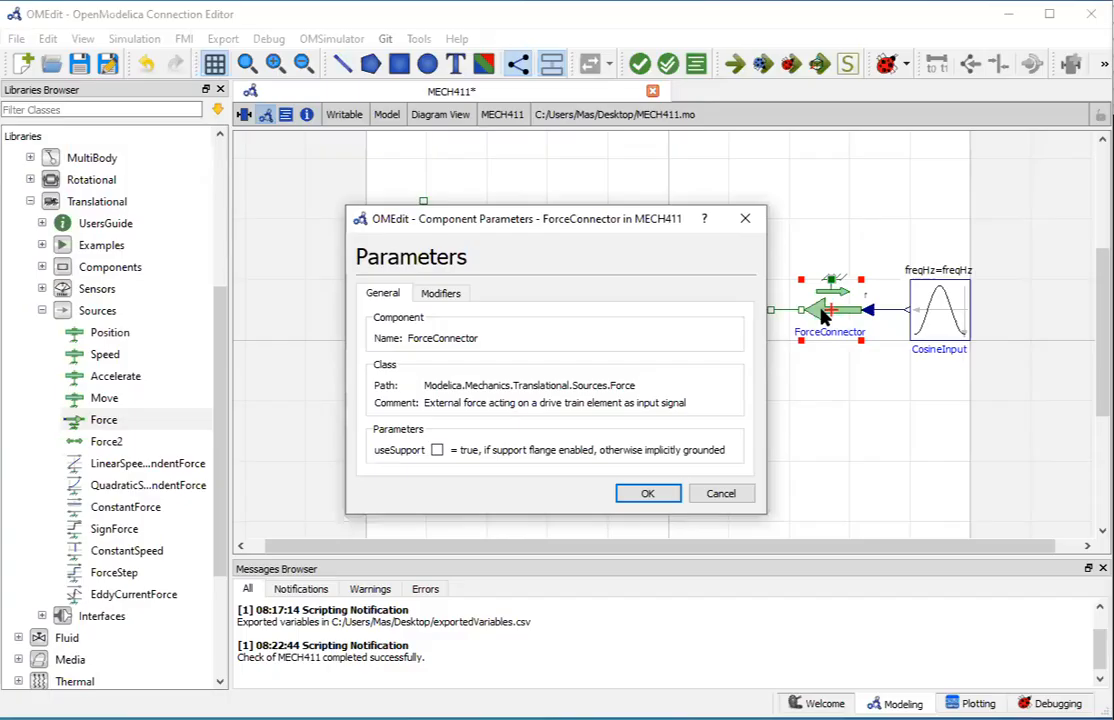
{"action": "left_click", "coordinate": [651, 495]}
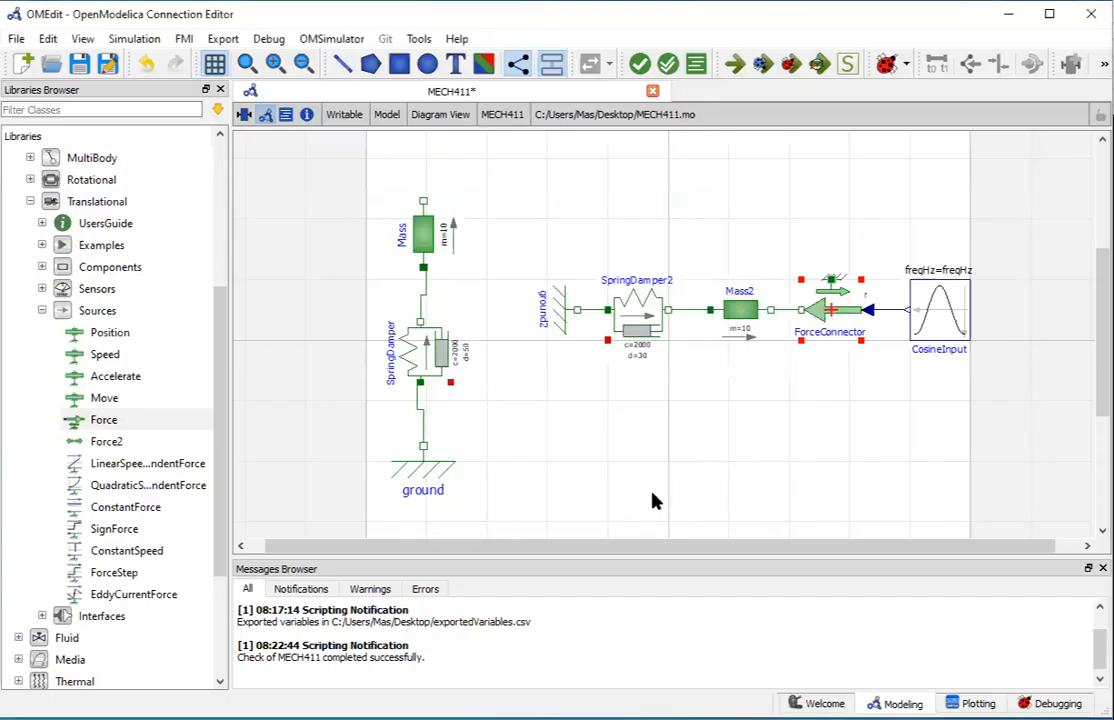
{"action": "double_click", "coordinate": [917, 318]}
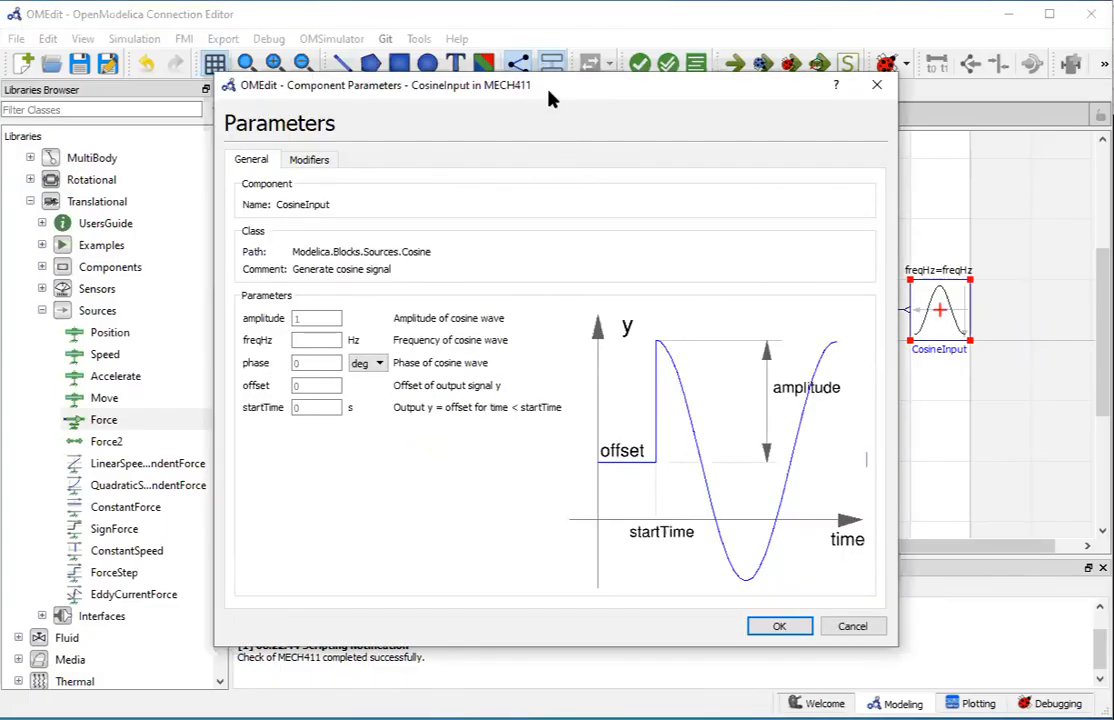
{"action": "left_click_drag", "start_coordinate": [555, 87], "coordinate": [597, 52]}
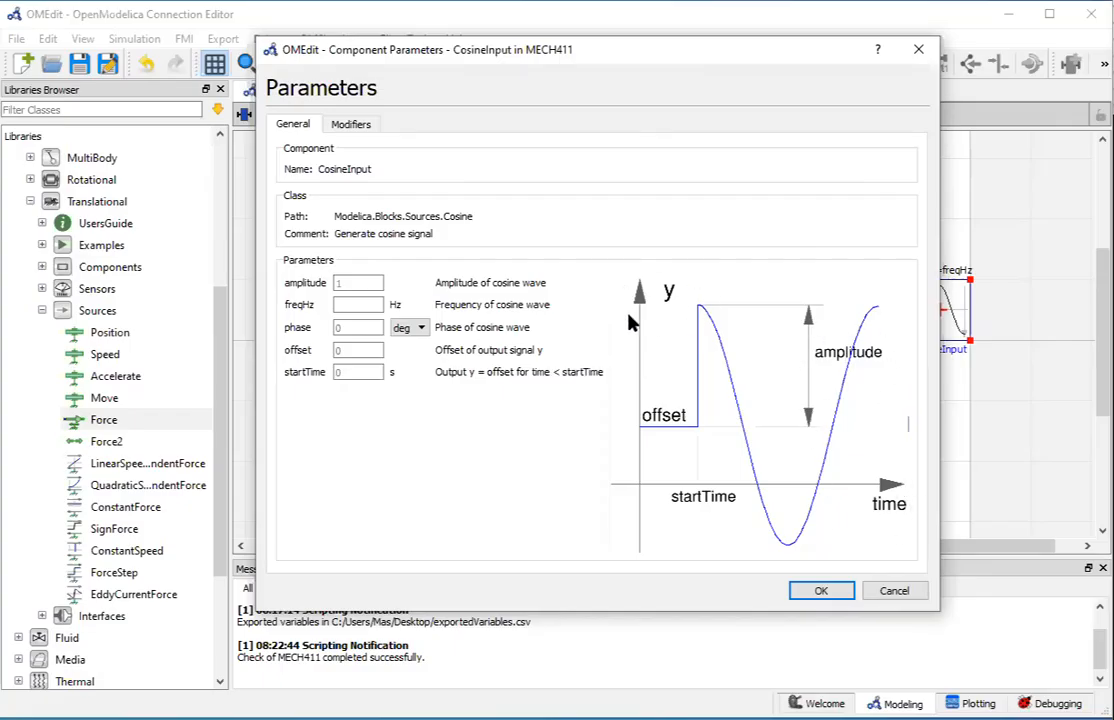
{"action": "left_click", "coordinate": [360, 285]}
{"action": "type", "text": "50"}
{"action": "left_click", "coordinate": [360, 304]}
{"action": "type", "text": "2"}
{"action": "key", "text": "alt+Tab"}
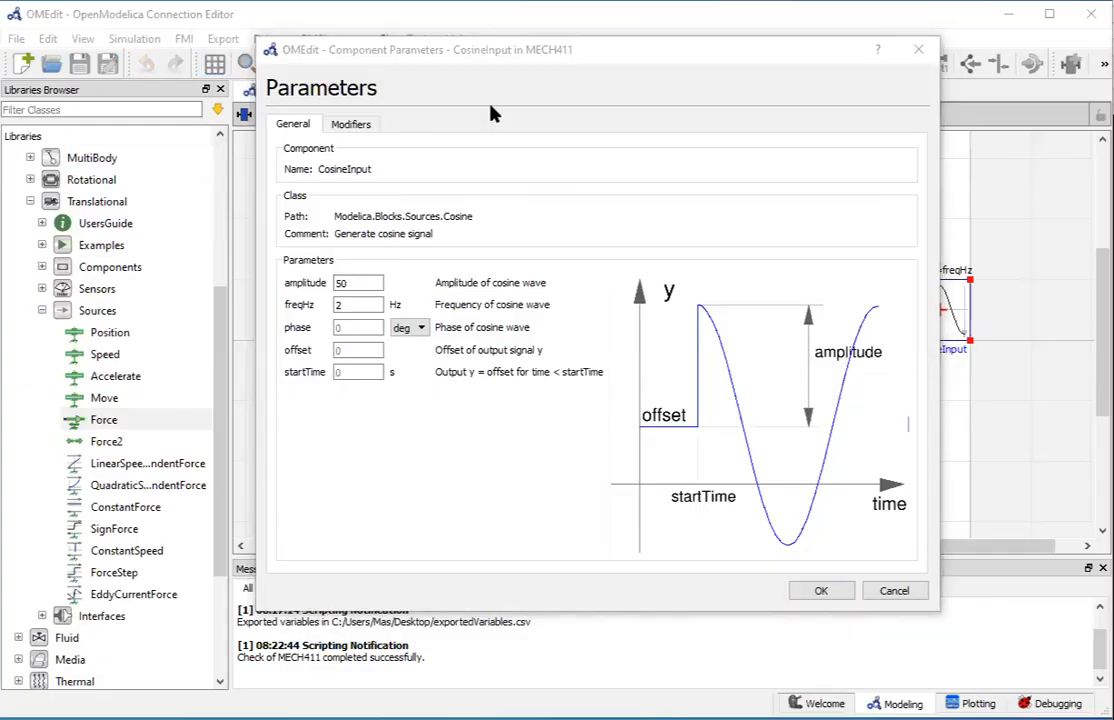
{"action": "mouse_move", "coordinate": [585, 160]}
{"action": "left_mouse_down"}
{"action": "mouse_move", "coordinate": [600, 157]}
{"action": "mouse_move", "coordinate": [582, 184]}
{"action": "left_mouse_up"}
{"action": "left_click_drag", "start_coordinate": [585, 172], "coordinate": [597, 170]}
{"action": "mouse_move", "coordinate": [597, 182]}
{"action": "left_mouse_down"}
{"action": "mouse_move", "coordinate": [768, 145]}
{"action": "mouse_move", "coordinate": [770, 178]}
{"action": "left_mouse_up"}
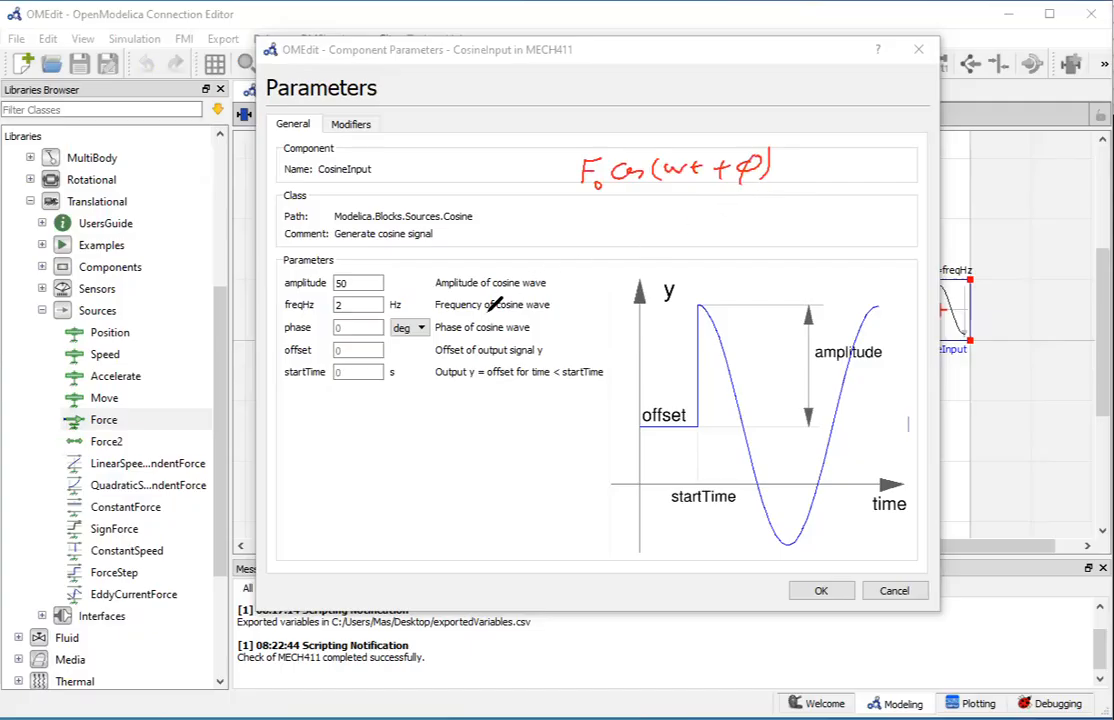
{"action": "mouse_move", "coordinate": [285, 338]}
{"action": "left_mouse_down"}
{"action": "mouse_move", "coordinate": [300, 331]}
{"action": "mouse_move", "coordinate": [285, 339]}
{"action": "left_mouse_up"}
{"action": "left_click", "coordinate": [421, 327]}
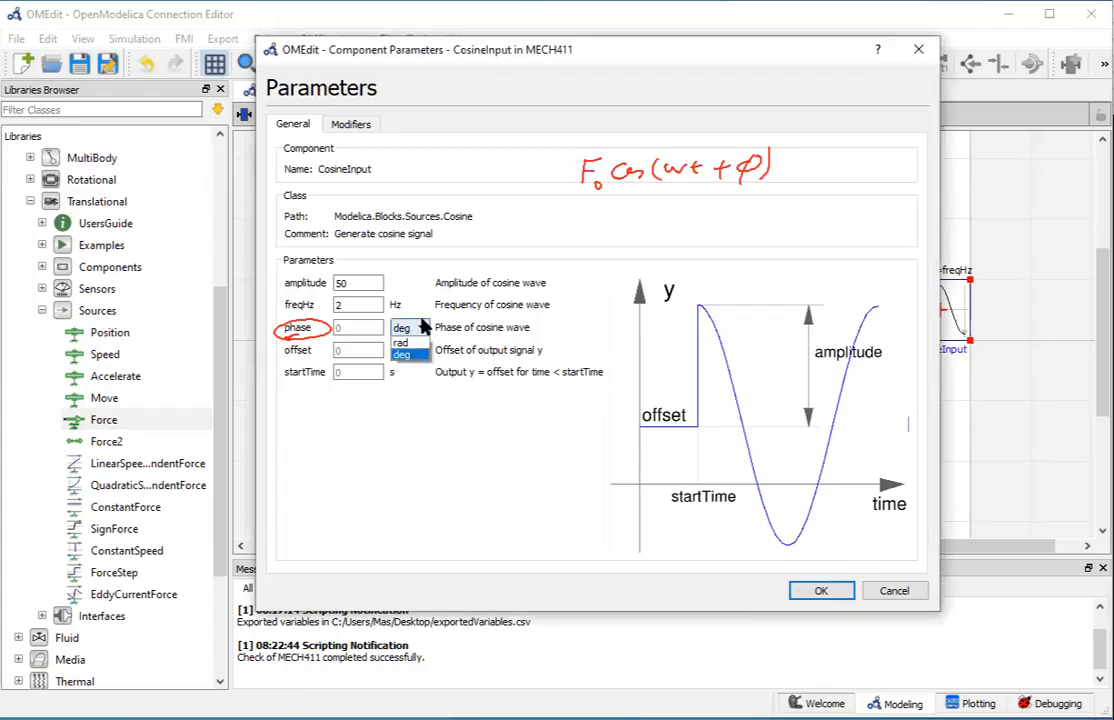
{"action": "left_click", "coordinate": [561, 313]}
{"action": "mouse_move", "coordinate": [652, 222]}
{"action": "left_mouse_down"}
{"action": "mouse_move", "coordinate": [635, 243]}
{"action": "mouse_move", "coordinate": [636, 220]}
{"action": "mouse_move", "coordinate": [634, 250]}
{"action": "left_mouse_up"}
{"action": "mouse_move", "coordinate": [637, 225]}
{"action": "left_mouse_down"}
{"action": "mouse_move", "coordinate": [653, 223]}
{"action": "mouse_move", "coordinate": [649, 236]}
{"action": "left_mouse_up"}
{"action": "left_click_drag", "start_coordinate": [651, 245], "coordinate": [735, 228]}
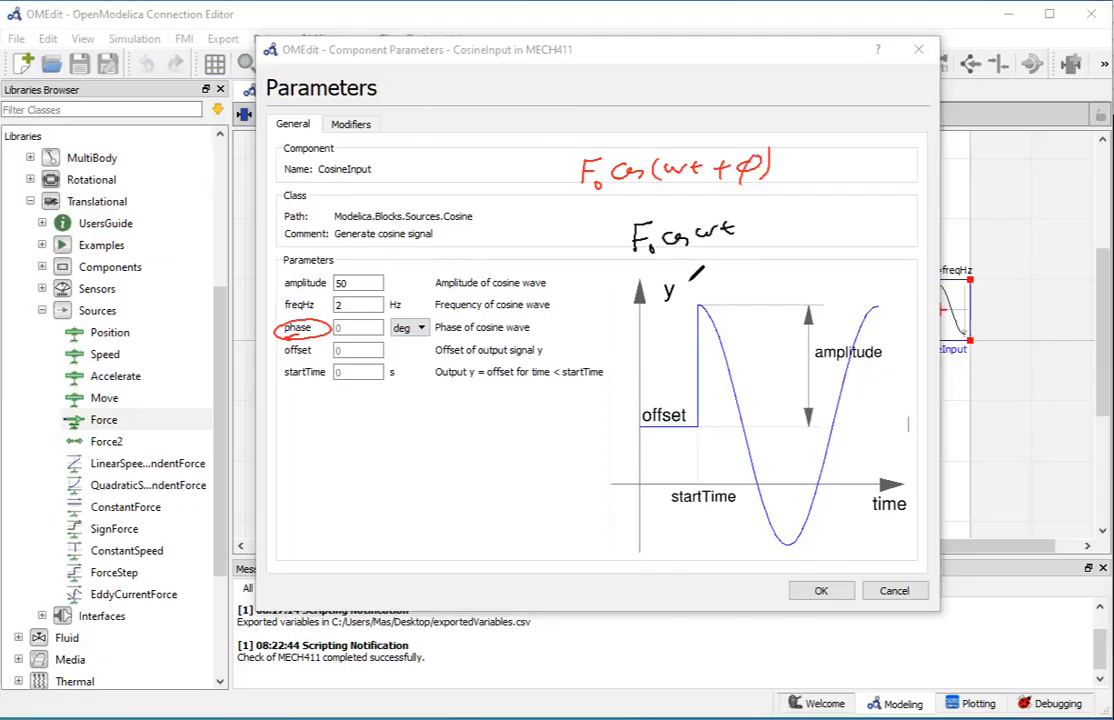
{"action": "left_click_drag", "start_coordinate": [698, 240], "coordinate": [795, 223]}
{"action": "mouse_move", "coordinate": [797, 212]}
{"action": "left_mouse_down"}
{"action": "mouse_move", "coordinate": [812, 229]}
{"action": "mouse_move", "coordinate": [839, 206]}
{"action": "left_mouse_up"}
{"action": "mouse_move", "coordinate": [854, 203]}
{"action": "left_mouse_down"}
{"action": "mouse_move", "coordinate": [849, 214]}
{"action": "mouse_move", "coordinate": [865, 216]}
{"action": "mouse_move", "coordinate": [898, 201]}
{"action": "mouse_move", "coordinate": [903, 214]}
{"action": "mouse_move", "coordinate": [920, 200]}
{"action": "mouse_move", "coordinate": [926, 208]}
{"action": "left_mouse_up"}
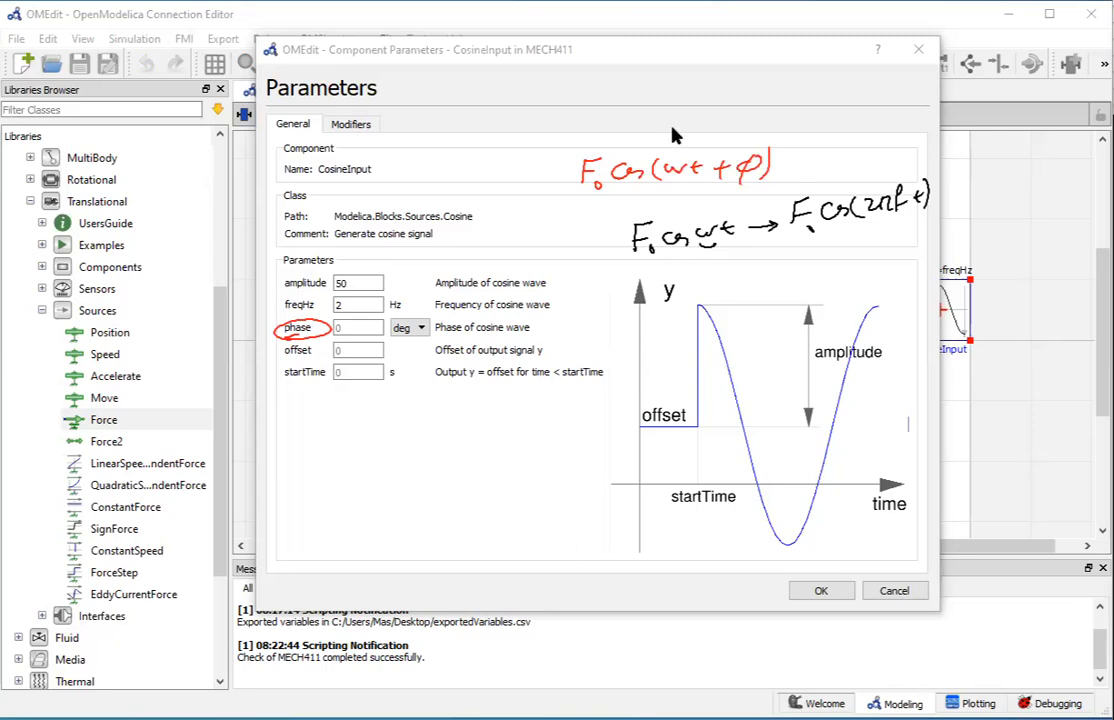
{"action": "left_click_drag", "start_coordinate": [389, 411], "coordinate": [374, 517]}
{"action": "mouse_move", "coordinate": [358, 468]}
{"action": "left_mouse_down"}
{"action": "mouse_move", "coordinate": [552, 470]}
{"action": "mouse_move", "coordinate": [541, 481]}
{"action": "left_mouse_up"}
{"action": "left_click_drag", "start_coordinate": [386, 414], "coordinate": [404, 413]}
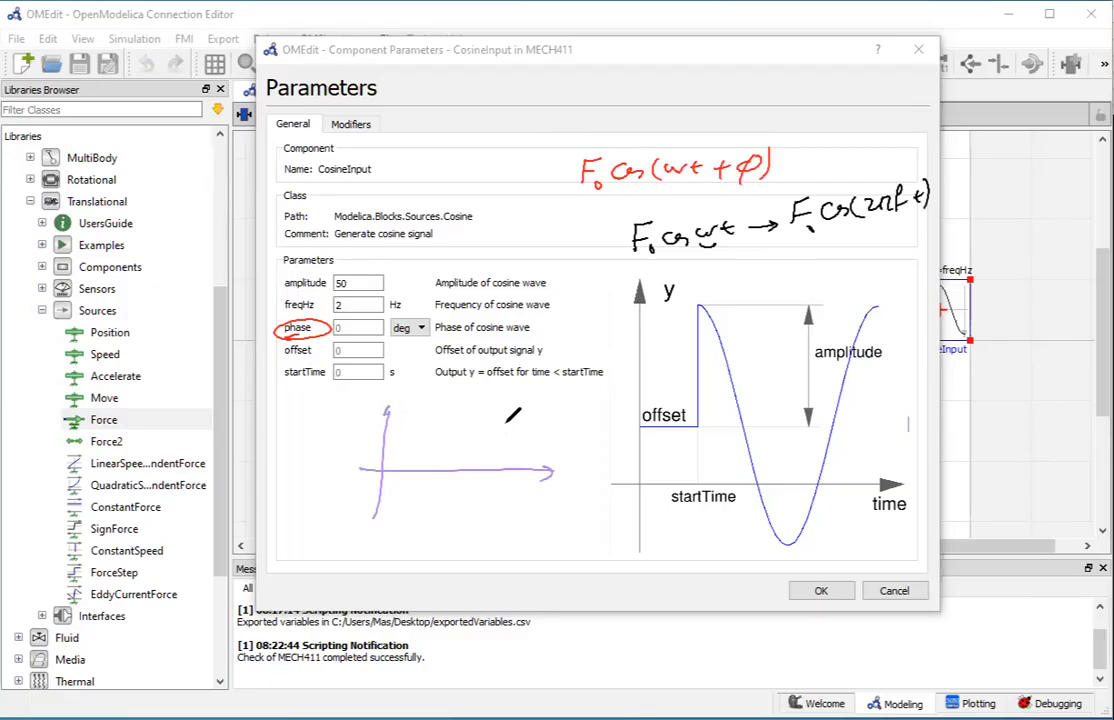
{"action": "mouse_move", "coordinate": [648, 416]}
{"action": "left_mouse_down"}
{"action": "mouse_move", "coordinate": [652, 428]}
{"action": "mouse_move", "coordinate": [640, 410]}
{"action": "left_mouse_up"}
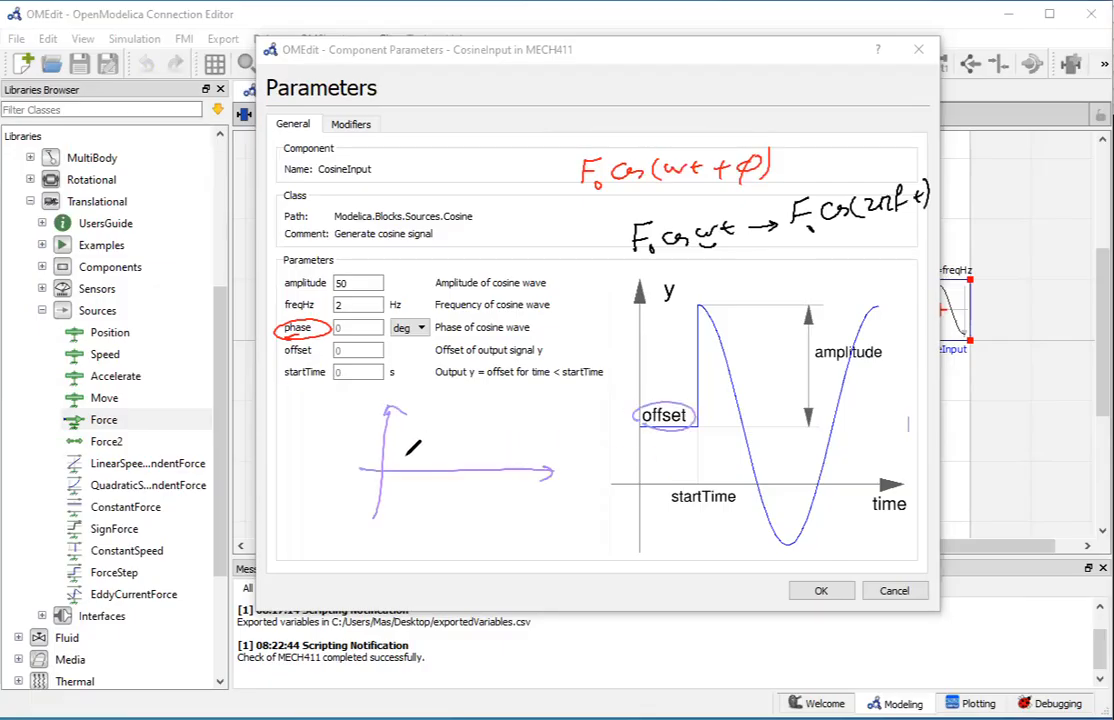
{"action": "left_click_drag", "start_coordinate": [363, 403], "coordinate": [368, 425]}
{"action": "left_click_drag", "start_coordinate": [392, 432], "coordinate": [546, 422]}
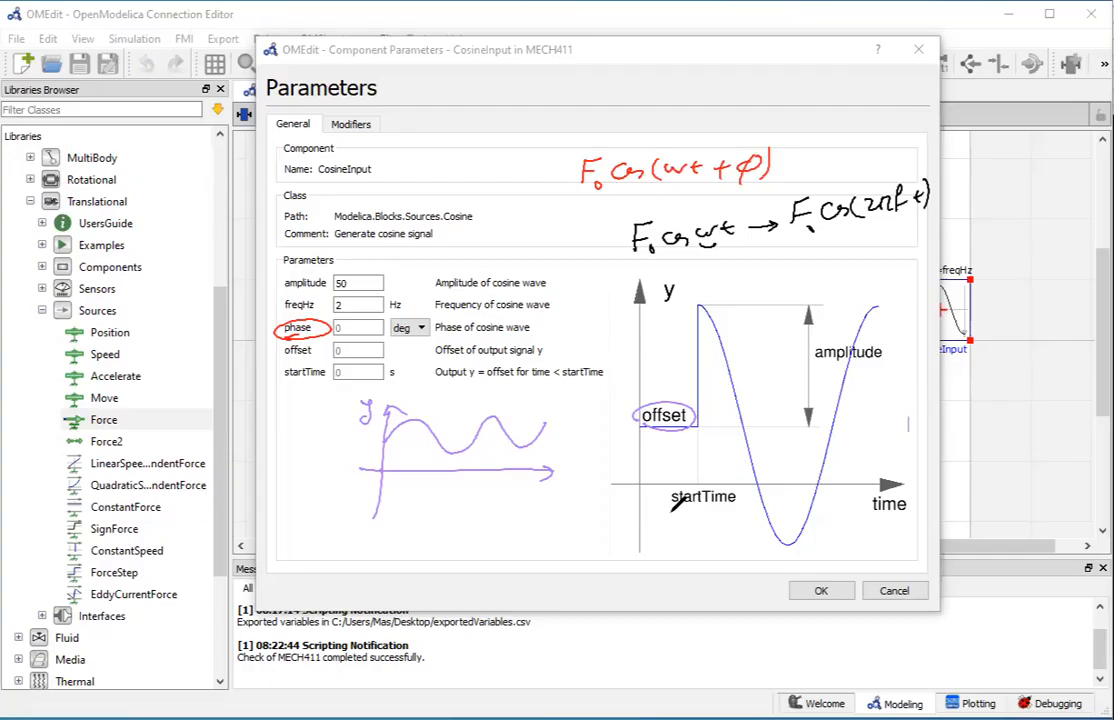
{"action": "left_click", "coordinate": [638, 484]}
{"action": "mouse_move", "coordinate": [629, 495]}
{"action": "left_mouse_down"}
{"action": "mouse_move", "coordinate": [646, 513]}
{"action": "mouse_move", "coordinate": [689, 512]}
{"action": "left_mouse_up"}
{"action": "mouse_move", "coordinate": [292, 330]}
{"action": "left_mouse_down"}
{"action": "mouse_move", "coordinate": [318, 462]}
{"action": "mouse_move", "coordinate": [366, 447]}
{"action": "mouse_move", "coordinate": [660, 505]}
{"action": "mouse_move", "coordinate": [684, 410]}
{"action": "mouse_move", "coordinate": [642, 405]}
{"action": "left_mouse_up"}
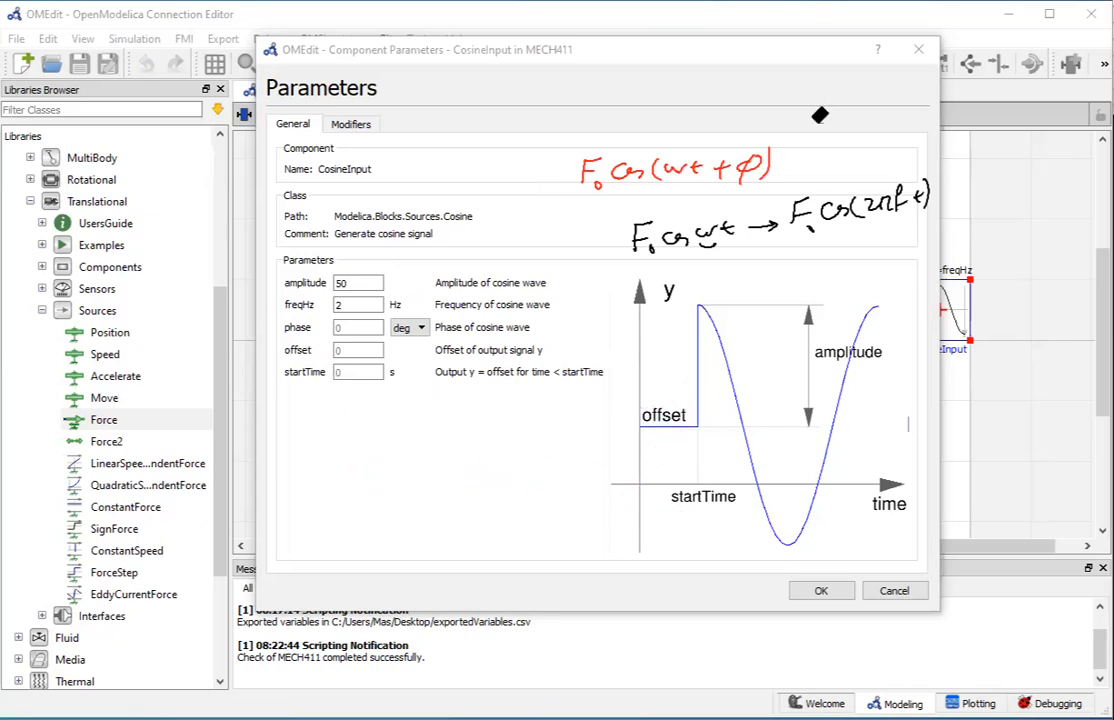
{"action": "key", "text": "Delete"}
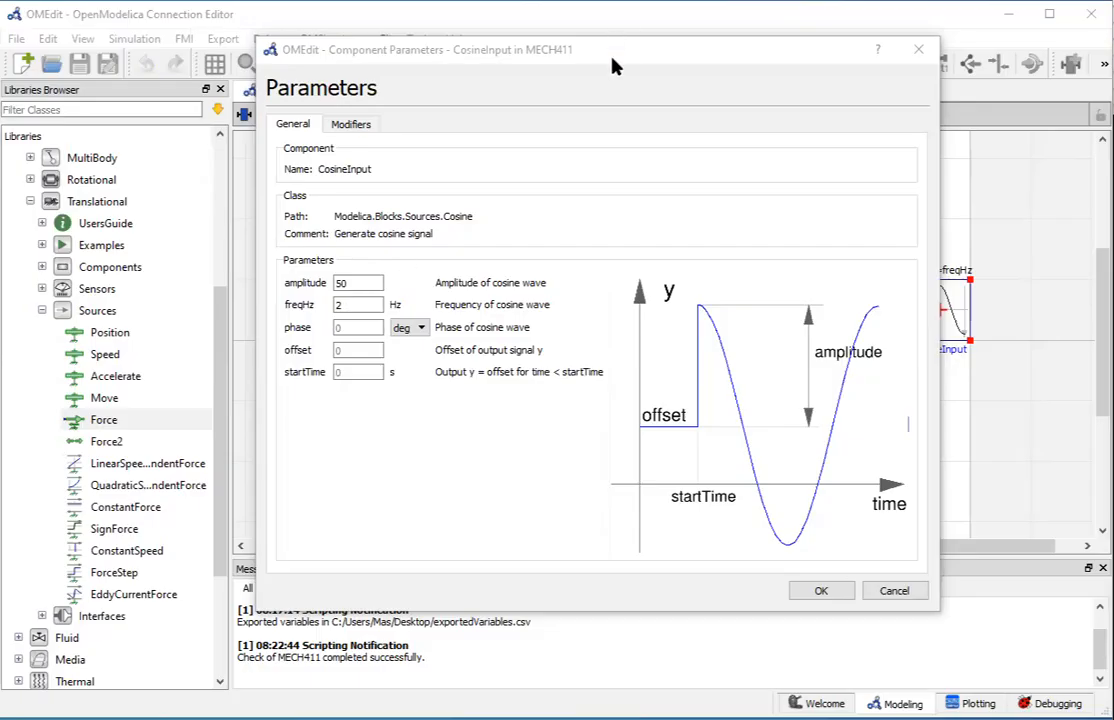
- Apply the parameters entered for CosineInput
{"action": "left_click_drag", "start_coordinate": [603, 64], "coordinate": [396, 64]}
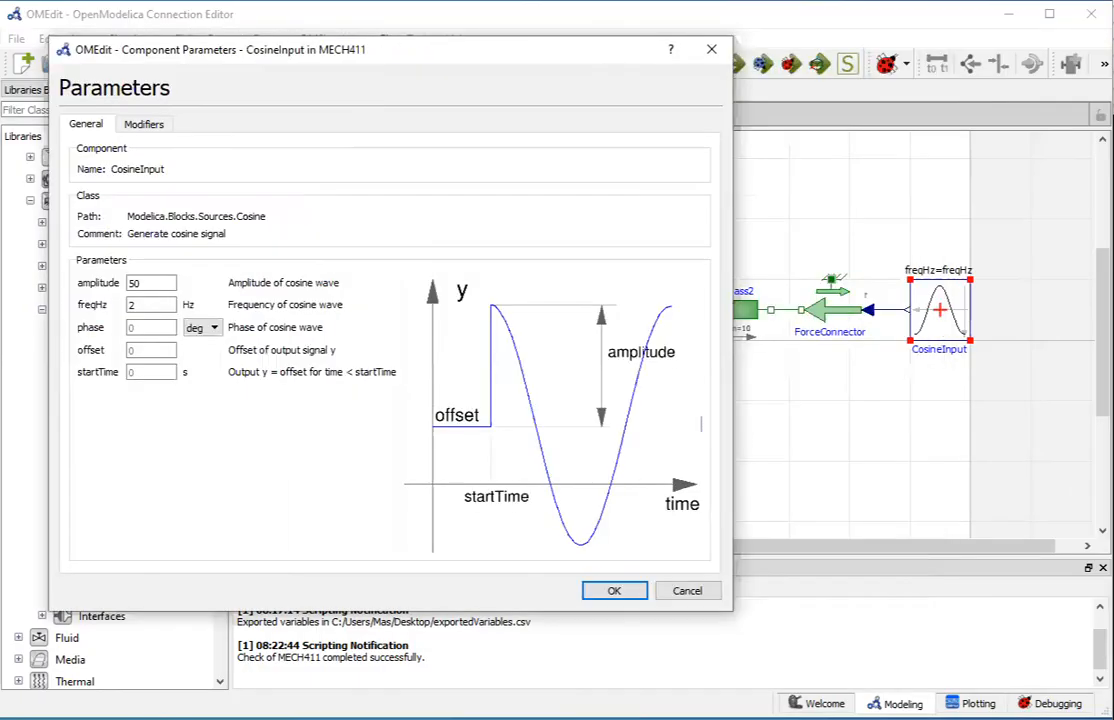
{"action": "left_click", "coordinate": [616, 591]}
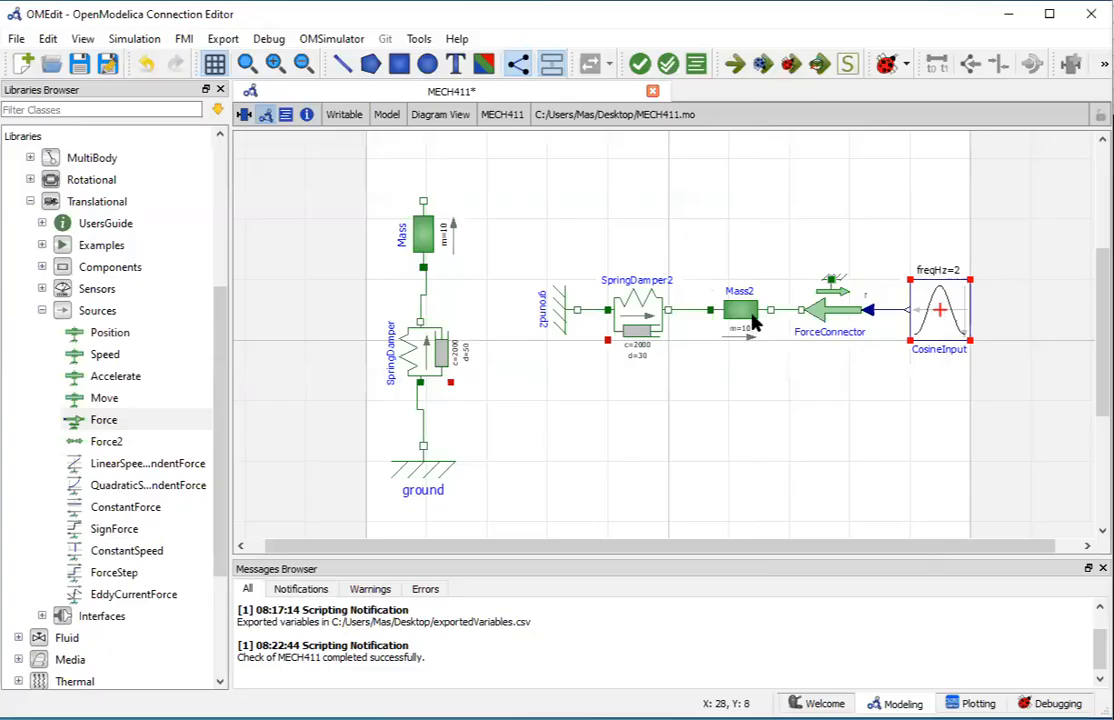
- Check the MECH411 model, dismiss the check report and save the model
{"action": "left_click", "coordinate": [641, 63]}
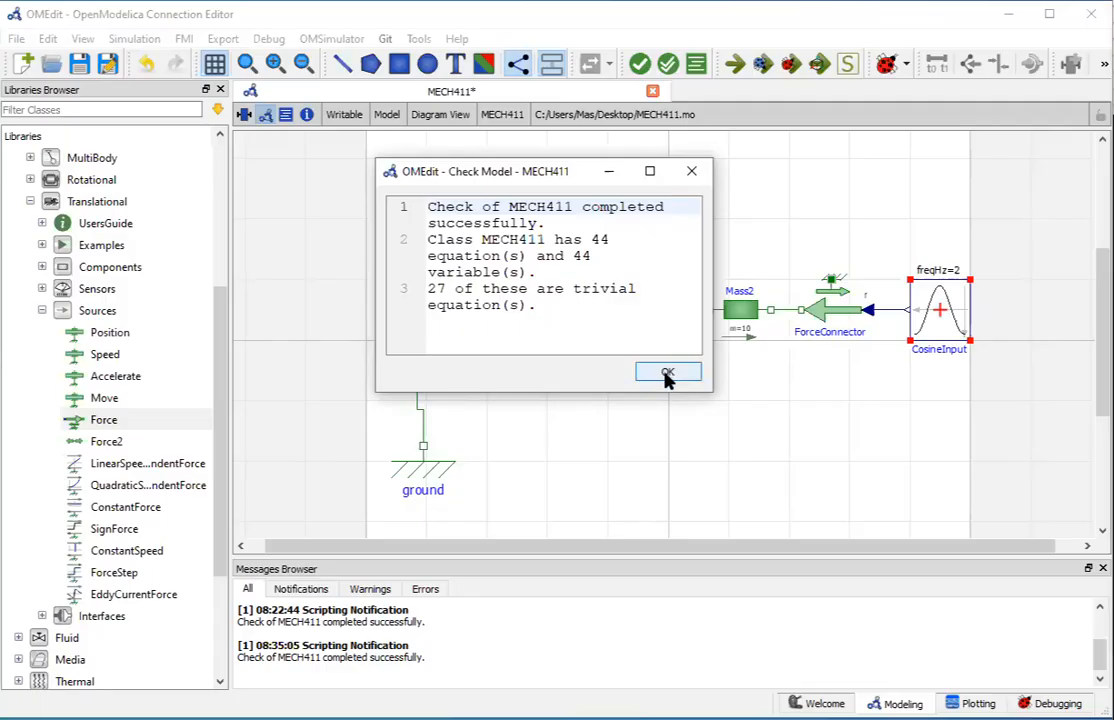
{"action": "left_click", "coordinate": [668, 374]}
{"action": "left_click", "coordinate": [80, 64]}
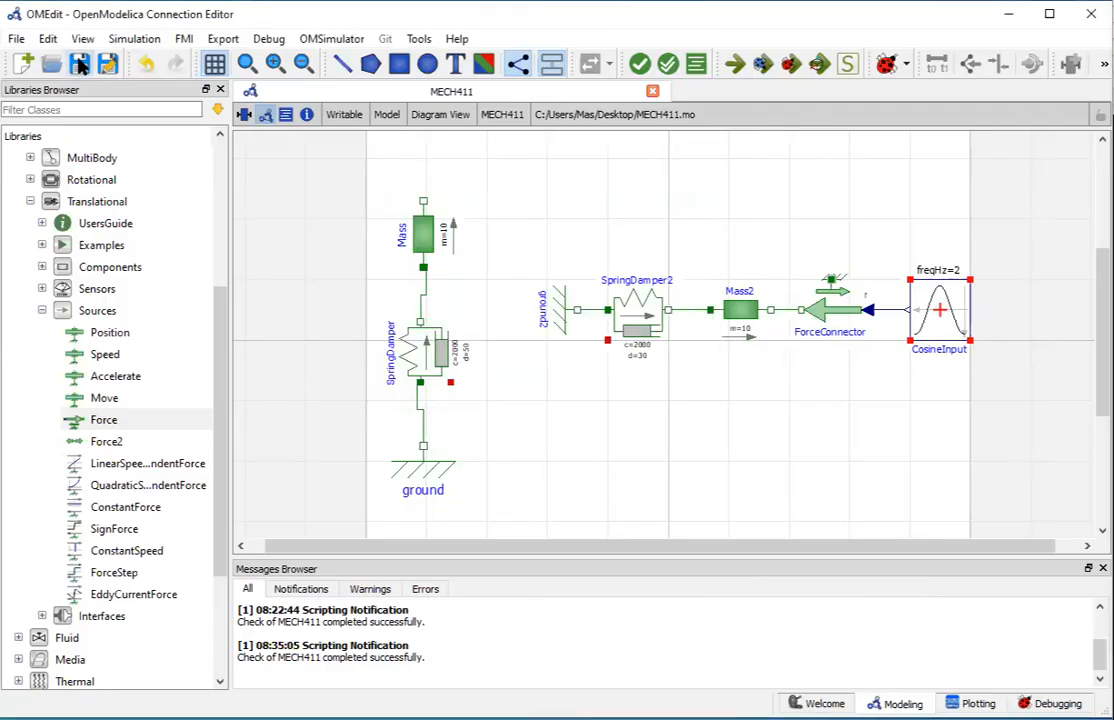
- Examine the MECH411 Modelica code, including component declarations and connect equations, and return to the diagram view
{"action": "left_click", "coordinate": [285, 116]}
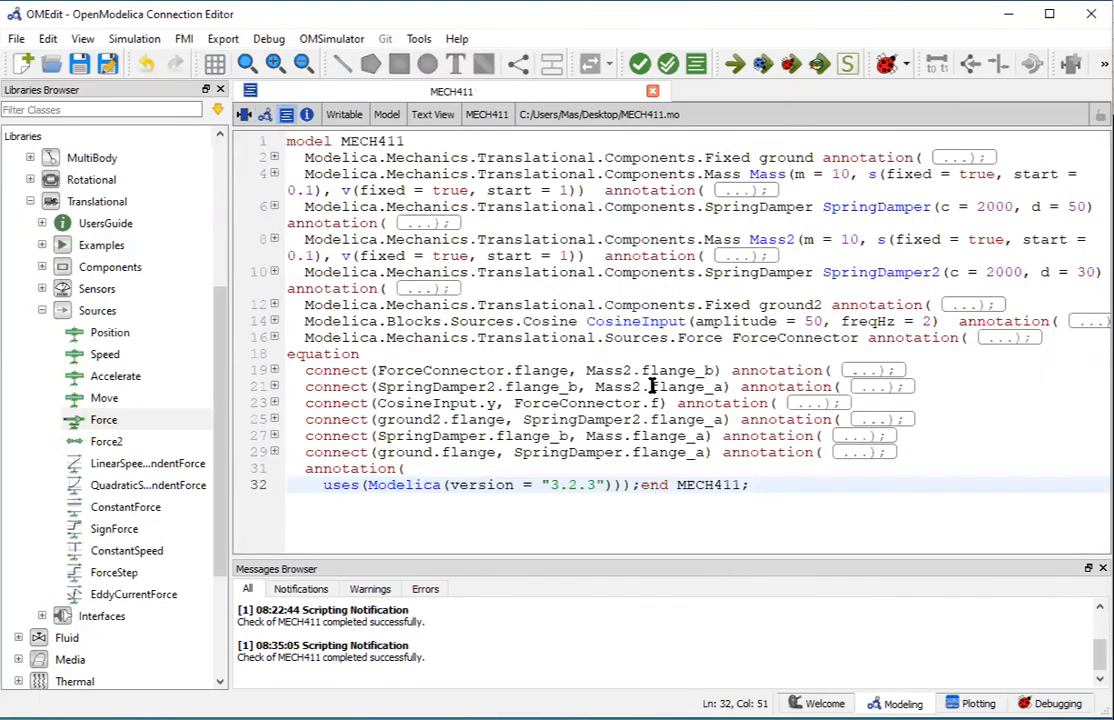
{"action": "left_click_drag", "start_coordinate": [286, 142], "coordinate": [381, 222]}
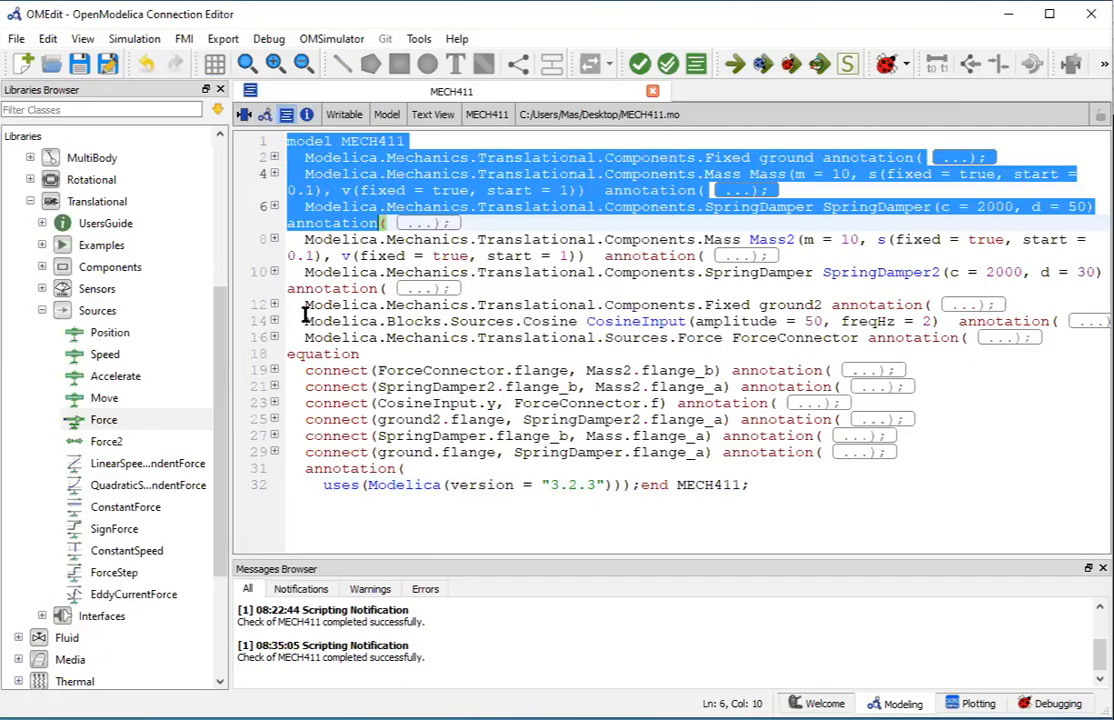
{"action": "left_click_drag", "start_coordinate": [304, 304], "coordinate": [380, 354]}
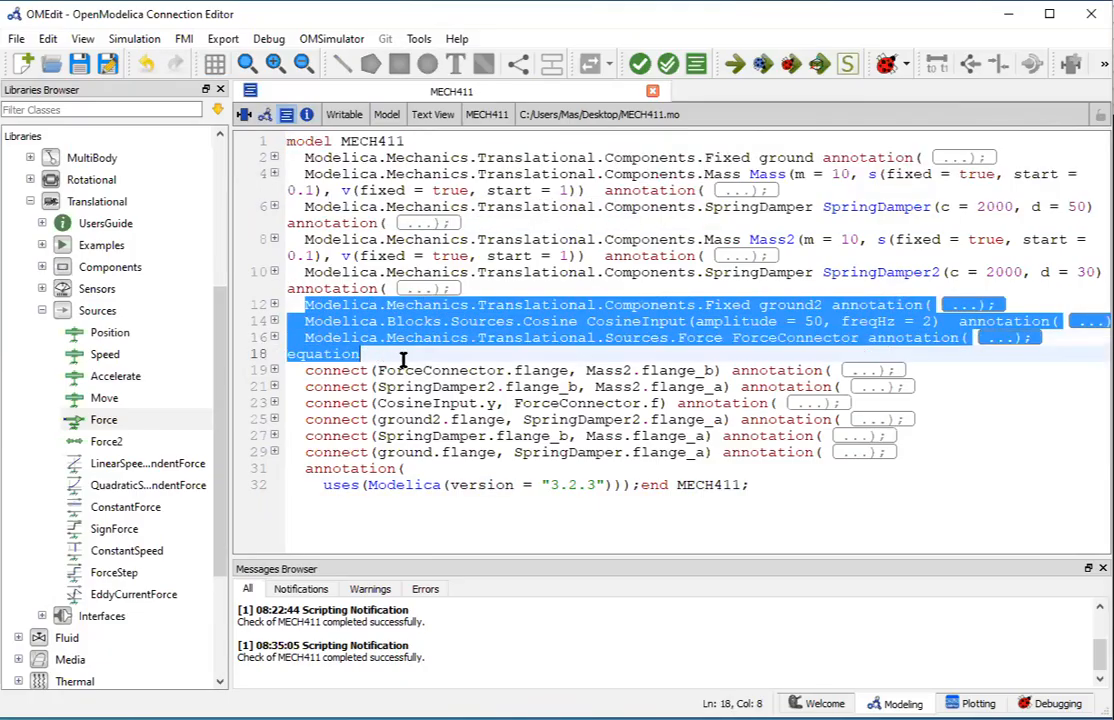
{"action": "left_click", "coordinate": [403, 361]}
{"action": "left_click_drag", "start_coordinate": [306, 372], "coordinate": [746, 485]}
{"action": "left_click", "coordinate": [649, 436]}
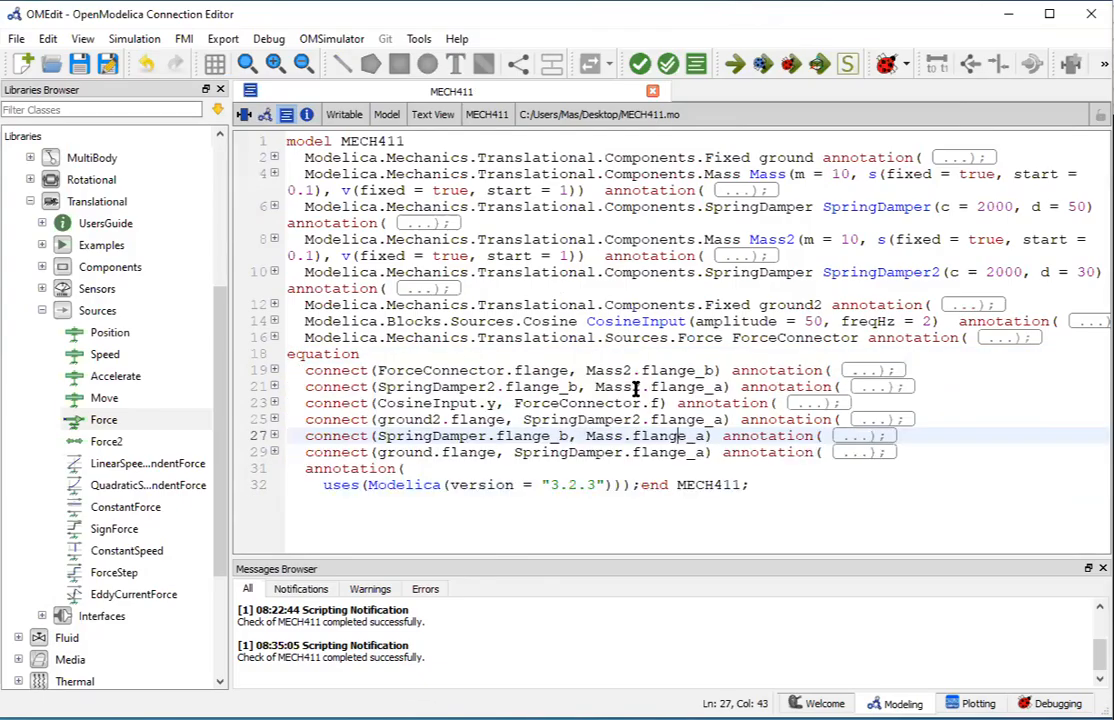
{"action": "left_click", "coordinate": [266, 116]}
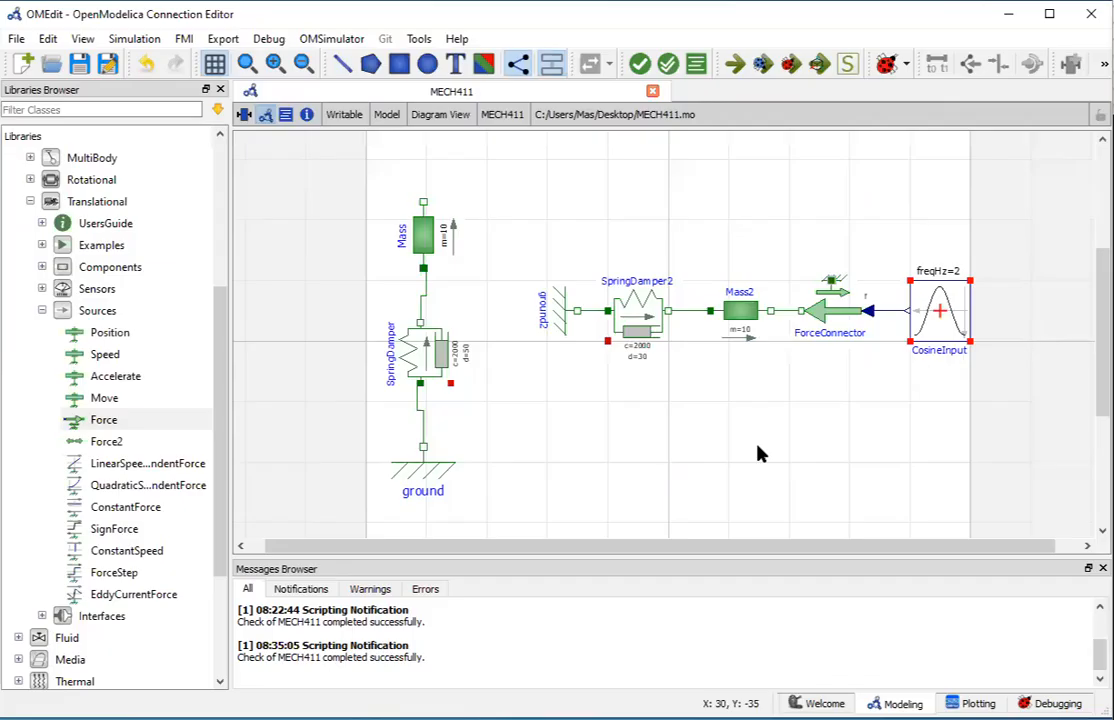
- Simulate MECH411 with the existing setup of 0 to 5 s and 700 intervals
{"action": "left_click", "coordinate": [847, 66]}
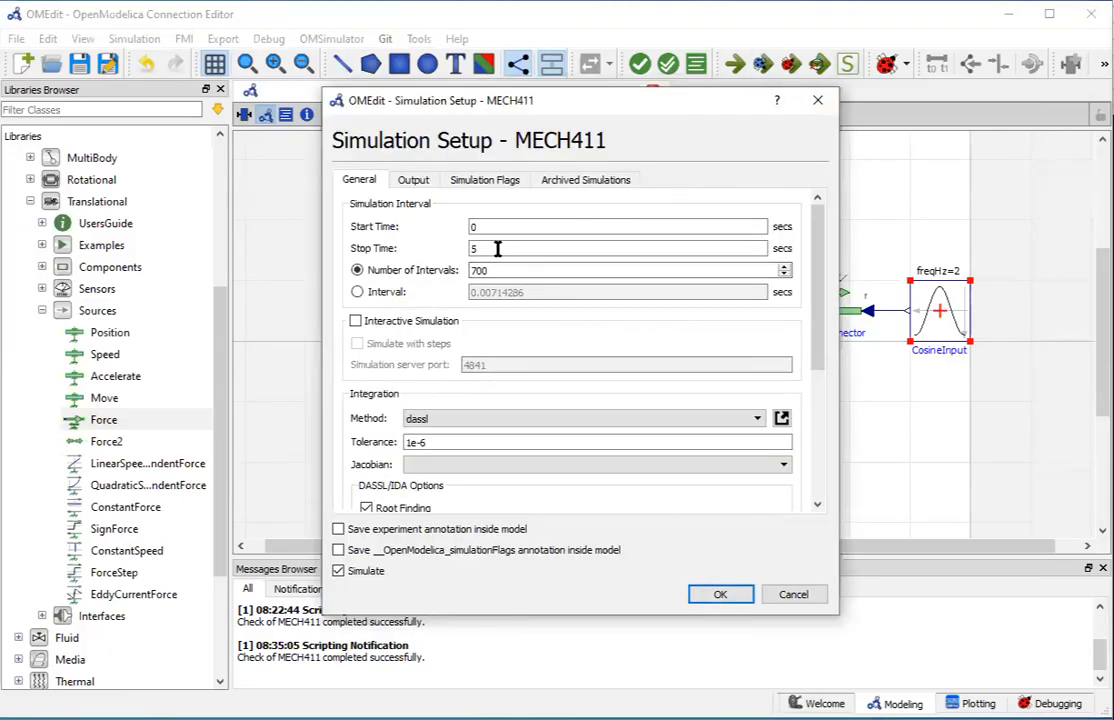
{"action": "left_click", "coordinate": [720, 595]}
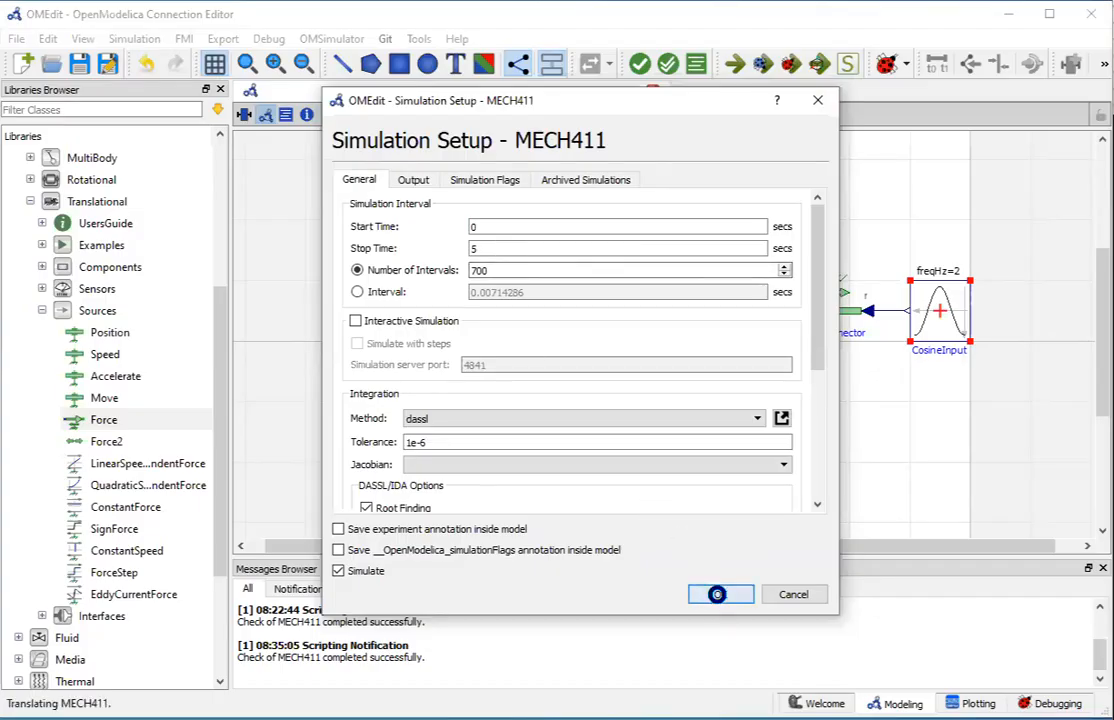
{"action": "left_click_drag", "start_coordinate": [940, 455], "coordinate": [400, 148]}
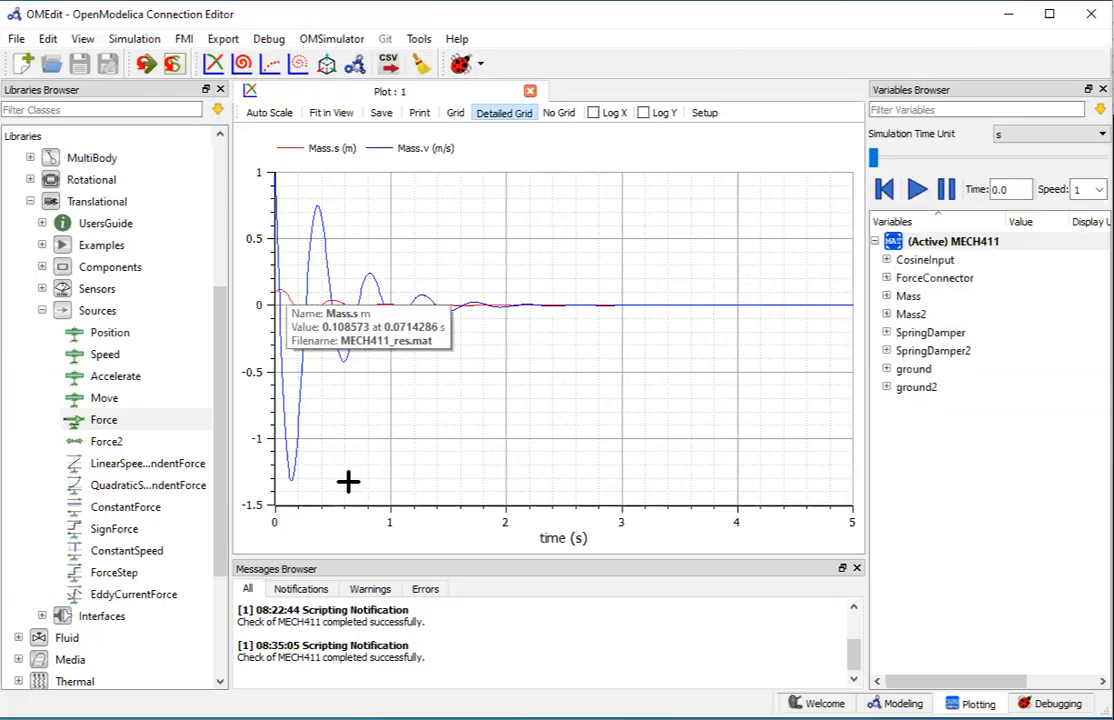
- Return to the model diagram and examine the vertical mass and spring-damper system
{"action": "left_click", "coordinate": [896, 704]}
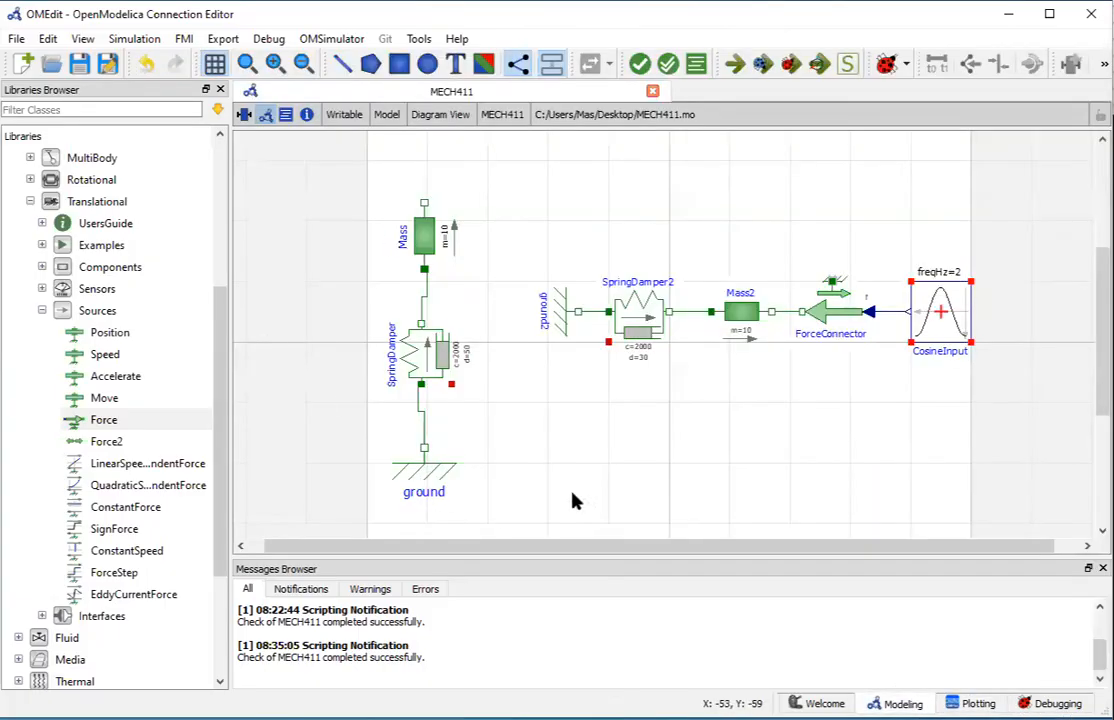
{"action": "left_click_drag", "start_coordinate": [480, 187], "coordinate": [353, 577]}
{"action": "left_click", "coordinate": [727, 399]}
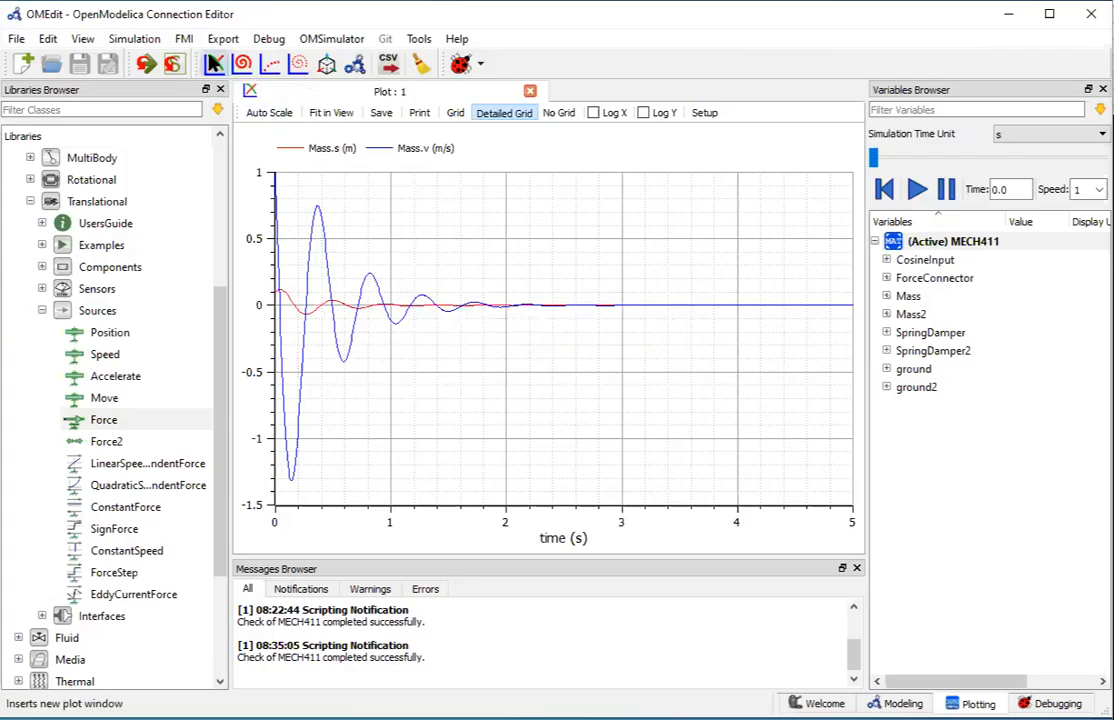
- Add a new plot window and plot Mass2's position s in it
{"action": "left_click", "coordinate": [214, 65]}
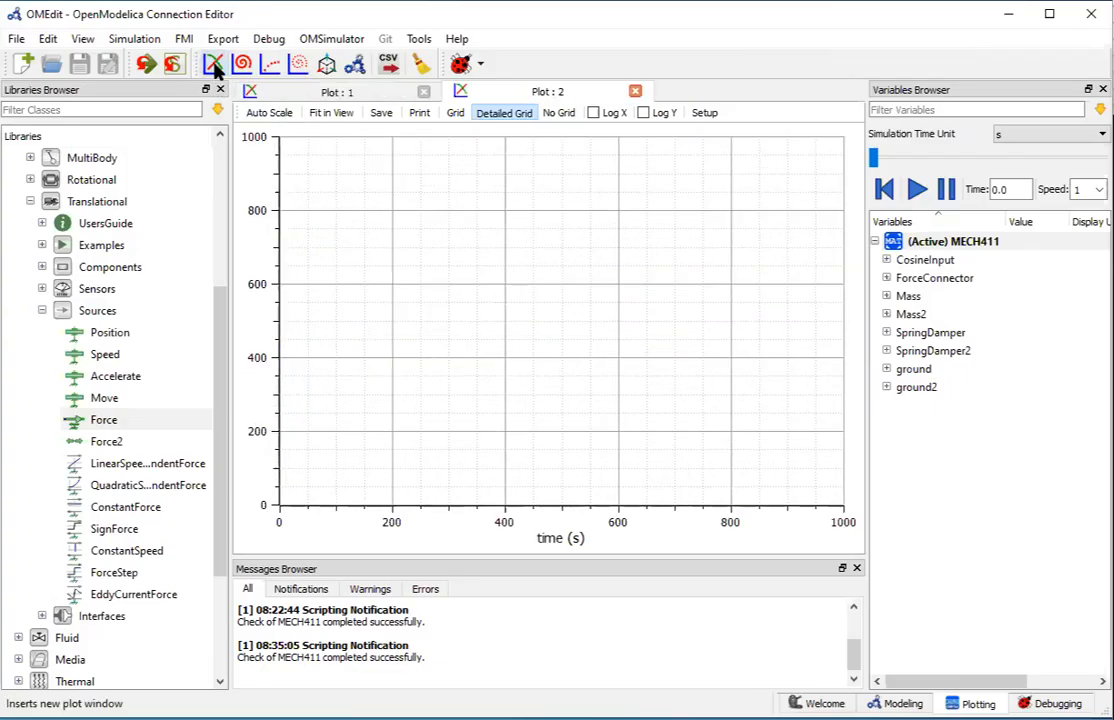
{"action": "left_click", "coordinate": [886, 314]}
{"action": "left_click", "coordinate": [917, 460]}
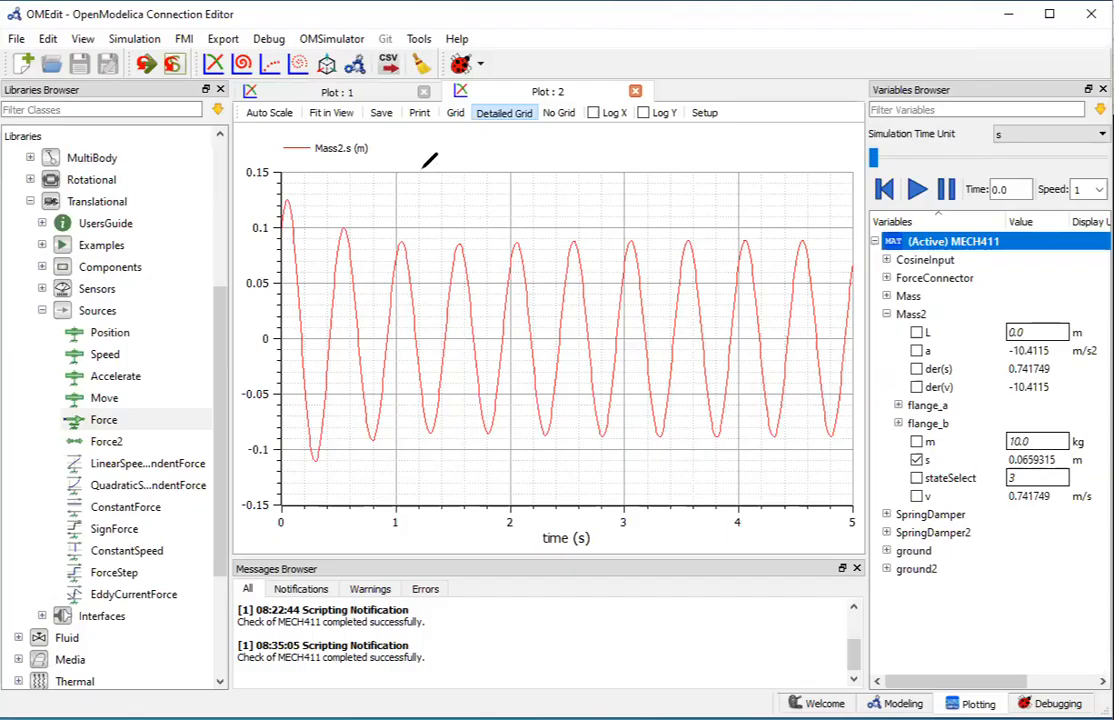
- Sketch over the plot a total response equal to transient plus steady-state responses, labelling the component axes "tran" and "s.s."
{"action": "mouse_move", "coordinate": [418, 138]}
{"action": "left_mouse_down"}
{"action": "mouse_move", "coordinate": [415, 211]}
{"action": "mouse_move", "coordinate": [543, 176]}
{"action": "left_mouse_up"}
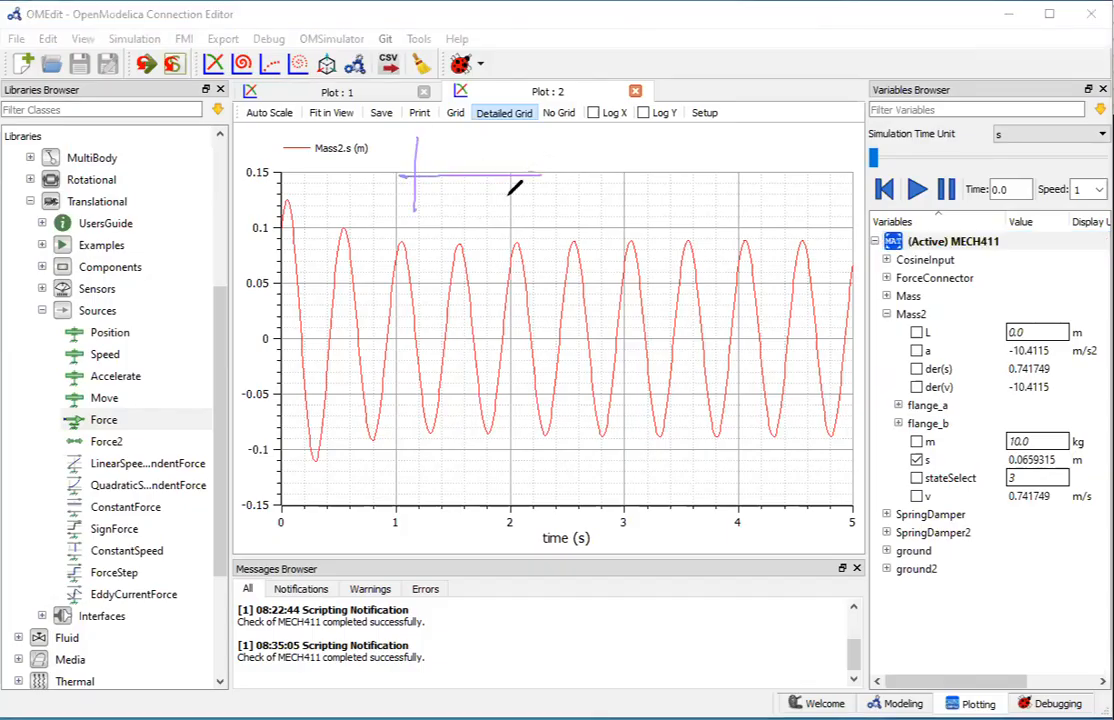
{"action": "mouse_move", "coordinate": [440, 176]}
{"action": "left_mouse_down"}
{"action": "mouse_move", "coordinate": [469, 164]}
{"action": "mouse_move", "coordinate": [521, 178]}
{"action": "mouse_move", "coordinate": [580, 170]}
{"action": "mouse_move", "coordinate": [608, 214]}
{"action": "mouse_move", "coordinate": [623, 176]}
{"action": "mouse_move", "coordinate": [741, 173]}
{"action": "left_mouse_up"}
{"action": "left_click_drag", "start_coordinate": [735, 164], "coordinate": [732, 185]}
{"action": "left_click_drag", "start_coordinate": [764, 138], "coordinate": [761, 208]}
{"action": "left_click_drag", "start_coordinate": [764, 170], "coordinate": [857, 169]}
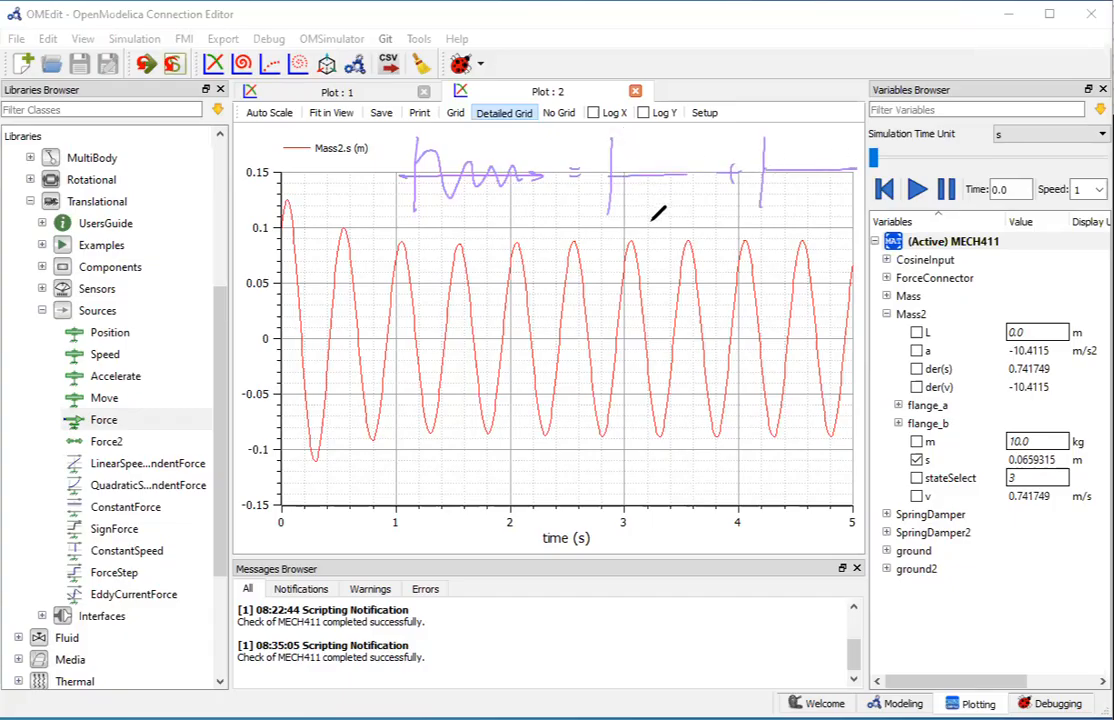
{"action": "left_click_drag", "start_coordinate": [799, 209], "coordinate": [809, 217]}
{"action": "left_click_drag", "start_coordinate": [819, 210], "coordinate": [812, 220]}
{"action": "left_click", "coordinate": [829, 219]}
{"action": "left_click_drag", "start_coordinate": [650, 214], "coordinate": [672, 219]}
- Annotate the transient sketch with Ae^(-ζωt) sin(ωt+φ), draw both component waveforms, and retrace the plus sign and total-response axes
{"action": "mouse_move", "coordinate": [693, 66]}
{"action": "left_mouse_down"}
{"action": "mouse_move", "coordinate": [752, 28]}
{"action": "mouse_move", "coordinate": [779, 30]}
{"action": "left_mouse_up"}
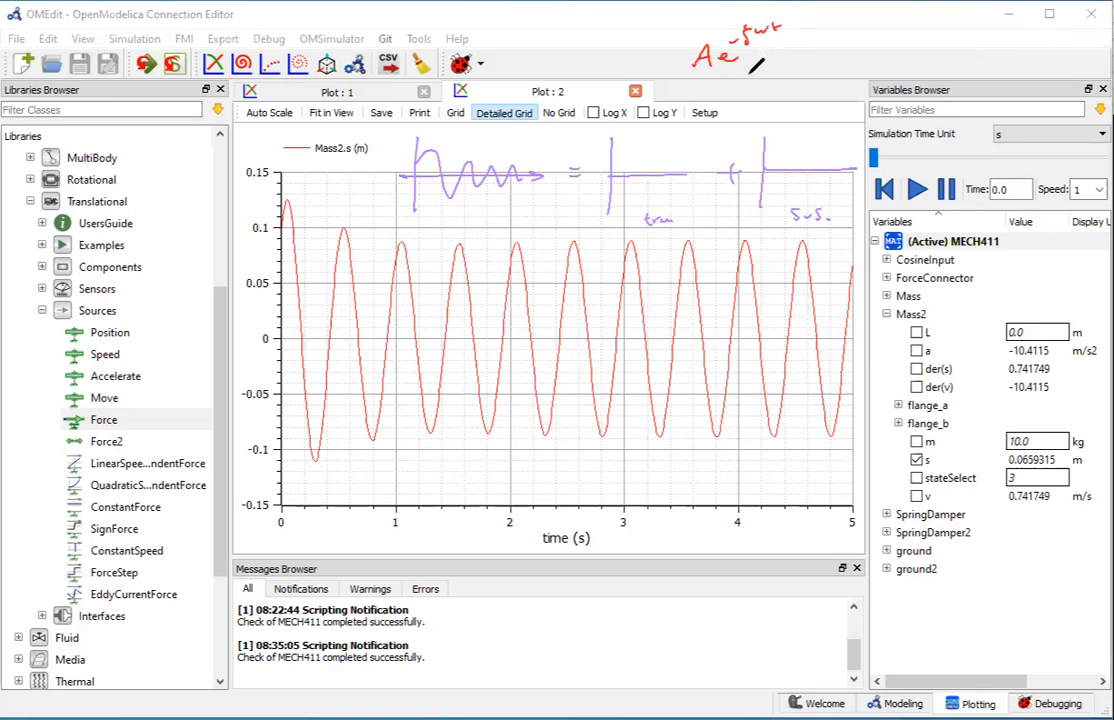
{"action": "mouse_move", "coordinate": [796, 40]}
{"action": "left_mouse_down"}
{"action": "mouse_move", "coordinate": [782, 54]}
{"action": "mouse_move", "coordinate": [903, 22]}
{"action": "mouse_move", "coordinate": [912, 47]}
{"action": "left_mouse_up"}
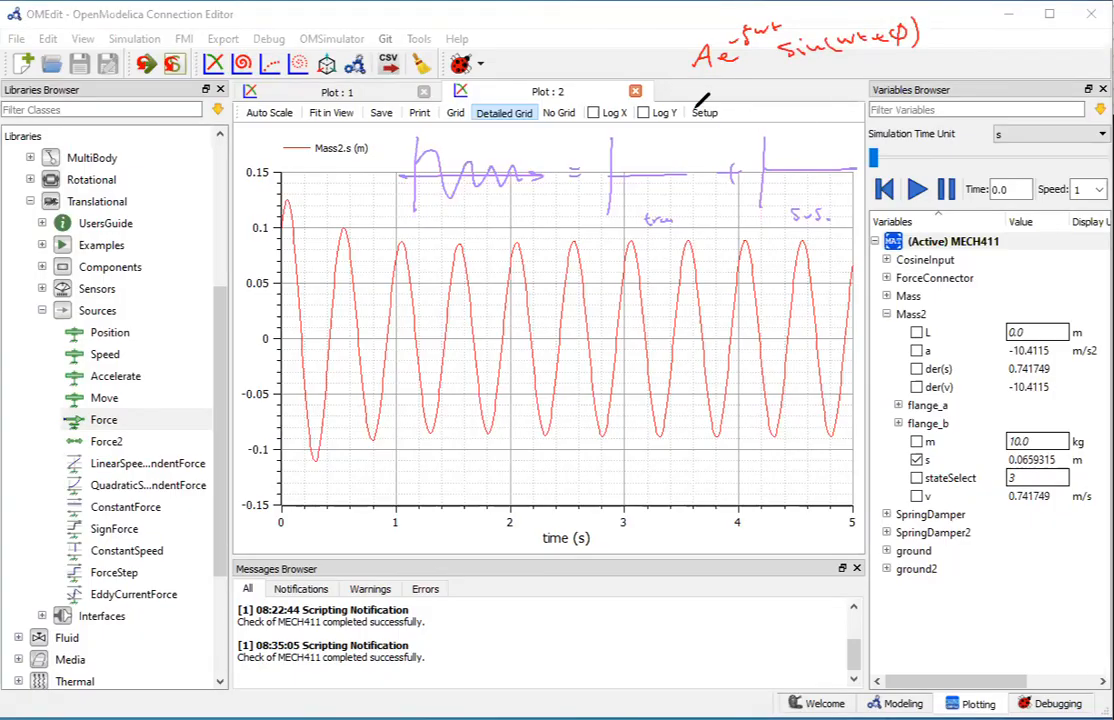
{"action": "mouse_move", "coordinate": [715, 90]}
{"action": "left_mouse_down"}
{"action": "mouse_move", "coordinate": [676, 125]}
{"action": "mouse_move", "coordinate": [691, 121]}
{"action": "left_mouse_up"}
{"action": "left_click_drag", "start_coordinate": [613, 160], "coordinate": [684, 175]}
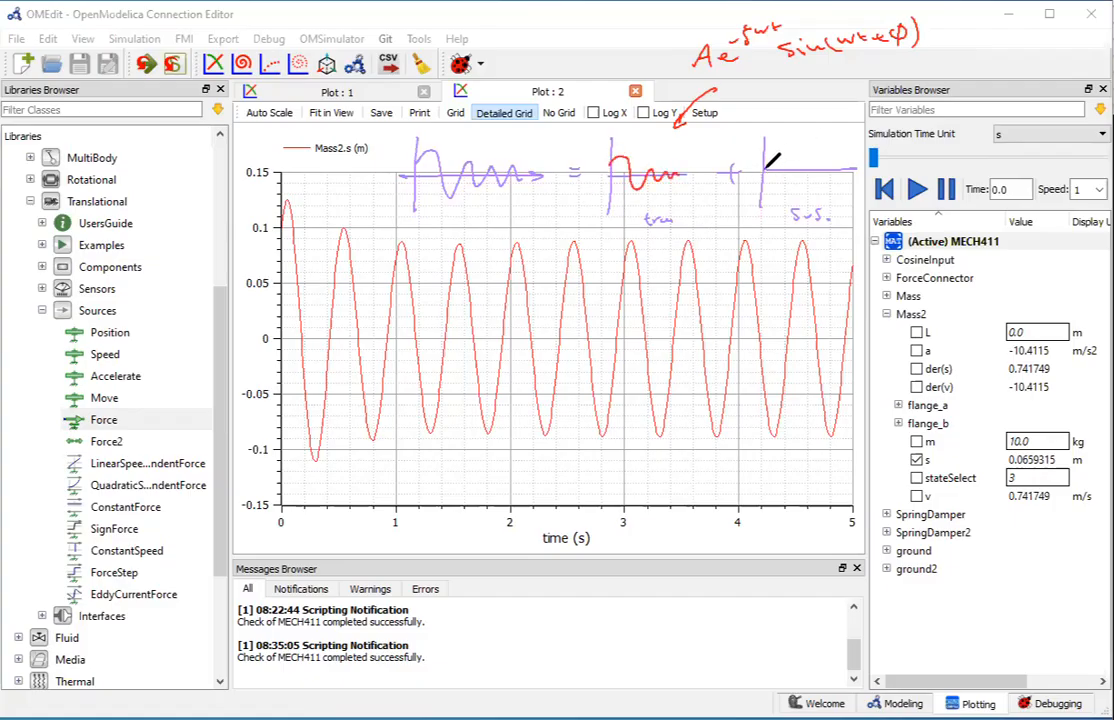
{"action": "mouse_move", "coordinate": [766, 169]}
{"action": "left_mouse_down"}
{"action": "mouse_move", "coordinate": [824, 183]}
{"action": "mouse_move", "coordinate": [855, 172]}
{"action": "left_mouse_up"}
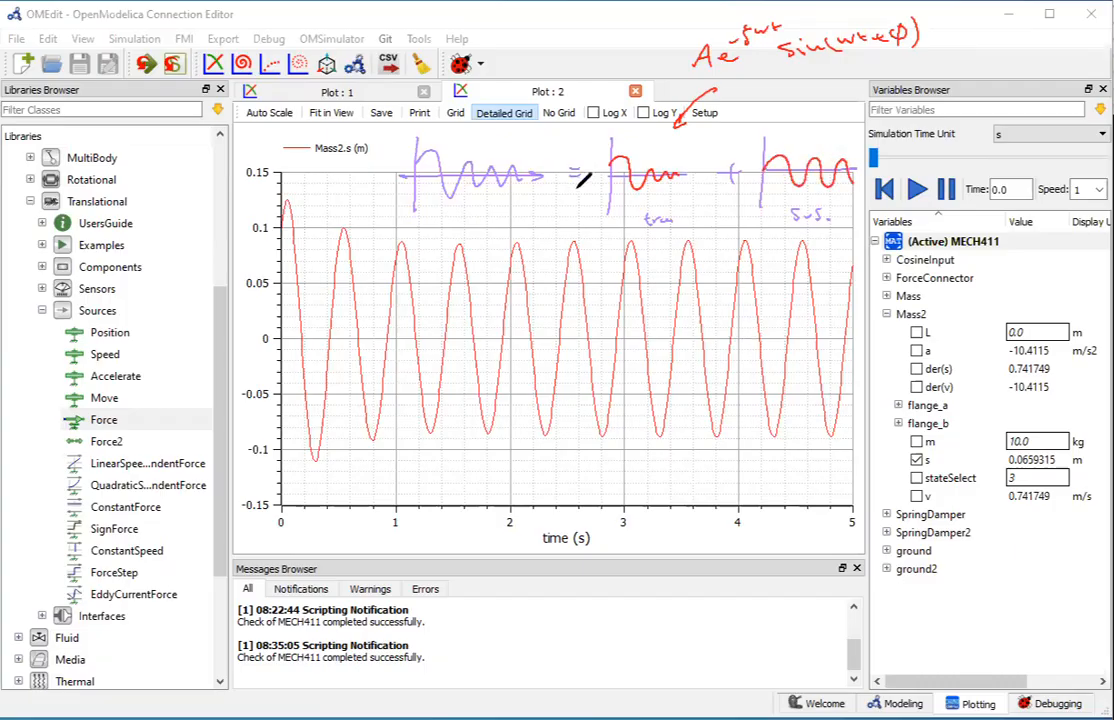
{"action": "left_click_drag", "start_coordinate": [733, 160], "coordinate": [734, 190]}
{"action": "left_click_drag", "start_coordinate": [722, 176], "coordinate": [746, 175]}
{"action": "mouse_move", "coordinate": [414, 150]}
{"action": "left_mouse_down"}
{"action": "mouse_move", "coordinate": [423, 143]}
{"action": "mouse_move", "coordinate": [493, 175]}
{"action": "mouse_move", "coordinate": [543, 175]}
{"action": "left_mouse_up"}
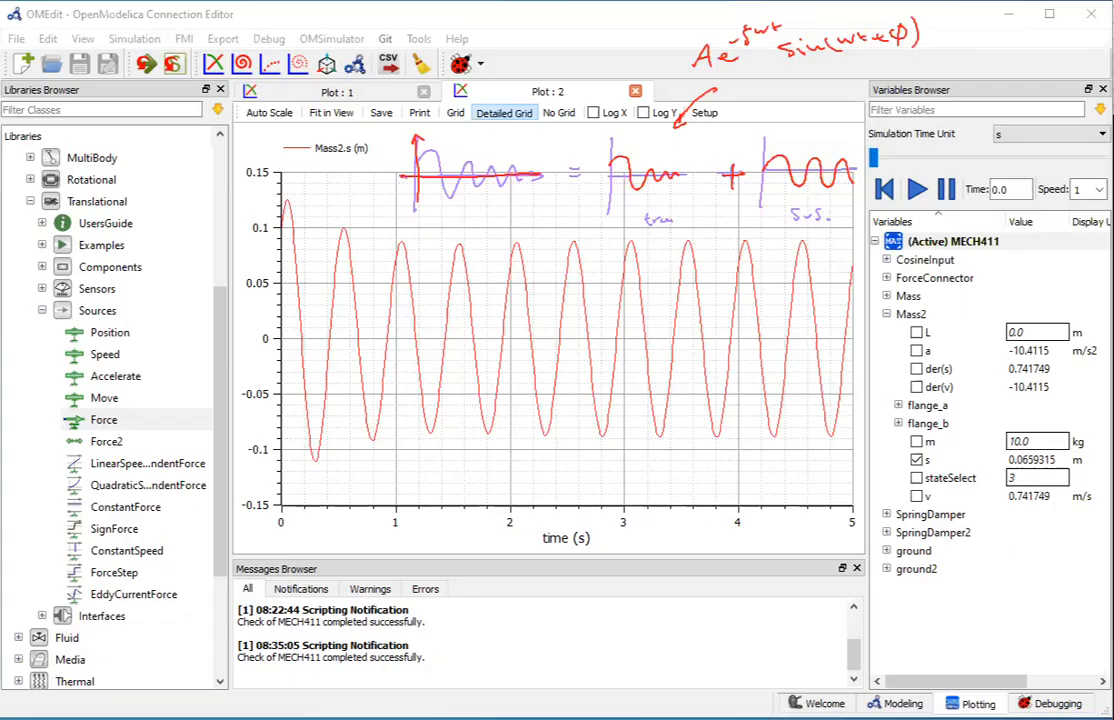
- Circle the first oscillations of Mass2.s as "transient", mark the rest as "s.s.", and clear all annotations
{"action": "mouse_move", "coordinate": [310, 166]}
{"action": "left_mouse_down"}
{"action": "mouse_move", "coordinate": [257, 229]}
{"action": "mouse_move", "coordinate": [244, 340]}
{"action": "mouse_move", "coordinate": [318, 470]}
{"action": "mouse_move", "coordinate": [372, 415]}
{"action": "mouse_move", "coordinate": [377, 272]}
{"action": "mouse_move", "coordinate": [358, 198]}
{"action": "mouse_move", "coordinate": [290, 178]}
{"action": "left_mouse_up"}
{"action": "mouse_move", "coordinate": [314, 490]}
{"action": "left_mouse_down"}
{"action": "mouse_move", "coordinate": [394, 466]}
{"action": "mouse_move", "coordinate": [622, 463]}
{"action": "mouse_move", "coordinate": [624, 482]}
{"action": "mouse_move", "coordinate": [650, 482]}
{"action": "left_mouse_up"}
{"action": "left_click", "coordinate": [670, 481]}
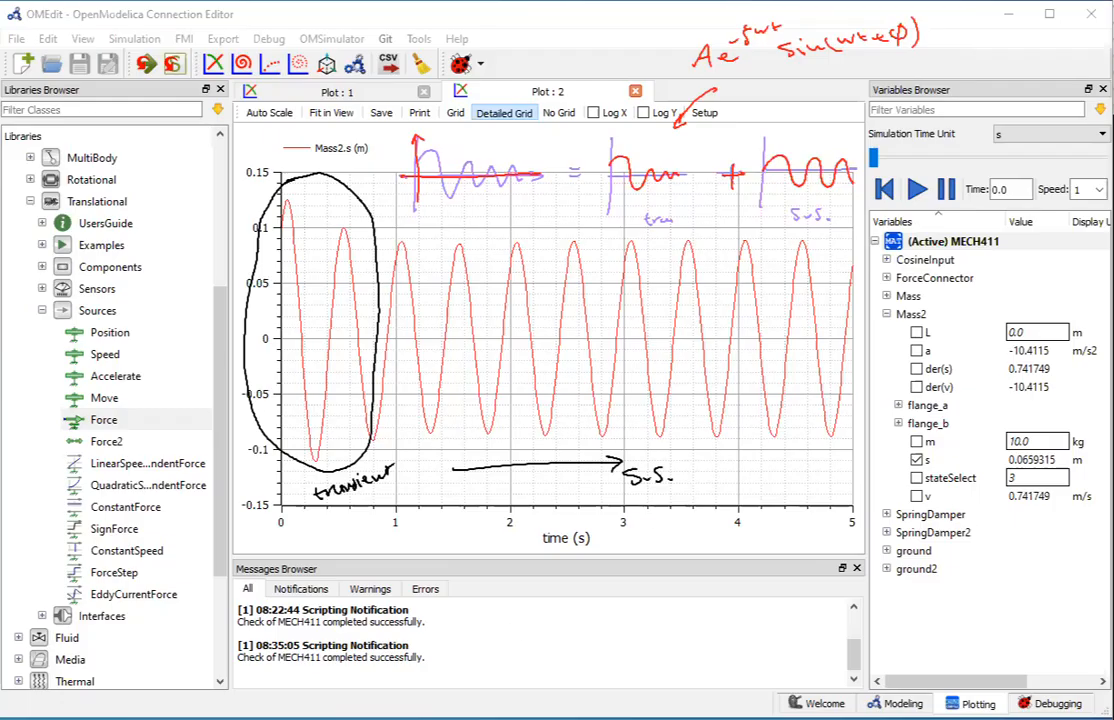
{"action": "key", "text": "ctrl+shift+6"}
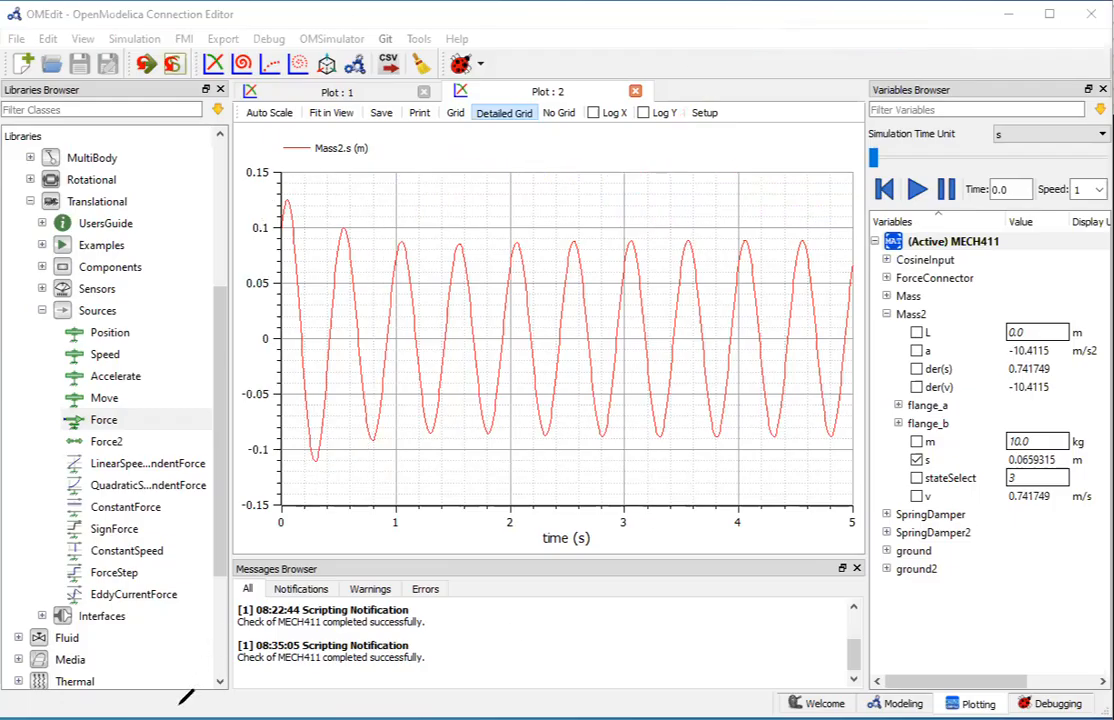
- Examine the plot setup's variable, title and axis range settings, and close it without changes
{"action": "left_click", "coordinate": [706, 113]}
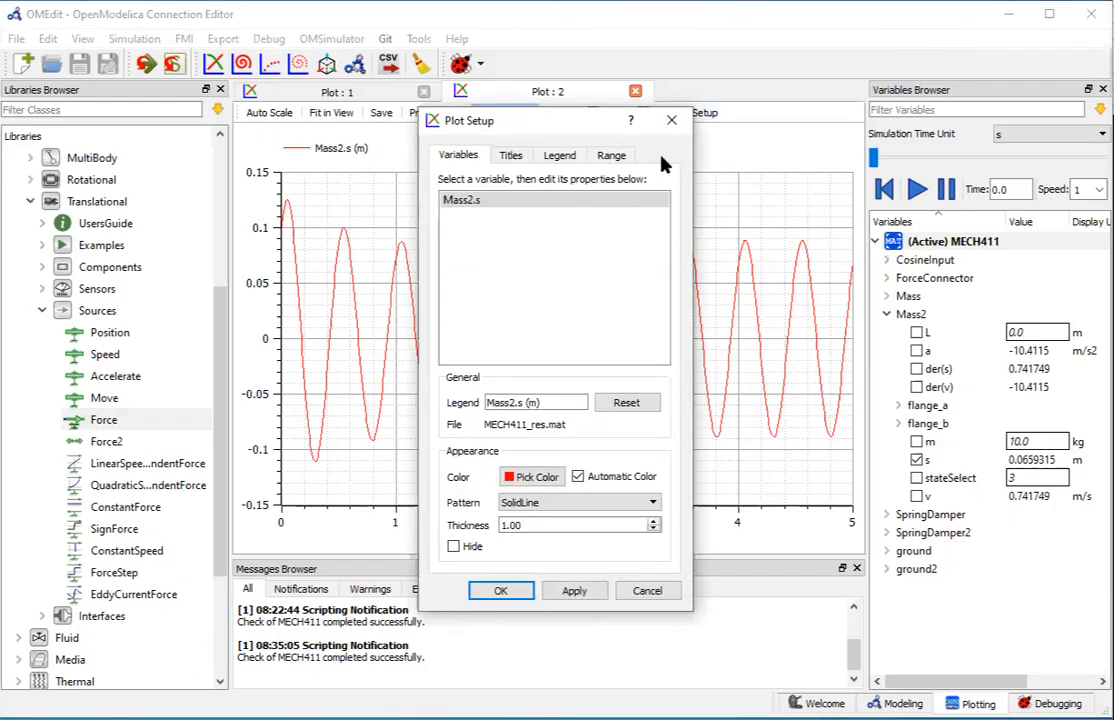
{"action": "left_click", "coordinate": [672, 122]}
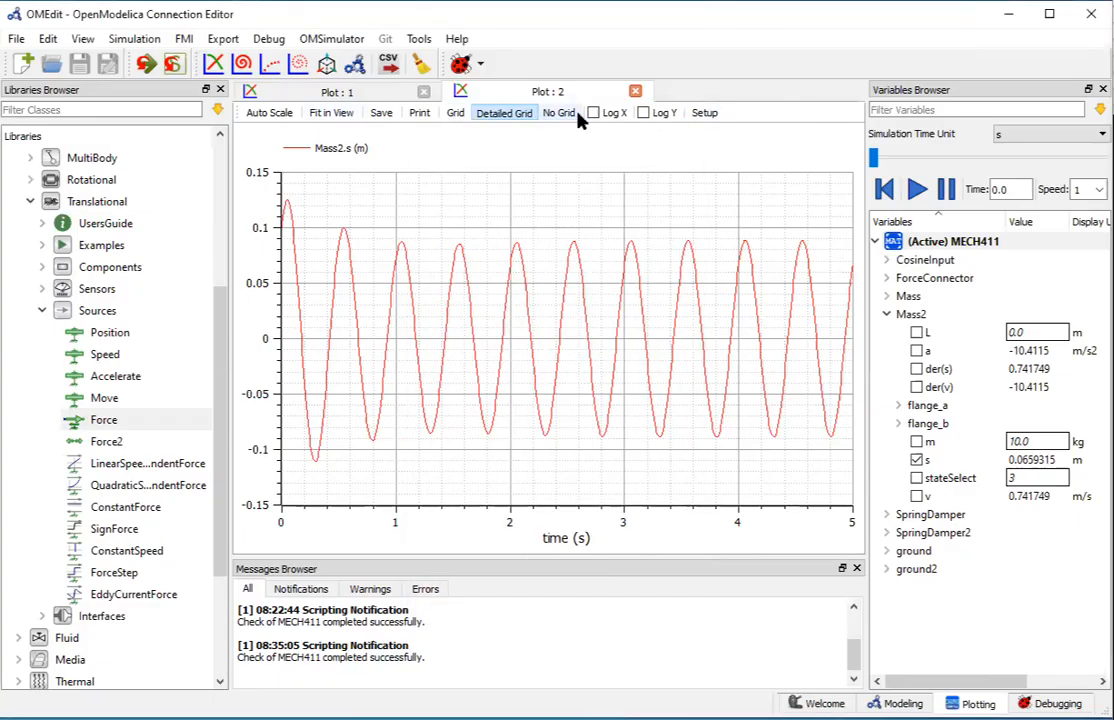
{"action": "left_click", "coordinate": [704, 113]}
{"action": "left_click", "coordinate": [511, 155]}
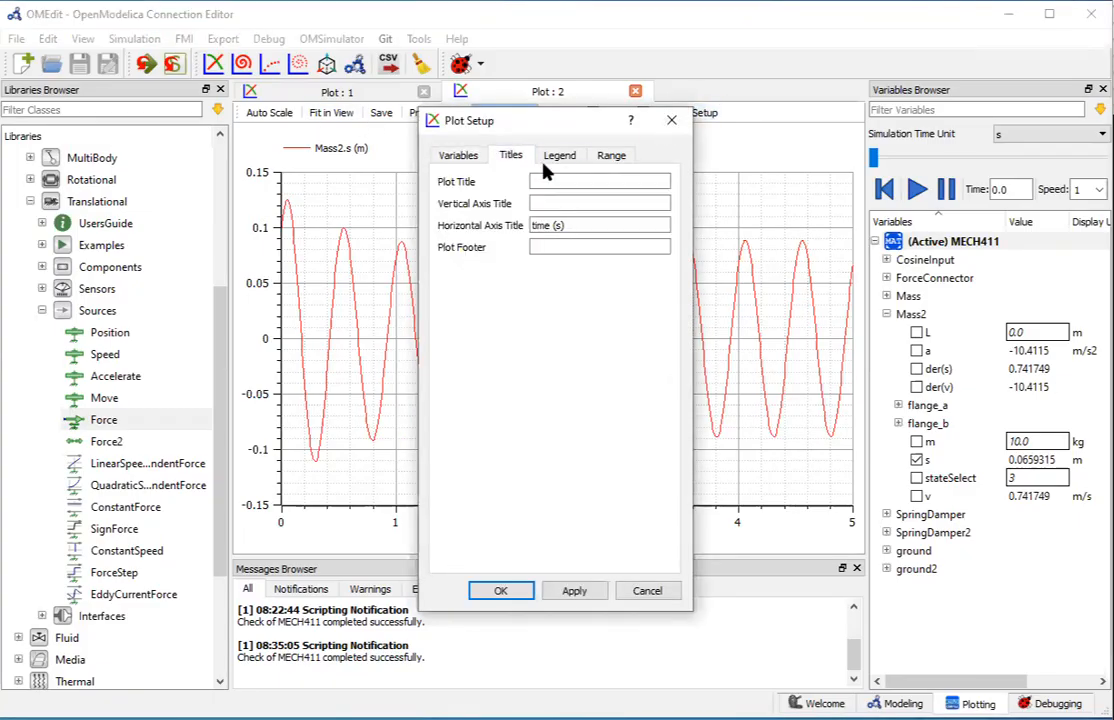
{"action": "left_click", "coordinate": [612, 156]}
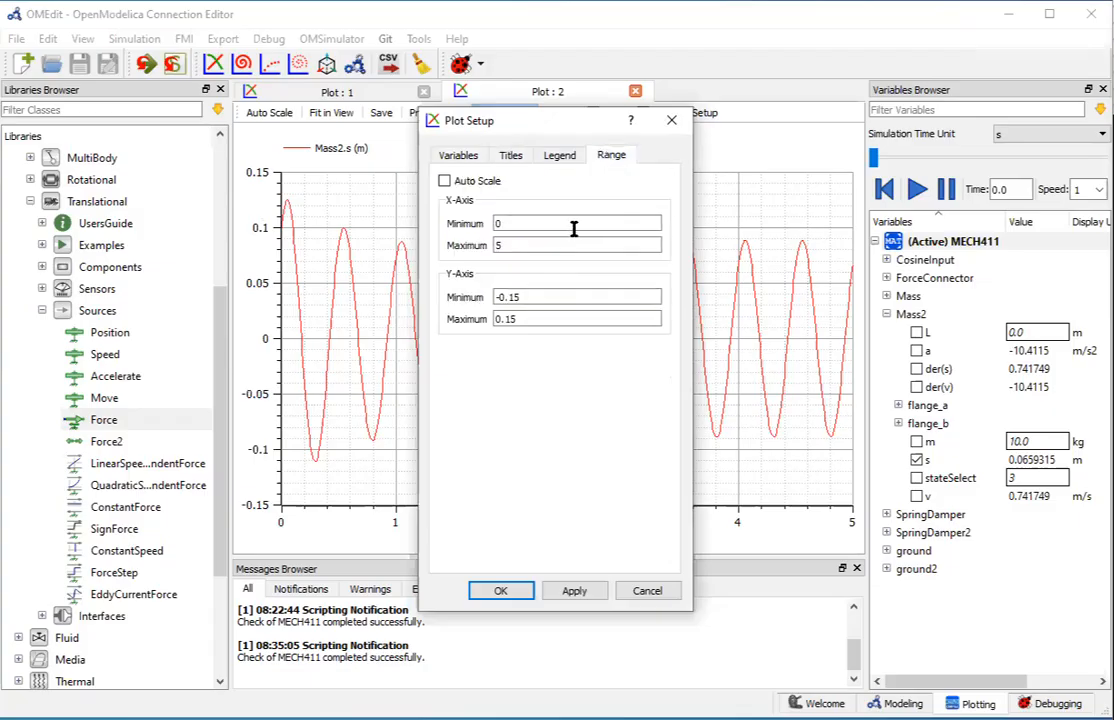
{"action": "left_click", "coordinate": [671, 121]}
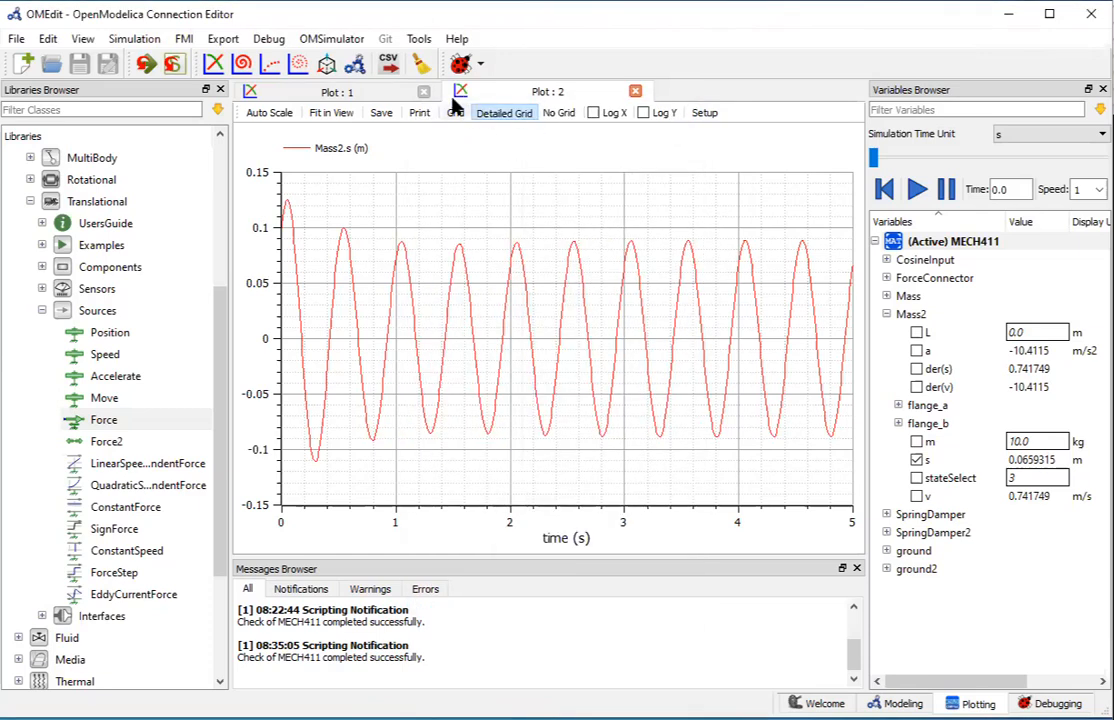
- Export the plotted Mass2 position to exportedVariables.csv on the Desktop, replacing the existing file
{"action": "left_click", "coordinate": [390, 72]}
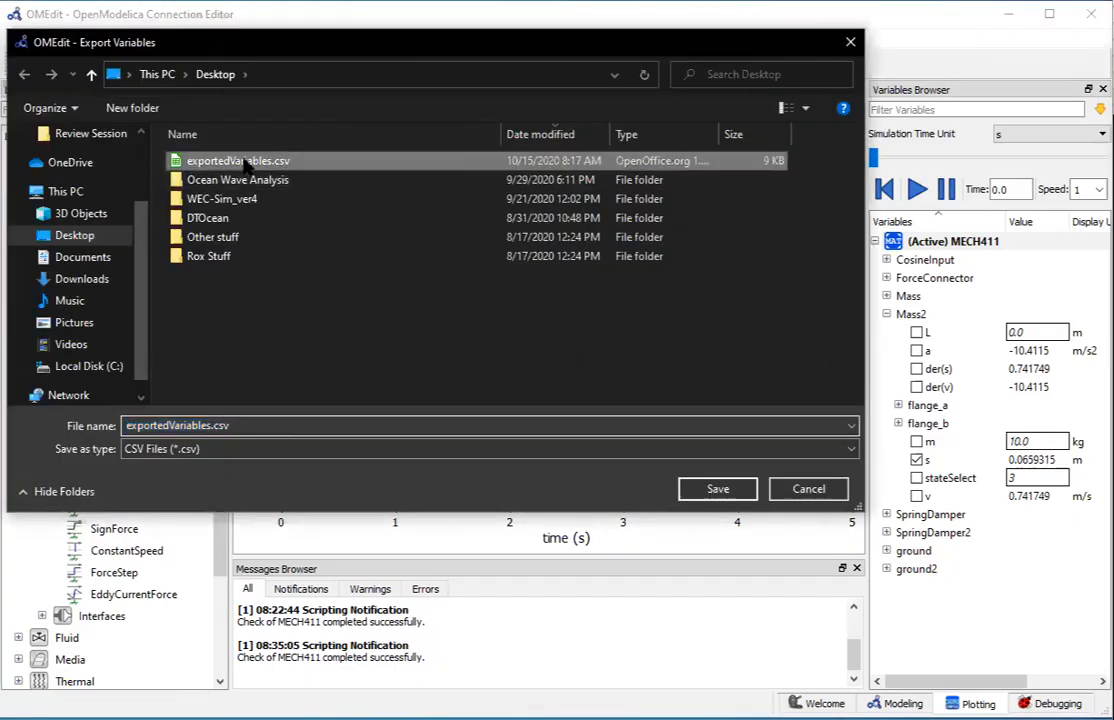
{"action": "left_click", "coordinate": [718, 489]}
{"action": "left_click", "coordinate": [634, 465]}
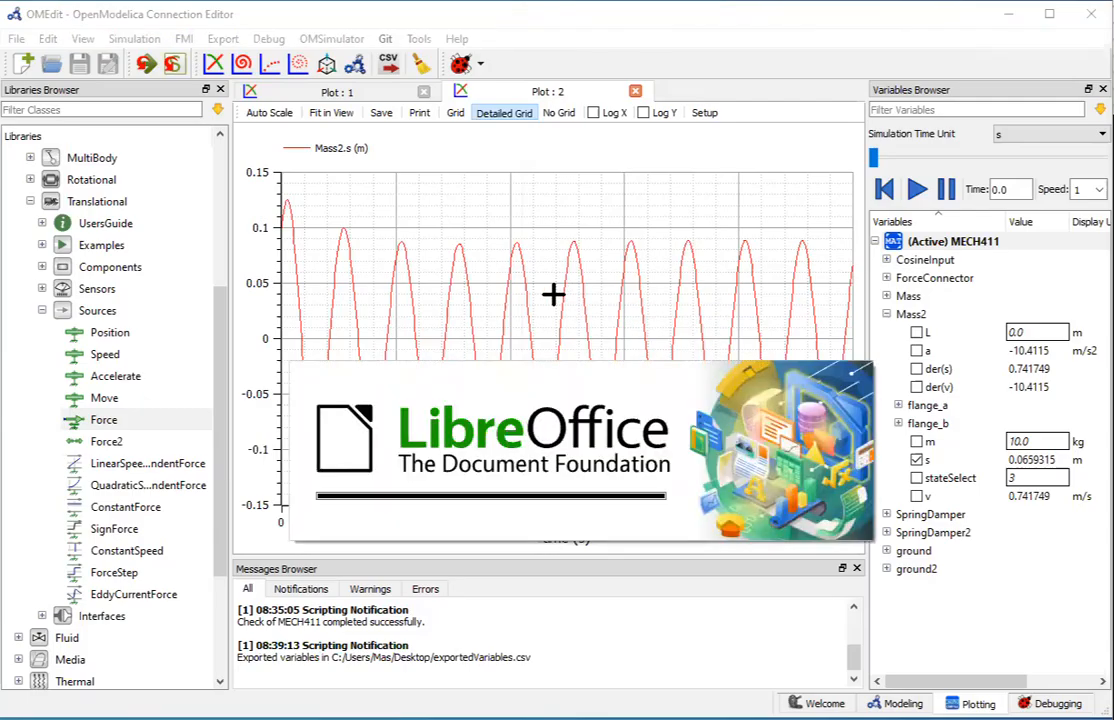
- Open exportedVariables.csv in LibreOffice Calc with comma-separated import, examine the time and Mass2.s columns, and close the spreadsheet
{"action": "left_click_drag", "start_coordinate": [618, 203], "coordinate": [541, 93]}
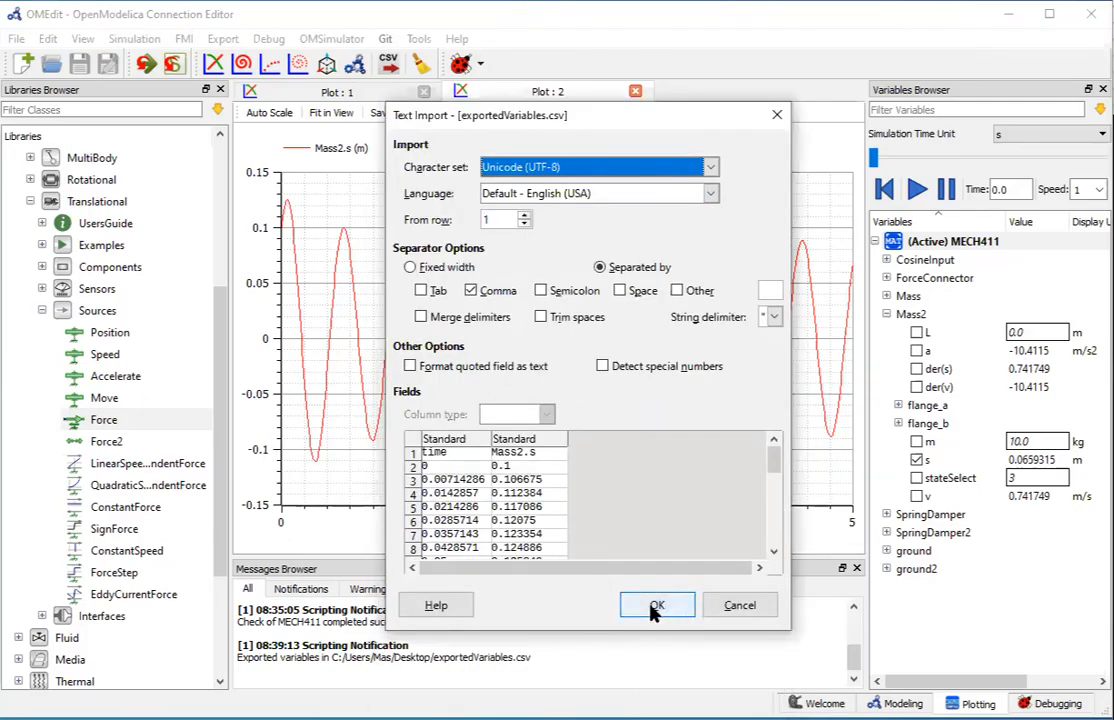
{"action": "left_click", "coordinate": [654, 610]}
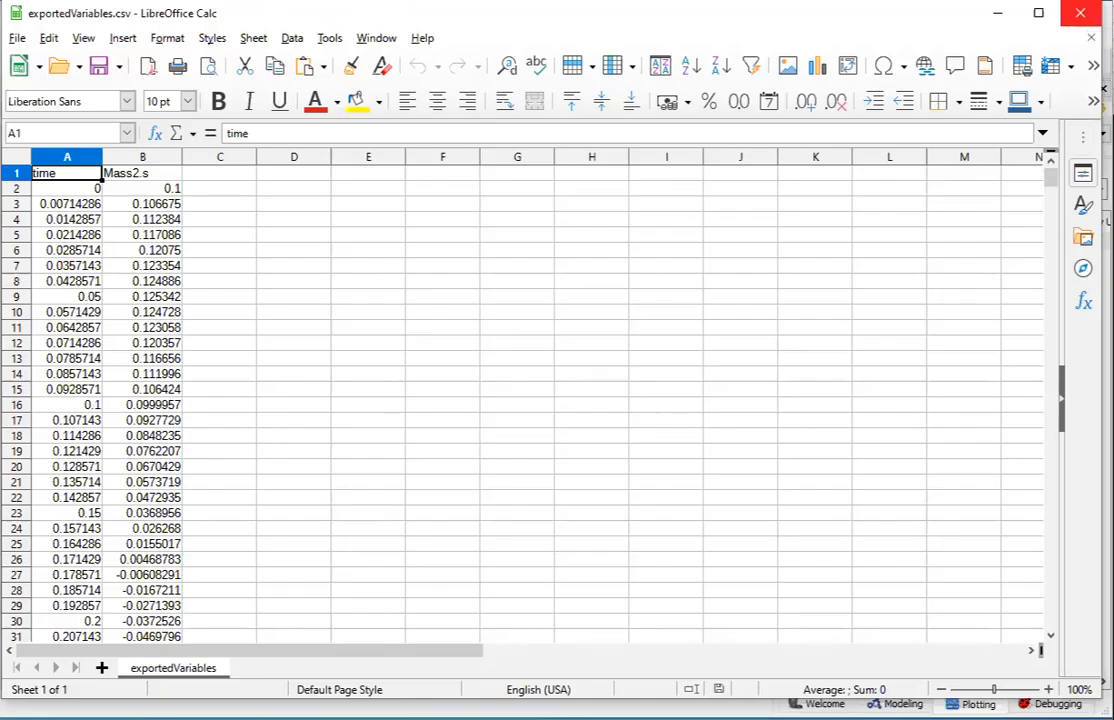
{"action": "left_click", "coordinate": [1080, 13]}
{"action": "mouse_move", "coordinate": [492, 370]}
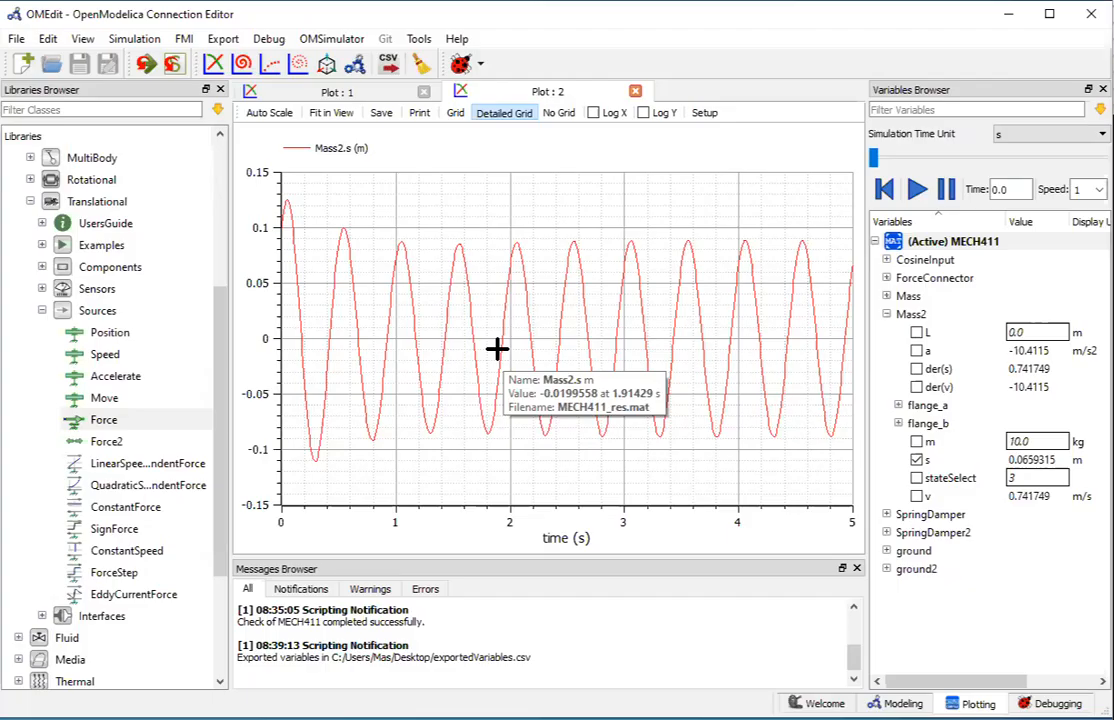
- Replace SpringDamper2 in the model diagram with a translational Spring component placed between ground2 and Mass2, keeping its default name
{"action": "left_click", "coordinate": [898, 703]}
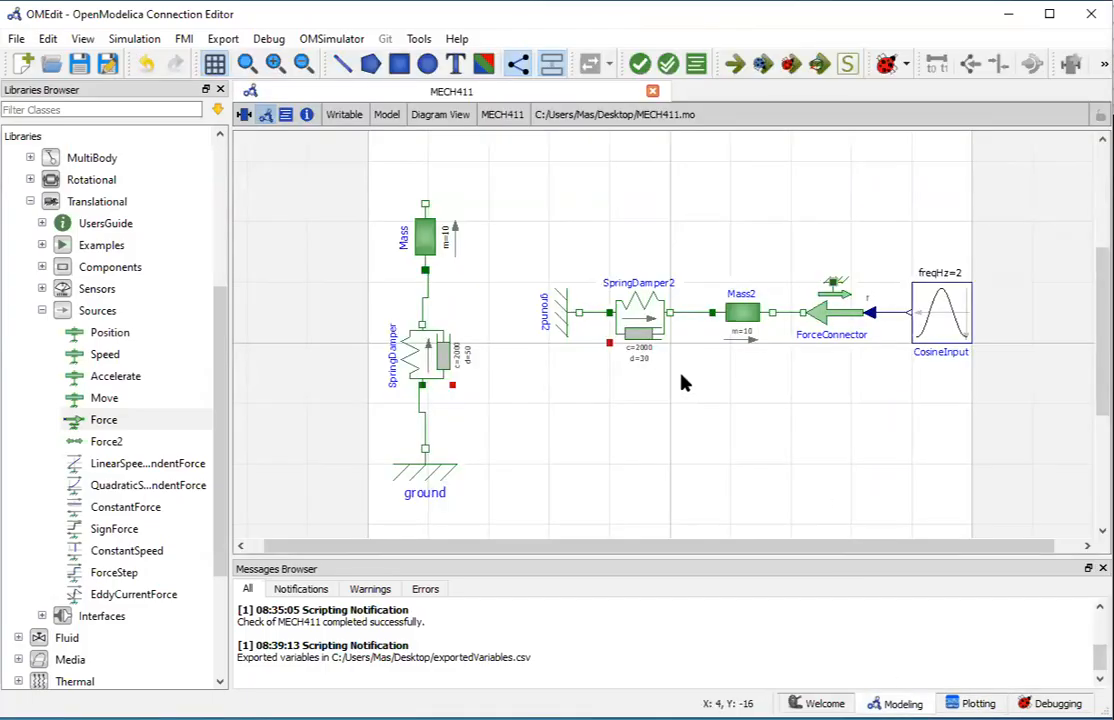
{"action": "left_click", "coordinate": [652, 333]}
{"action": "key", "text": "Delete"}
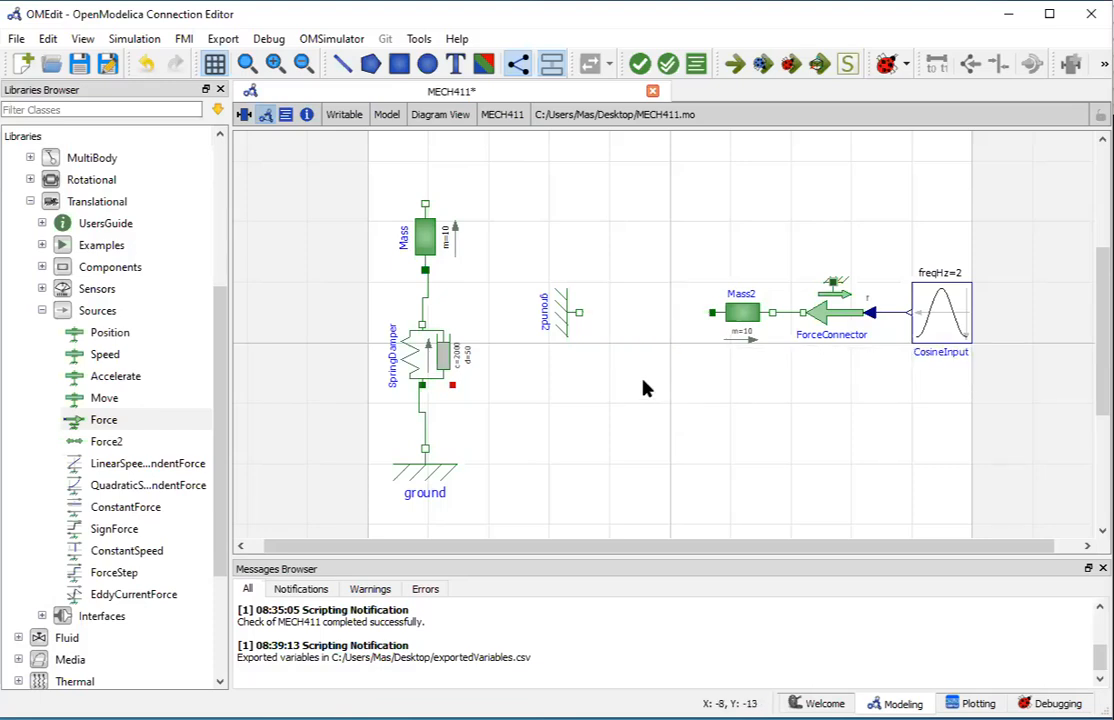
{"action": "left_click", "coordinate": [41, 267]}
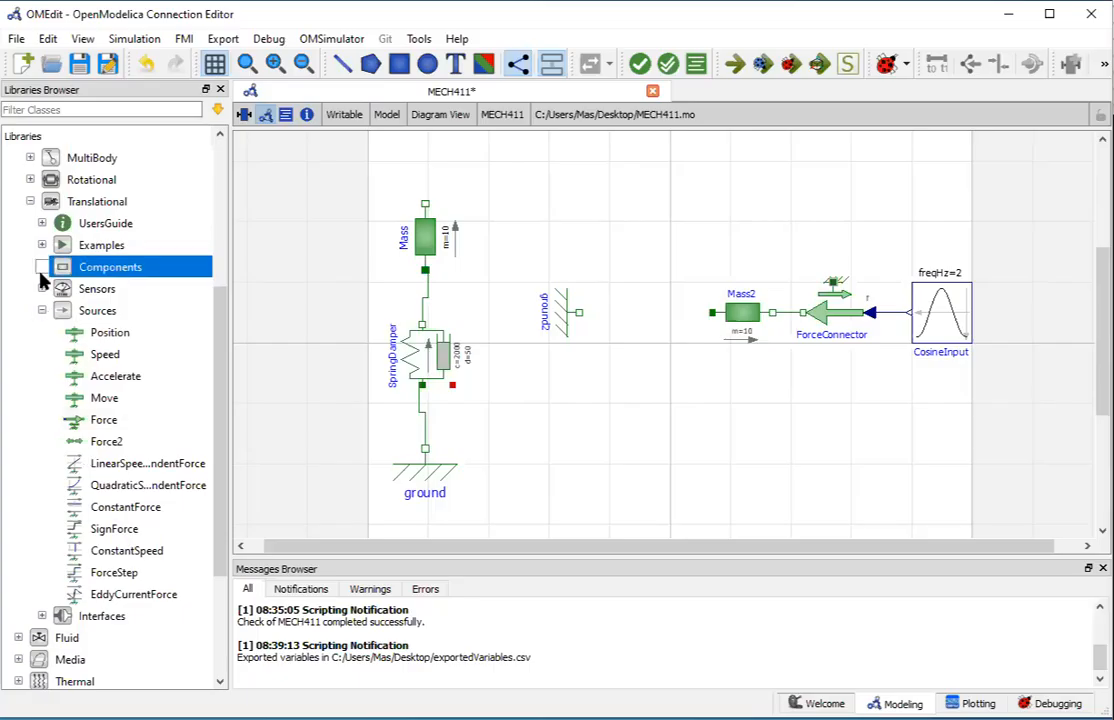
{"action": "left_click_drag", "start_coordinate": [105, 354], "coordinate": [561, 280]}
{"action": "left_click", "coordinate": [658, 396]}
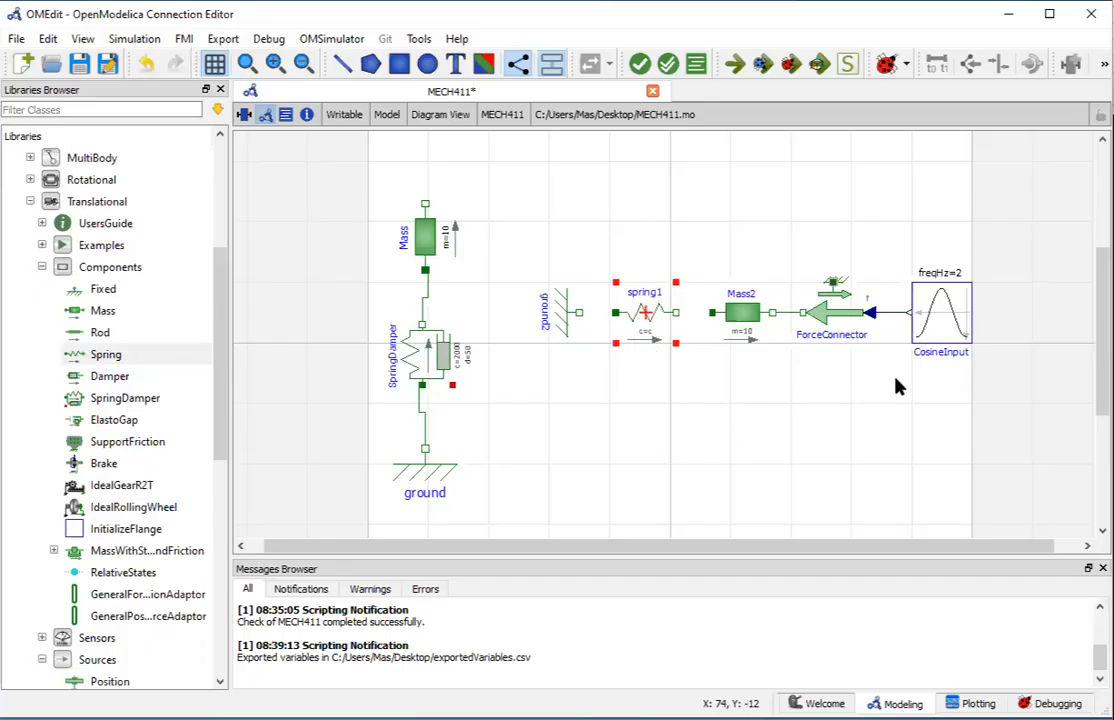
- Examine the signal sources in the Modelica Blocks library, including Pulse, Step and Sine, as alternatives to CosineInput
{"action": "left_click", "coordinate": [931, 324]}
{"action": "scroll", "coordinate": [104, 370], "scroll_direction": "up", "scroll_amount": 4}
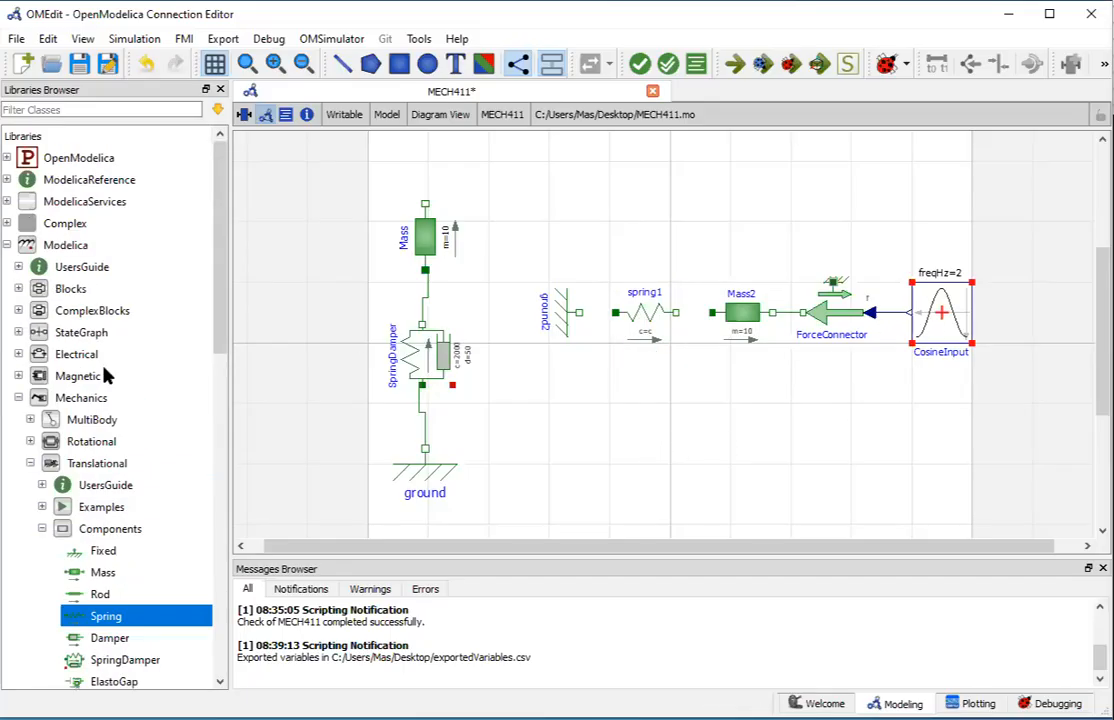
{"action": "left_click", "coordinate": [18, 397]}
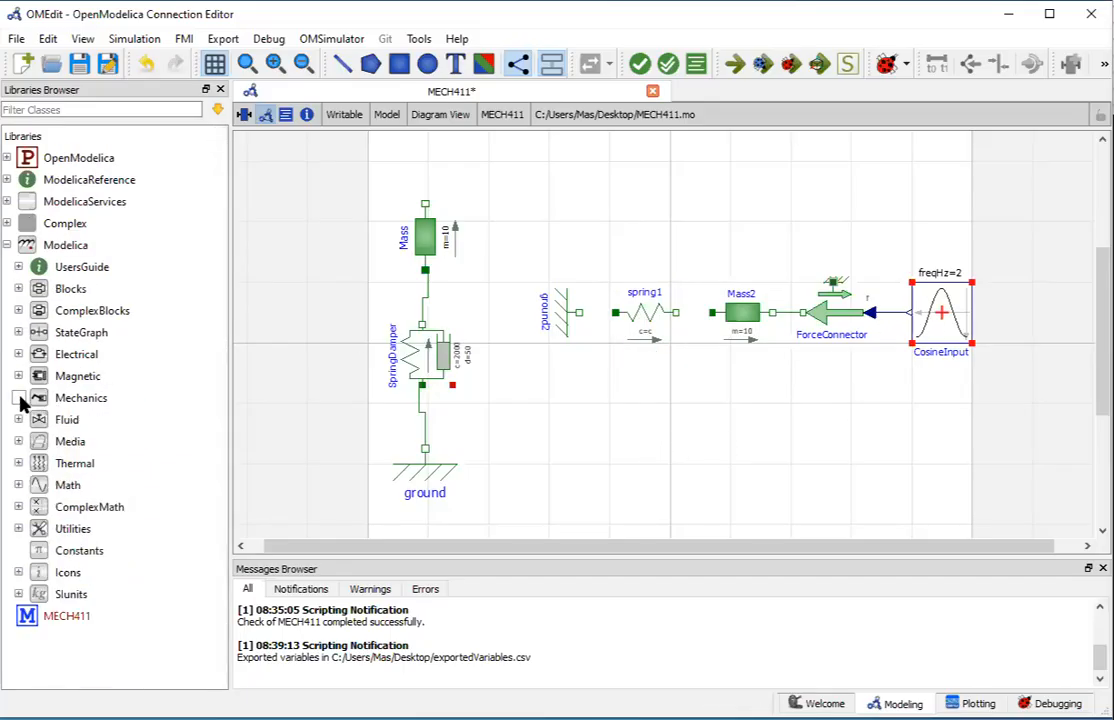
{"action": "left_click", "coordinate": [18, 288]}
{"action": "left_click", "coordinate": [30, 572]}
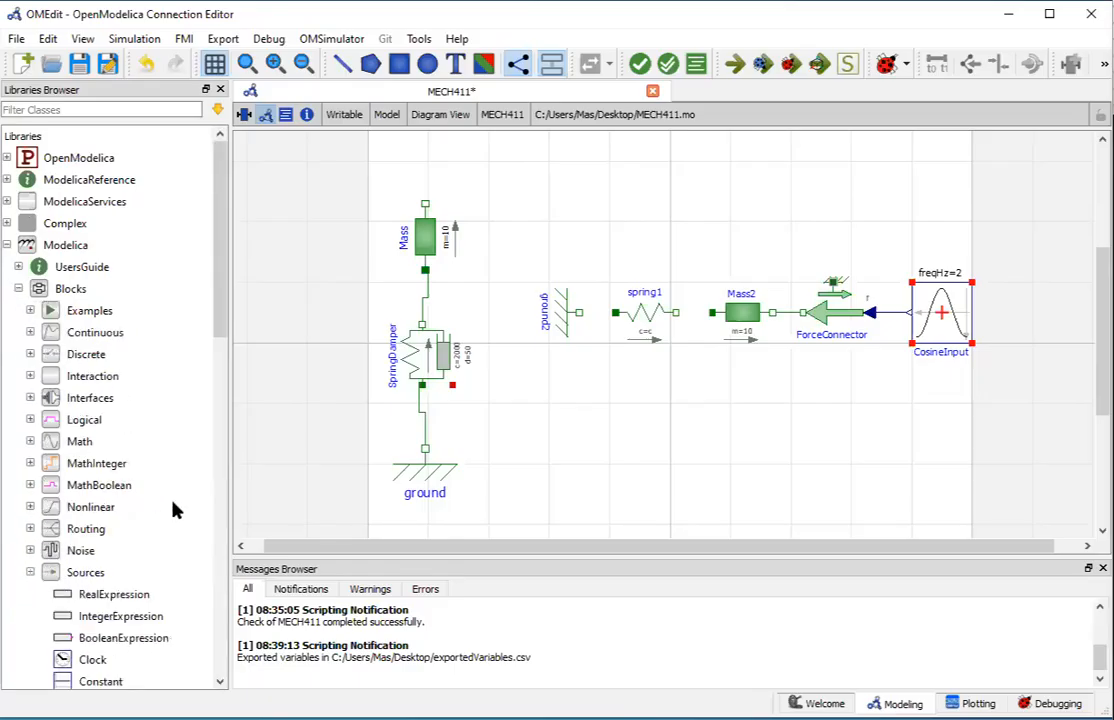
{"action": "scroll", "coordinate": [180, 505], "scroll_direction": "down", "scroll_amount": 4}
{"action": "scroll", "coordinate": [185, 500], "scroll_direction": "down", "scroll_amount": 2}
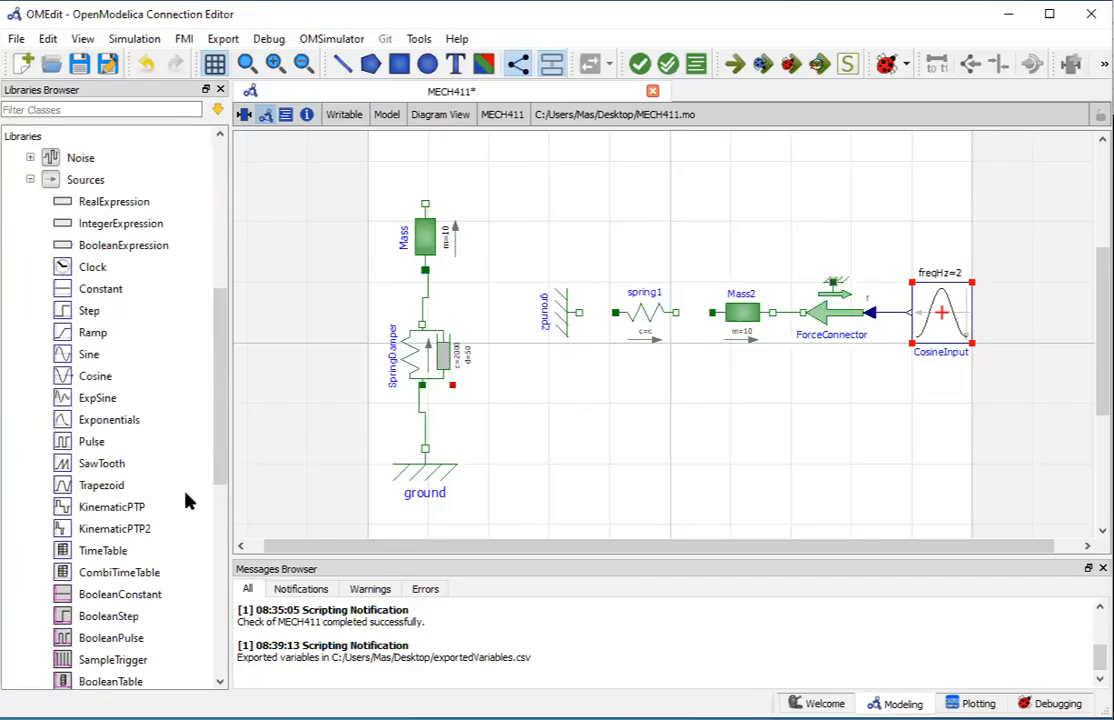
{"action": "left_click", "coordinate": [92, 404]}
{"action": "left_click", "coordinate": [93, 445]}
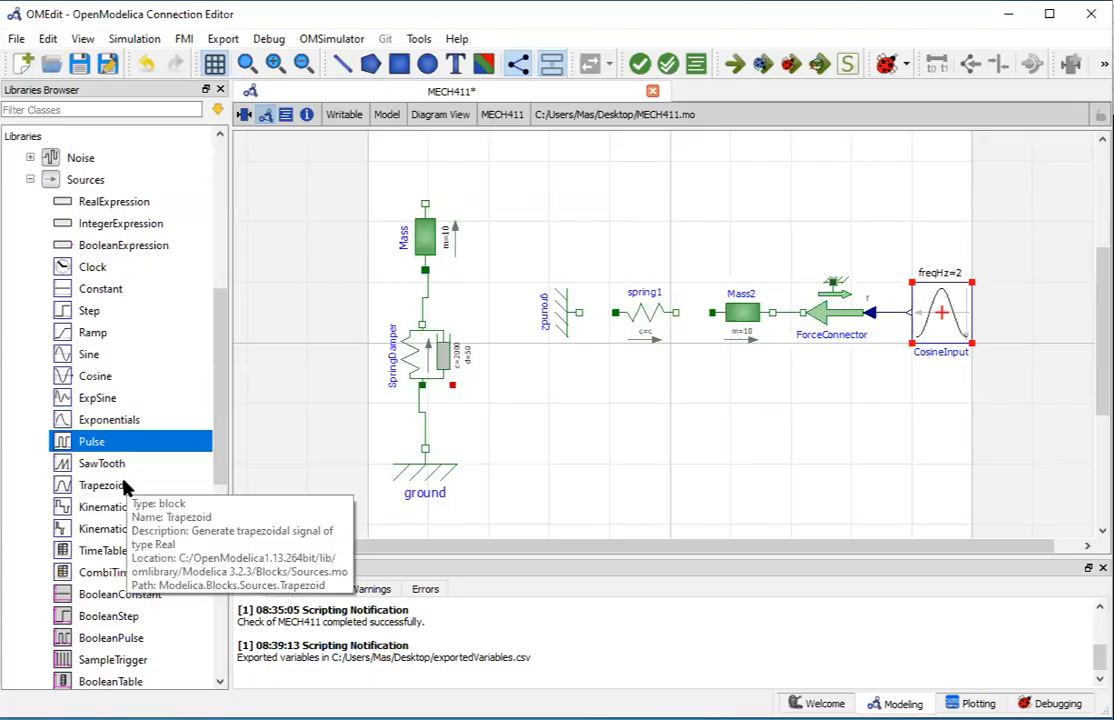
{"action": "left_click", "coordinate": [88, 311]}
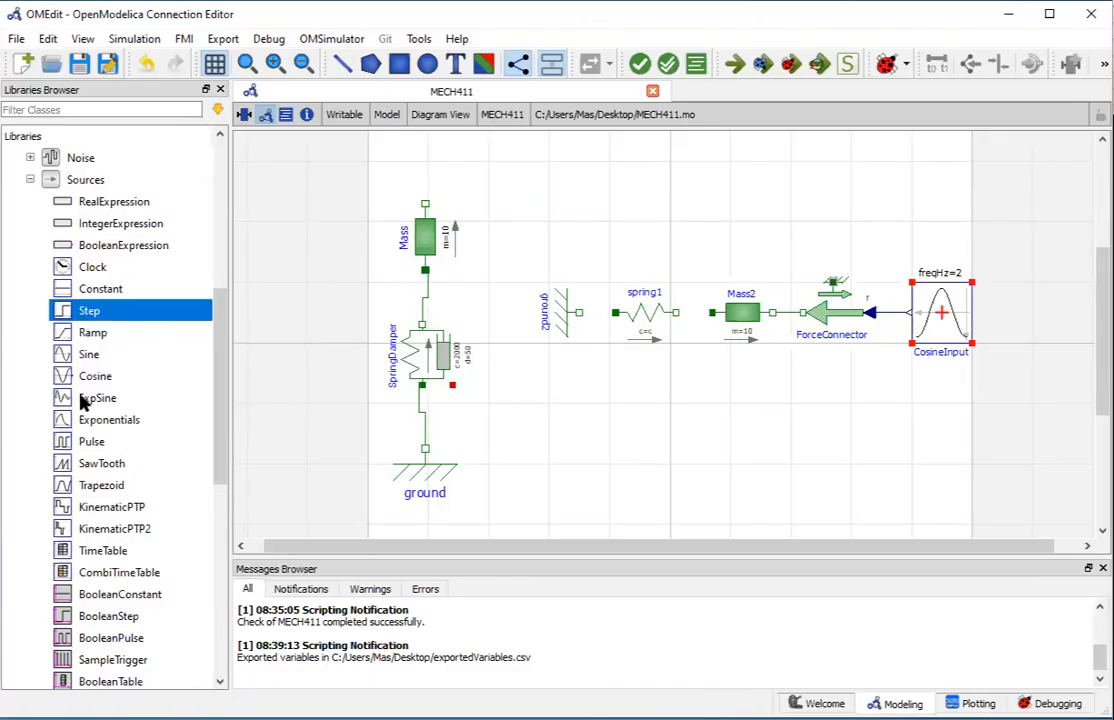
{"action": "scroll", "coordinate": [108, 388], "scroll_direction": "down", "scroll_amount": 1}
{"action": "left_click", "coordinate": [89, 291]}
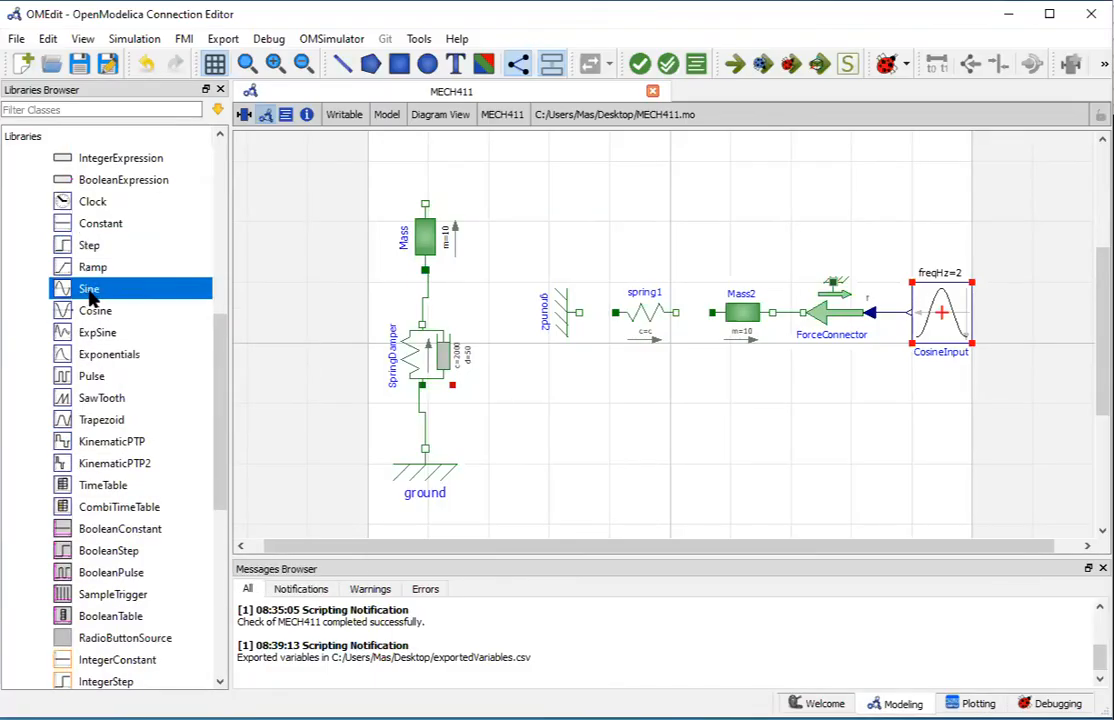
{"action": "left_click", "coordinate": [724, 435]}
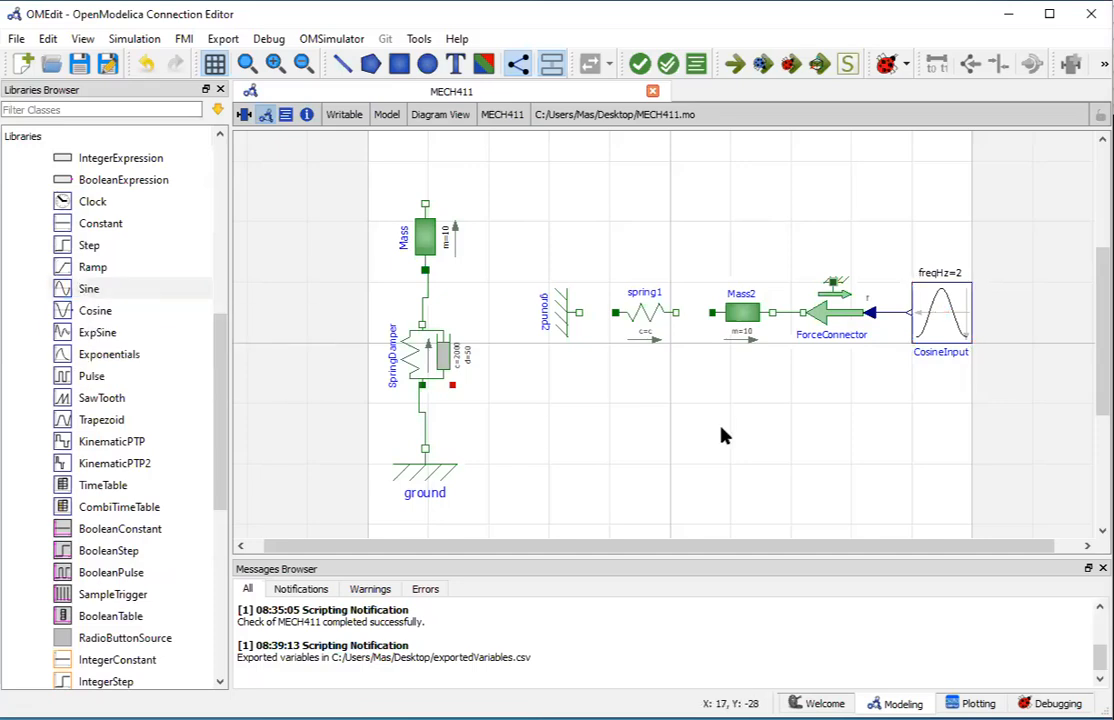